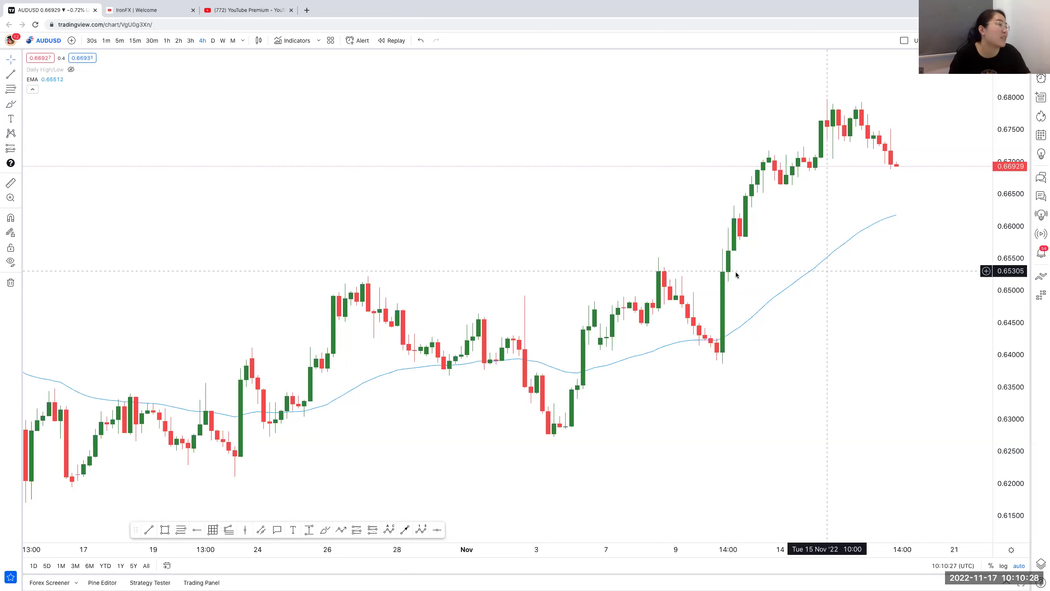
Step: Switch to the IronFX trading room and browse the EUR News, USD News and JPY News channels
{"action": "left_click_drag", "start_coordinate": [869, 323], "coordinate": [840, 325]}
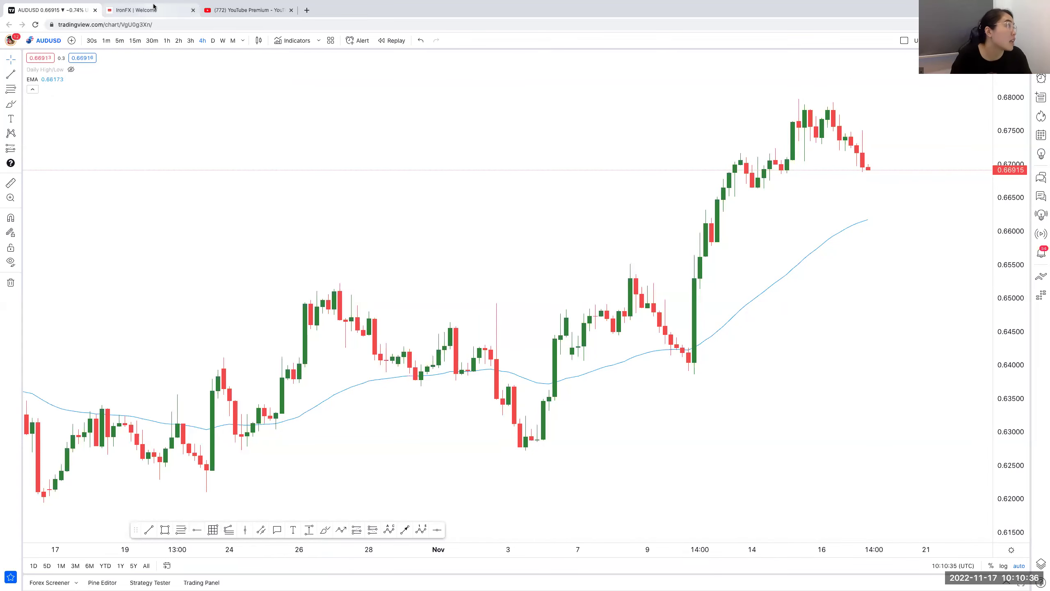
{"action": "left_click", "coordinate": [173, 13]}
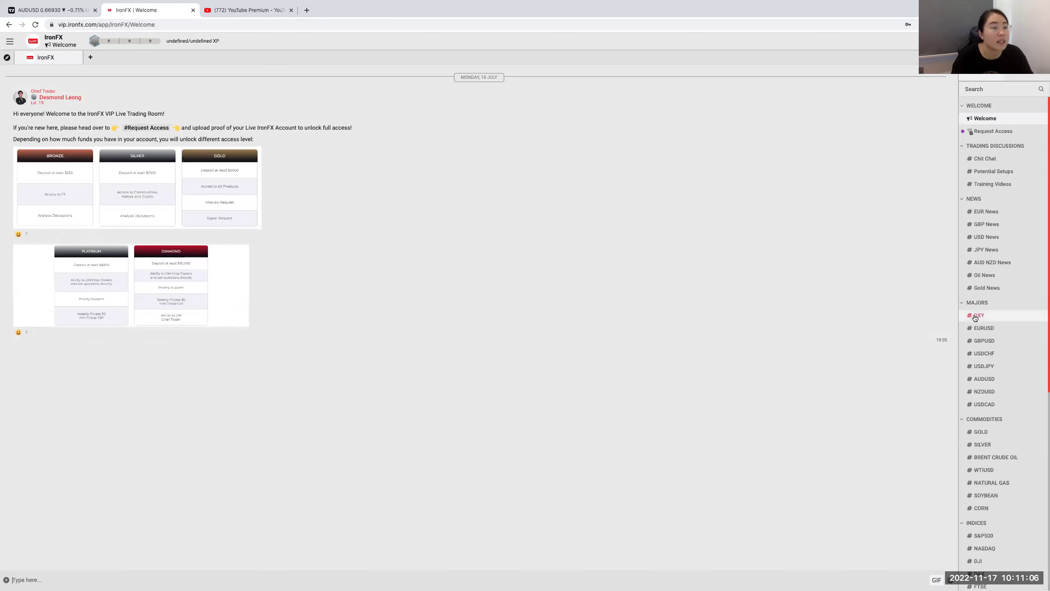
{"action": "left_click", "coordinate": [997, 211]}
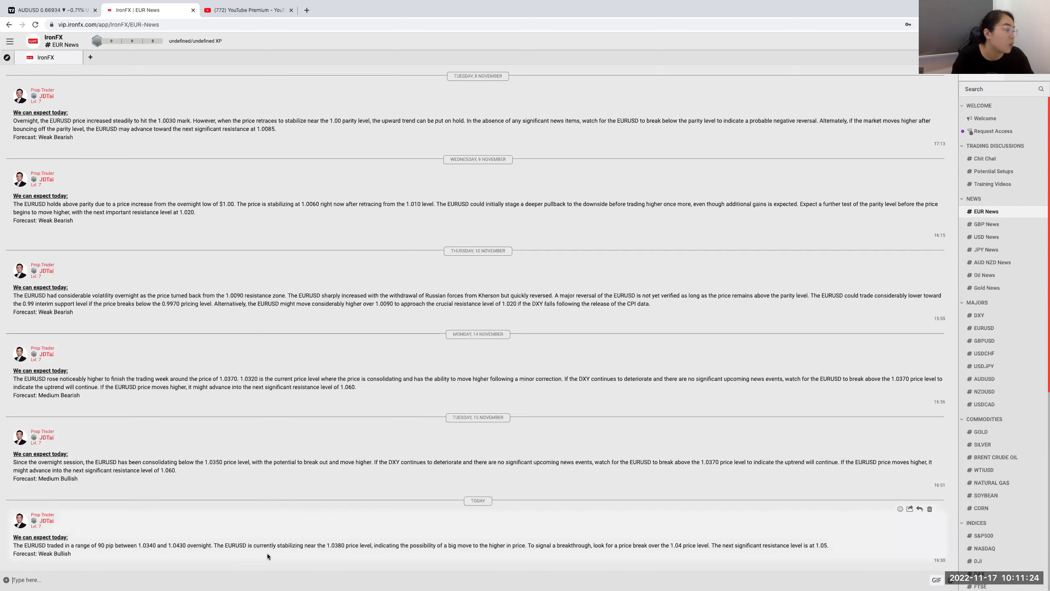
{"action": "left_click", "coordinate": [1000, 240]}
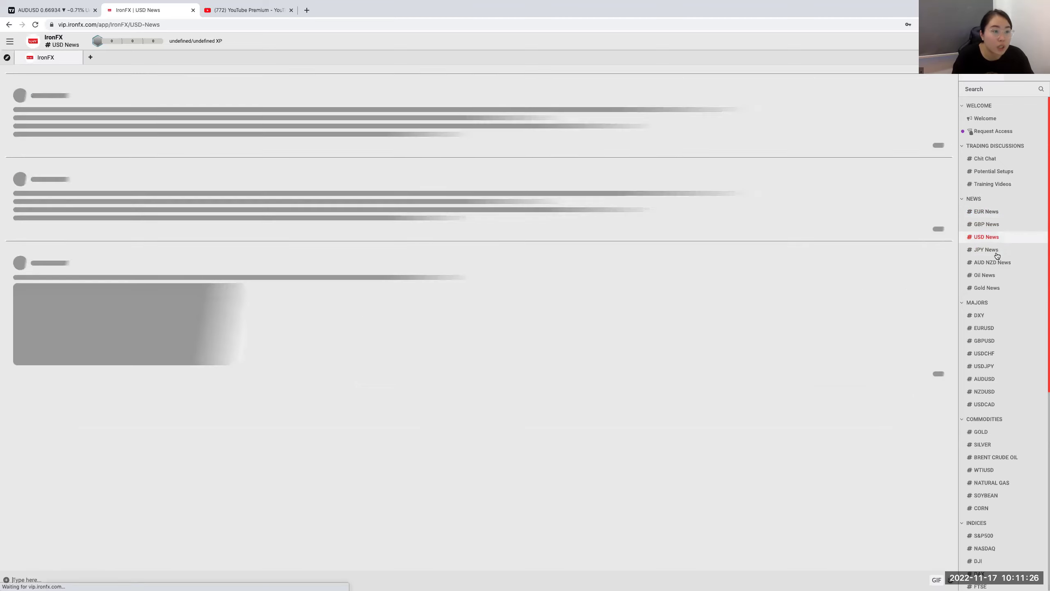
{"action": "left_click", "coordinate": [993, 250]}
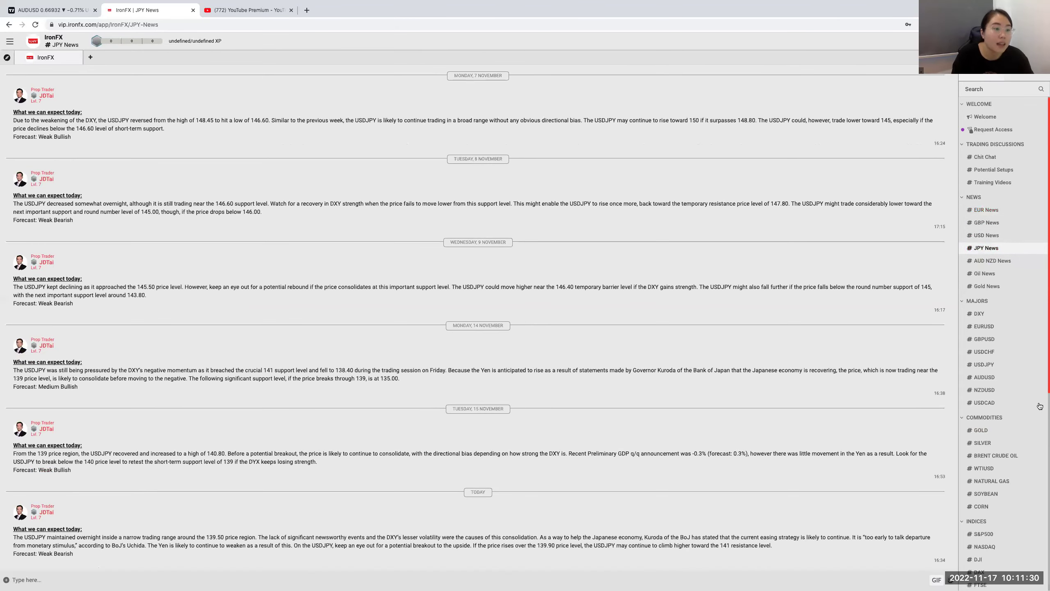
Step: Open the DJI channel under Indices and compress the chart's price scale to show a wider price range
{"action": "scroll", "coordinate": [1037, 409], "scroll_direction": "down", "scroll_amount": 1}
{"action": "scroll", "coordinate": [1034, 405], "scroll_direction": "down", "scroll_amount": 7}
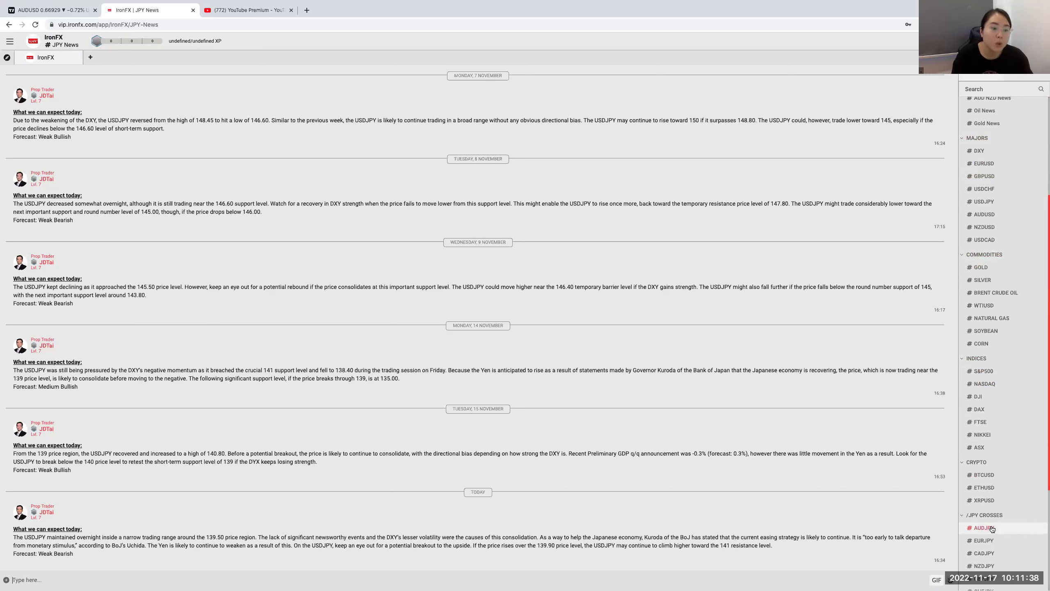
{"action": "scroll", "coordinate": [990, 529], "scroll_direction": "down", "scroll_amount": 8}
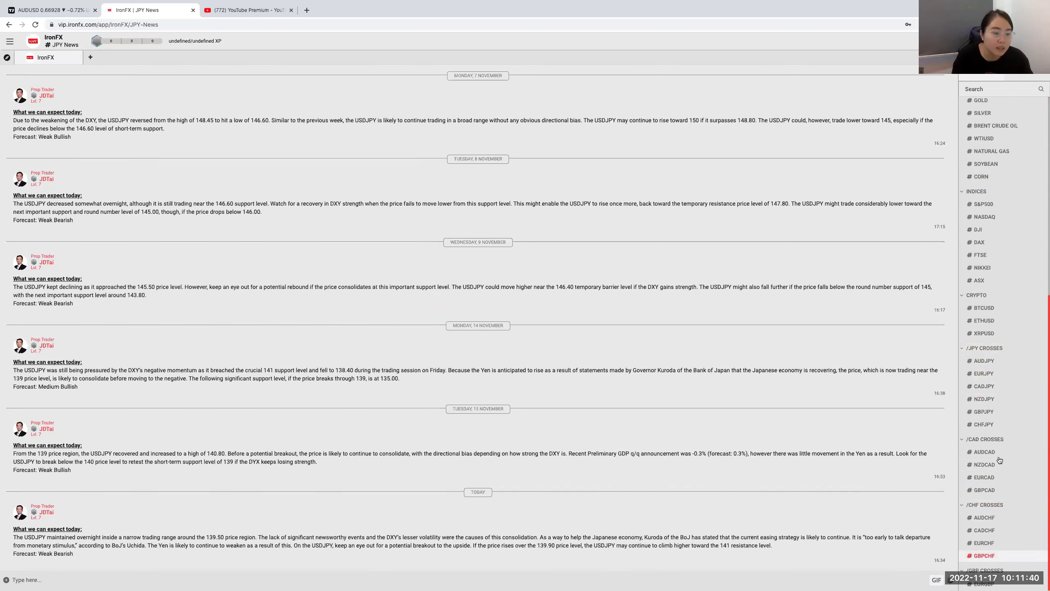
{"action": "left_click", "coordinate": [1010, 233]}
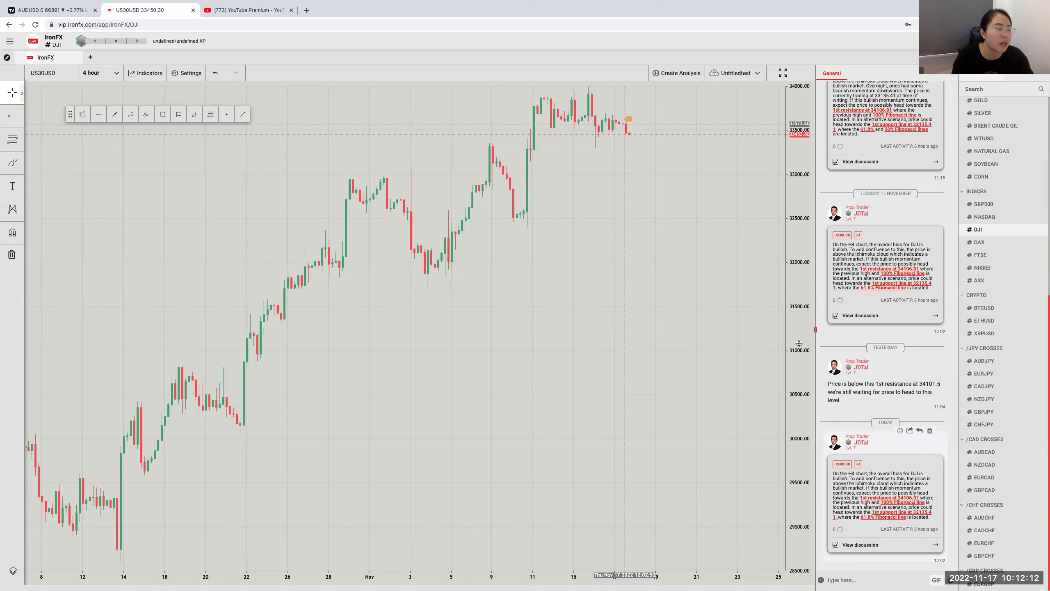
{"action": "left_click_drag", "start_coordinate": [803, 351], "coordinate": [801, 343]}
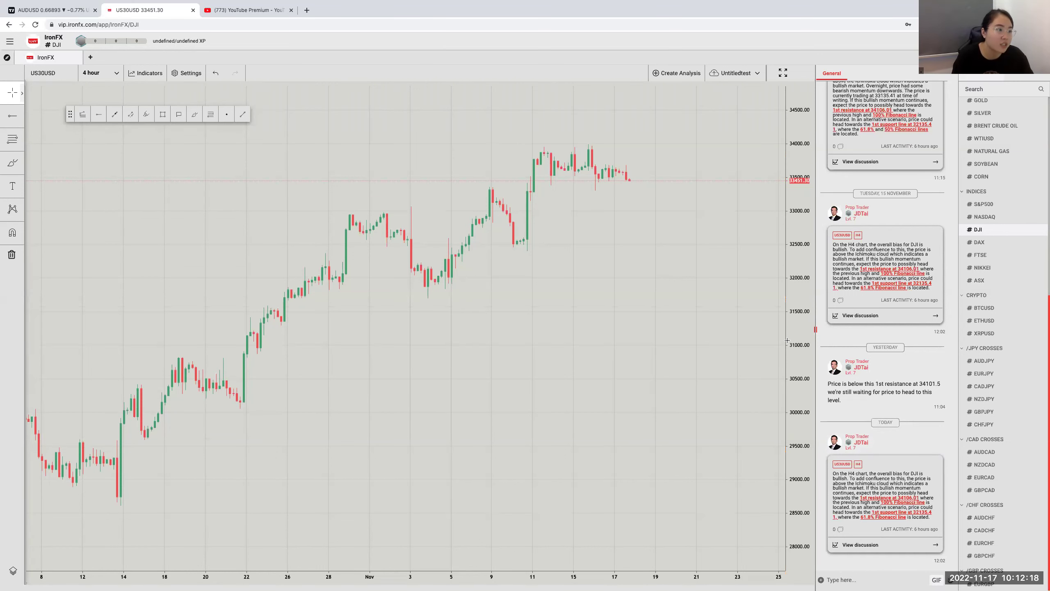
{"action": "left_click_drag", "start_coordinate": [794, 329], "coordinate": [795, 363]}
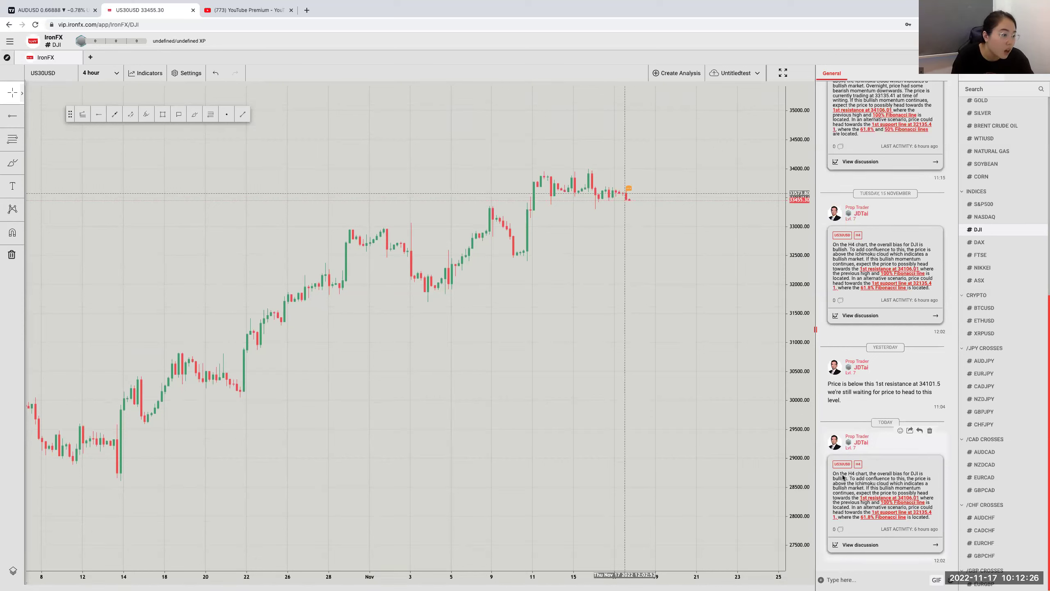
Step: Preview the chart objects linked to the resistance, support and Fibonacci texts in today's DJI analysis
{"action": "left_click", "coordinate": [869, 499]}
{"action": "left_click", "coordinate": [876, 518]}
{"action": "left_click", "coordinate": [874, 499]}
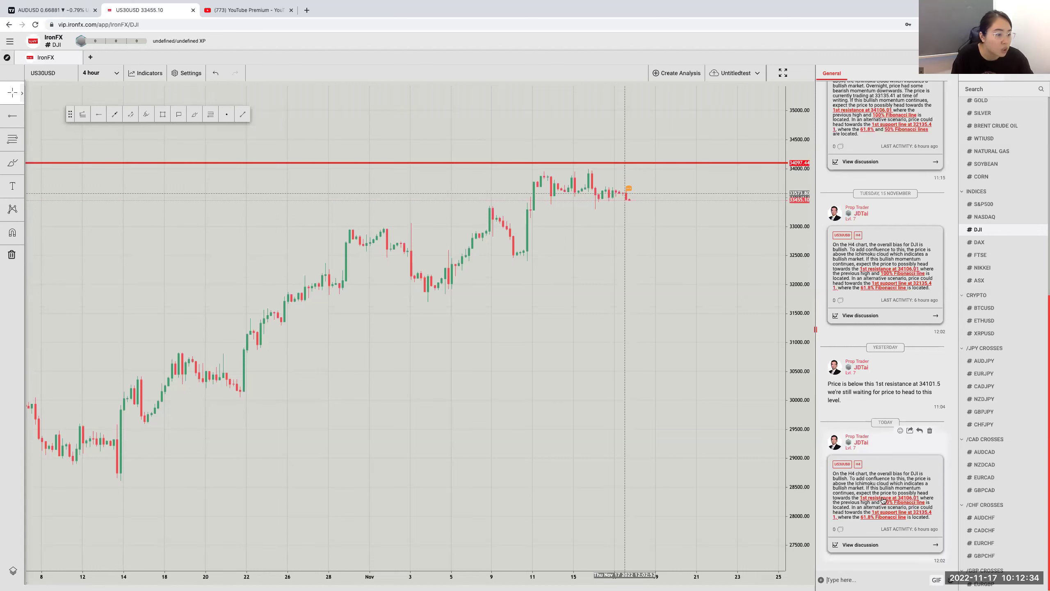
{"action": "left_click", "coordinate": [893, 503]}
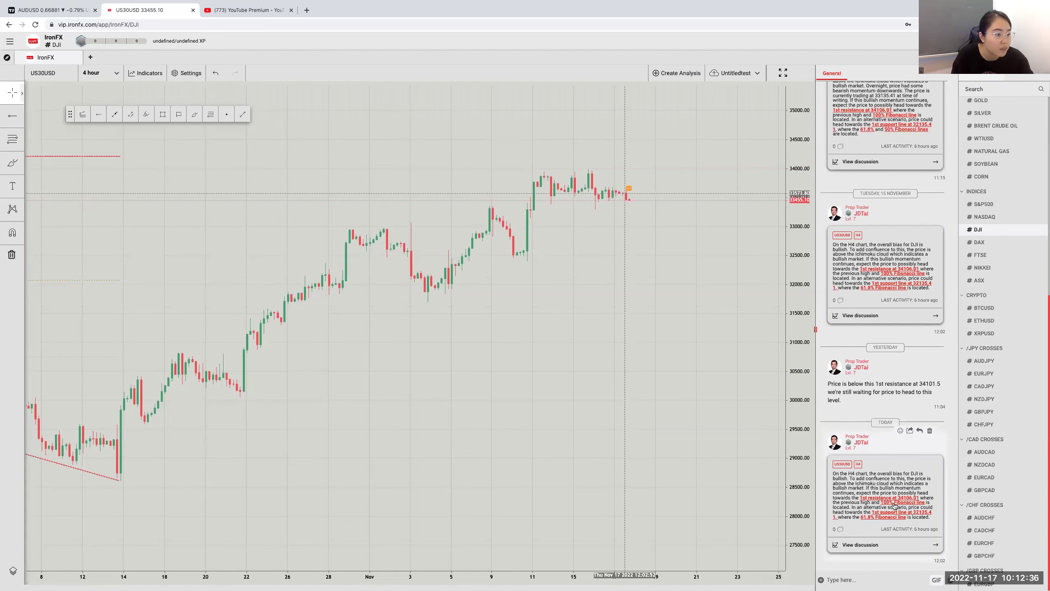
{"action": "left_click", "coordinate": [886, 514]}
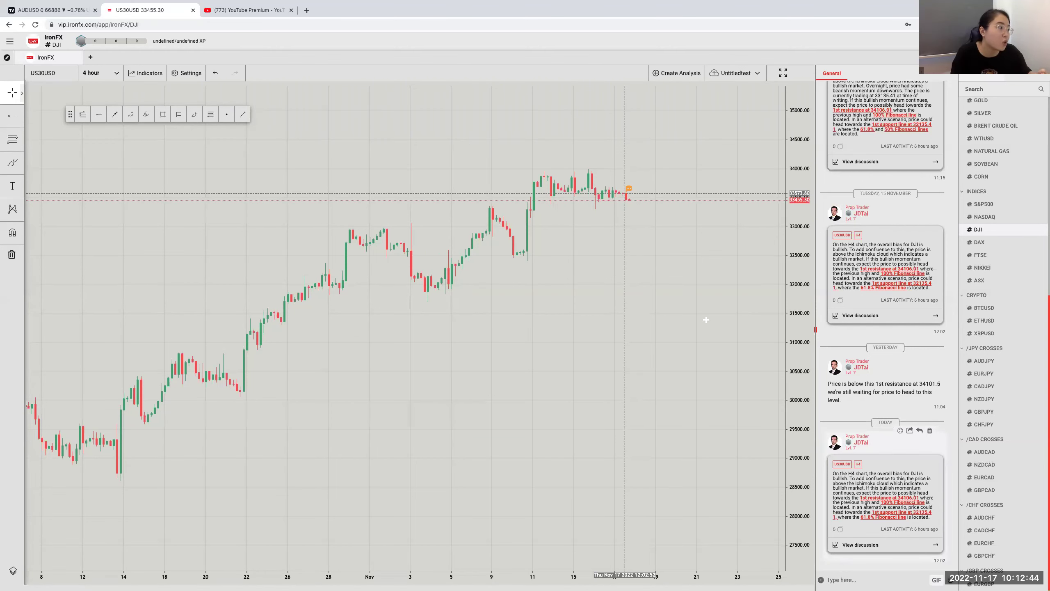
Step: Draw a rising trend line beneath the candles from about 28,690 on 13 Oct '22 to about 34,200 on 21 Nov '22
{"action": "left_click_drag", "start_coordinate": [808, 242], "coordinate": [801, 276]}
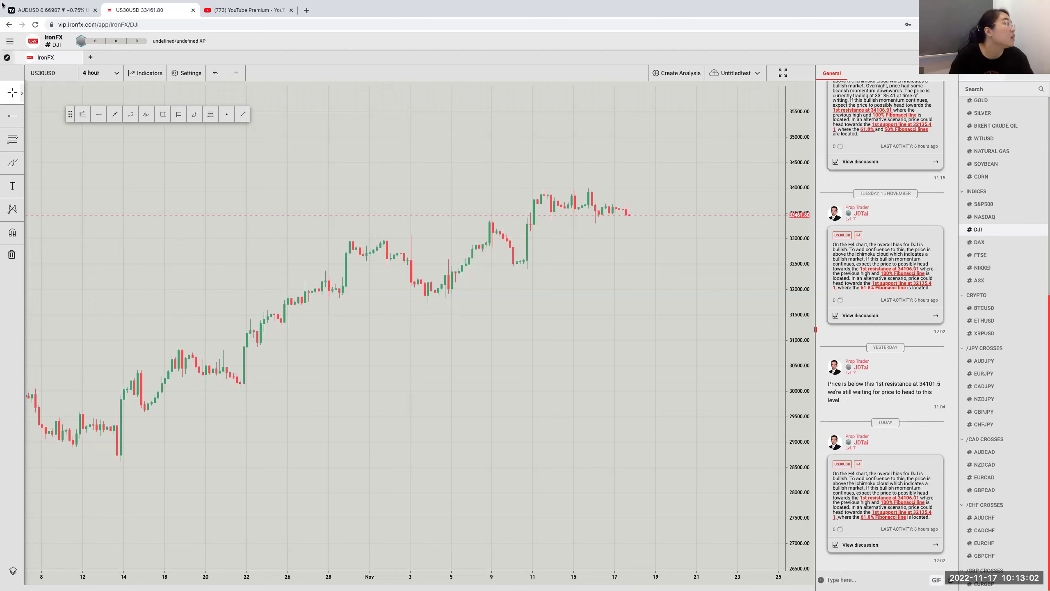
{"action": "left_click", "coordinate": [13, 116]}
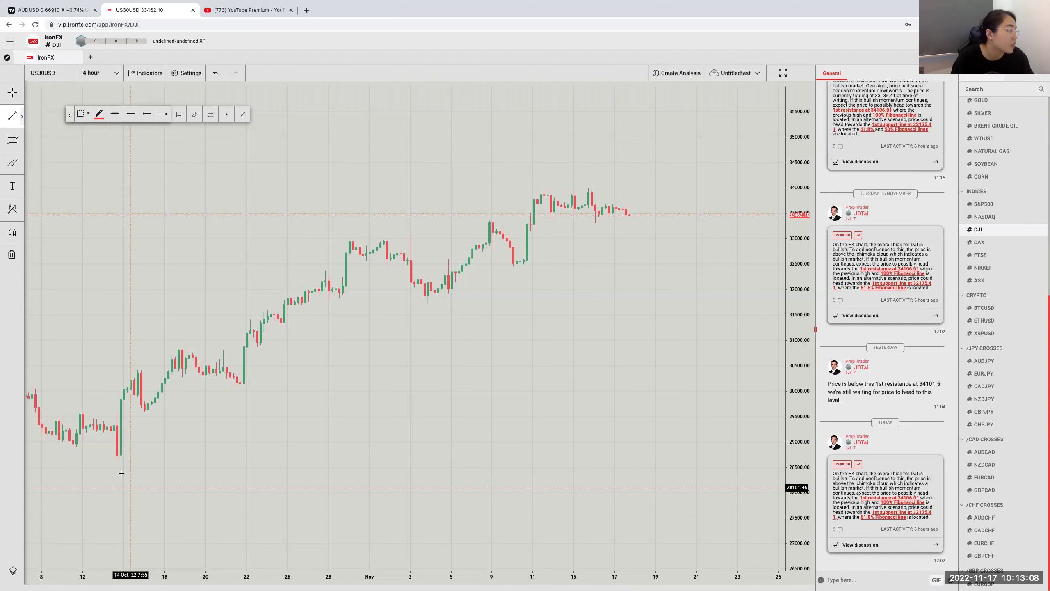
{"action": "left_click", "coordinate": [707, 179]}
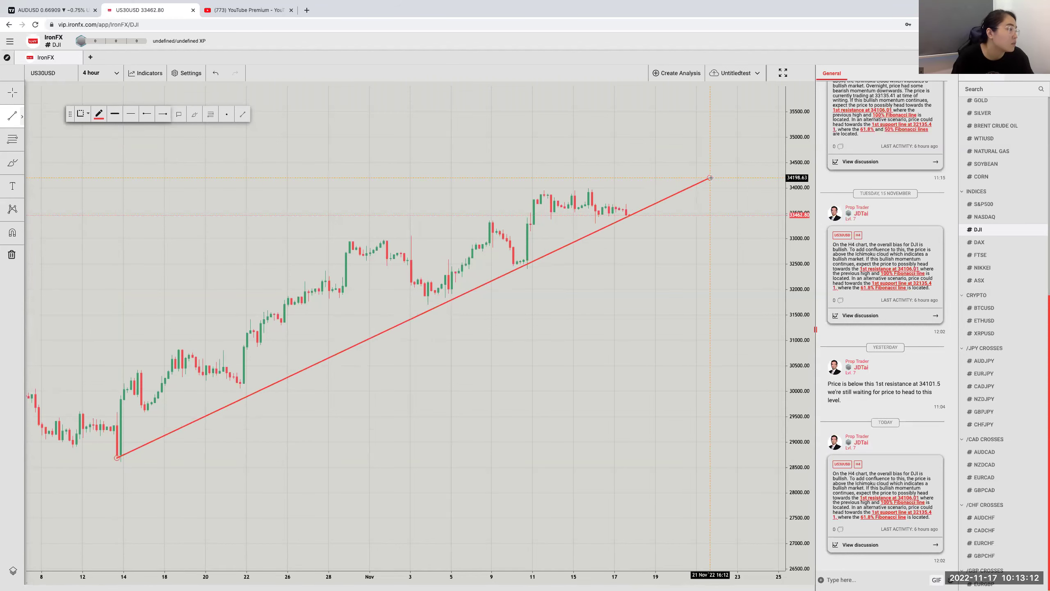
{"action": "left_click", "coordinate": [713, 179]}
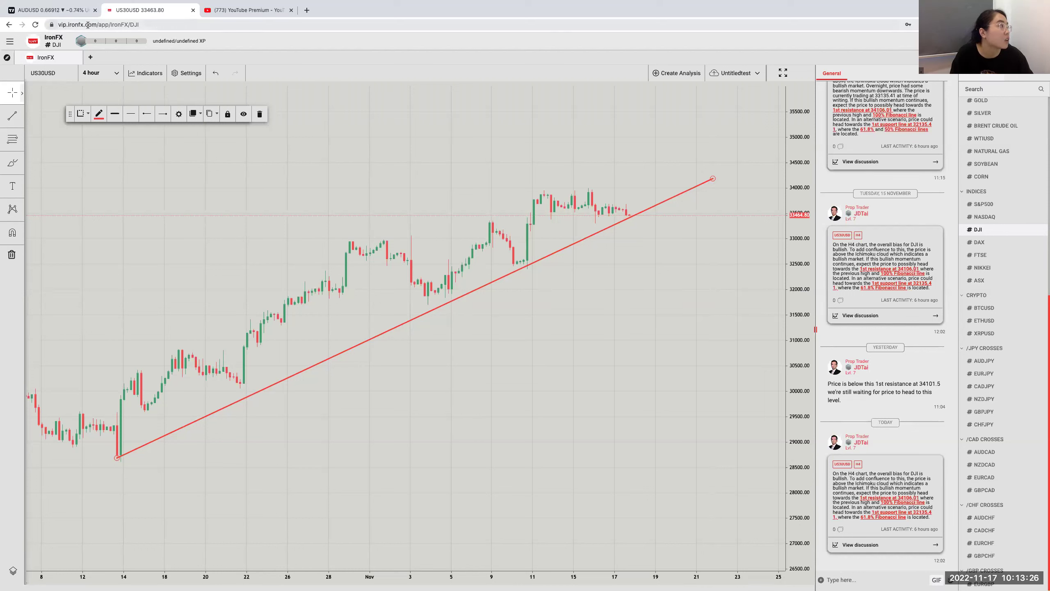
{"action": "left_click", "coordinate": [107, 23]}
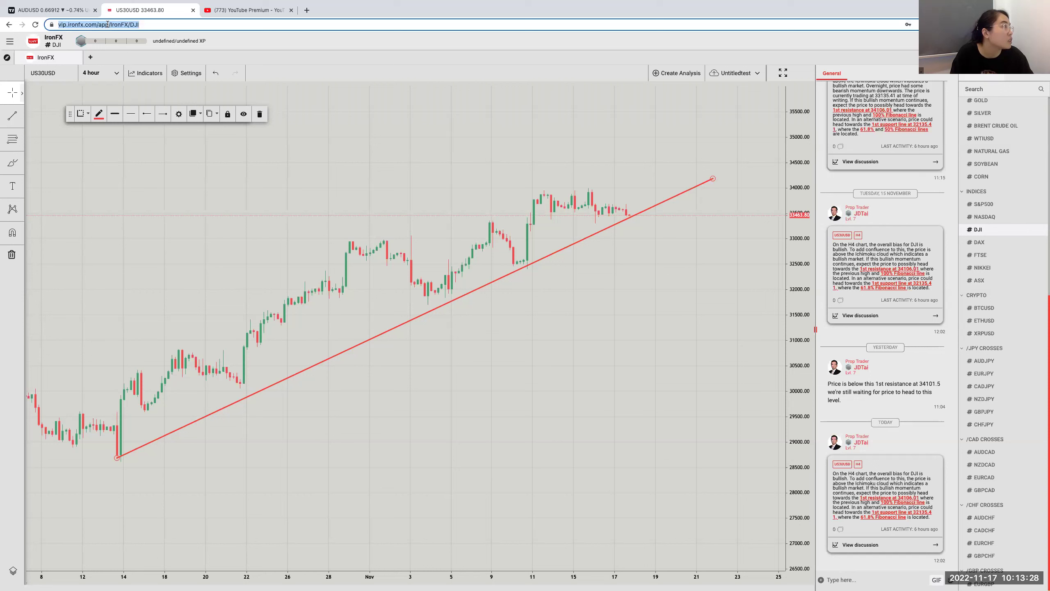
{"action": "left_click_drag", "start_coordinate": [128, 25], "coordinate": [52, 25]}
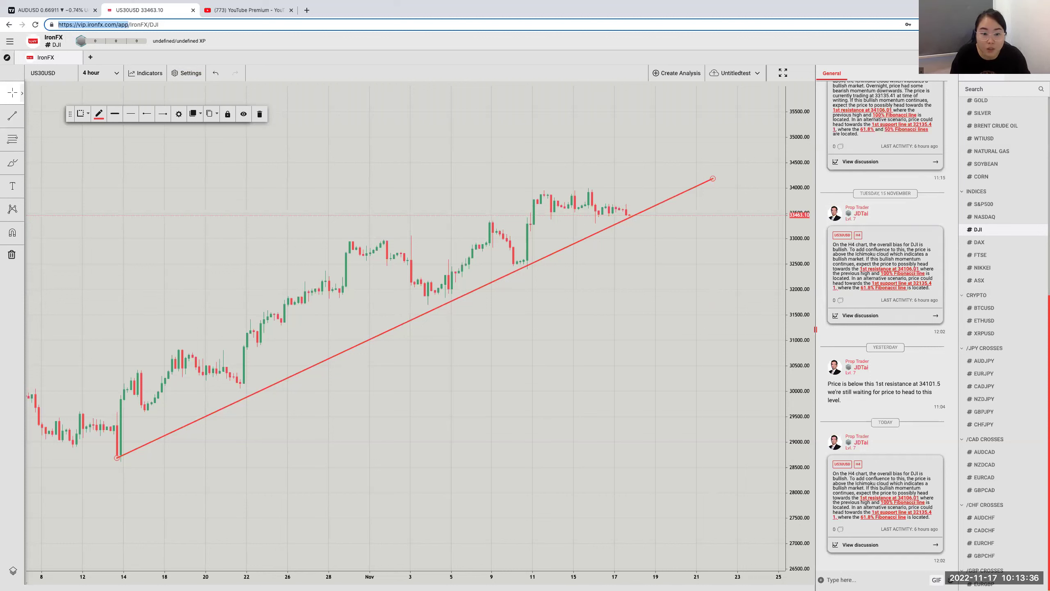
{"action": "key", "text": "super+Tab"}
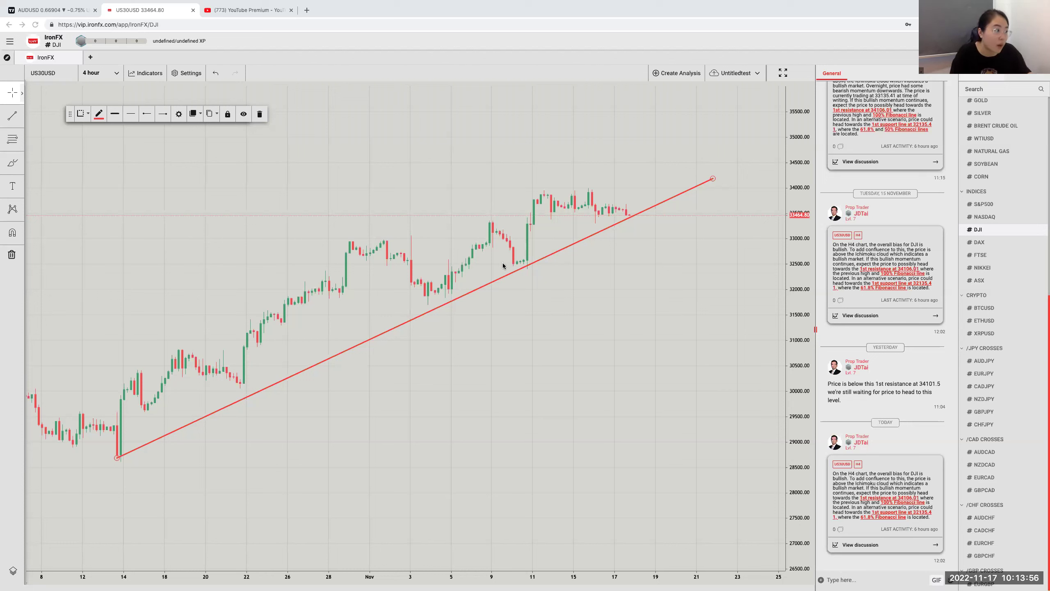
Step: Start a message in the DJI channel that mentions the Chief Trader, finding the member with the start of their name
{"action": "left_click", "coordinate": [910, 579]}
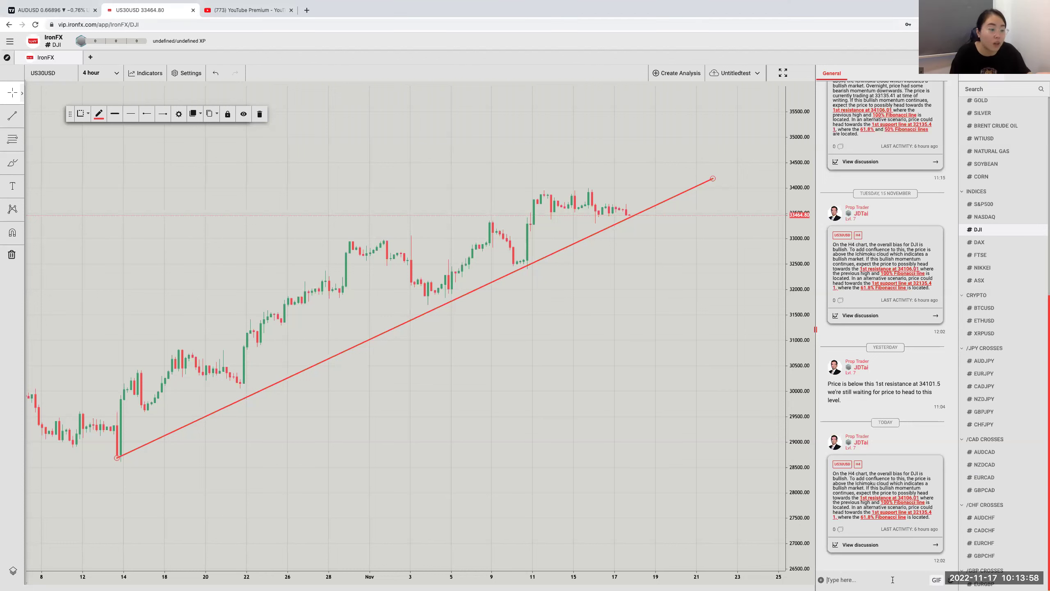
{"action": "type", "text": "@"}
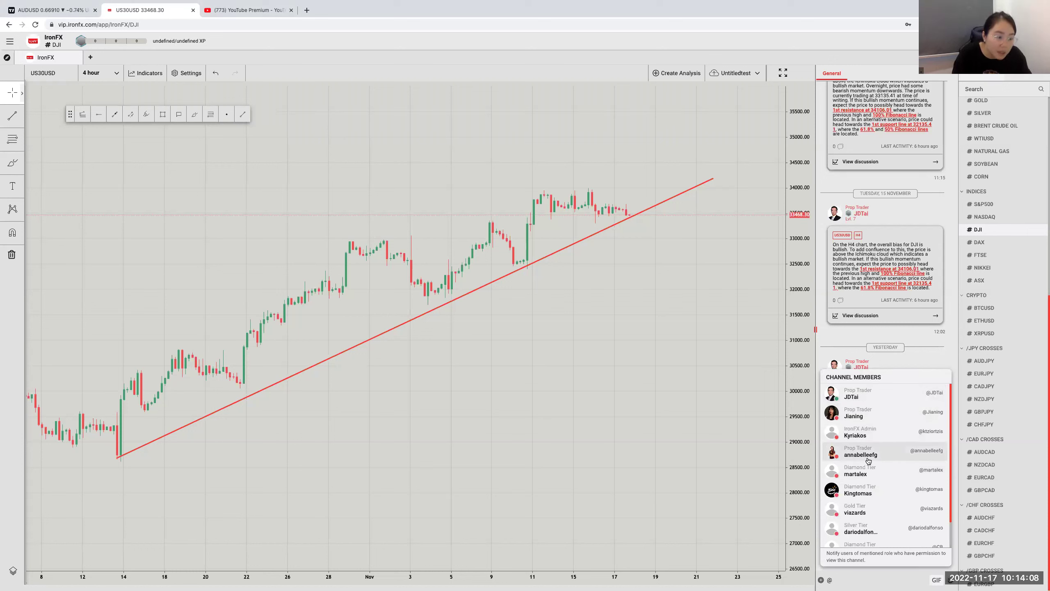
{"action": "scroll", "coordinate": [868, 467], "scroll_direction": "down", "scroll_amount": 2}
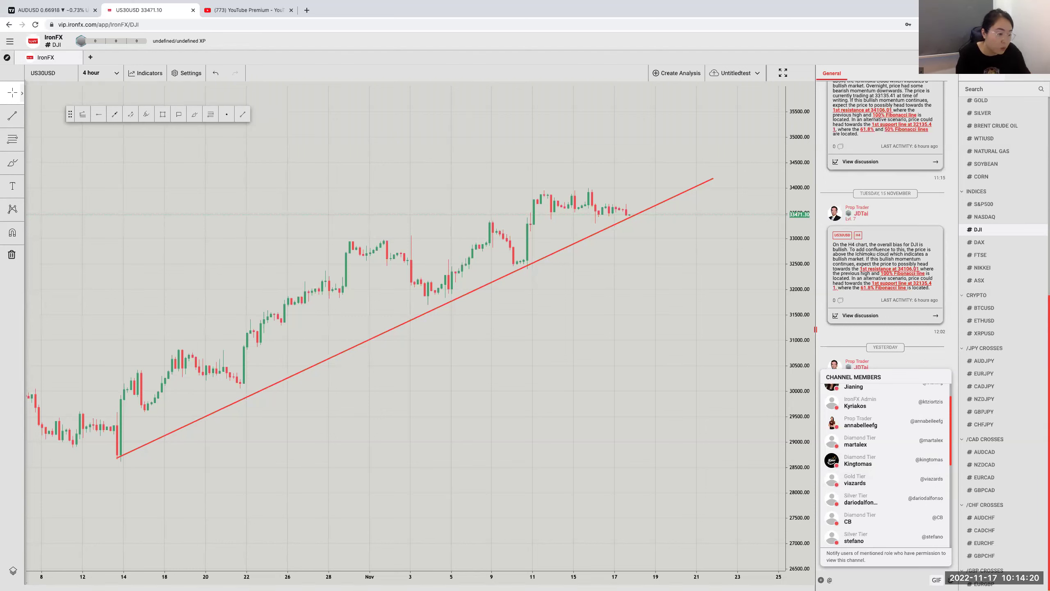
{"action": "type", "text": "des"}
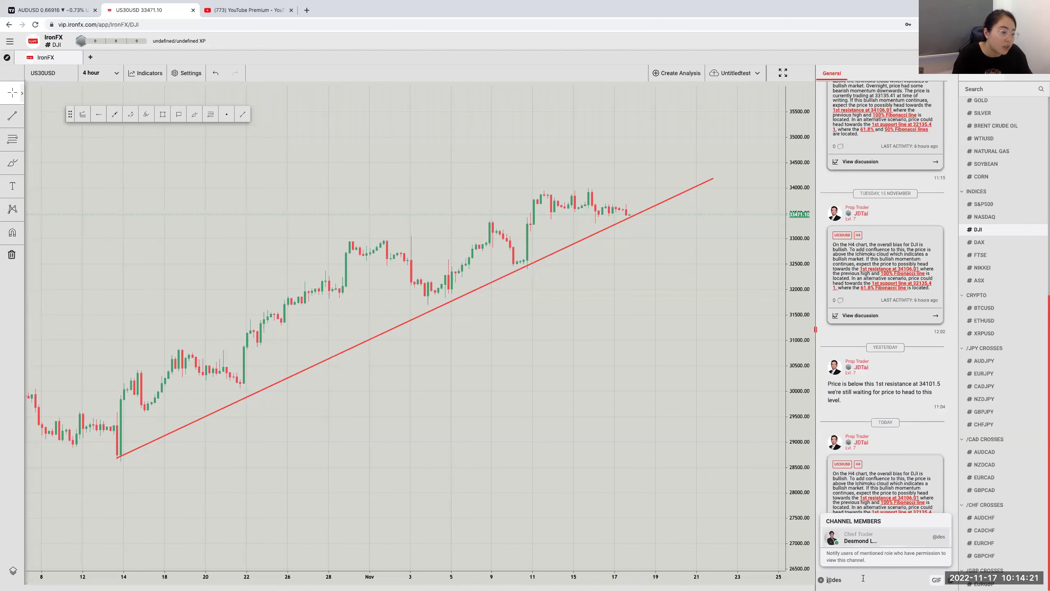
{"action": "left_click", "coordinate": [861, 540]}
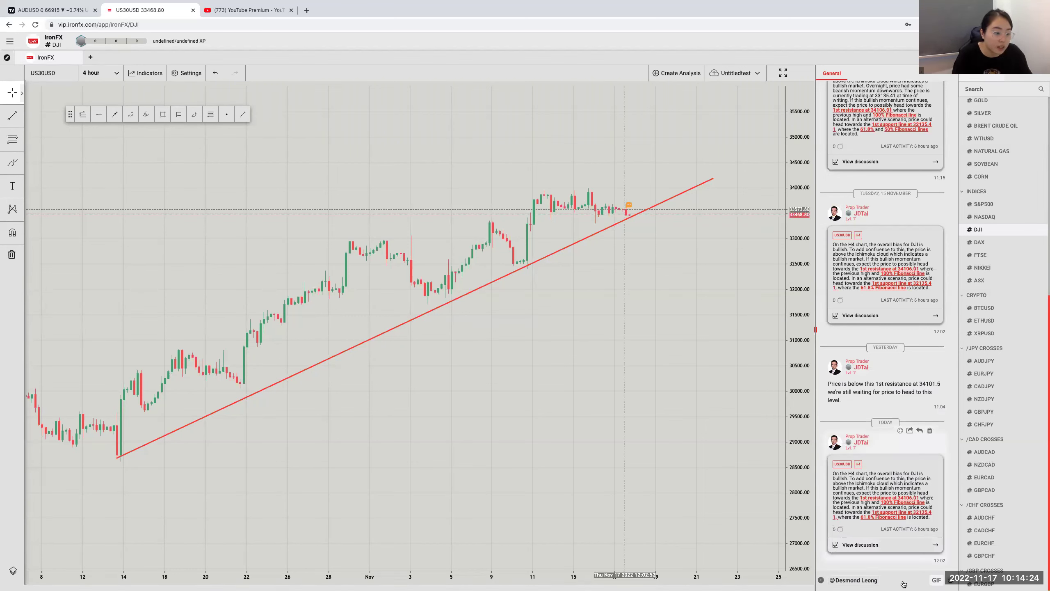
Step: Add the question "Hey is this a valid trend line?" after the mention in the message
{"action": "type", "text": "Hey is th"}
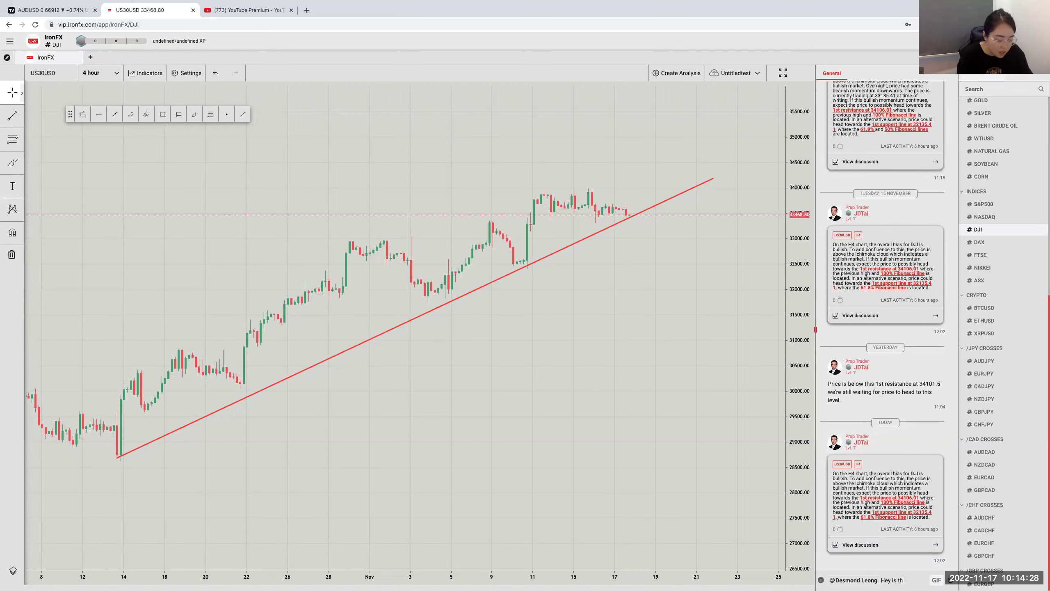
{"action": "type", "text": "is a va"}
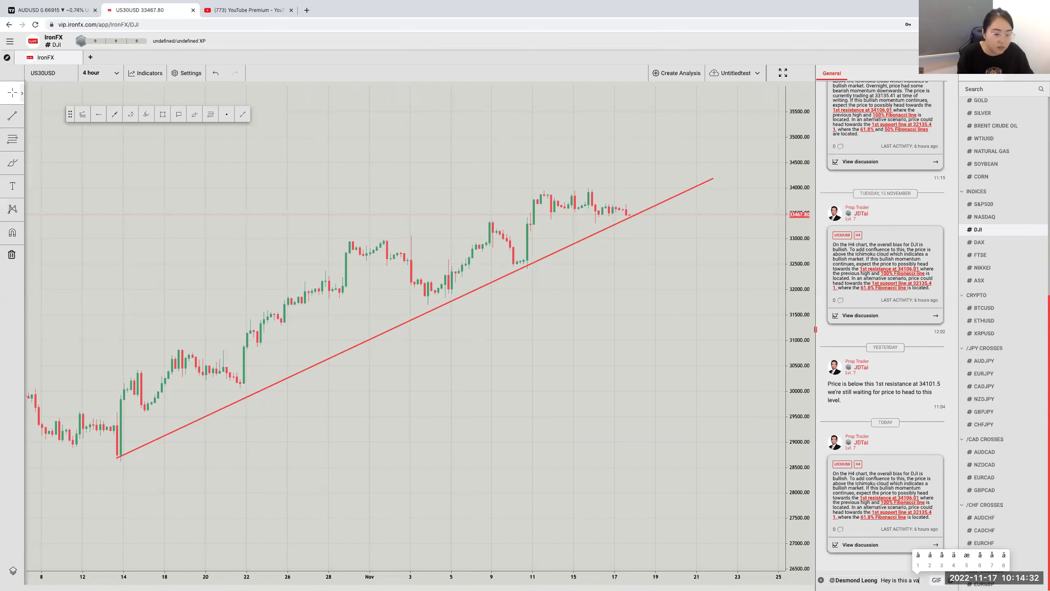
{"action": "type", "text": "lid trend line"}
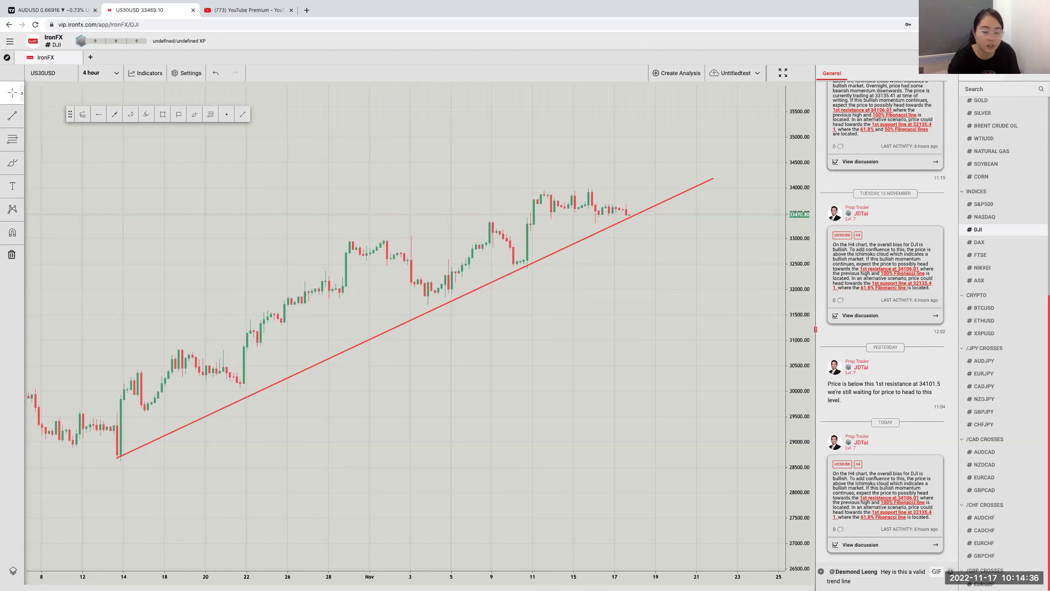
{"action": "type", "text": "?"}
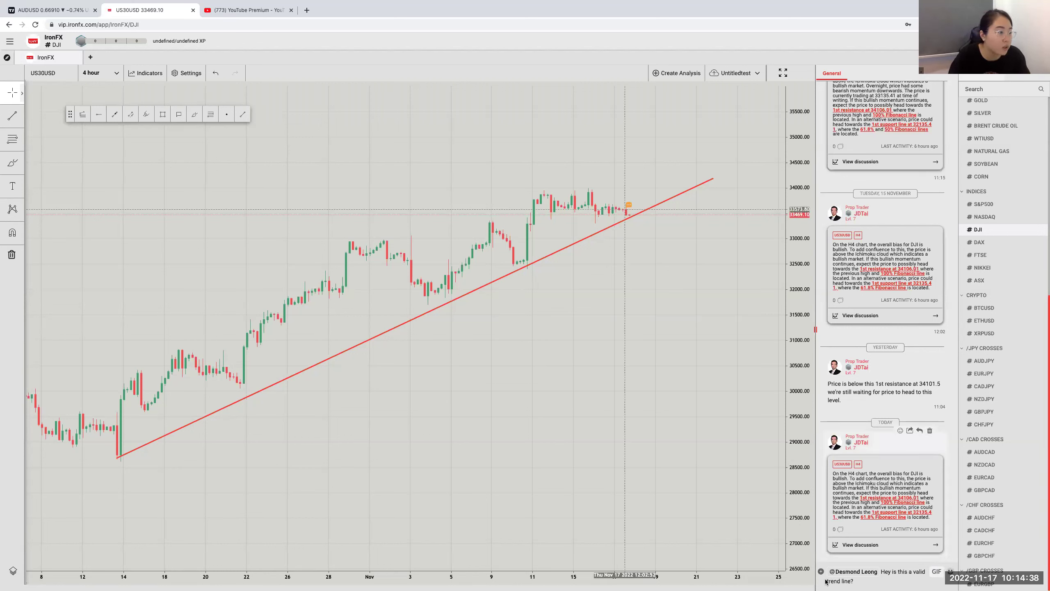
Step: Link the words "trend line" in the message to the trend line on the chart and send the message
{"action": "left_click_drag", "start_coordinate": [826, 582], "coordinate": [851, 582]}
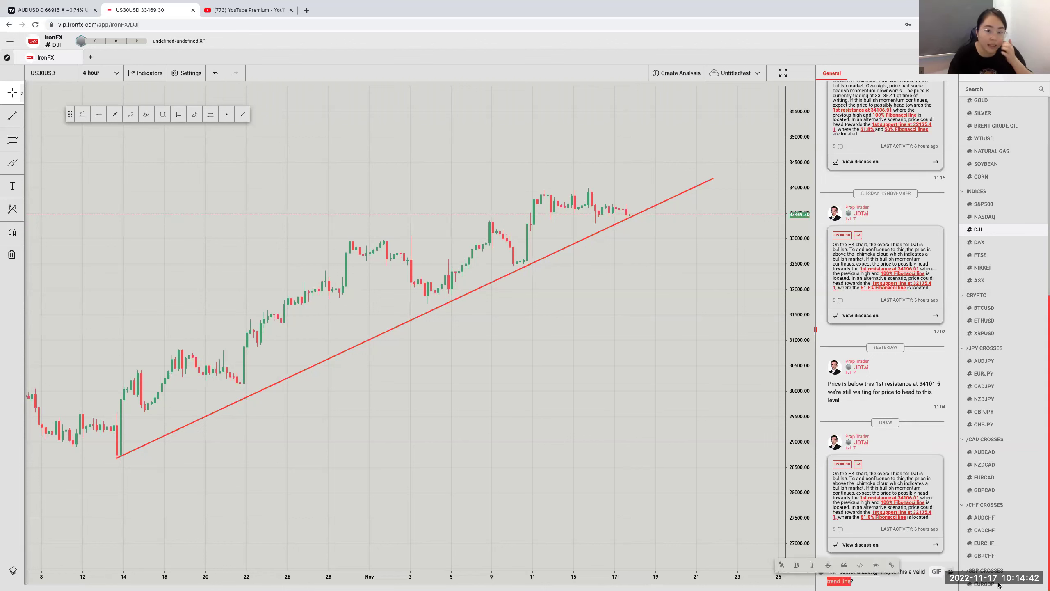
{"action": "left_click", "coordinate": [782, 565]}
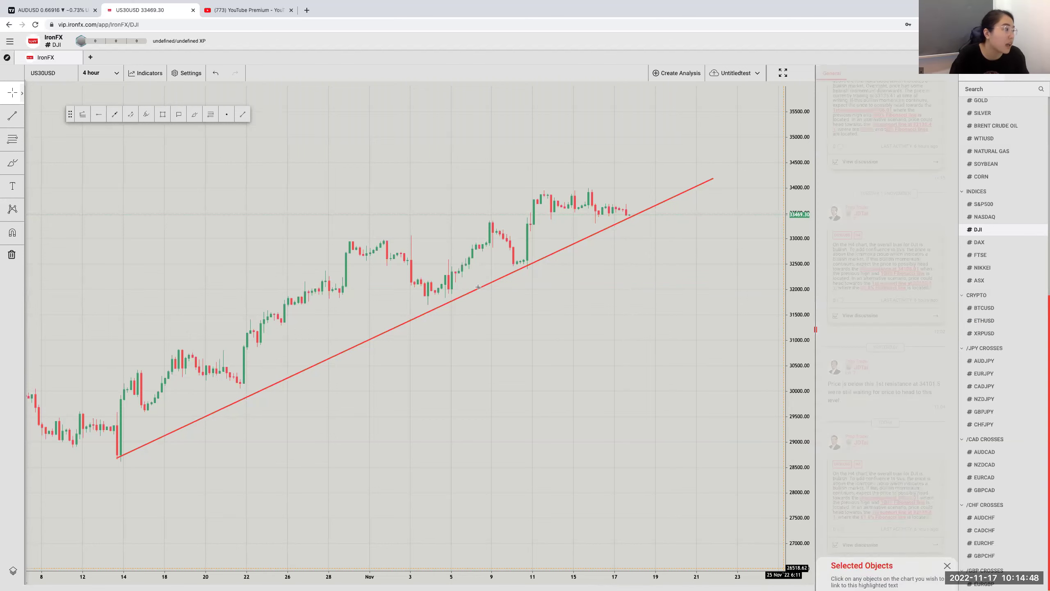
{"action": "left_click", "coordinate": [478, 292]}
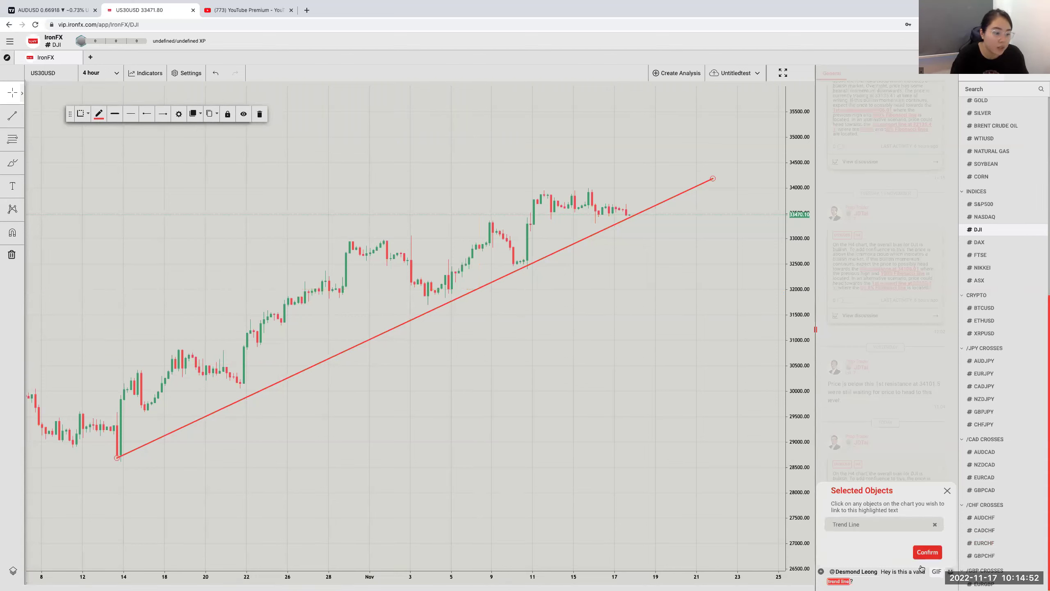
{"action": "left_click", "coordinate": [922, 556]}
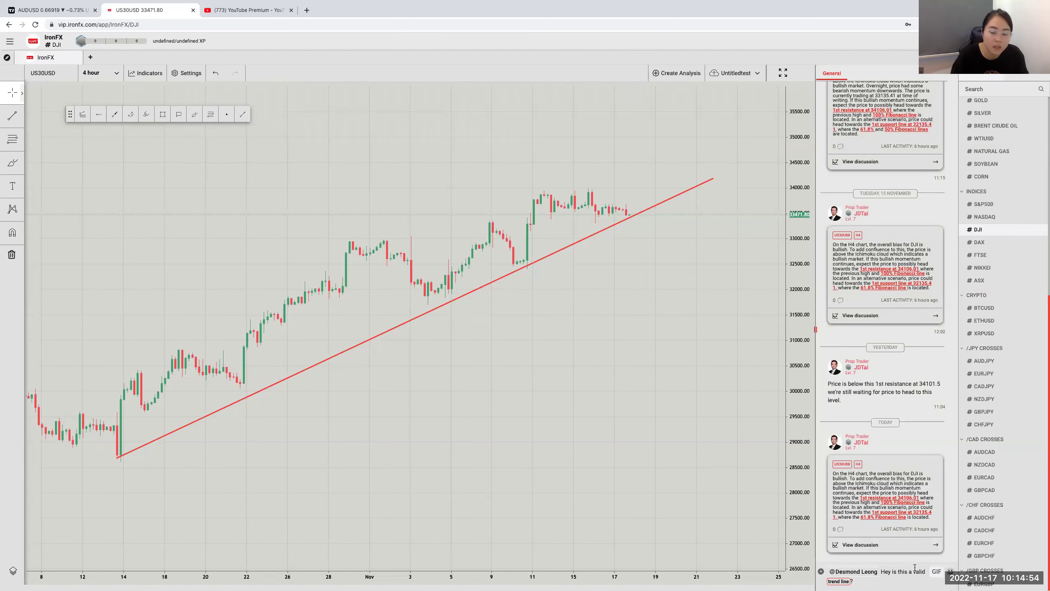
{"action": "key", "text": "Return"}
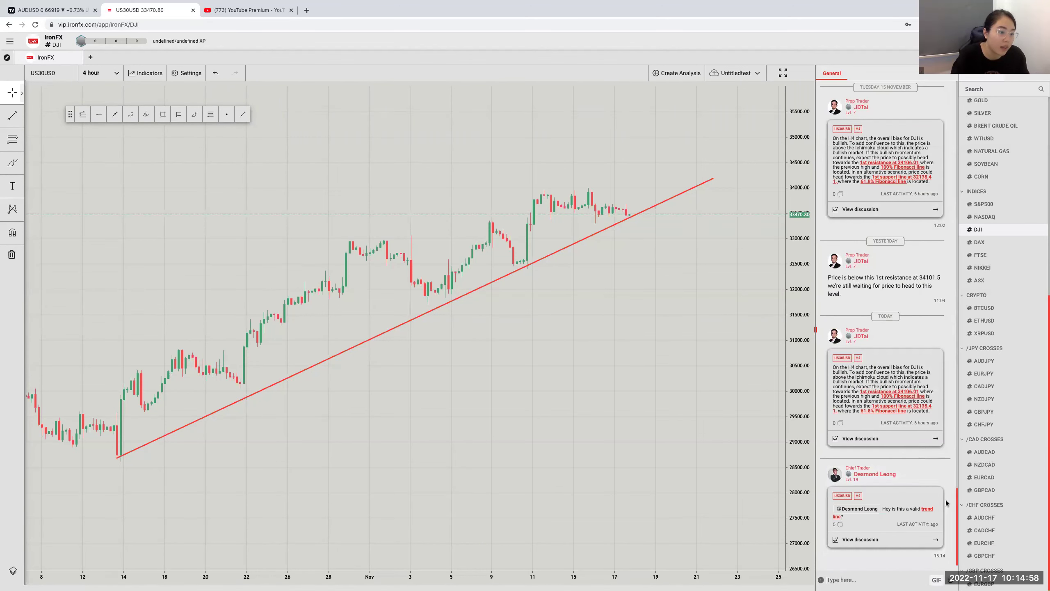
{"action": "mouse_move", "coordinate": [907, 510]}
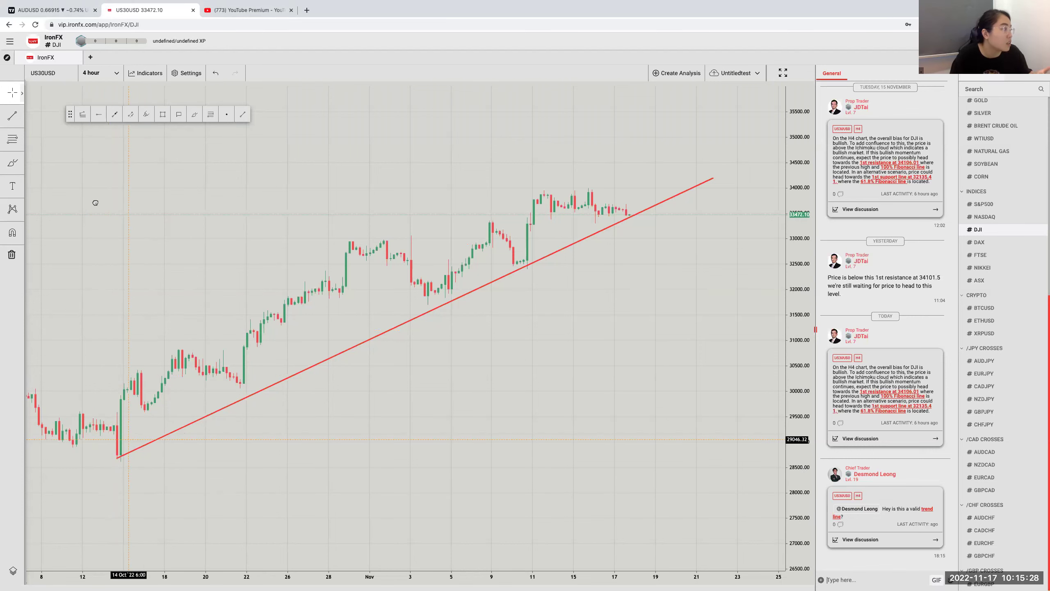
{"action": "left_click_drag", "start_coordinate": [85, 204], "coordinate": [85, 198]}
{"action": "left_click_drag", "start_coordinate": [497, 271], "coordinate": [489, 272]}
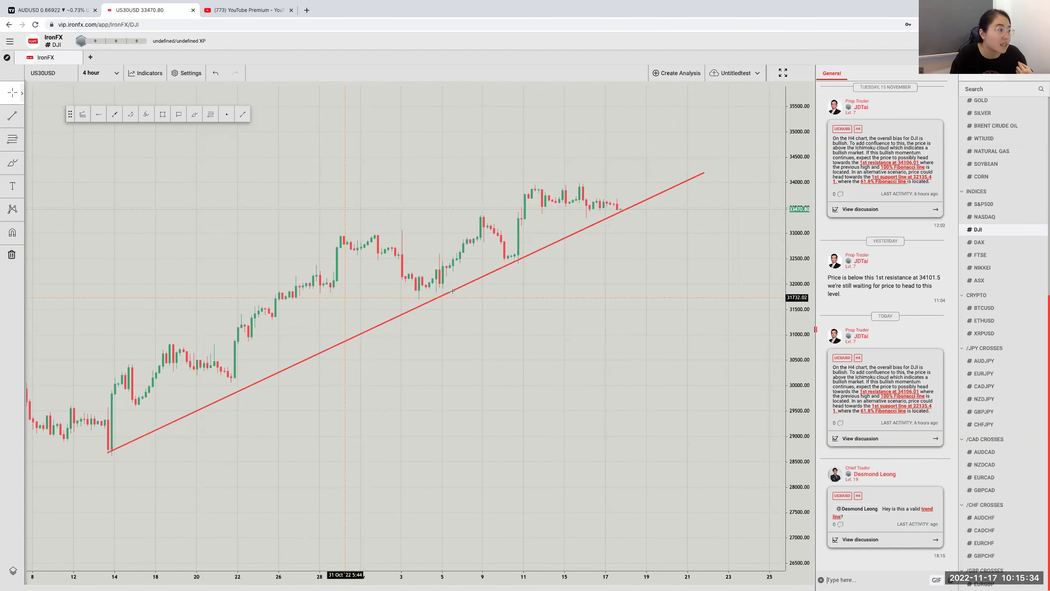
{"action": "left_click", "coordinate": [609, 215]}
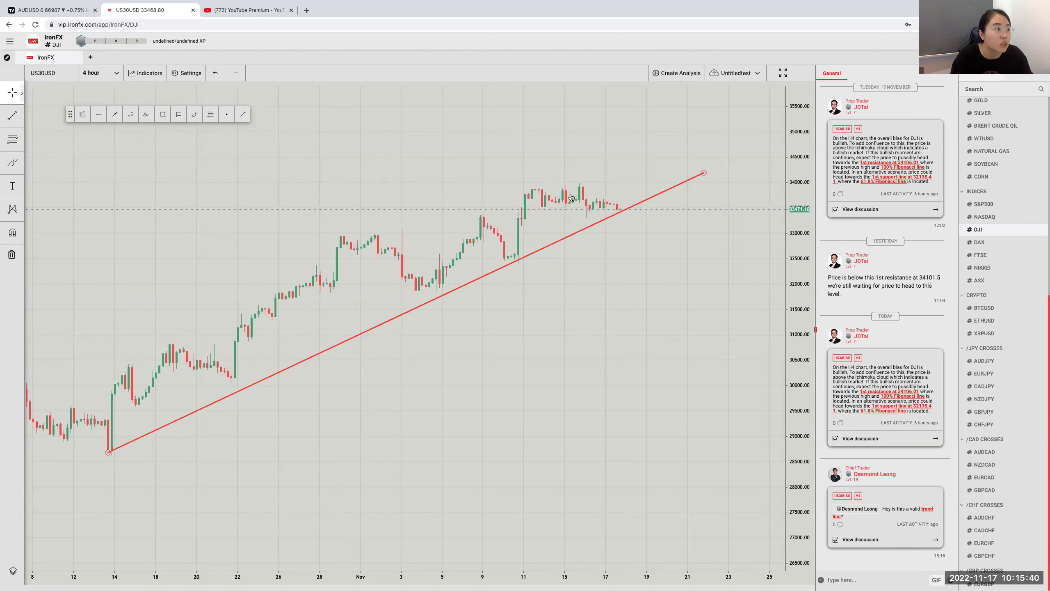
{"action": "left_click", "coordinate": [611, 201]}
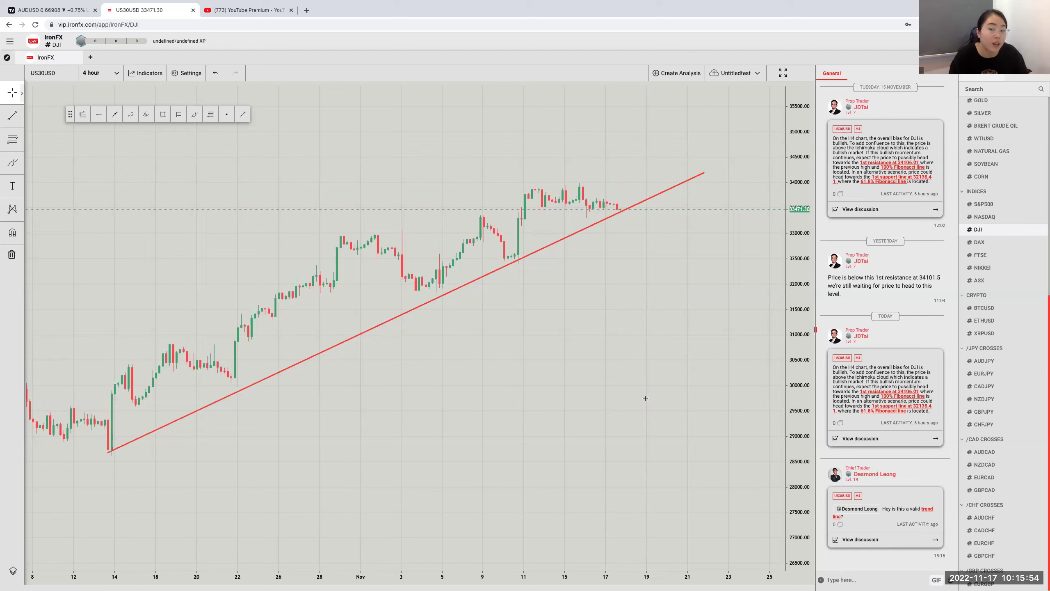
{"action": "left_click", "coordinate": [374, 328]}
{"action": "left_click", "coordinate": [757, 429]}
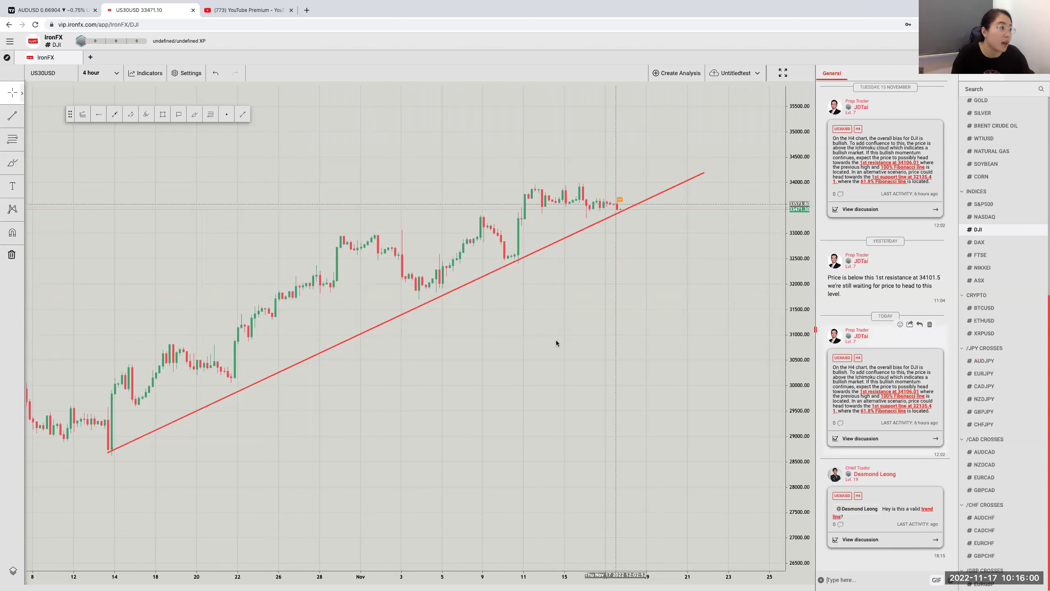
Step: Remove all drawings from the DJI chart and follow the linked words "trend line" in the message sent to the Chief Trader
{"action": "scroll", "coordinate": [792, 258], "scroll_direction": "down", "scroll_amount": 5}
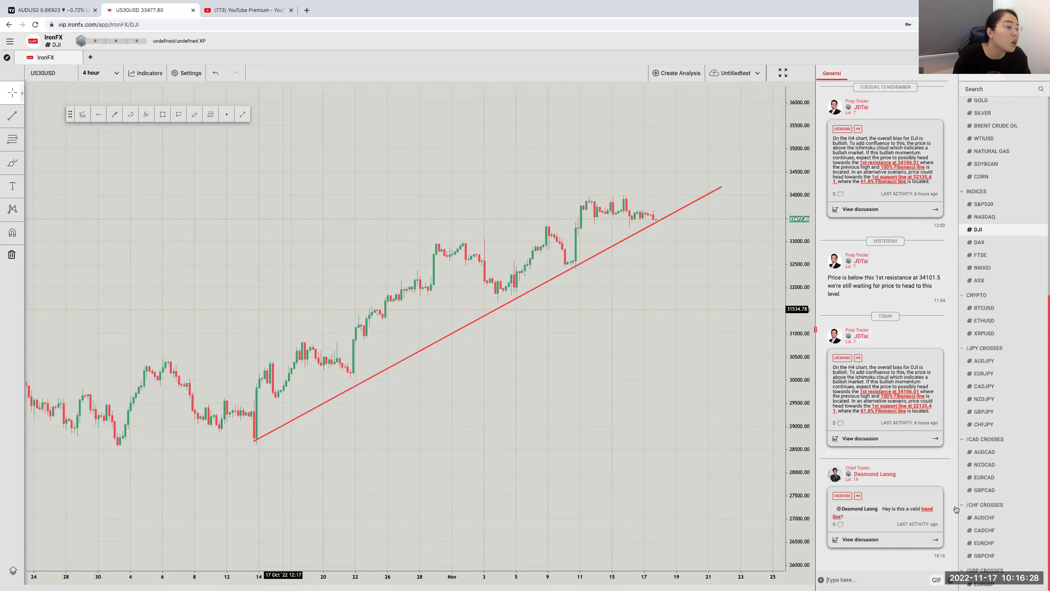
{"action": "left_click", "coordinate": [11, 255]}
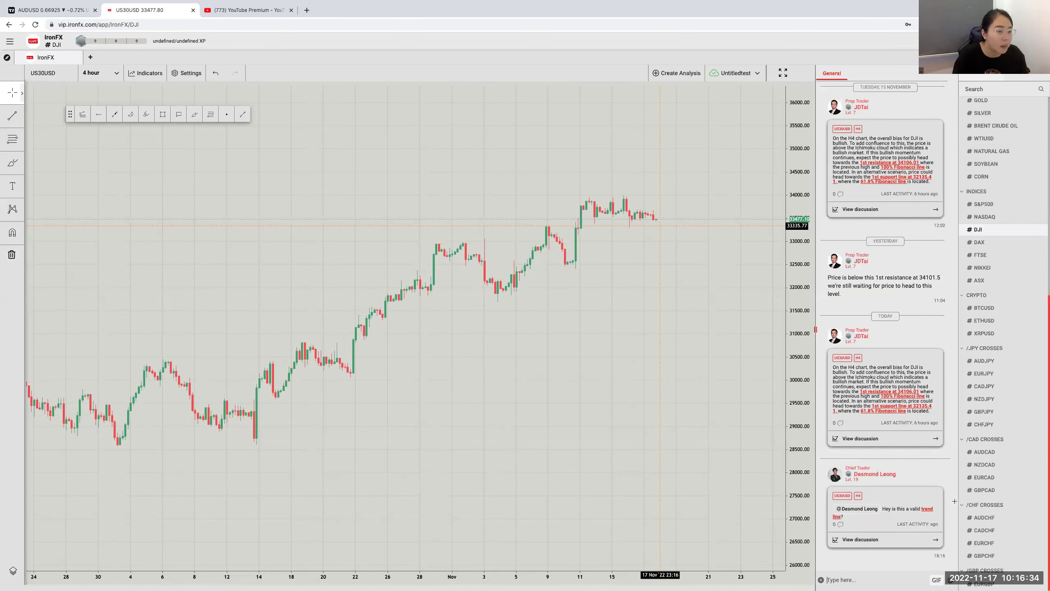
{"action": "mouse_move", "coordinate": [929, 516]}
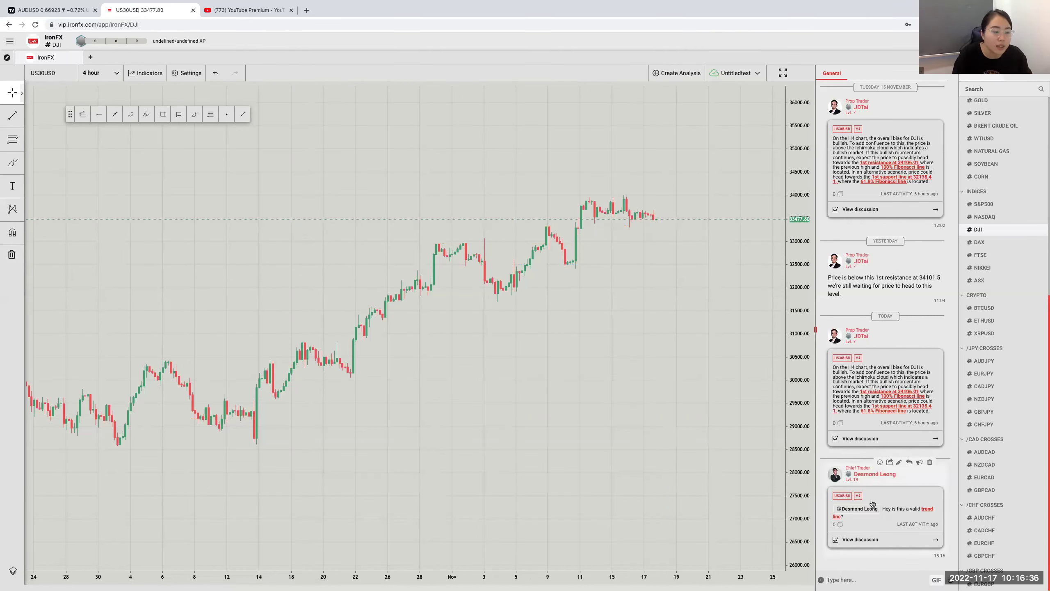
{"action": "left_click", "coordinate": [927, 511]}
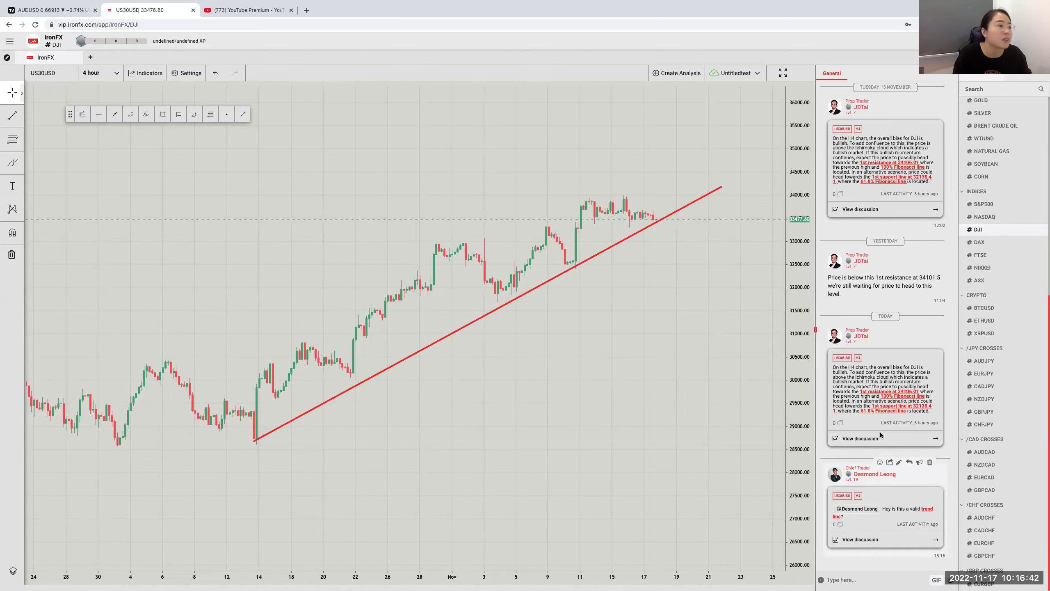
Step: Switch to YouTube, search for "ironfx" and open the official IronFX channel
{"action": "left_click", "coordinate": [233, 9]}
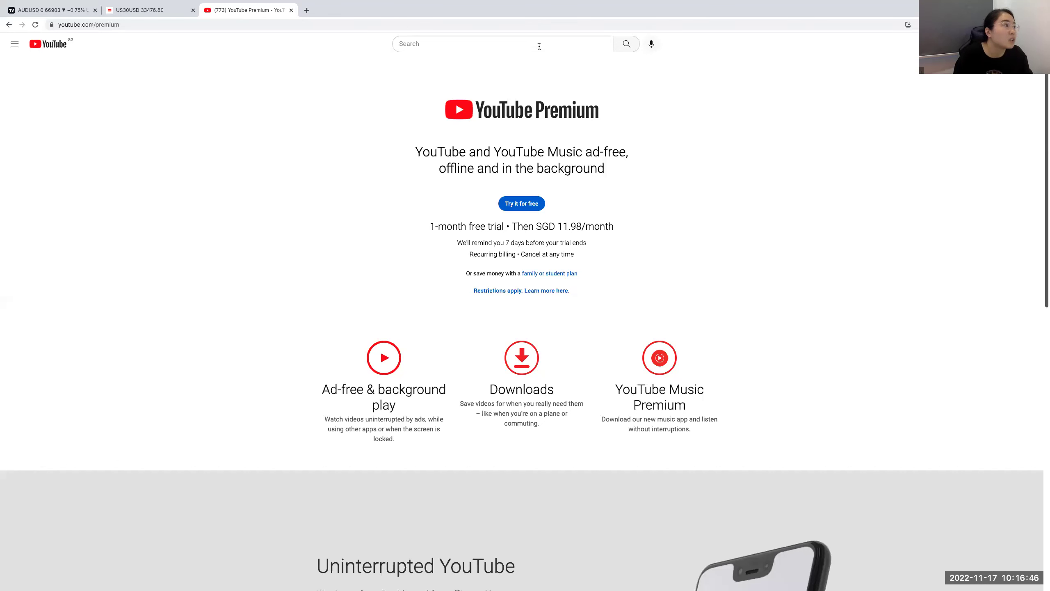
{"action": "left_click", "coordinate": [539, 45]}
{"action": "type", "text": "ironfx"}
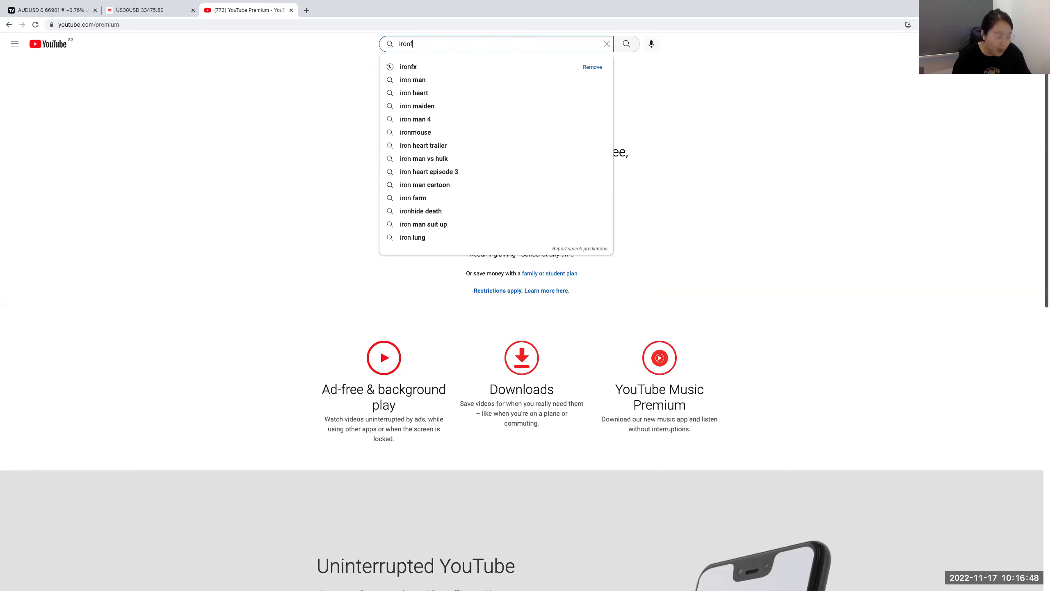
{"action": "left_click", "coordinate": [442, 66]}
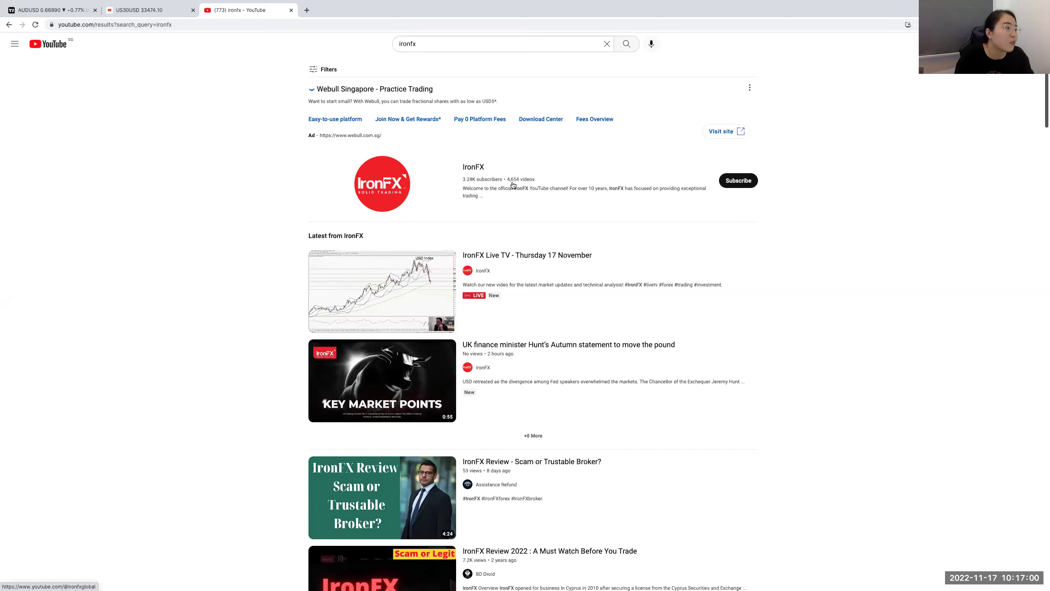
{"action": "left_click", "coordinate": [373, 183]}
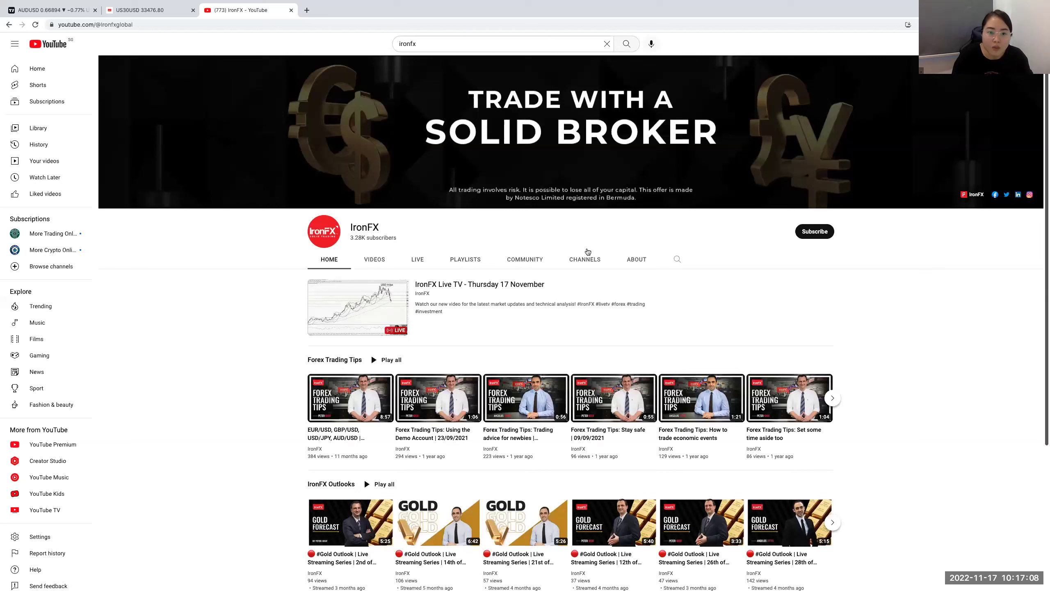
Step: Browse the recently uploaded videos on the IronFX channel
{"action": "left_click", "coordinate": [379, 262]}
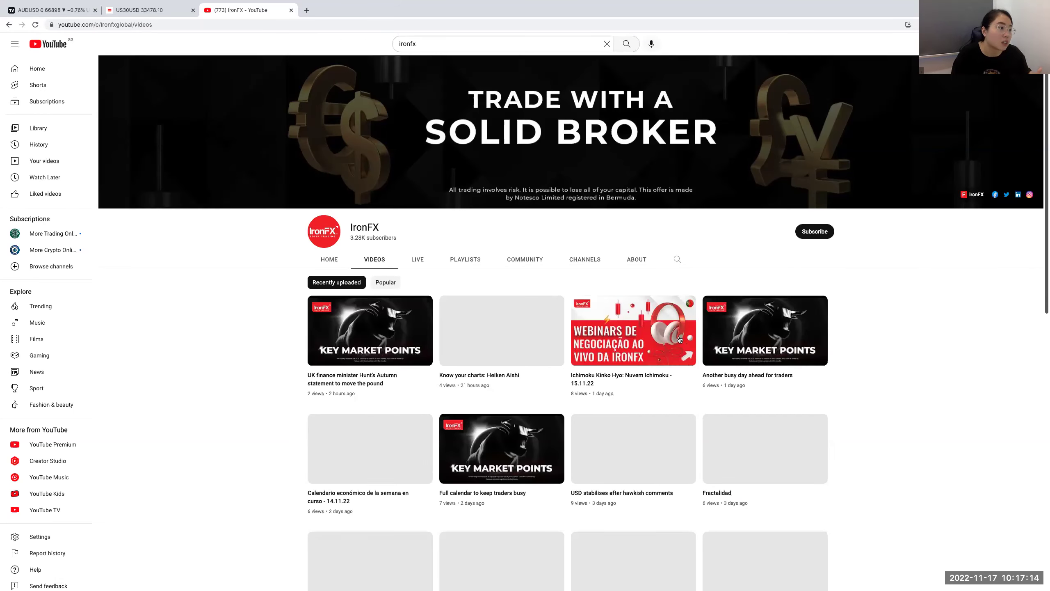
{"action": "scroll", "coordinate": [620, 331], "scroll_direction": "down", "scroll_amount": 5}
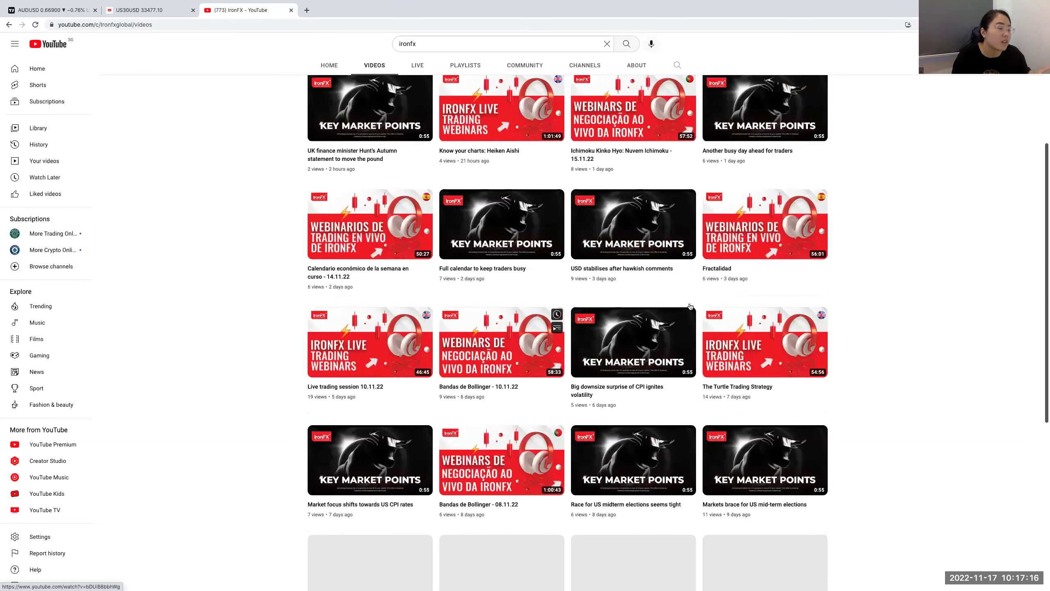
{"action": "scroll", "coordinate": [689, 309], "scroll_direction": "down", "scroll_amount": 8}
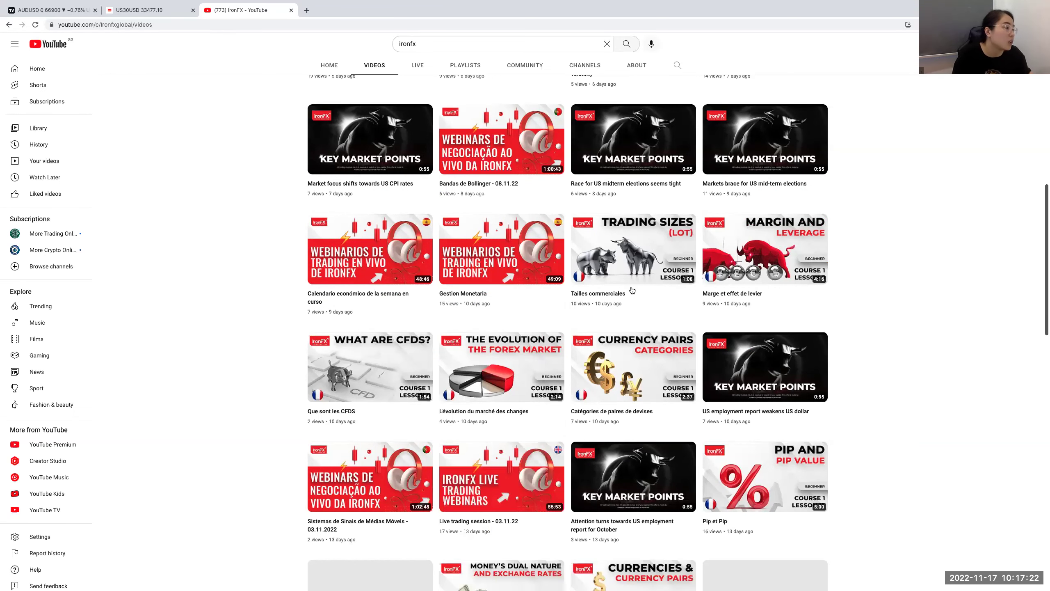
{"action": "scroll", "coordinate": [632, 290], "scroll_direction": "up", "scroll_amount": 20}
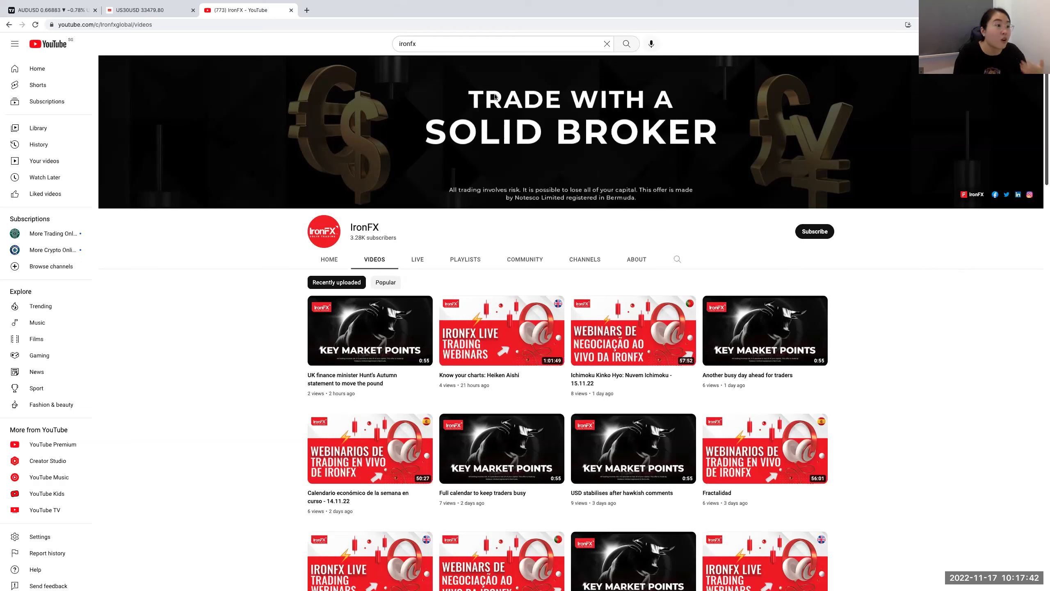
Step: Switch to TradingView and change the chart symbol to XAUUSD from the FOREX.com source
{"action": "left_click", "coordinate": [51, 13]}
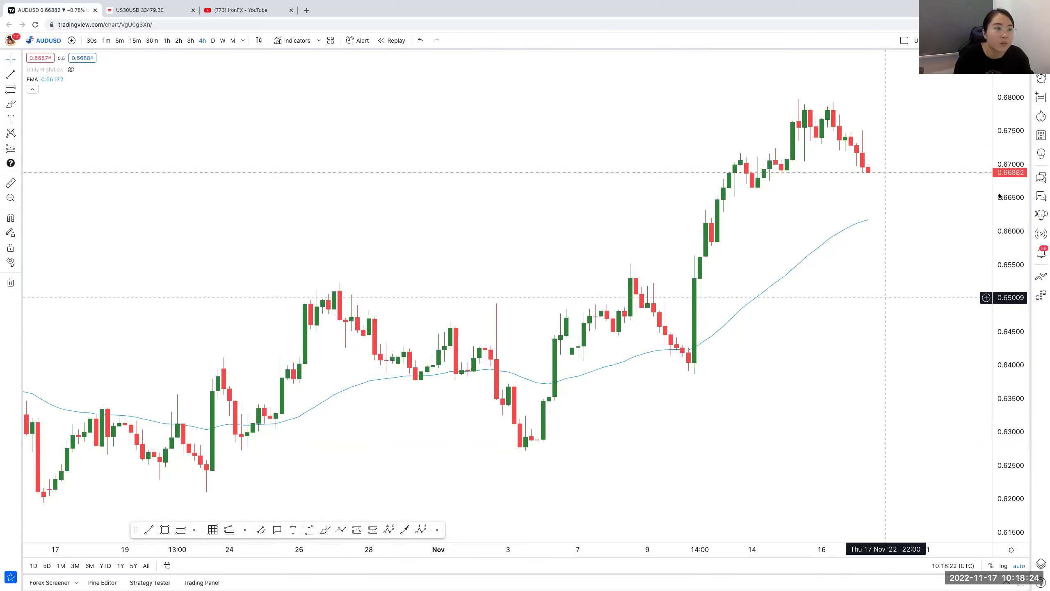
{"action": "left_click_drag", "start_coordinate": [1000, 196], "coordinate": [1005, 261]}
{"action": "left_click", "coordinate": [48, 40]}
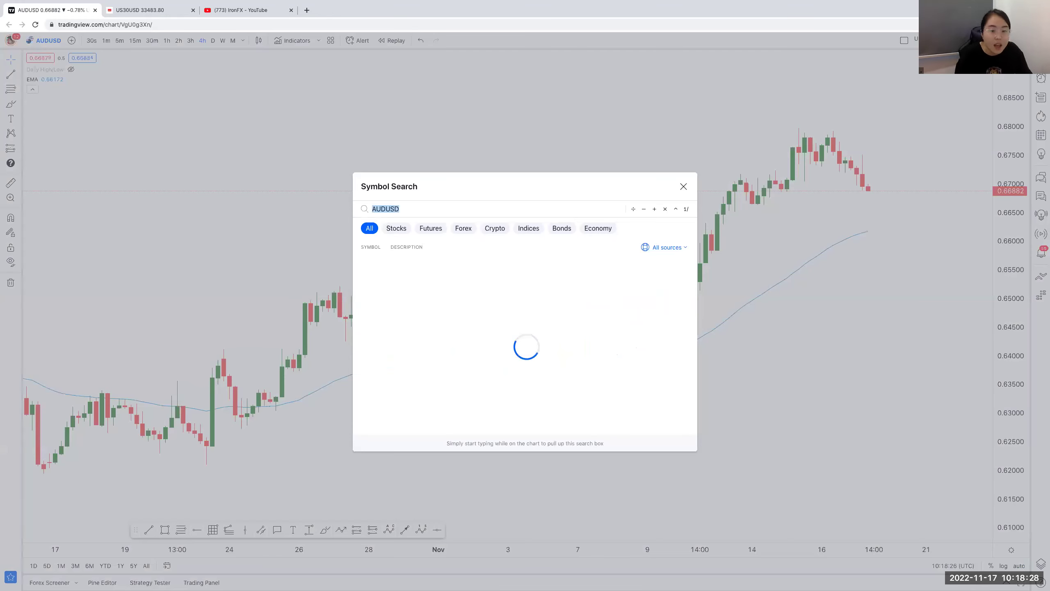
{"action": "type", "text": "XAUUSD"}
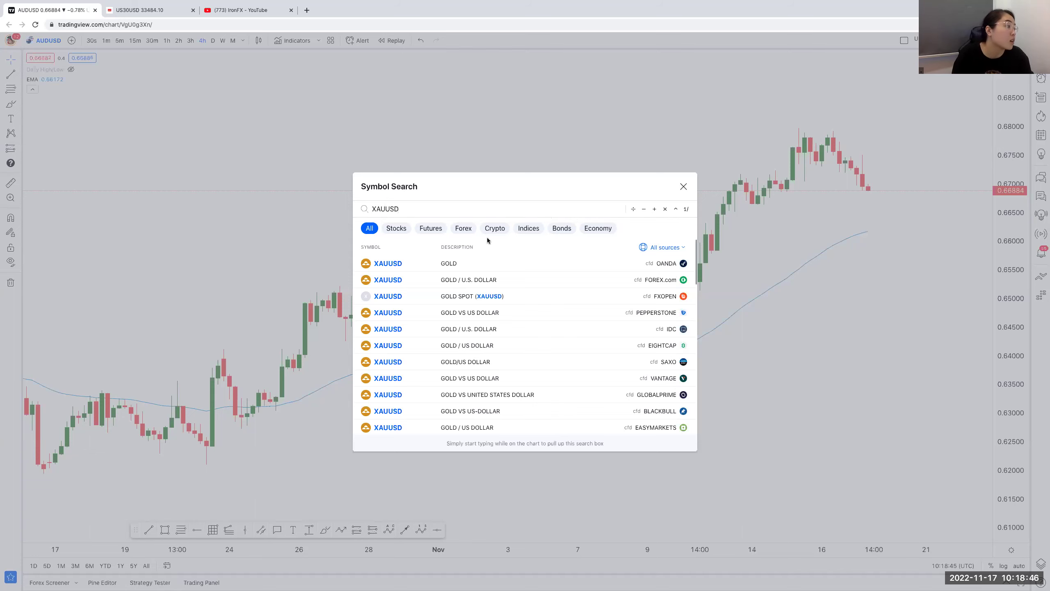
{"action": "left_click", "coordinate": [488, 279]}
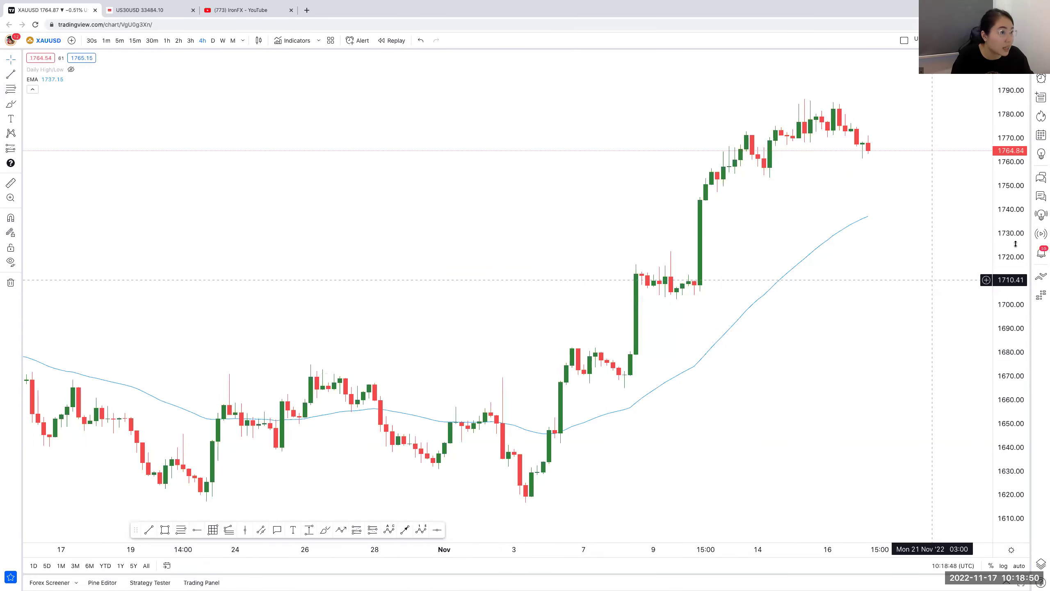
Step: Set the gold chart to the 1-hour timeframe and examine the recent price action
{"action": "scroll", "coordinate": [887, 287], "scroll_direction": "down", "scroll_amount": 3}
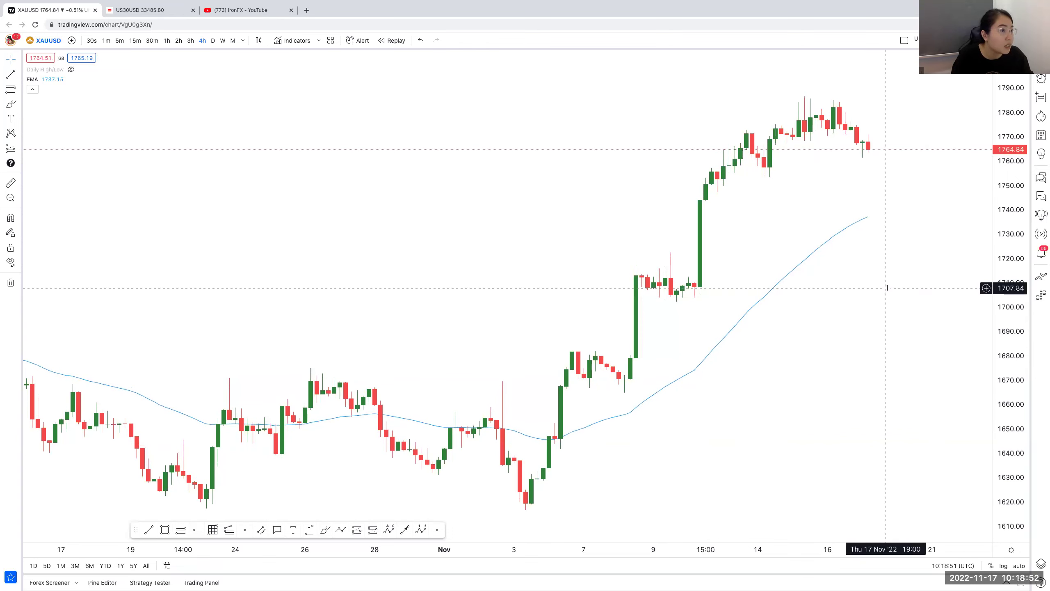
{"action": "left_click_drag", "start_coordinate": [989, 282], "coordinate": [988, 348]}
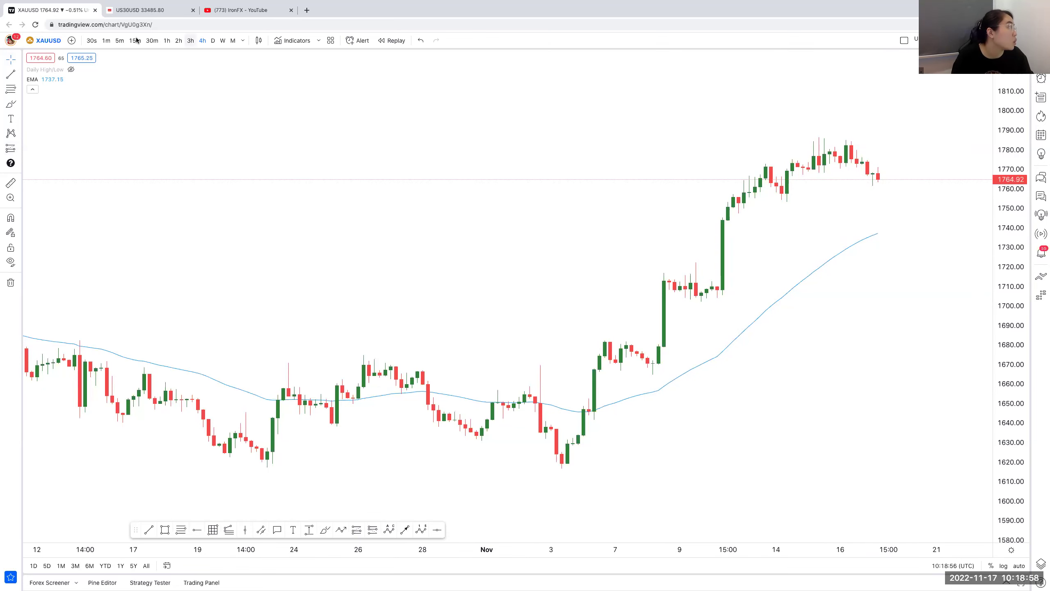
{"action": "left_click", "coordinate": [167, 41]}
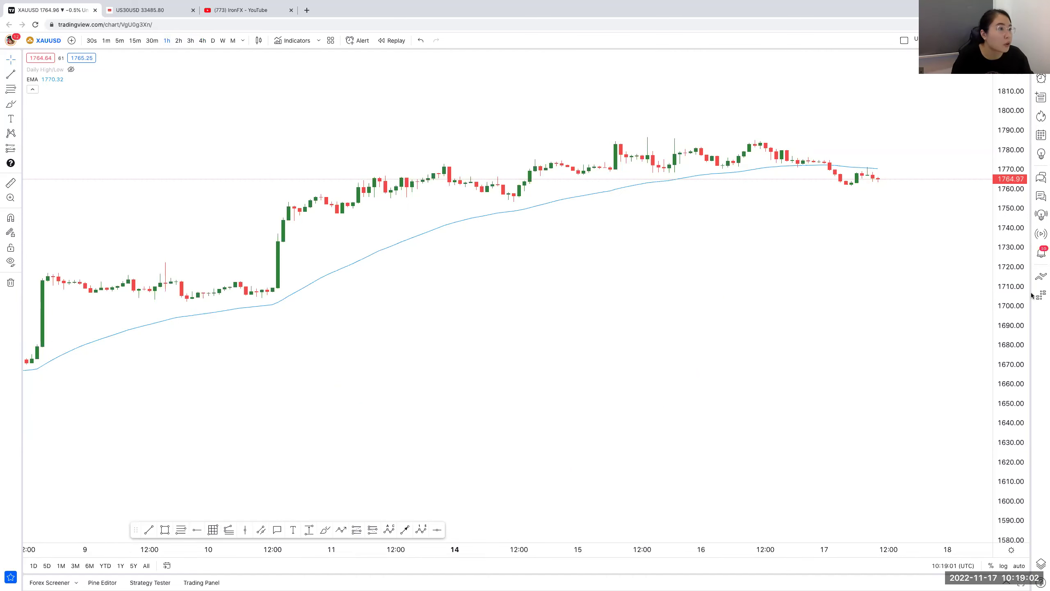
{"action": "scroll", "coordinate": [1015, 235], "scroll_direction": "up", "scroll_amount": 2}
{"action": "left_click_drag", "start_coordinate": [1015, 235], "coordinate": [1009, 238]}
{"action": "left_click_drag", "start_coordinate": [894, 274], "coordinate": [870, 373]}
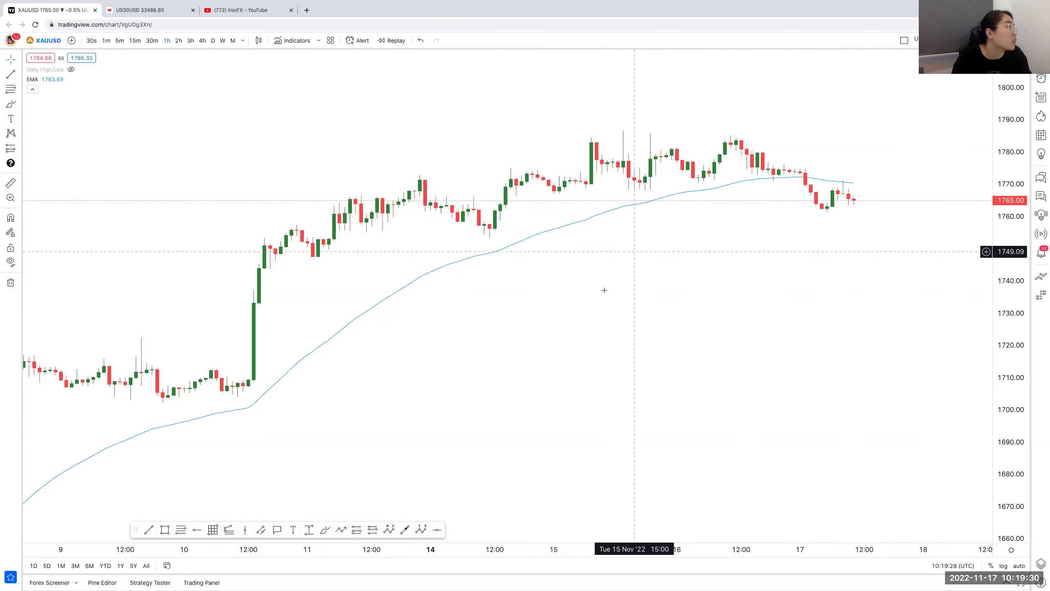
{"action": "scroll", "coordinate": [802, 344], "scroll_direction": "down", "scroll_amount": 1}
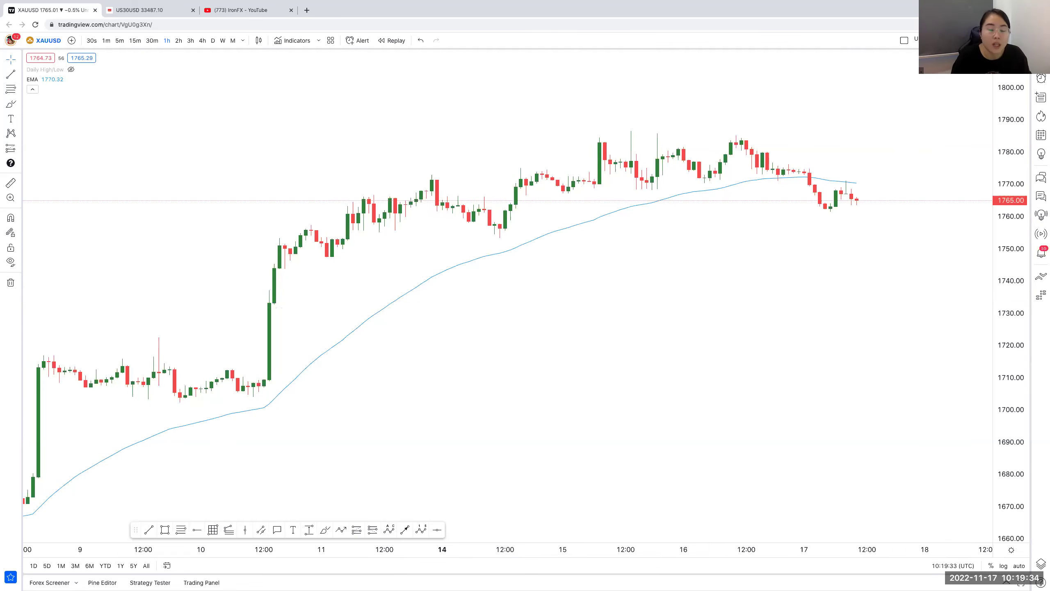
Step: Set the gold chart to the daily timeframe and fit the recent candles in the price range
{"action": "left_click", "coordinate": [211, 41]}
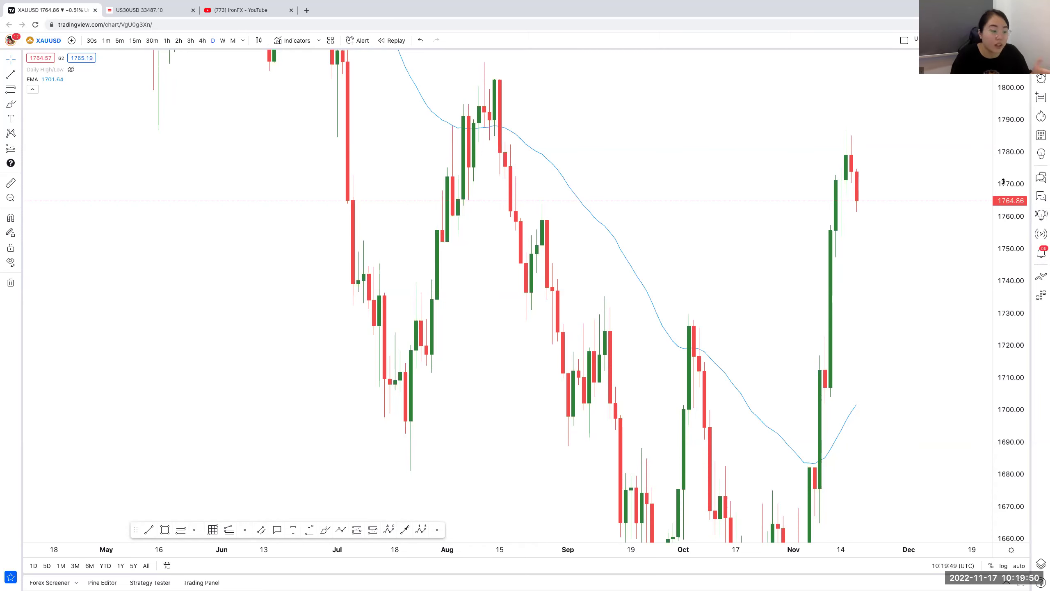
{"action": "left_click_drag", "start_coordinate": [1003, 182], "coordinate": [1005, 418]}
{"action": "left_click_drag", "start_coordinate": [860, 356], "coordinate": [857, 356]}
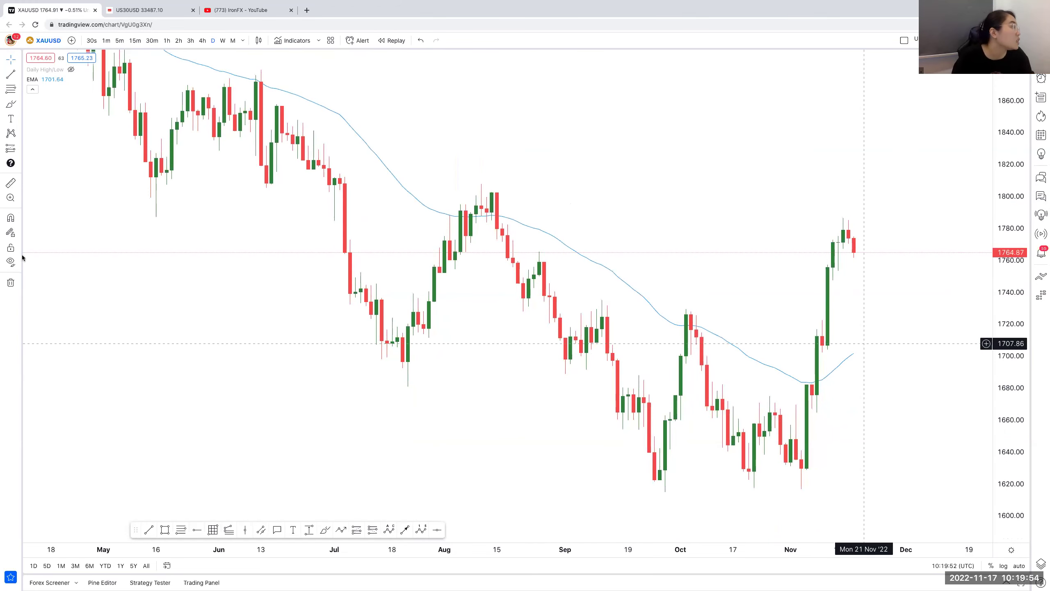
Step: Remove all drawings and indicators from the daily XAUUSD chart
{"action": "left_click", "coordinate": [19, 283]}
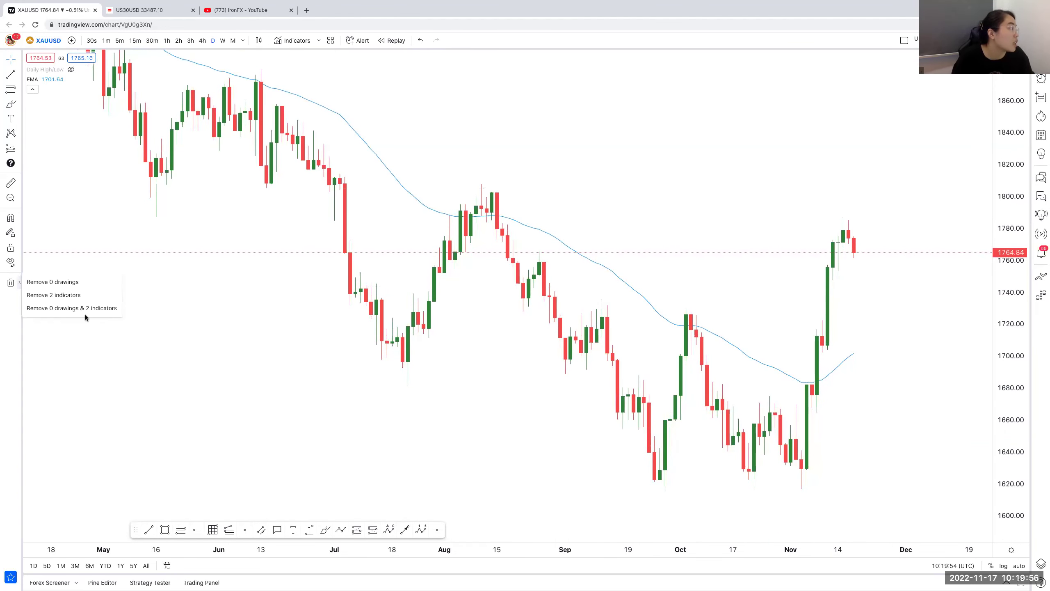
{"action": "left_click", "coordinate": [89, 308]}
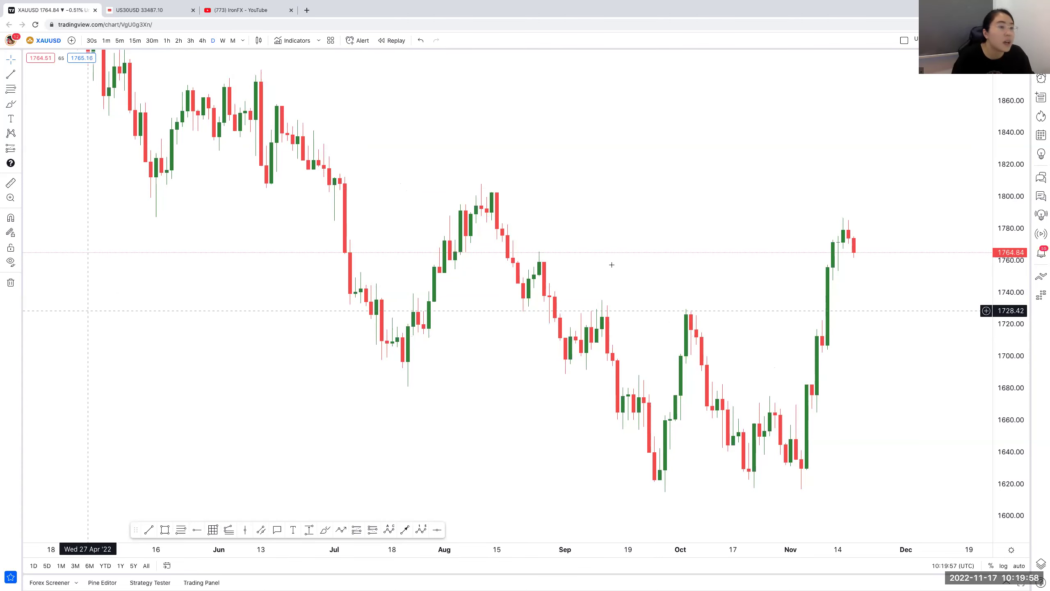
{"action": "left_click_drag", "start_coordinate": [1002, 144], "coordinate": [1011, 240]}
{"action": "left_click_drag", "start_coordinate": [874, 239], "coordinate": [849, 263]}
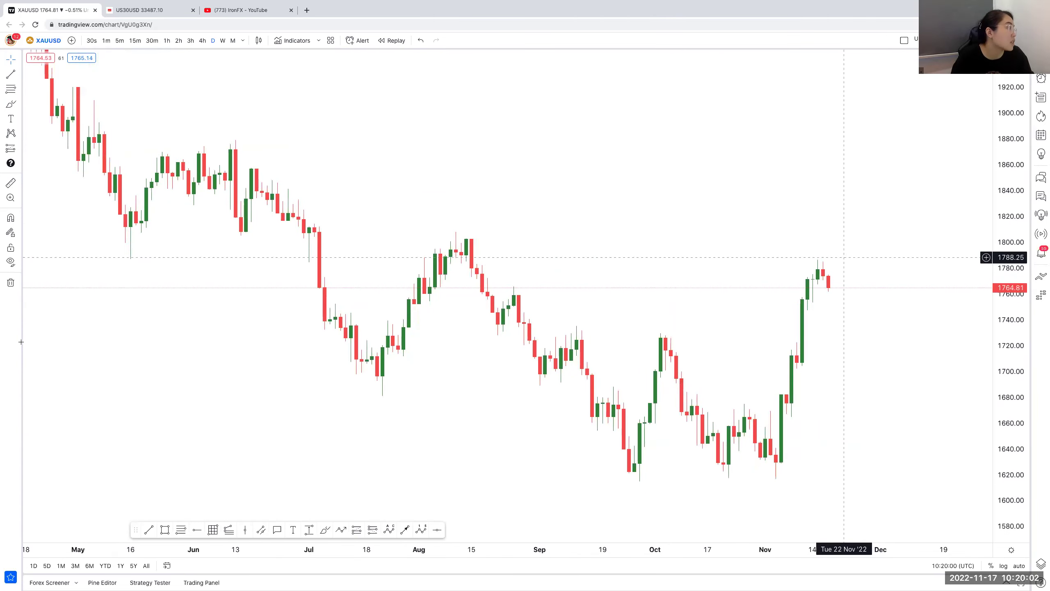
{"action": "left_click", "coordinate": [20, 284]}
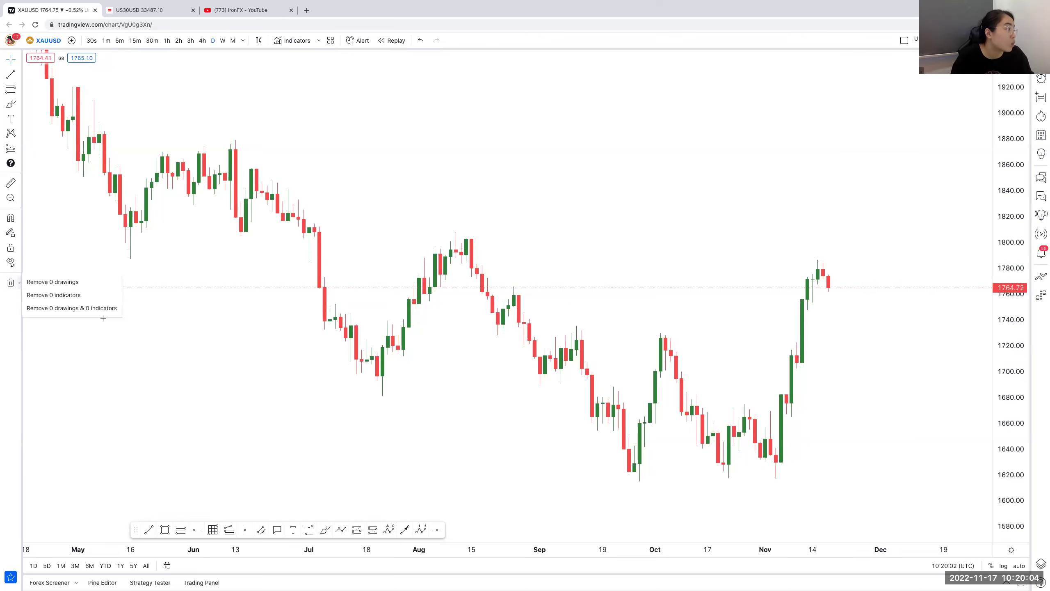
{"action": "left_click", "coordinate": [59, 311]}
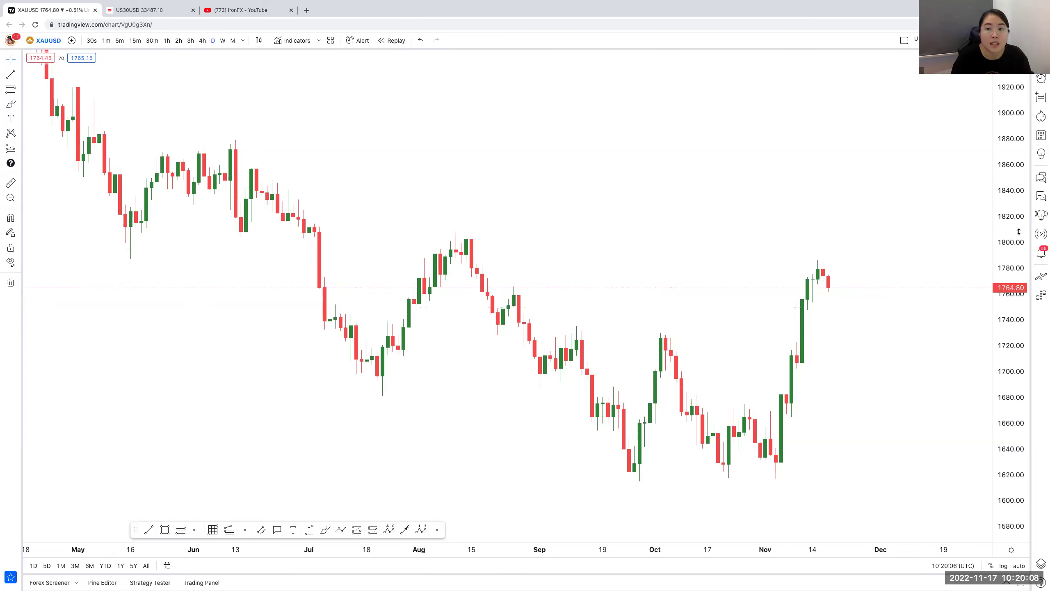
{"action": "left_click_drag", "start_coordinate": [1019, 202], "coordinate": [1019, 219]}
{"action": "scroll", "coordinate": [857, 271], "scroll_direction": "down", "scroll_amount": 2}
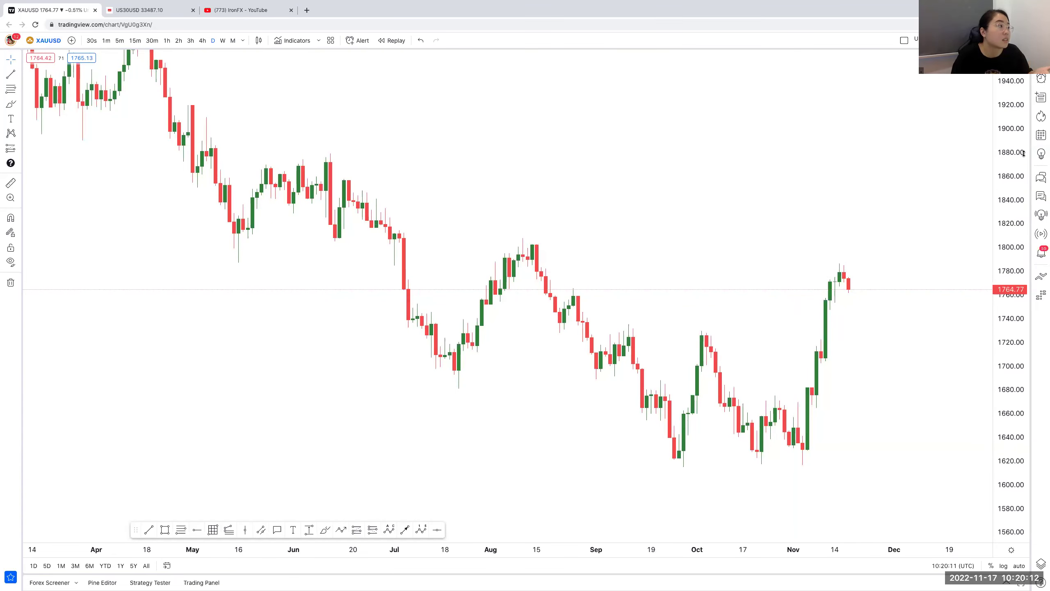
{"action": "left_click_drag", "start_coordinate": [1025, 151], "coordinate": [1024, 168]}
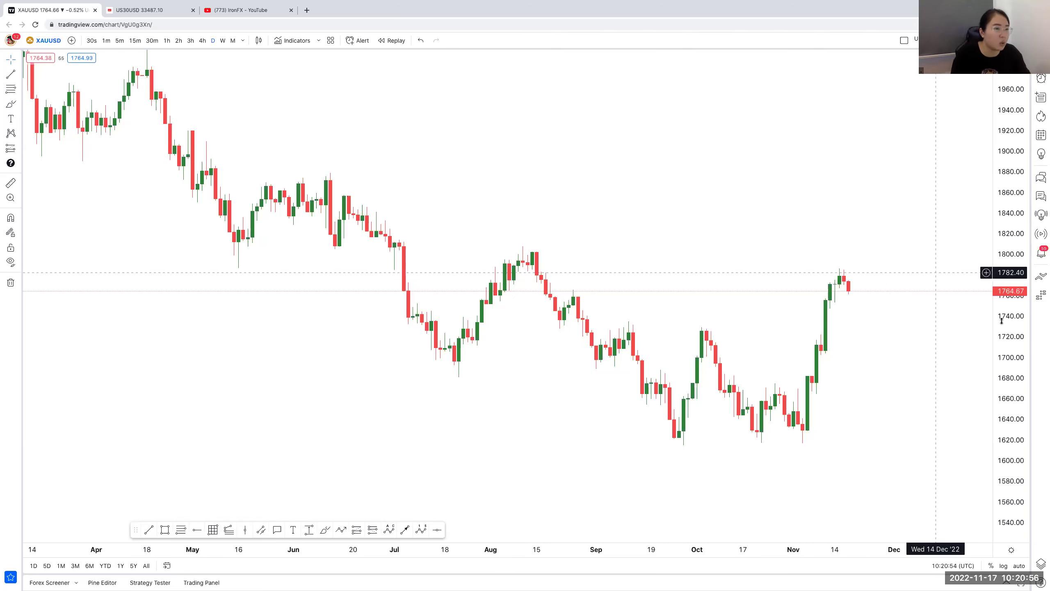
{"action": "scroll", "coordinate": [827, 327], "scroll_direction": "down", "scroll_amount": 2}
{"action": "scroll", "coordinate": [823, 352], "scroll_direction": "up", "scroll_amount": 2}
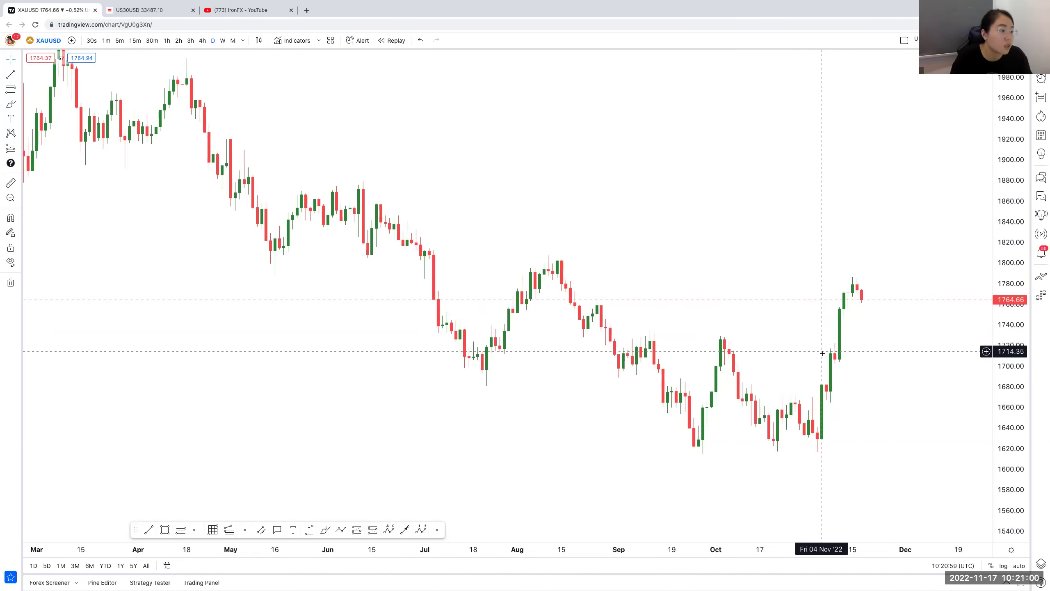
Step: Draw a descending trend line from the March 2022 peak at about 2054 through the lower highs to about 1618 in mid-December 2022
{"action": "left_click_drag", "start_coordinate": [991, 351], "coordinate": [992, 379]}
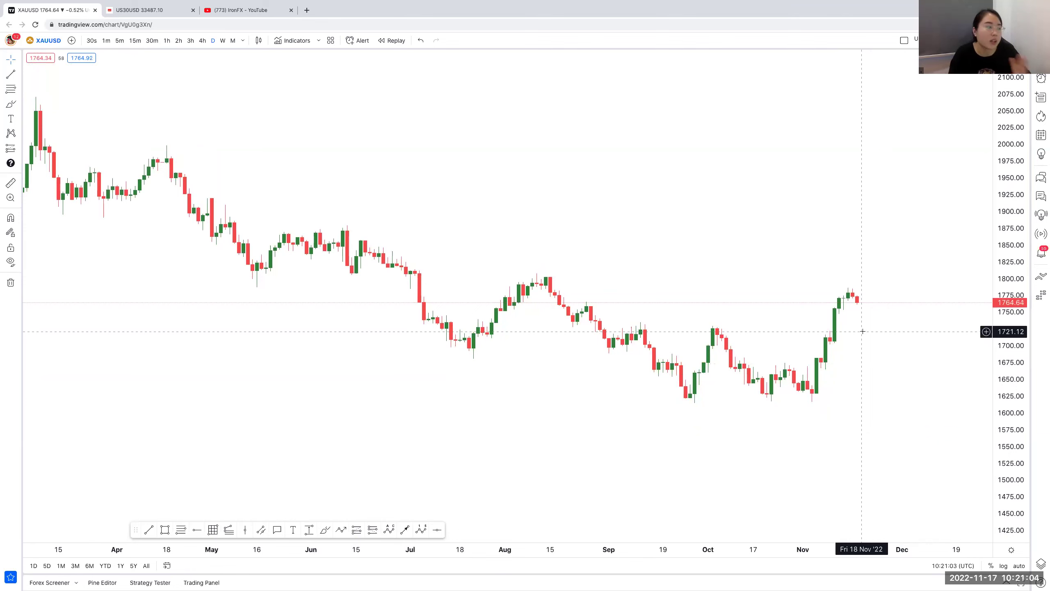
{"action": "scroll", "coordinate": [704, 314], "scroll_direction": "down", "scroll_amount": 5}
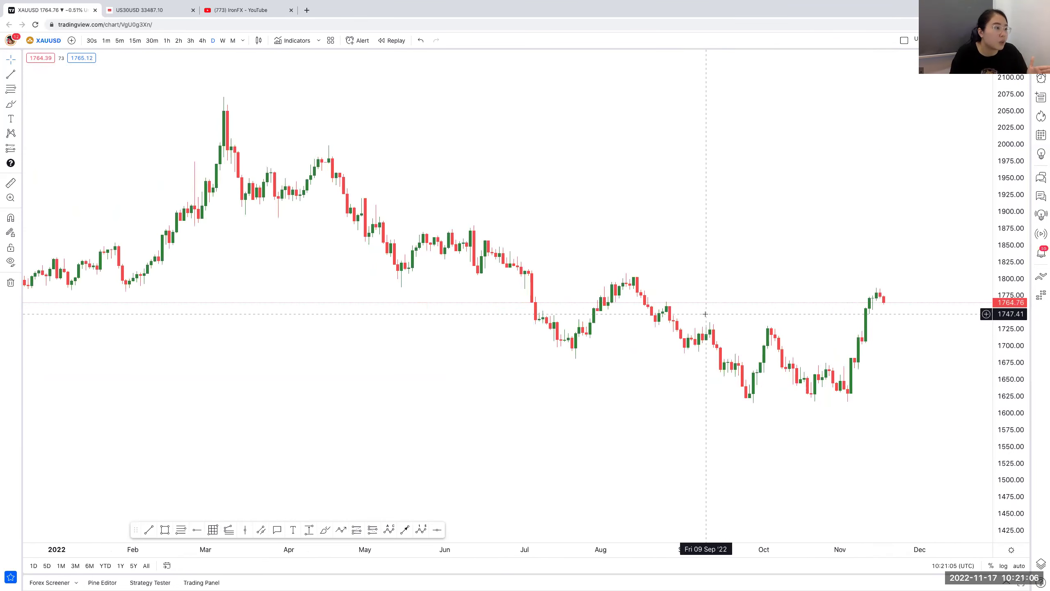
{"action": "left_click", "coordinate": [20, 76]}
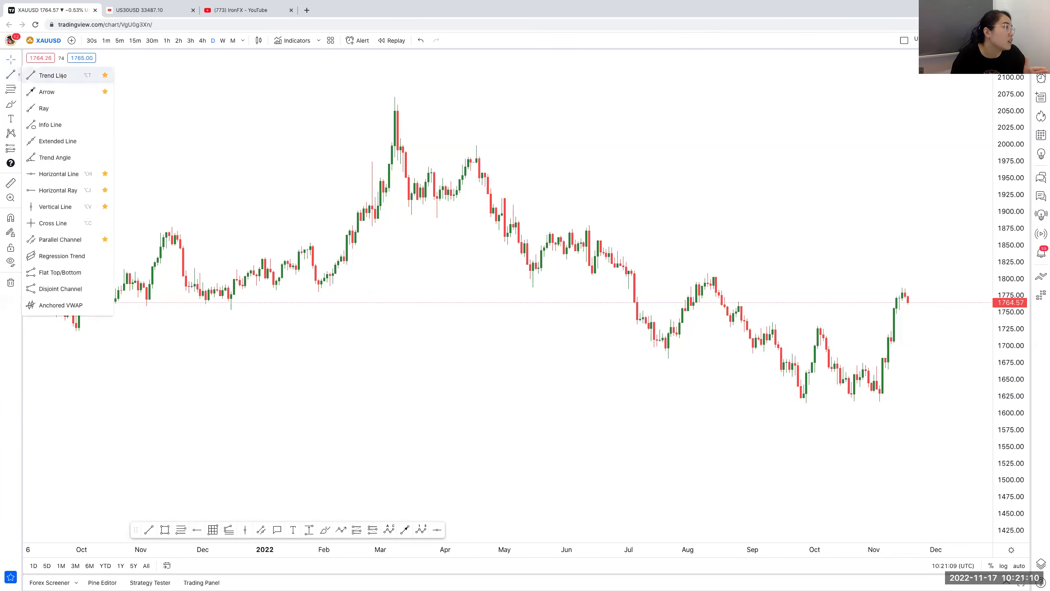
{"action": "left_click_drag", "start_coordinate": [395, 101], "coordinate": [699, 262]}
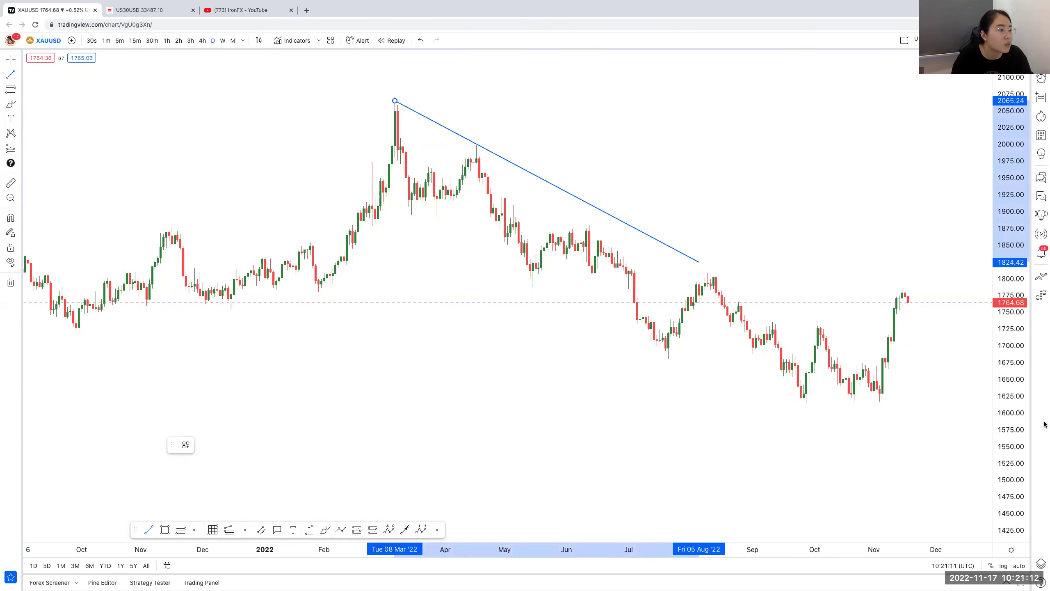
{"action": "left_click_drag", "start_coordinate": [949, 403], "coordinate": [961, 404]}
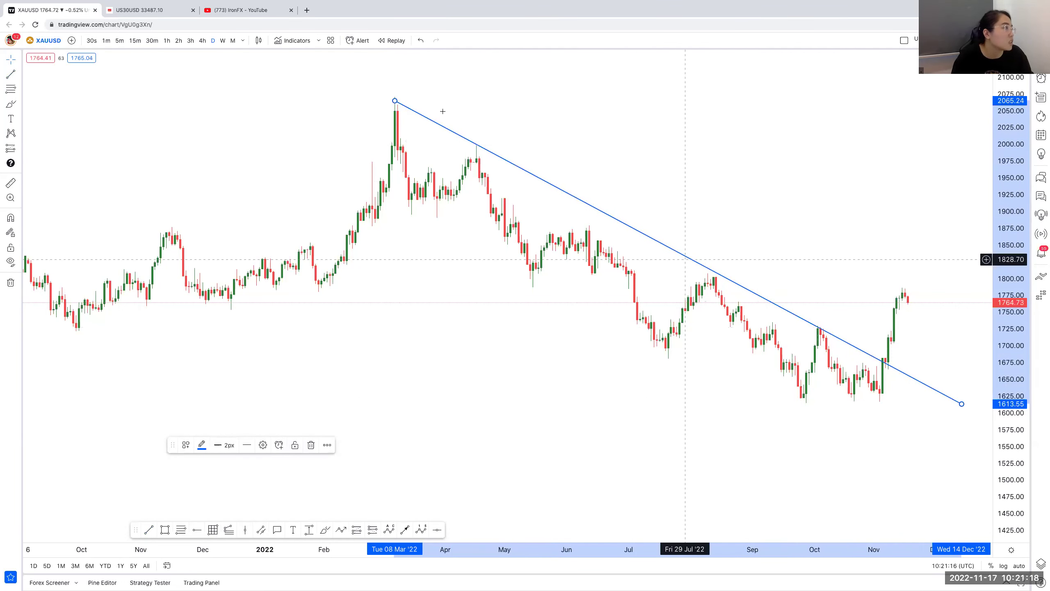
{"action": "left_click_drag", "start_coordinate": [395, 101], "coordinate": [391, 109]}
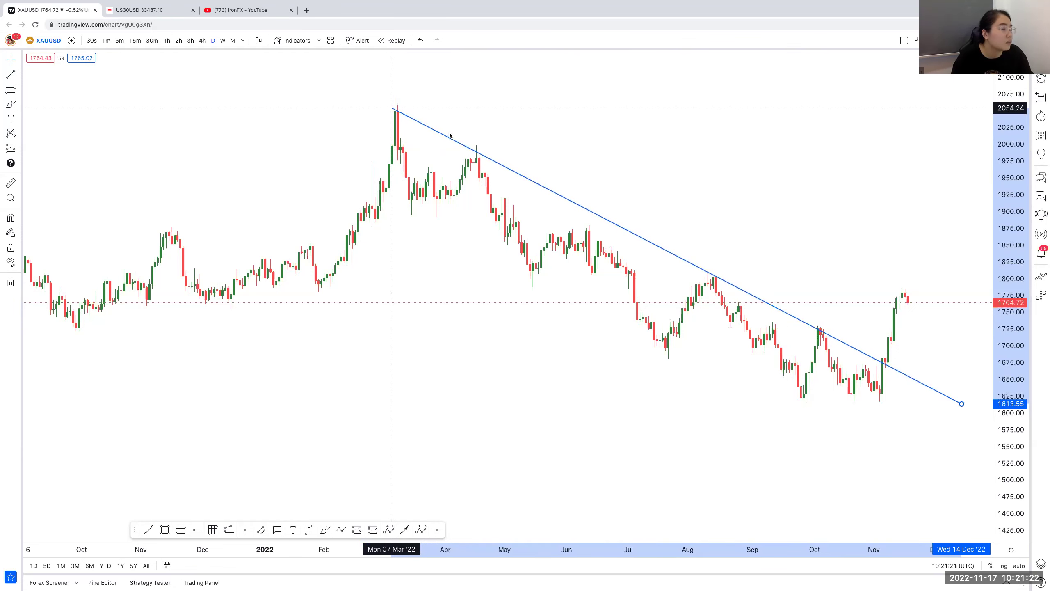
{"action": "left_click_drag", "start_coordinate": [962, 403], "coordinate": [964, 400]}
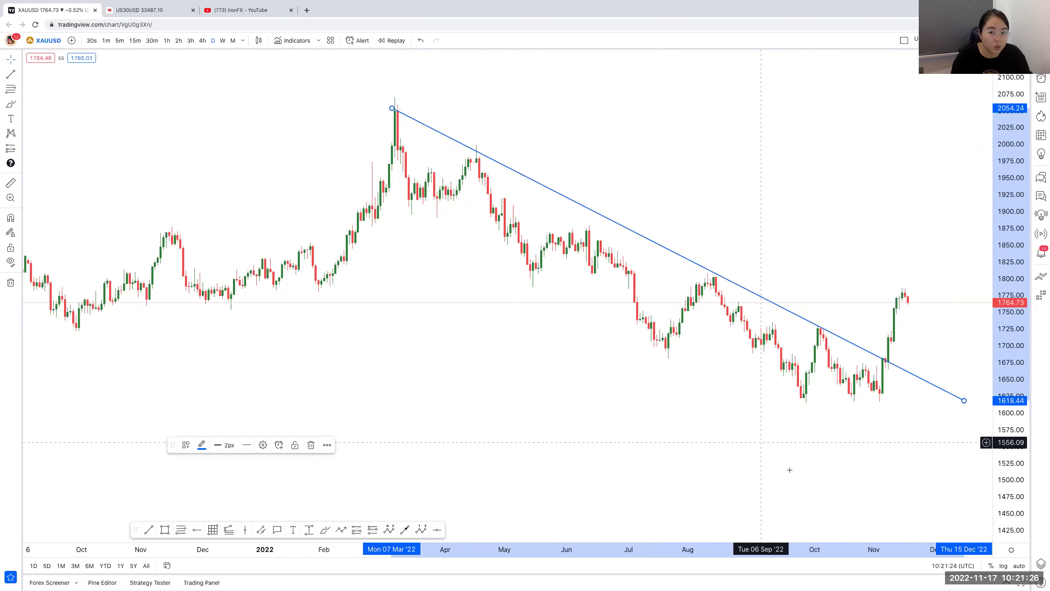
Step: Circle the November breakout above the trend line with the brush, and undo the circle
{"action": "left_click_drag", "start_coordinate": [775, 397], "coordinate": [734, 388]}
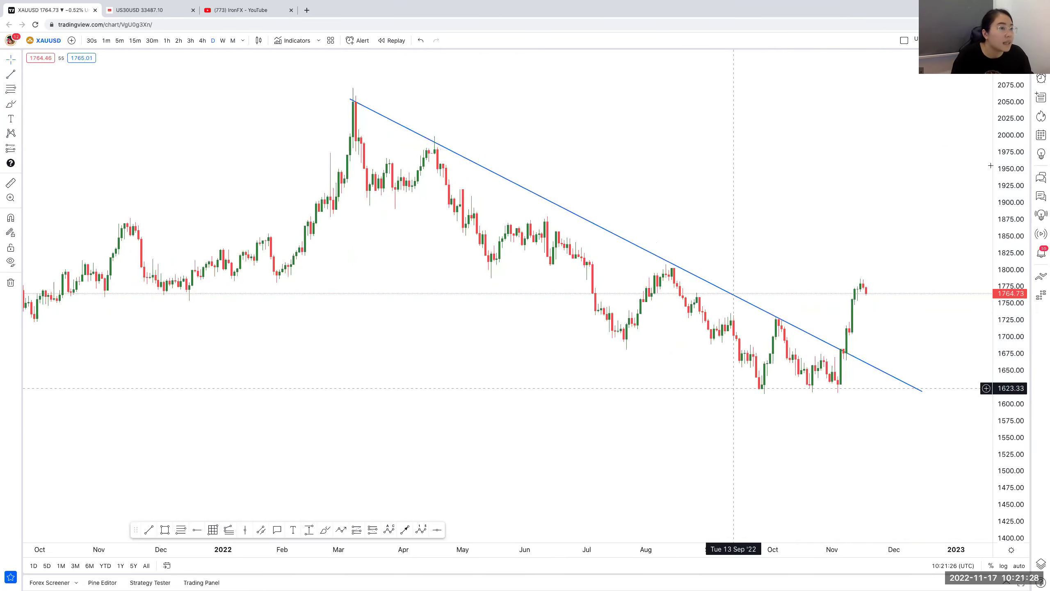
{"action": "left_click_drag", "start_coordinate": [1009, 168], "coordinate": [1009, 255]}
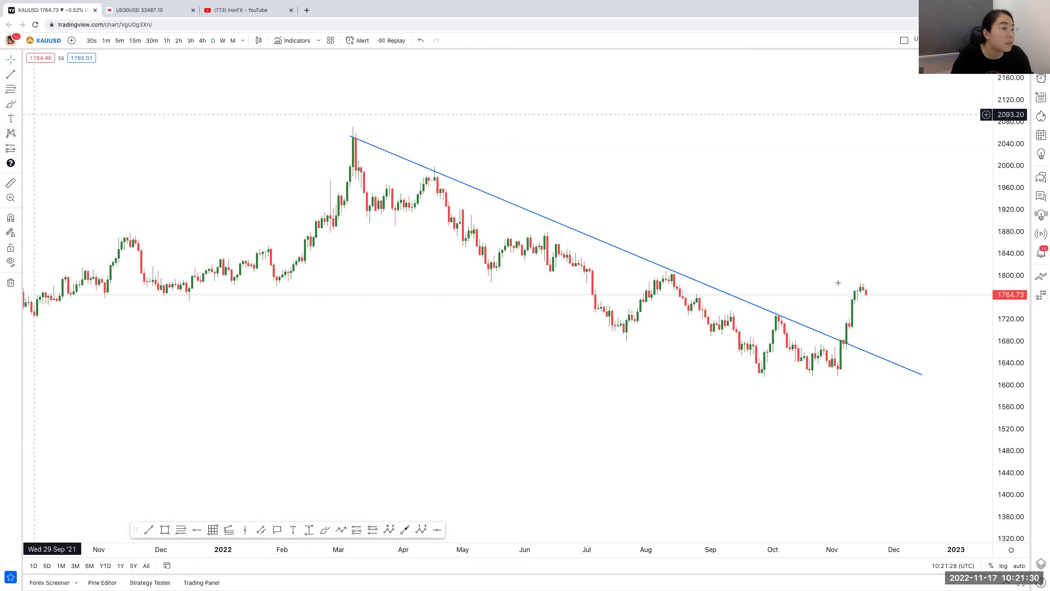
{"action": "mouse_move", "coordinate": [870, 269]}
{"action": "left_mouse_down"}
{"action": "mouse_move", "coordinate": [868, 378]}
{"action": "mouse_move", "coordinate": [929, 306]}
{"action": "mouse_move", "coordinate": [877, 272]}
{"action": "left_mouse_up"}
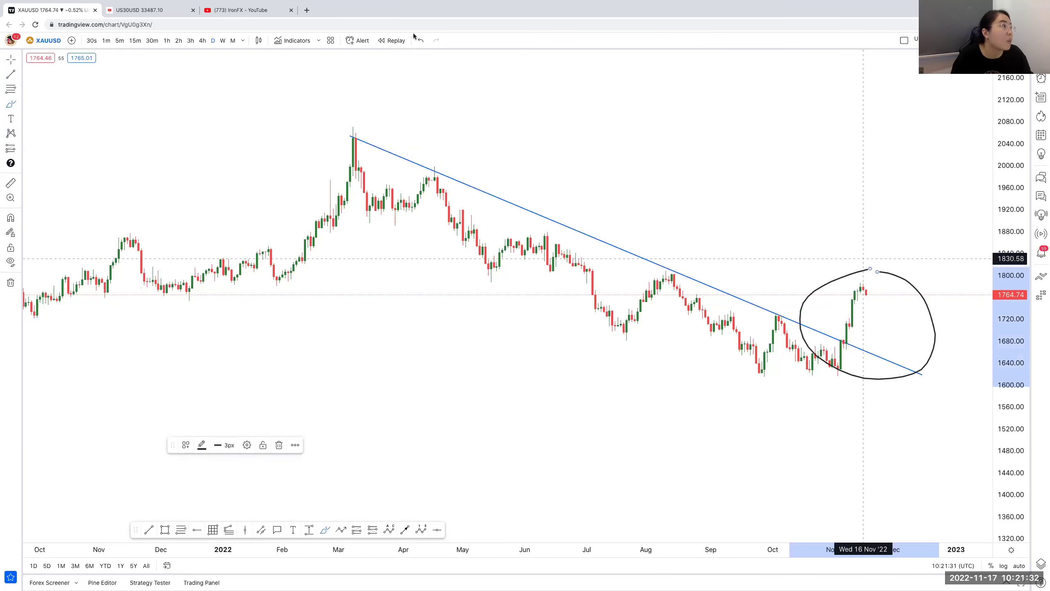
{"action": "left_click", "coordinate": [421, 40]}
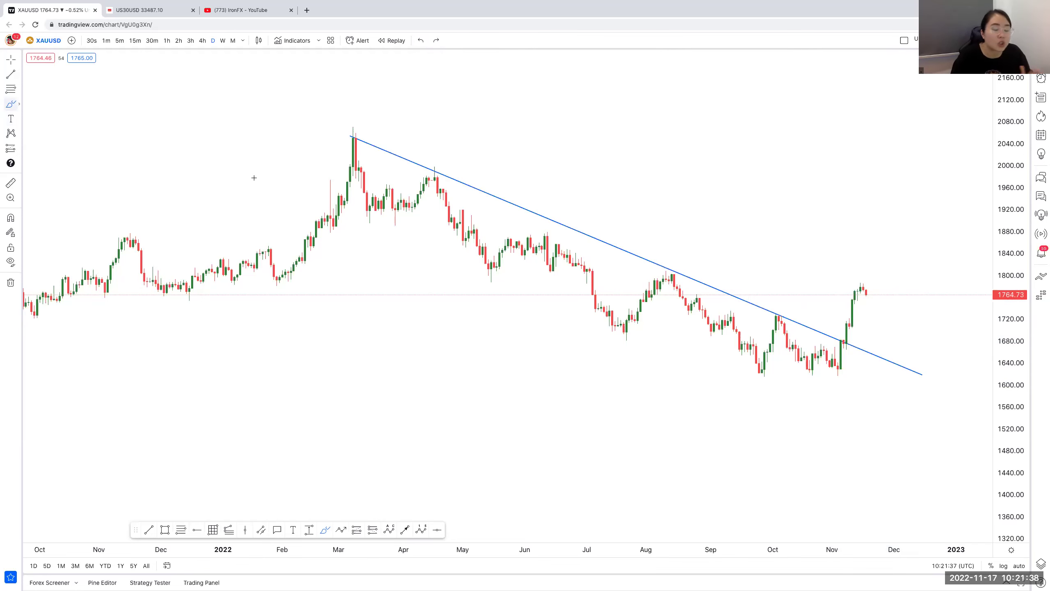
Step: Sketch a large upward arrow from the November breakout to about 2030 with the brush, and undo its strokes
{"action": "left_click", "coordinate": [19, 104]}
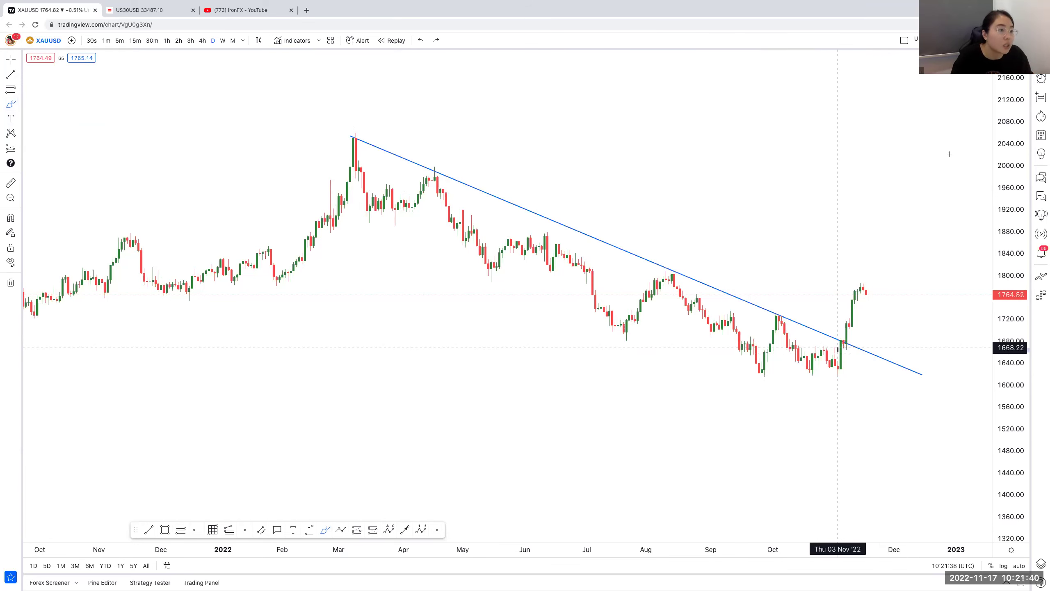
{"action": "left_click_drag", "start_coordinate": [843, 345], "coordinate": [887, 198]}
{"action": "left_click_drag", "start_coordinate": [962, 193], "coordinate": [961, 194]}
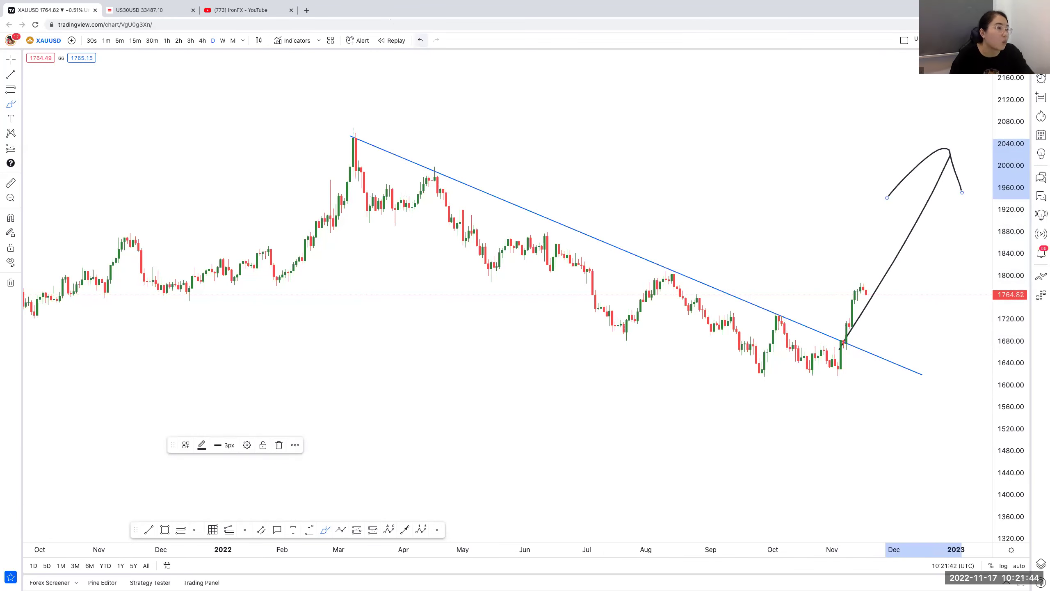
{"action": "left_click", "coordinate": [421, 40]}
{"action": "left_click", "coordinate": [420, 40]}
{"action": "left_click", "coordinate": [10, 59]}
Step: Sketch a rising zigzag price path from the trend line breakout to about 1960 in early 2023, and undo it
{"action": "left_click_drag", "start_coordinate": [688, 215], "coordinate": [591, 196]}
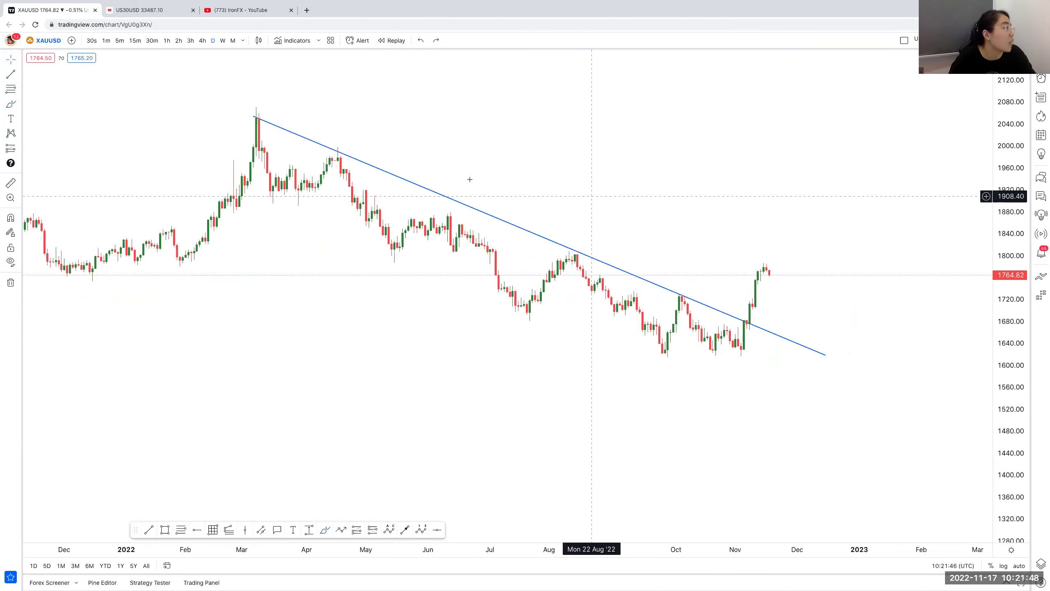
{"action": "left_click_drag", "start_coordinate": [469, 179], "coordinate": [382, 174]}
{"action": "mouse_move", "coordinate": [658, 316]}
{"action": "left_mouse_down"}
{"action": "mouse_move", "coordinate": [673, 263]}
{"action": "mouse_move", "coordinate": [696, 305]}
{"action": "mouse_move", "coordinate": [719, 262]}
{"action": "mouse_move", "coordinate": [724, 207]}
{"action": "mouse_move", "coordinate": [742, 215]}
{"action": "mouse_move", "coordinate": [764, 269]}
{"action": "mouse_move", "coordinate": [791, 223]}
{"action": "mouse_move", "coordinate": [801, 160]}
{"action": "left_mouse_up"}
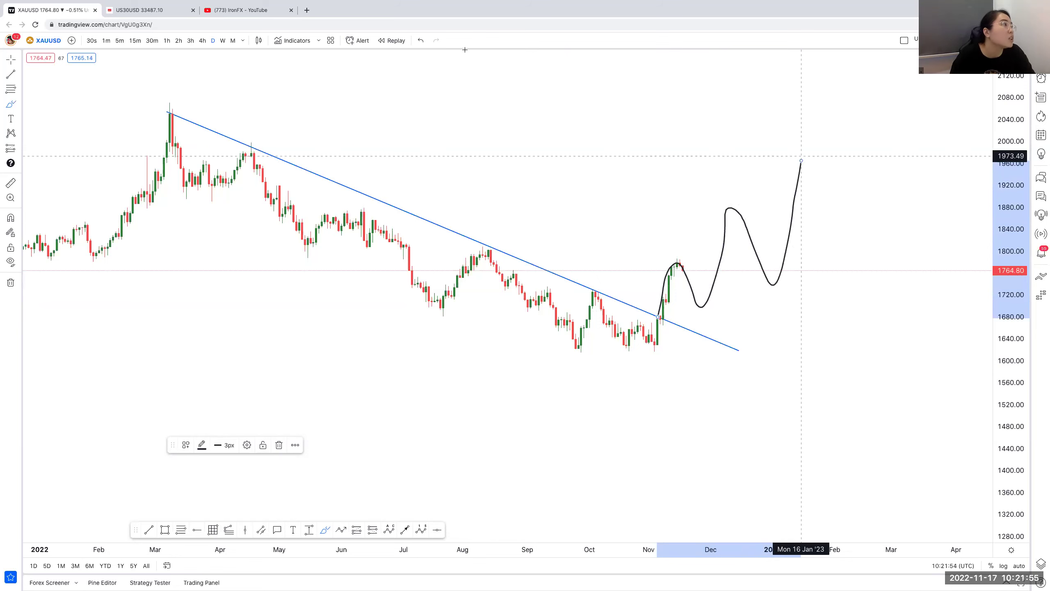
{"action": "left_click", "coordinate": [425, 41]}
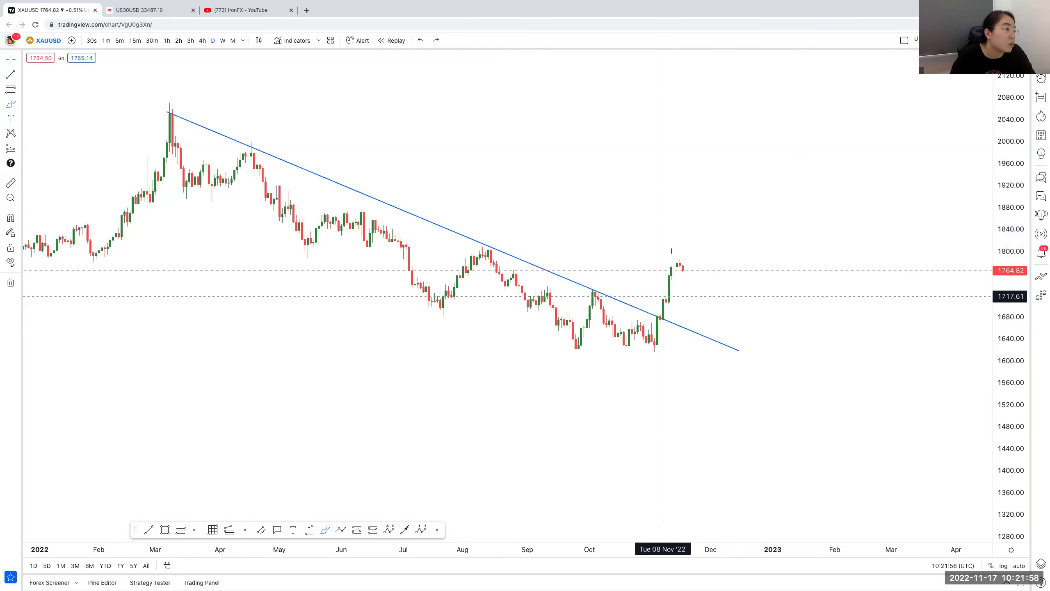
Step: Sketch possible pullback and rally paths from the November breakout with the brush, deleting each one
{"action": "mouse_move", "coordinate": [663, 308]}
{"action": "left_mouse_down"}
{"action": "mouse_move", "coordinate": [681, 267]}
{"action": "mouse_move", "coordinate": [693, 305]}
{"action": "left_mouse_up"}
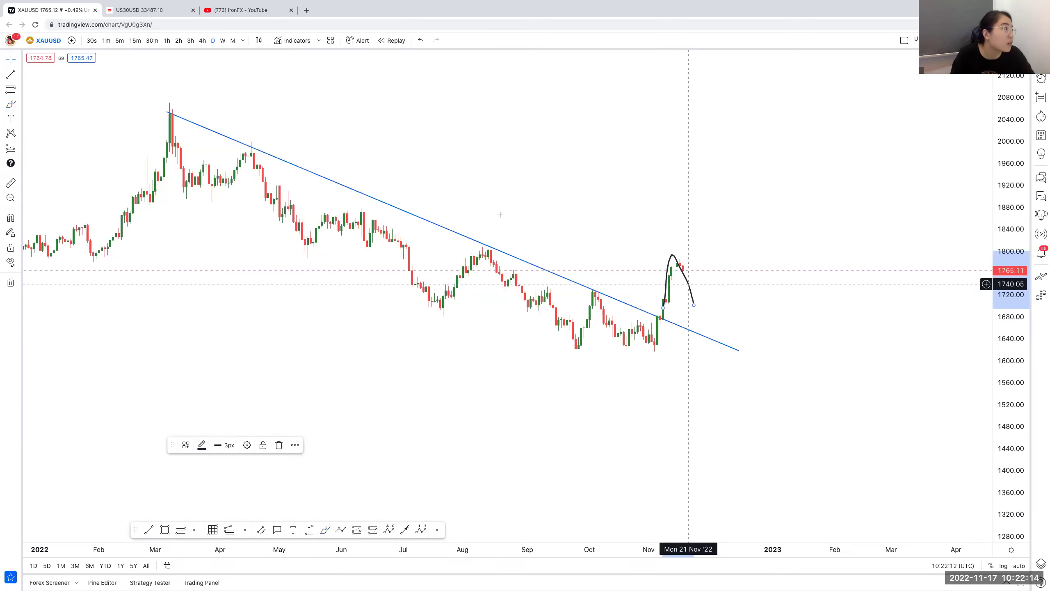
{"action": "key", "text": "Delete"}
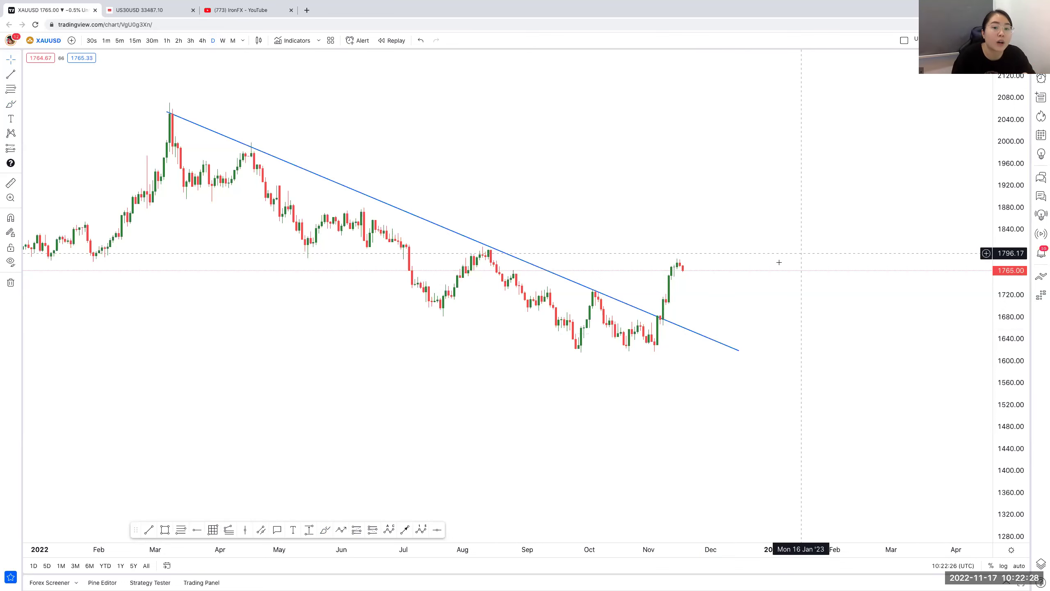
{"action": "left_click", "coordinate": [11, 104]}
{"action": "mouse_move", "coordinate": [663, 316]}
{"action": "left_mouse_down"}
{"action": "mouse_move", "coordinate": [669, 289]}
{"action": "mouse_move", "coordinate": [699, 296]}
{"action": "mouse_move", "coordinate": [804, 155]}
{"action": "mouse_move", "coordinate": [877, 118]}
{"action": "mouse_move", "coordinate": [874, 126]}
{"action": "left_mouse_up"}
{"action": "key", "text": "Delete"}
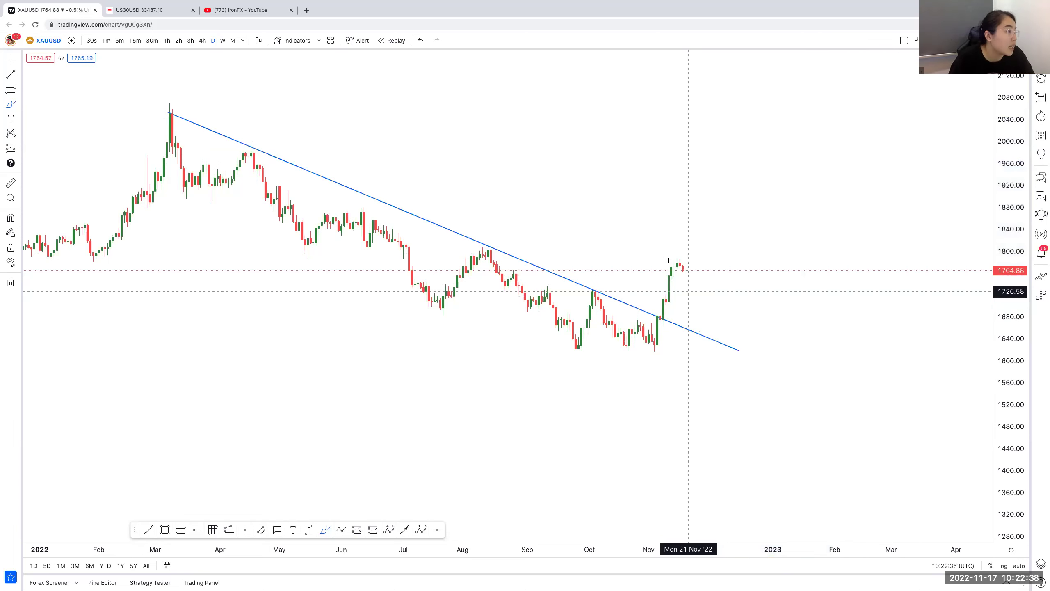
{"action": "mouse_move", "coordinate": [658, 312]}
{"action": "left_mouse_down"}
{"action": "mouse_move", "coordinate": [678, 264]}
{"action": "mouse_move", "coordinate": [700, 293]}
{"action": "left_mouse_up"}
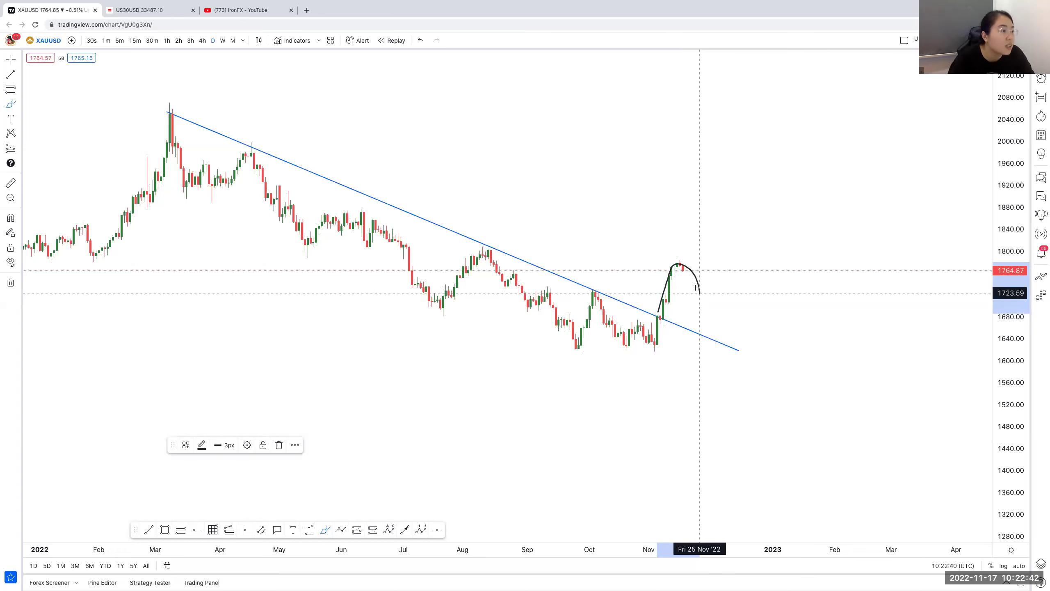
{"action": "key", "text": "Delete"}
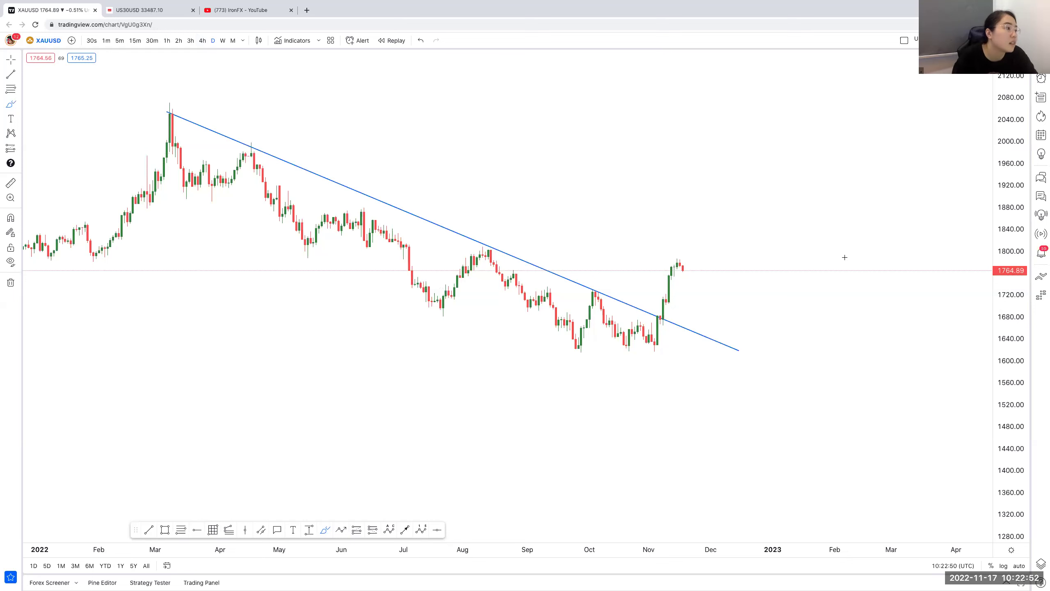
Step: Place a horizontal ray at the November 2022 high, at about 1781.95
{"action": "type", "text": "4h"}
{"action": "key", "text": "Return"}
{"action": "scroll", "coordinate": [777, 307], "scroll_direction": "left", "scroll_amount": 5}
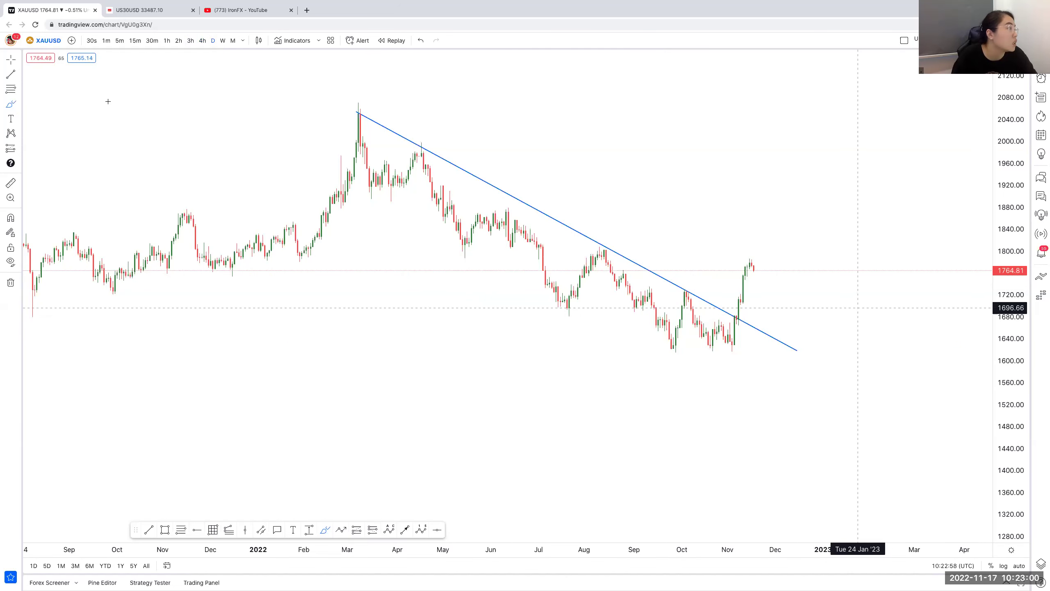
{"action": "left_click", "coordinate": [18, 75]}
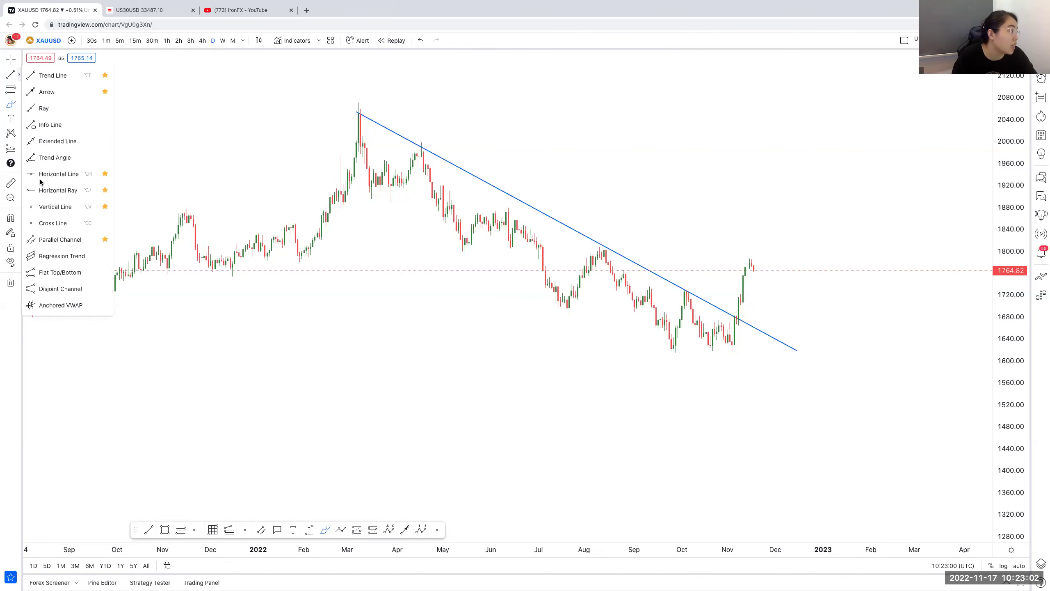
{"action": "left_click", "coordinate": [42, 190]}
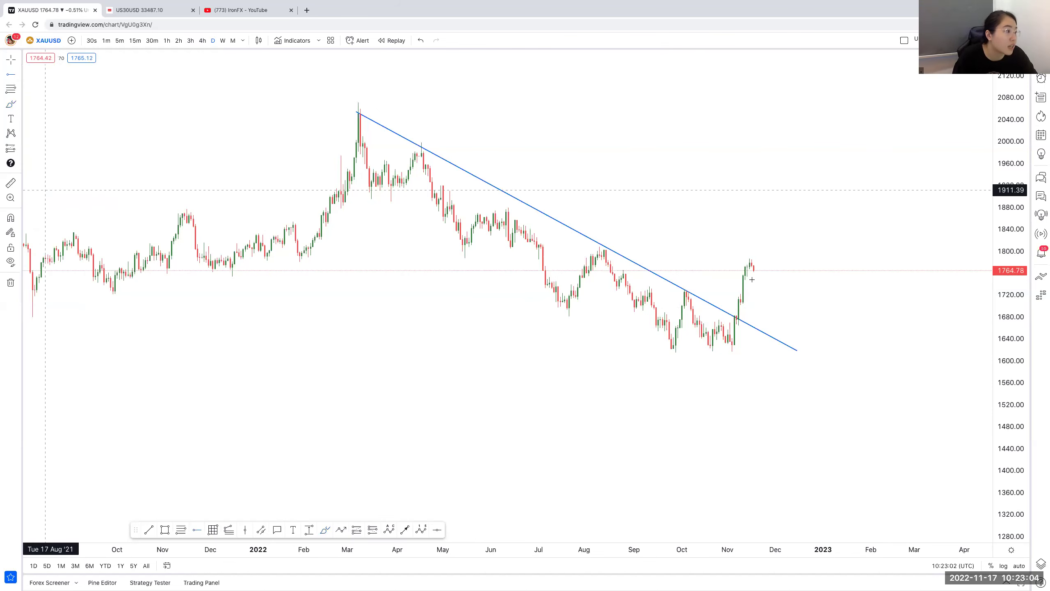
{"action": "left_click", "coordinate": [745, 268]}
{"action": "left_click", "coordinate": [749, 261]}
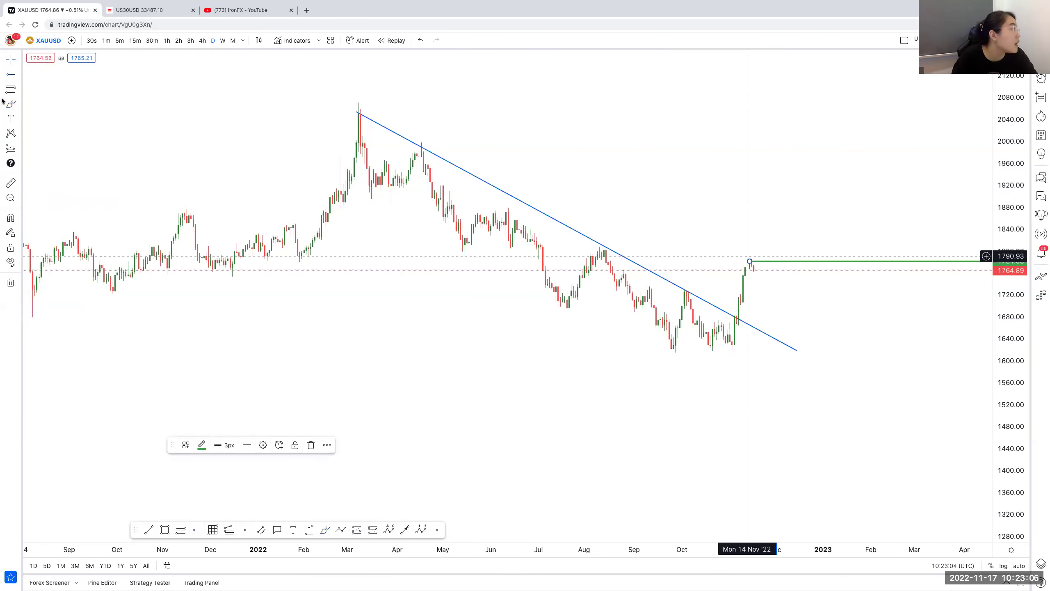
Step: Place a second horizontal ray starting at the August 2021 low and adjust its level to about 1728.83
{"action": "left_click", "coordinate": [719, 331]}
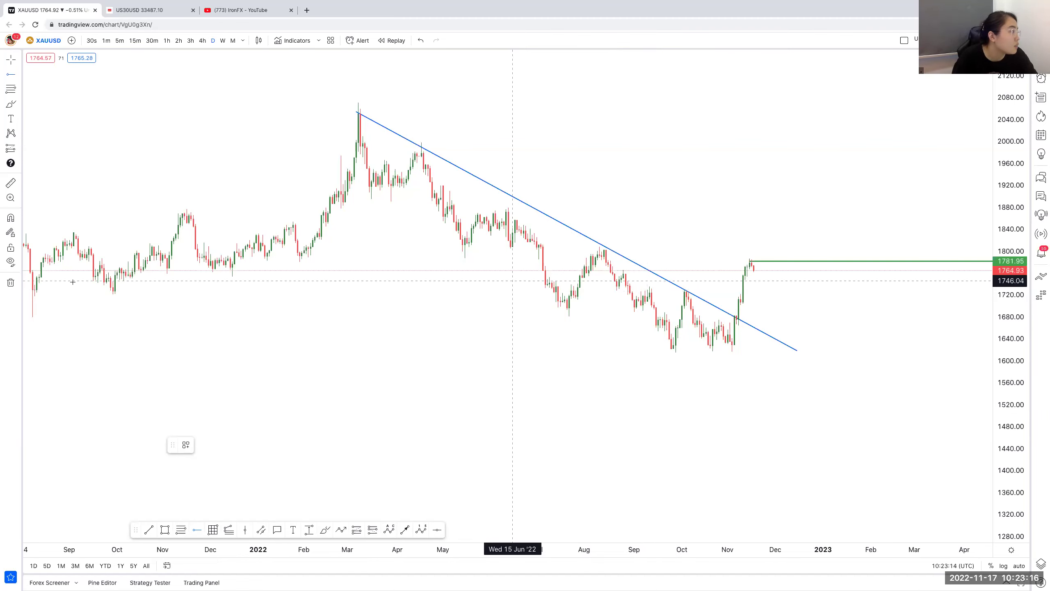
{"action": "left_click", "coordinate": [33, 292]}
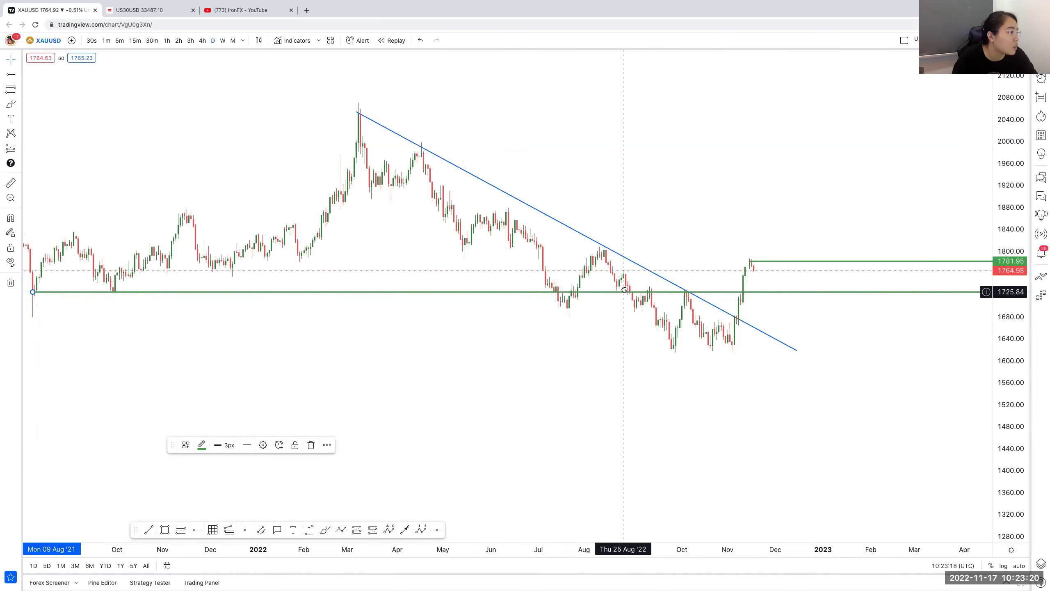
{"action": "left_click_drag", "start_coordinate": [624, 291], "coordinate": [624, 289]}
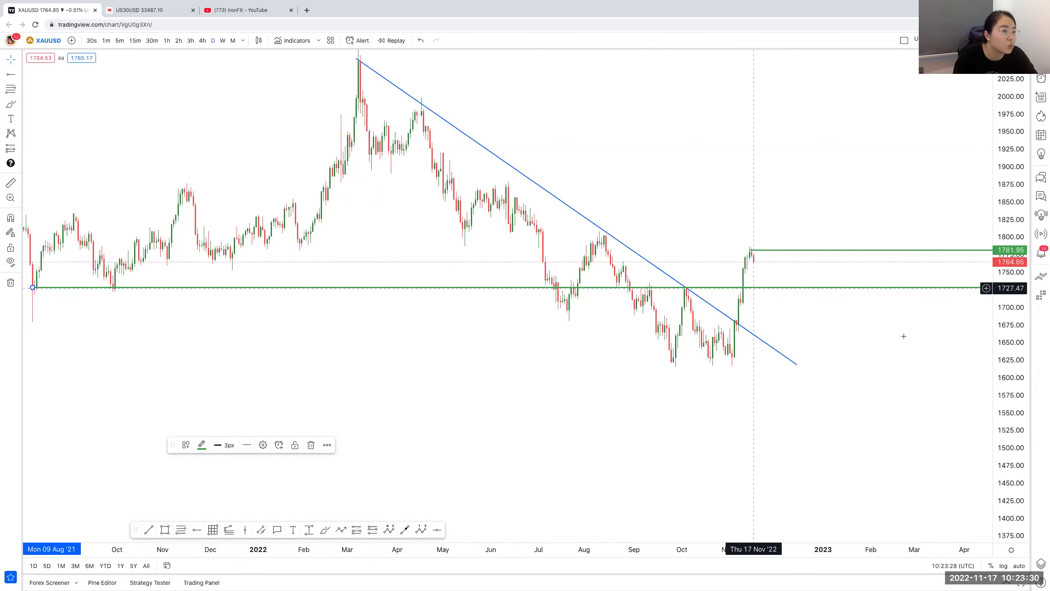
Step: Sketch a pullback toward the lower horizontal ray and a rally to about 1870 with the brush, and delete the sketch
{"action": "scroll", "coordinate": [903, 337], "scroll_direction": "up", "scroll_amount": 1}
{"action": "scroll", "coordinate": [903, 337], "scroll_direction": "up", "scroll_amount": 2}
{"action": "left_click_drag", "start_coordinate": [828, 334], "coordinate": [837, 336]}
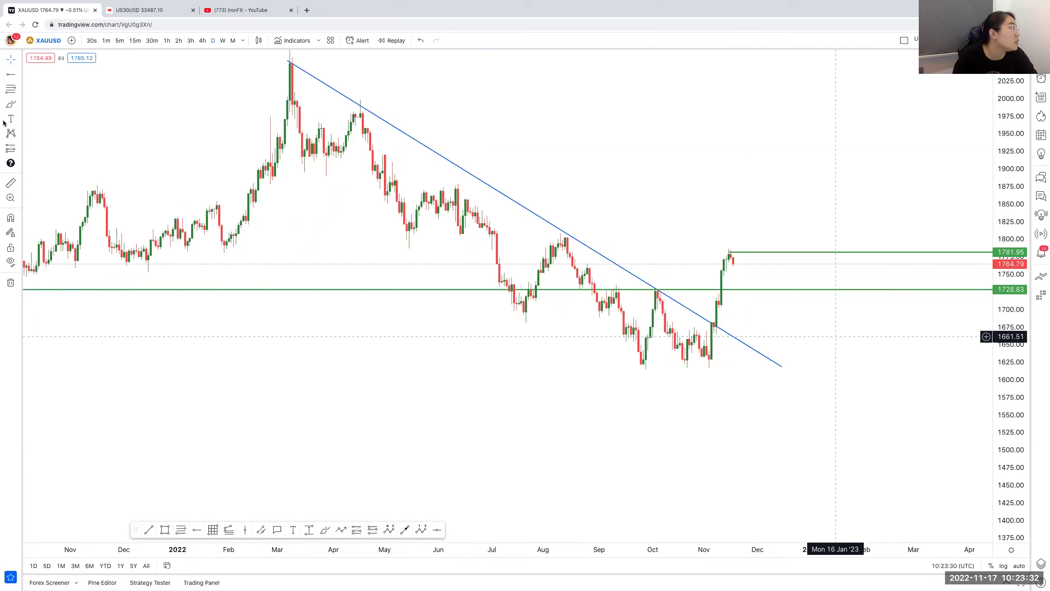
{"action": "key", "text": "alt+b"}
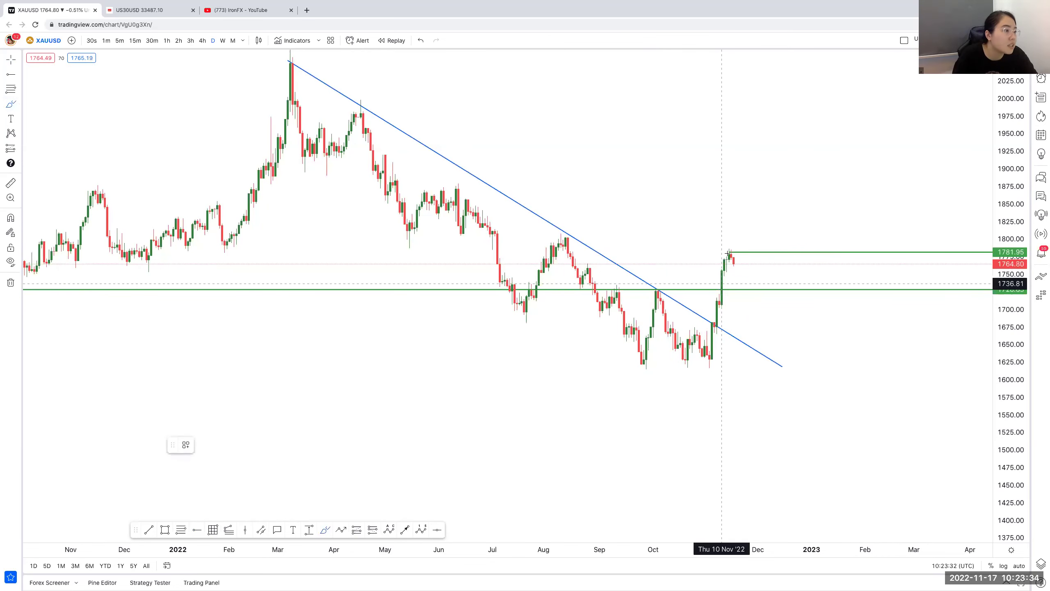
{"action": "mouse_move", "coordinate": [720, 288]}
{"action": "left_mouse_down"}
{"action": "mouse_move", "coordinate": [738, 269]}
{"action": "mouse_move", "coordinate": [763, 282]}
{"action": "mouse_move", "coordinate": [816, 189]}
{"action": "left_mouse_up"}
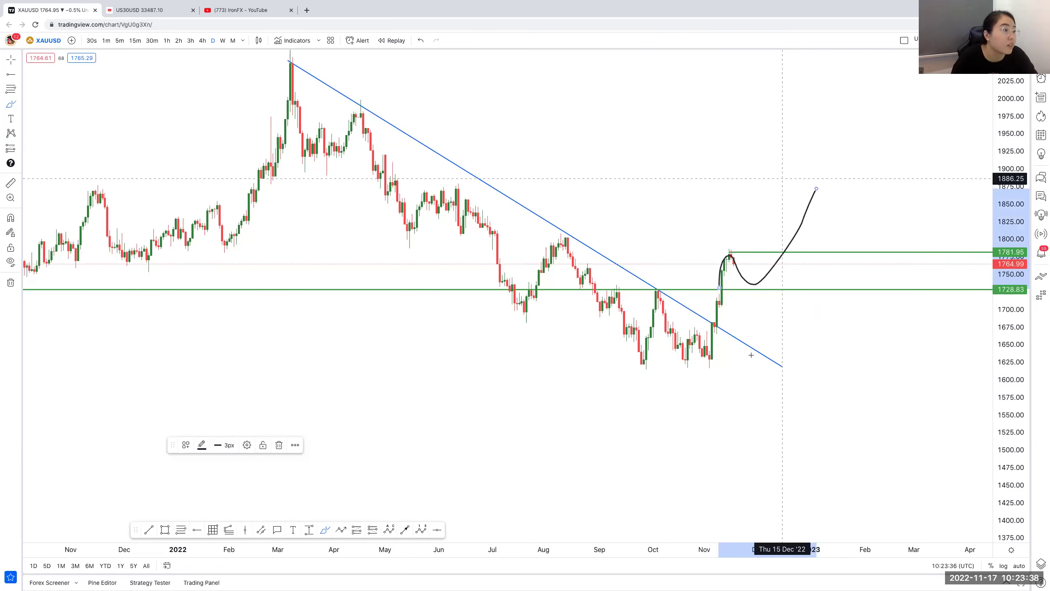
{"action": "key", "text": "Delete"}
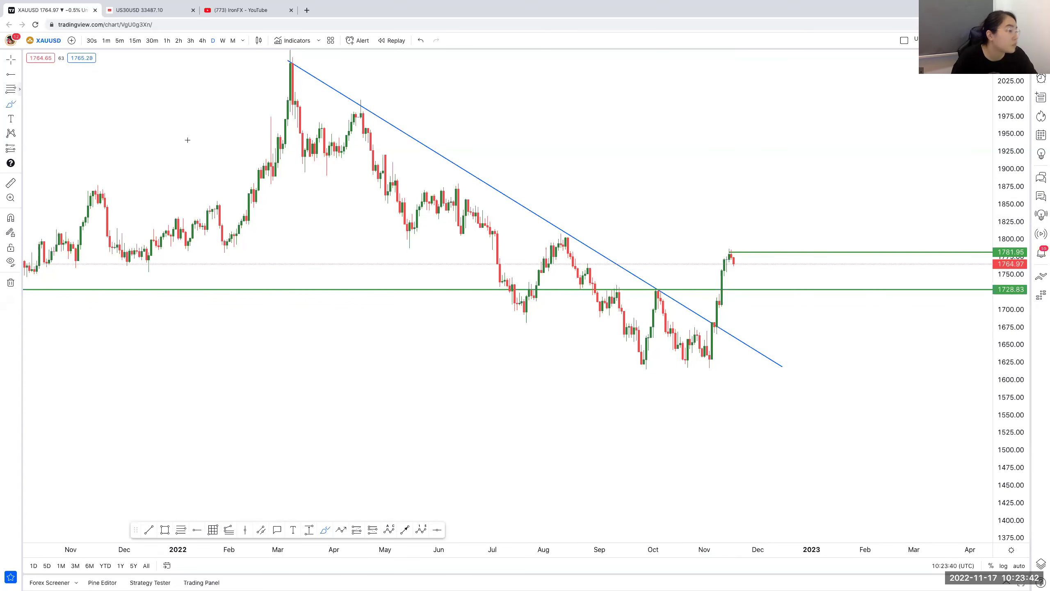
Step: Draw a Fib Retracement from the 3 November 2022 low at 1615.97 up to 1787.60 on 24 November
{"action": "key", "text": "alt+f"}
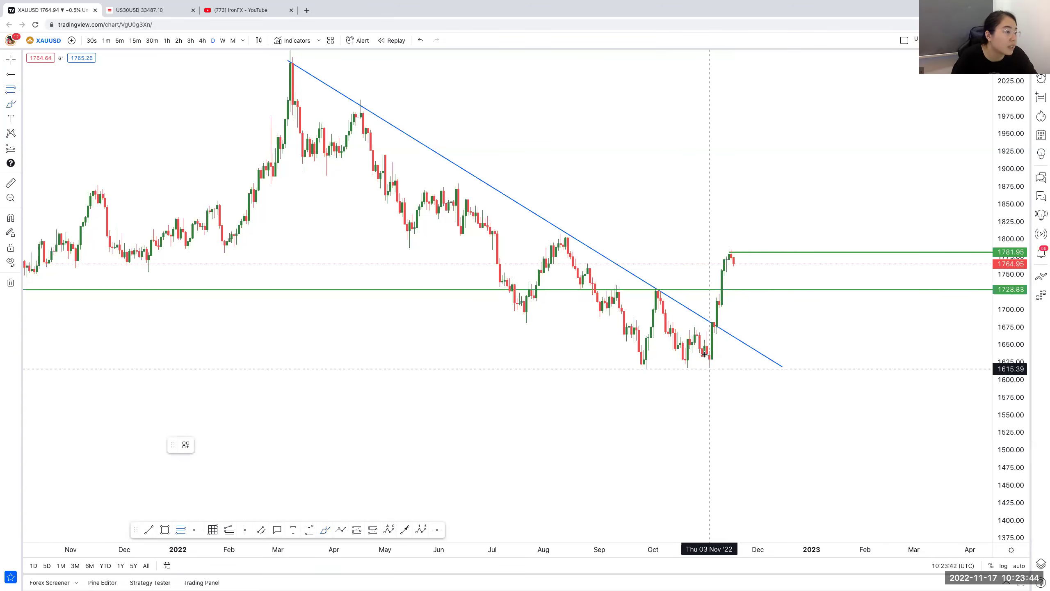
{"action": "left_click", "coordinate": [708, 368]}
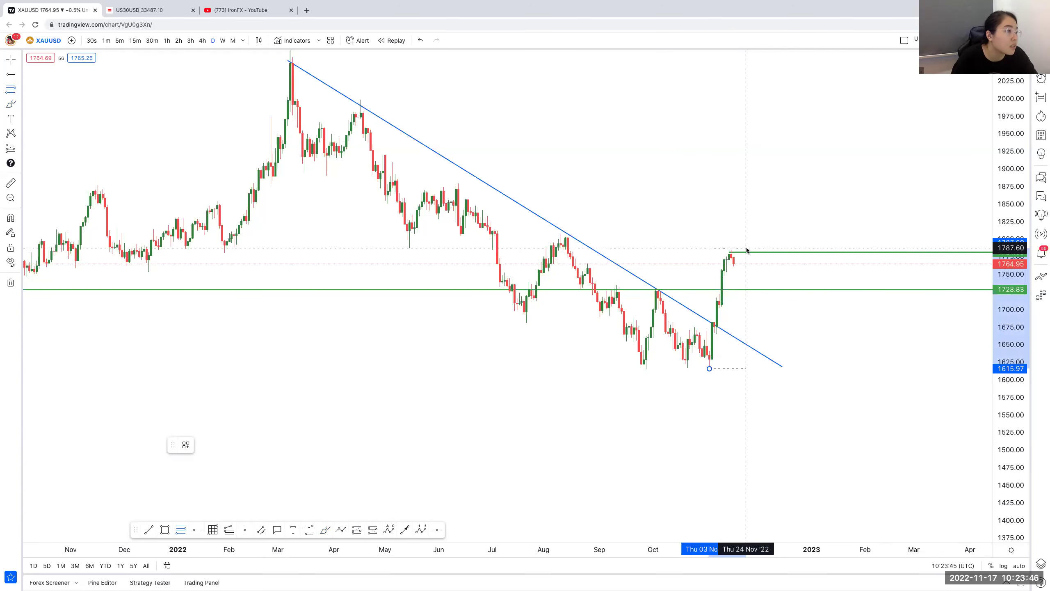
{"action": "left_click", "coordinate": [746, 248]}
Step: Enable the 0.382 and 0.236 levels in the Fib Retracement's style settings
{"action": "left_click", "coordinate": [248, 445]}
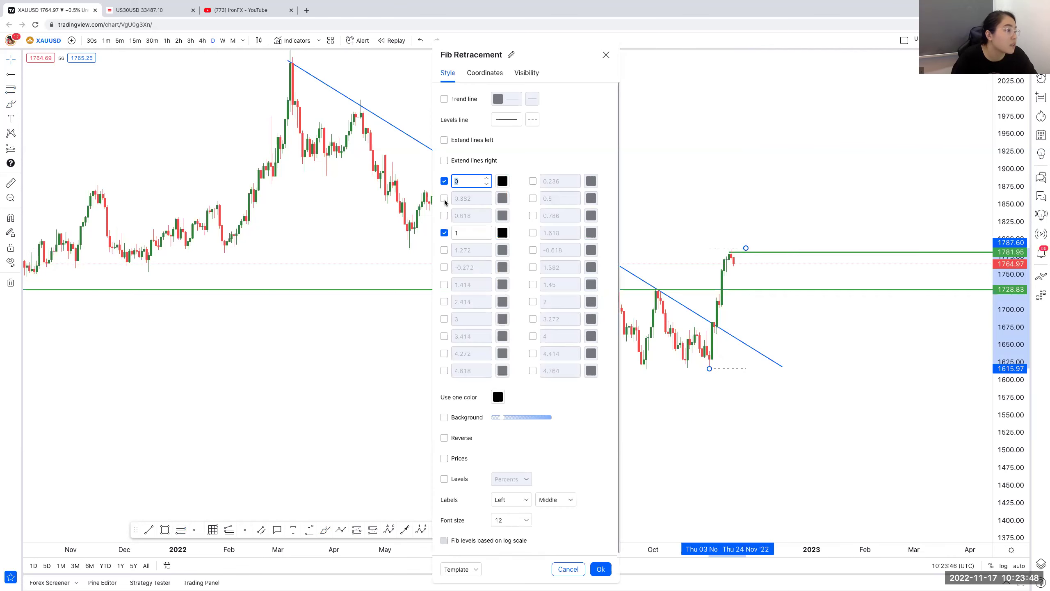
{"action": "left_click", "coordinate": [472, 194]}
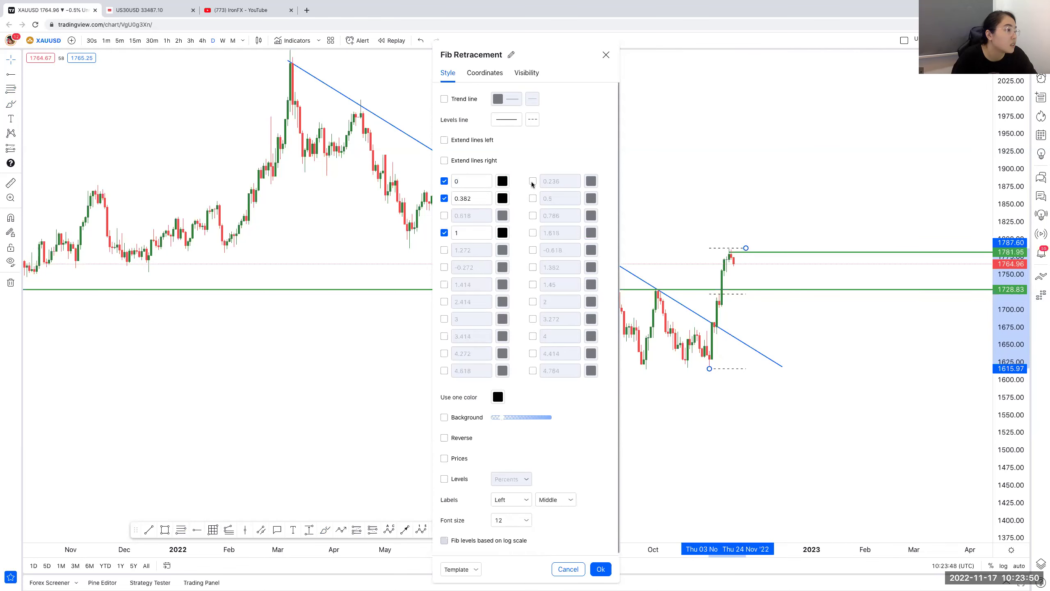
{"action": "left_click", "coordinate": [559, 181]}
{"action": "left_click_drag", "start_coordinate": [576, 59], "coordinate": [213, 124]}
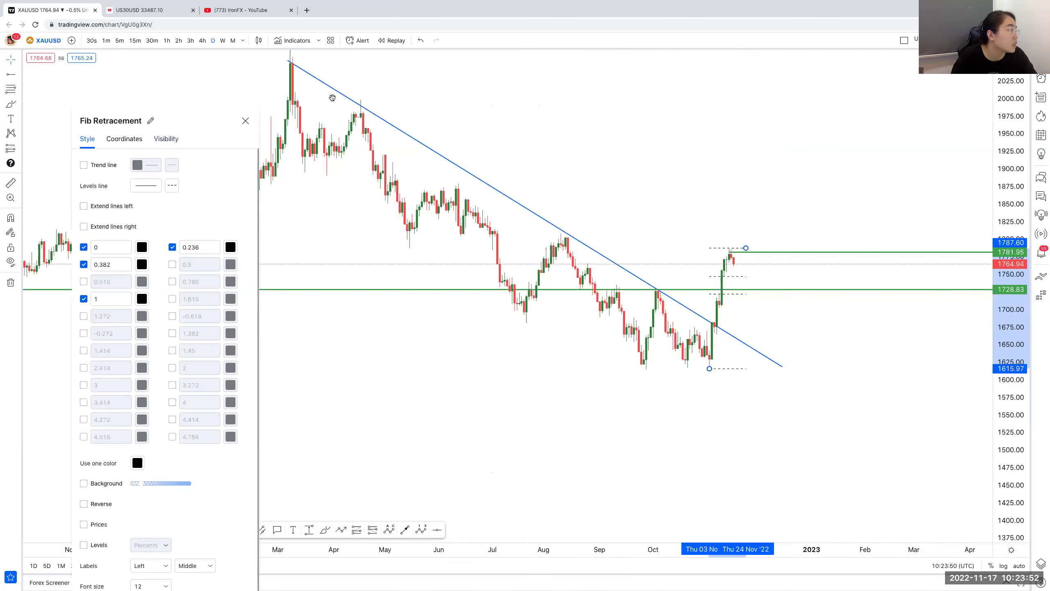
Step: Show prices and percent levels on the Fib Retracement, leaving its background off, and close the settings
{"action": "left_click", "coordinate": [200, 454]}
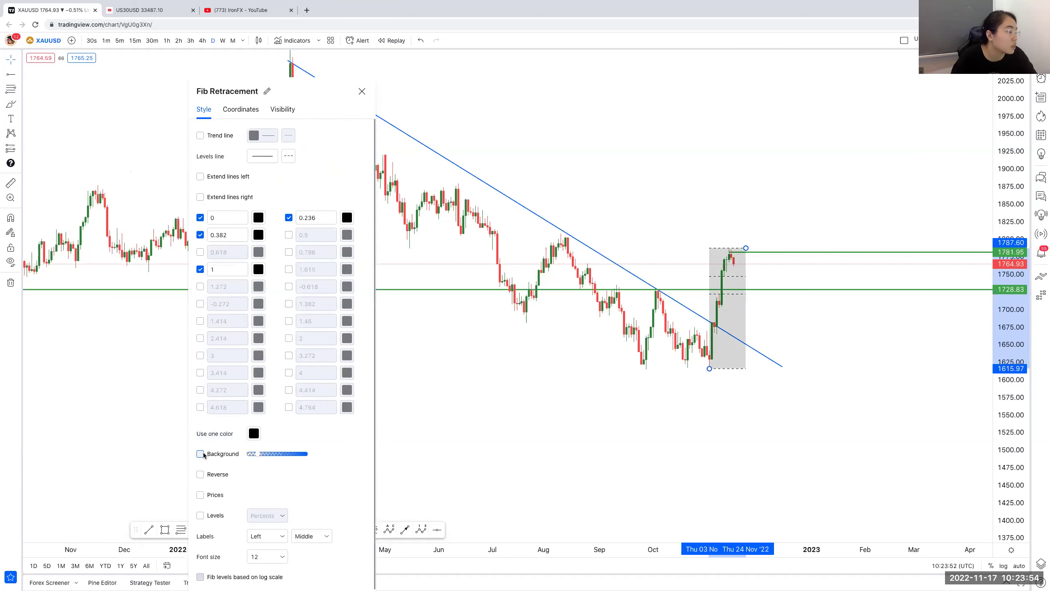
{"action": "left_click", "coordinate": [200, 453]}
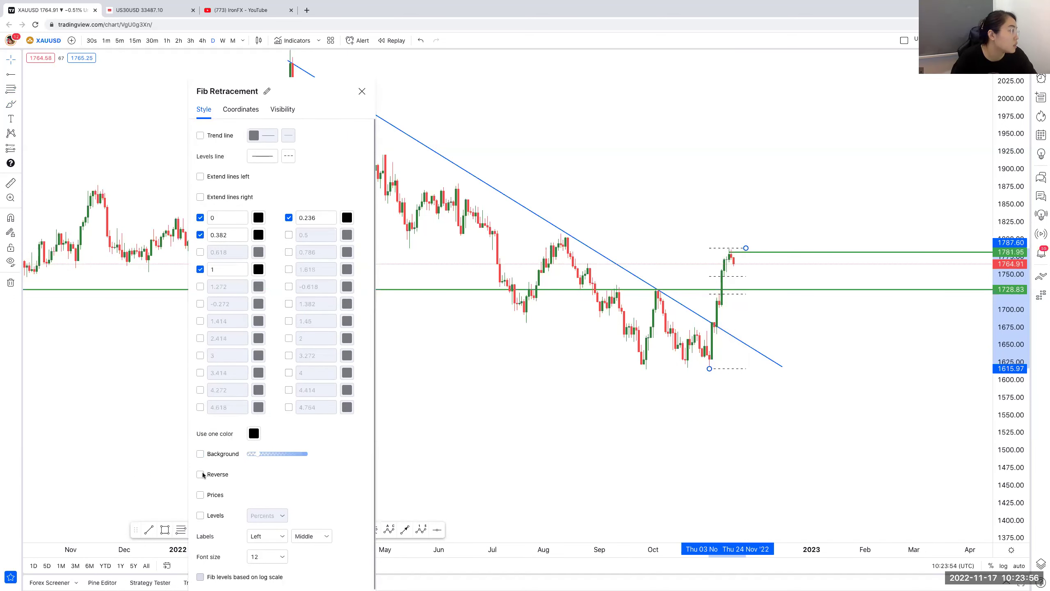
{"action": "left_click", "coordinate": [200, 495]}
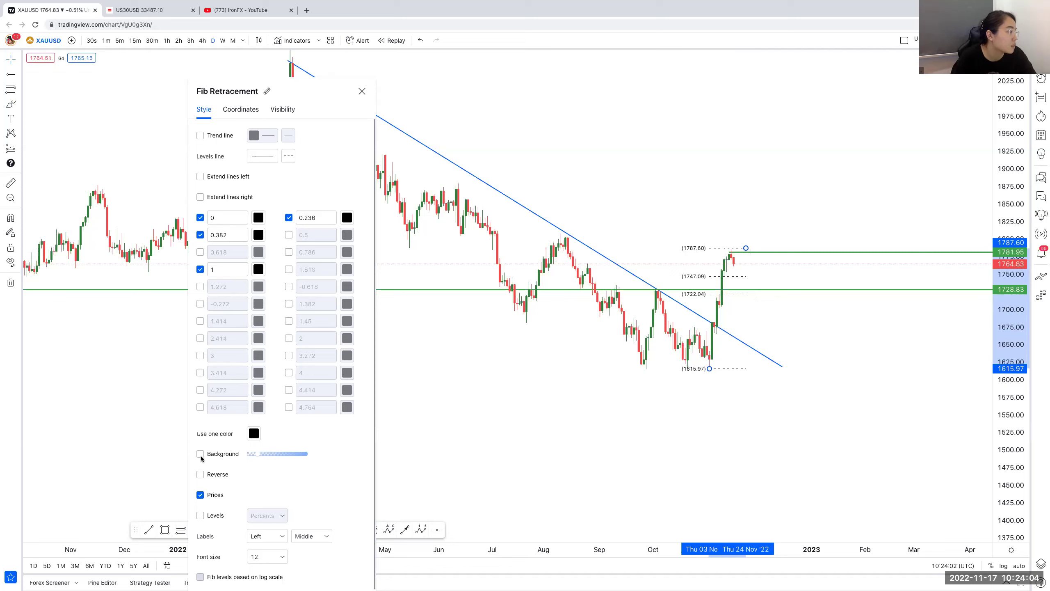
{"action": "left_click", "coordinate": [200, 516]}
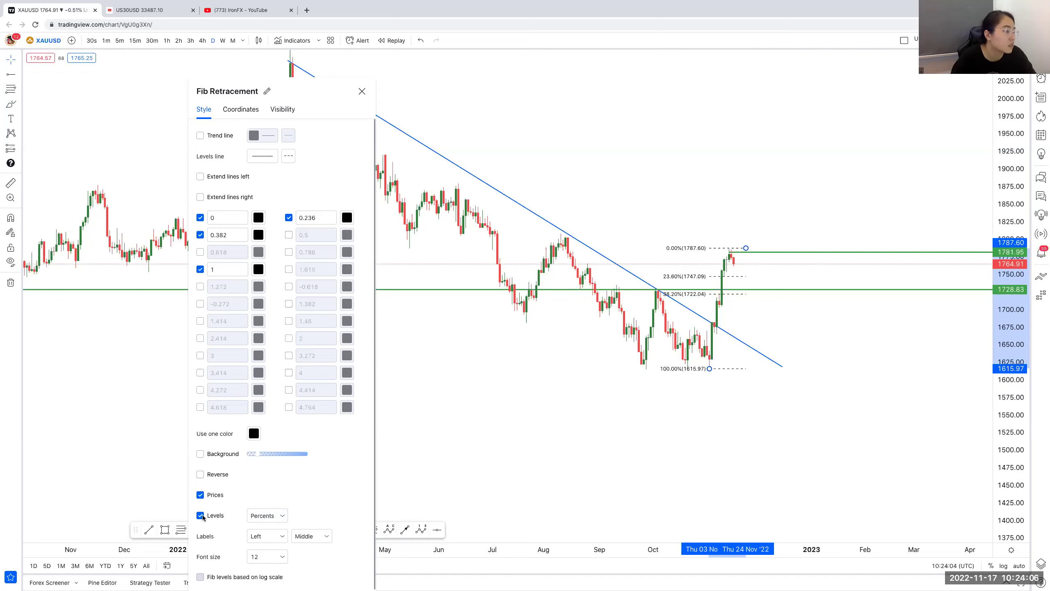
{"action": "left_click_drag", "start_coordinate": [337, 91], "coordinate": [380, 4]}
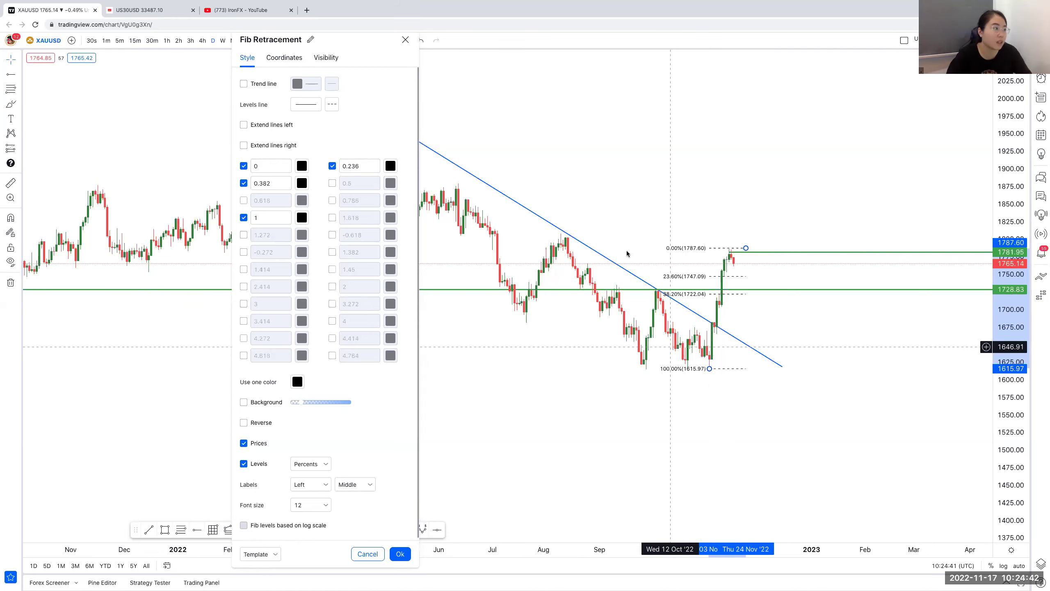
{"action": "left_click", "coordinate": [405, 40]}
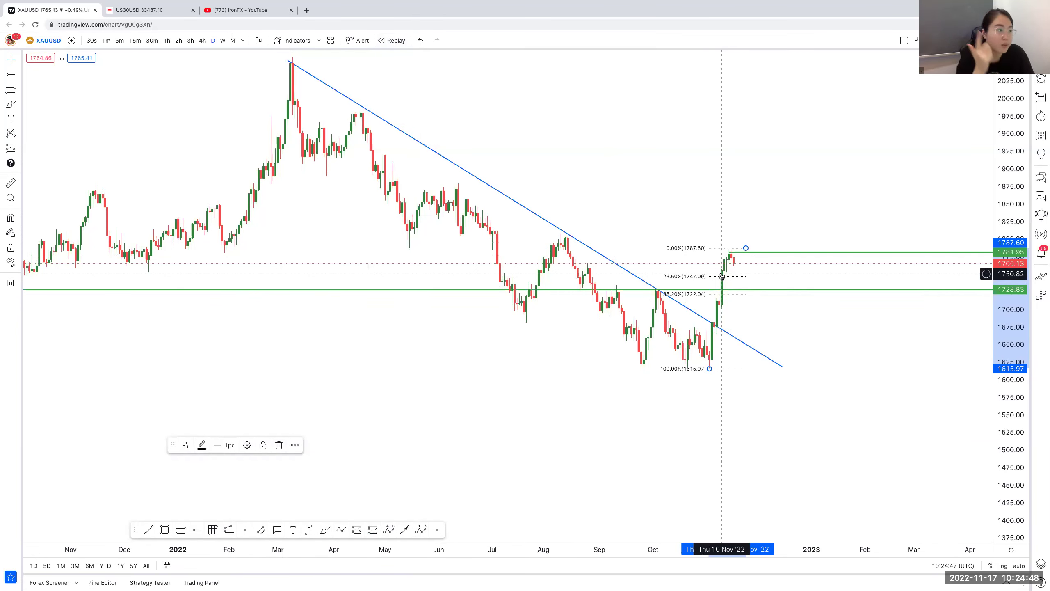
Step: Apply the Resistance (1st) template to the upper horizontal ray and the Support (1st) template to the lower one
{"action": "right_click", "coordinate": [835, 254]}
{"action": "mouse_move", "coordinate": [931, 279]}
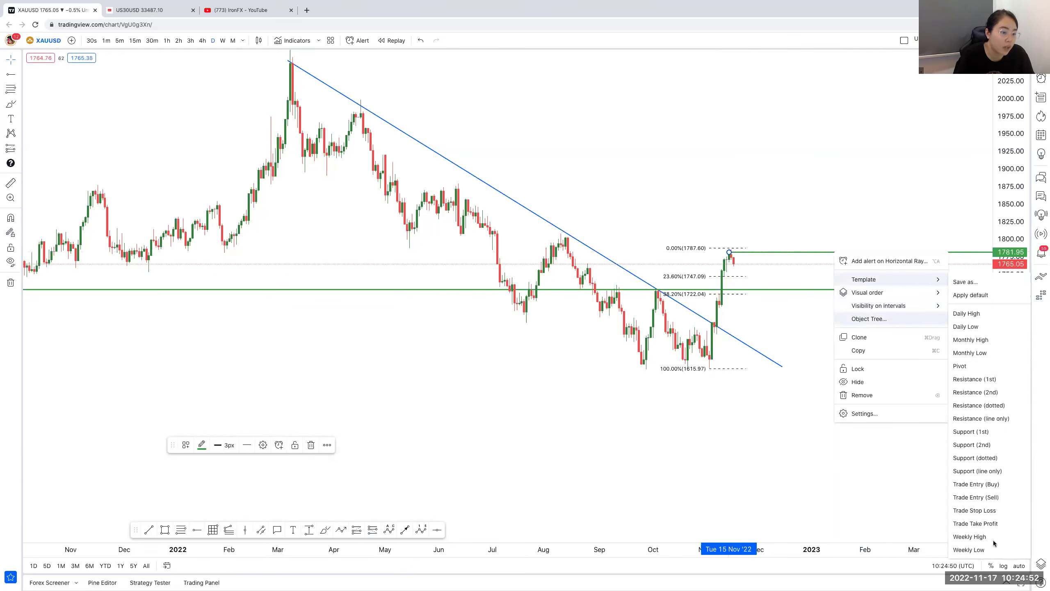
{"action": "left_click", "coordinate": [982, 381]}
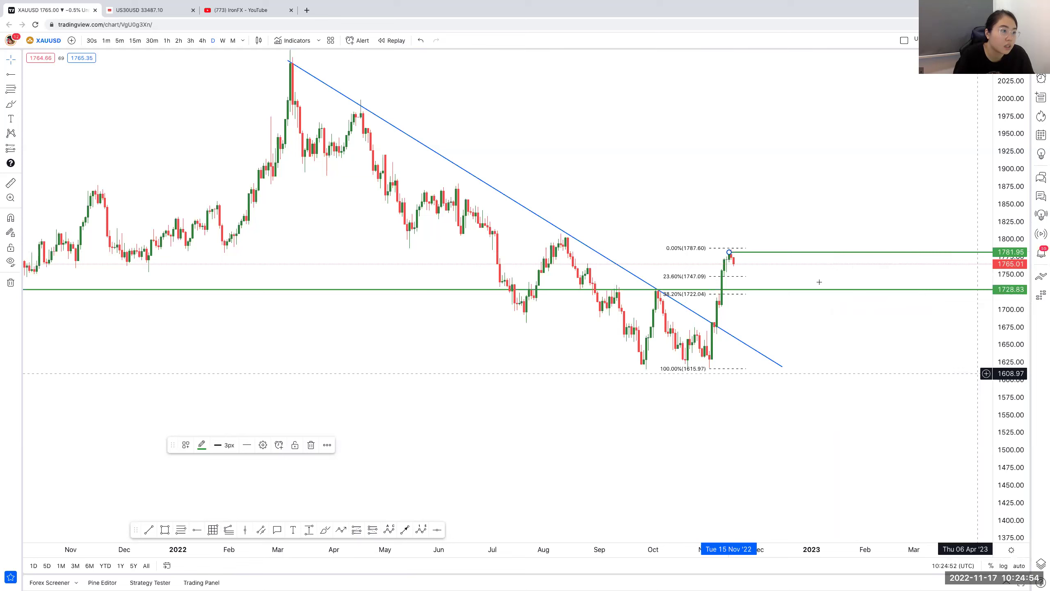
{"action": "right_click", "coordinate": [820, 290]}
{"action": "mouse_move", "coordinate": [889, 318]}
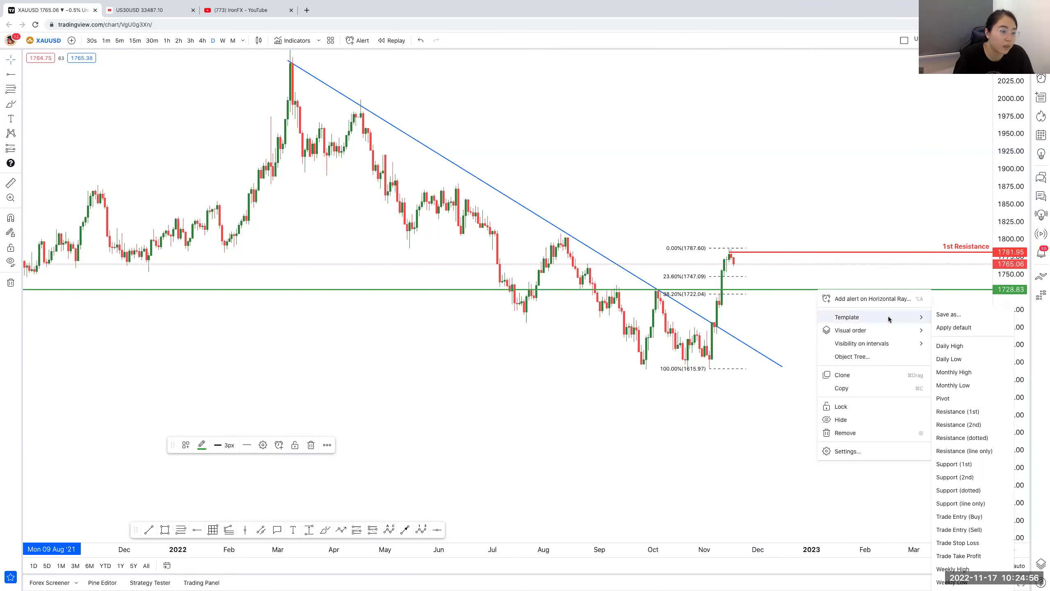
{"action": "left_click", "coordinate": [974, 463]}
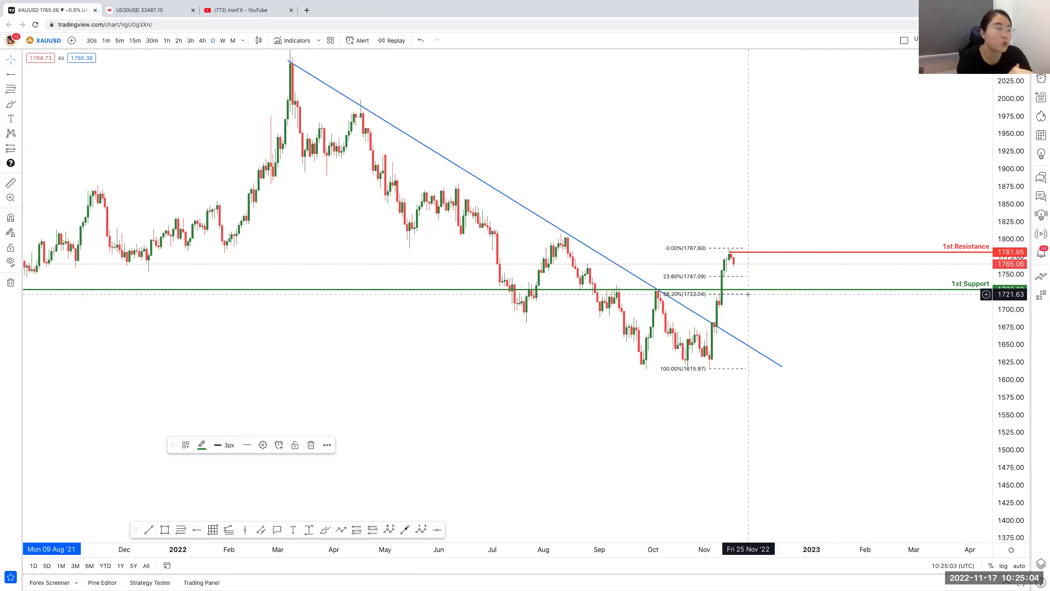
Step: Sketch a stick figure with two arrows leading to a doorway in the empty area above the recent candles, using the brush
{"action": "left_click", "coordinate": [11, 104]}
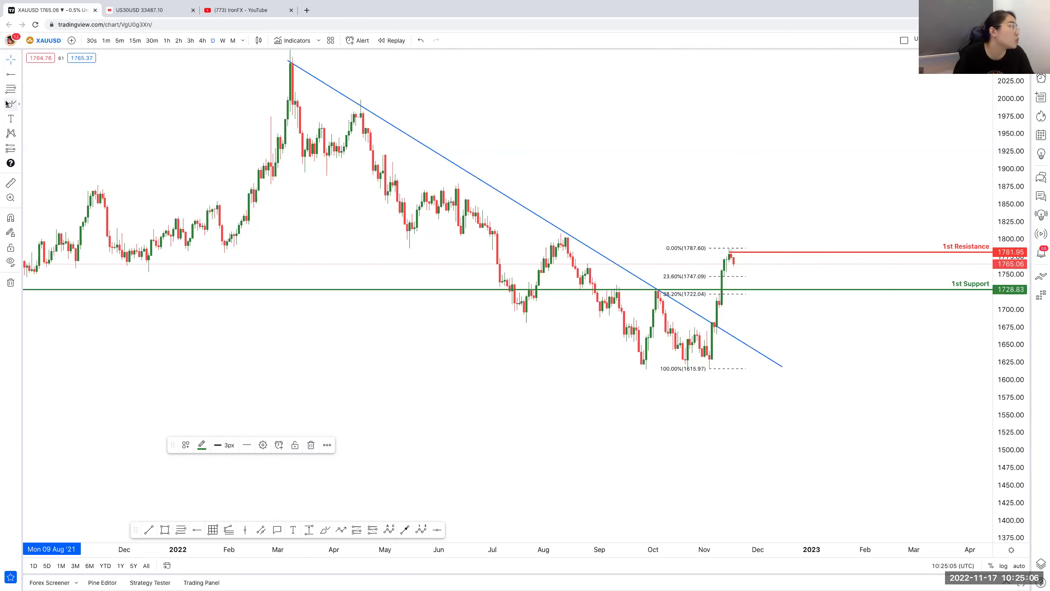
{"action": "mouse_move", "coordinate": [606, 100]}
{"action": "left_mouse_down"}
{"action": "mouse_move", "coordinate": [618, 98]}
{"action": "mouse_move", "coordinate": [587, 119]}
{"action": "mouse_move", "coordinate": [622, 102]}
{"action": "mouse_move", "coordinate": [615, 189]}
{"action": "left_mouse_up"}
{"action": "left_click_drag", "start_coordinate": [609, 129], "coordinate": [591, 153]}
{"action": "left_click_drag", "start_coordinate": [614, 127], "coordinate": [656, 148]}
{"action": "mouse_move", "coordinate": [616, 180]}
{"action": "left_mouse_down"}
{"action": "mouse_move", "coordinate": [608, 193]}
{"action": "mouse_move", "coordinate": [633, 193]}
{"action": "mouse_move", "coordinate": [682, 166]}
{"action": "mouse_move", "coordinate": [690, 175]}
{"action": "mouse_move", "coordinate": [741, 164]}
{"action": "left_mouse_up"}
{"action": "left_click_drag", "start_coordinate": [742, 156], "coordinate": [733, 176]}
{"action": "mouse_move", "coordinate": [775, 173]}
{"action": "left_mouse_down"}
{"action": "mouse_move", "coordinate": [775, 155]}
{"action": "mouse_move", "coordinate": [831, 118]}
{"action": "mouse_move", "coordinate": [819, 180]}
{"action": "left_mouse_up"}
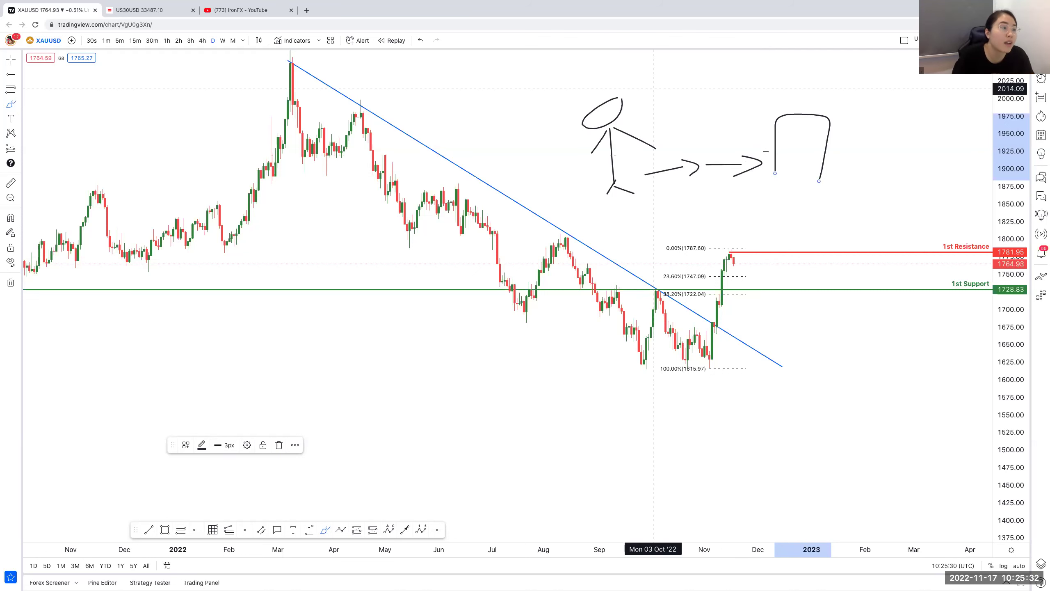
Step: Sketch return arrows from the doorway toward the stick figure with the brush, and undo them
{"action": "mouse_move", "coordinate": [774, 134]}
{"action": "left_mouse_down"}
{"action": "mouse_move", "coordinate": [768, 151]}
{"action": "mouse_move", "coordinate": [744, 125]}
{"action": "left_mouse_up"}
{"action": "mouse_move", "coordinate": [681, 138]}
{"action": "left_mouse_down"}
{"action": "mouse_move", "coordinate": [723, 132]}
{"action": "mouse_move", "coordinate": [675, 139]}
{"action": "left_mouse_up"}
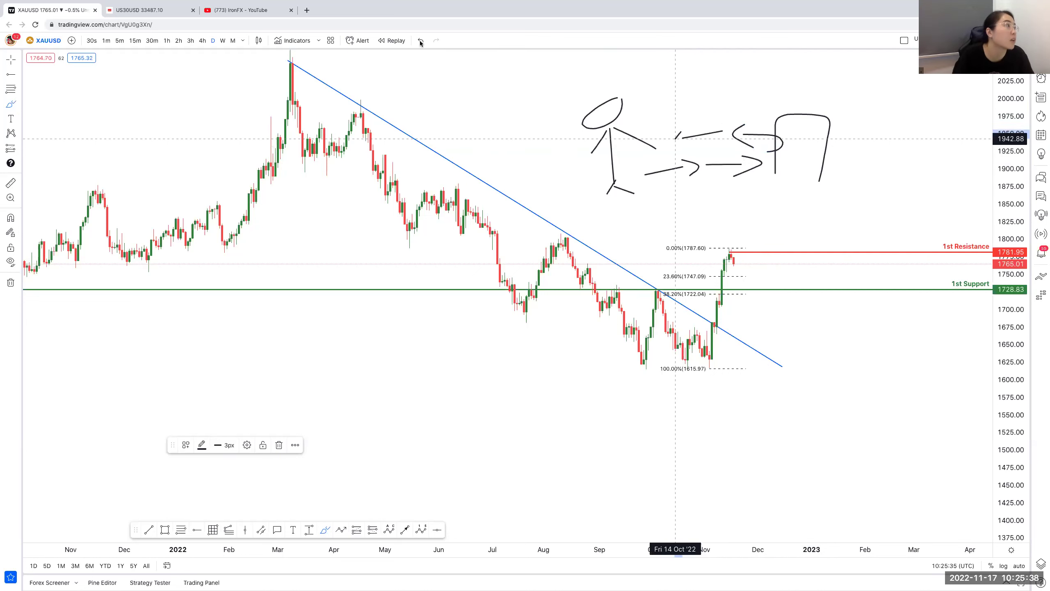
{"action": "left_click", "coordinate": [420, 40]}
{"action": "left_click", "coordinate": [419, 41]}
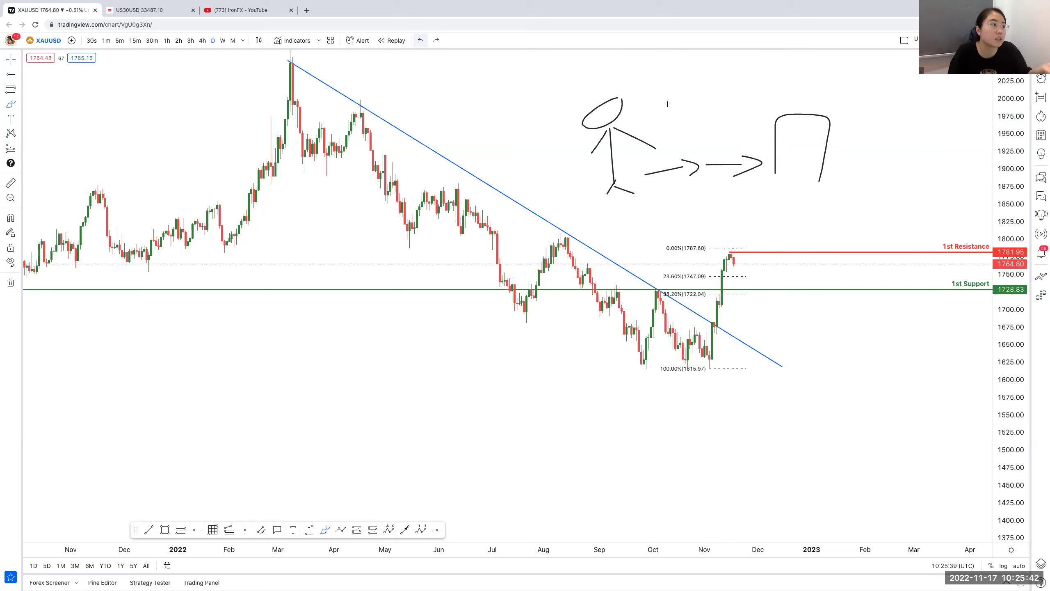
Step: Sketch a raised forearm and a muscle bump on the stick figure's arm with the brush, and undo both strokes
{"action": "mouse_move", "coordinate": [659, 146]}
{"action": "left_mouse_down"}
{"action": "mouse_move", "coordinate": [669, 104]}
{"action": "mouse_move", "coordinate": [631, 135]}
{"action": "left_mouse_up"}
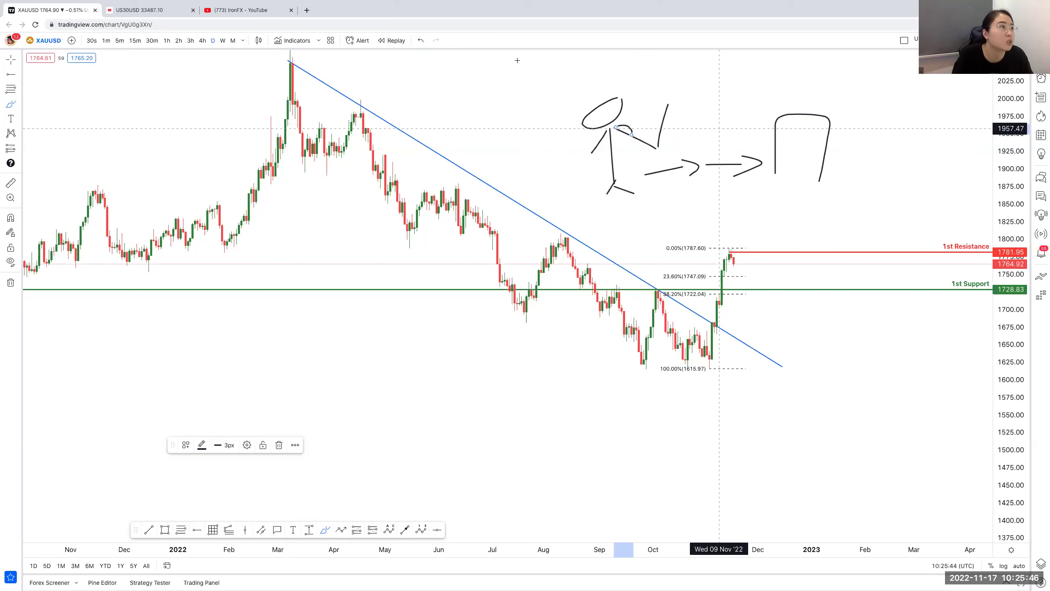
{"action": "left_click", "coordinate": [416, 42]}
{"action": "left_click", "coordinate": [415, 42]}
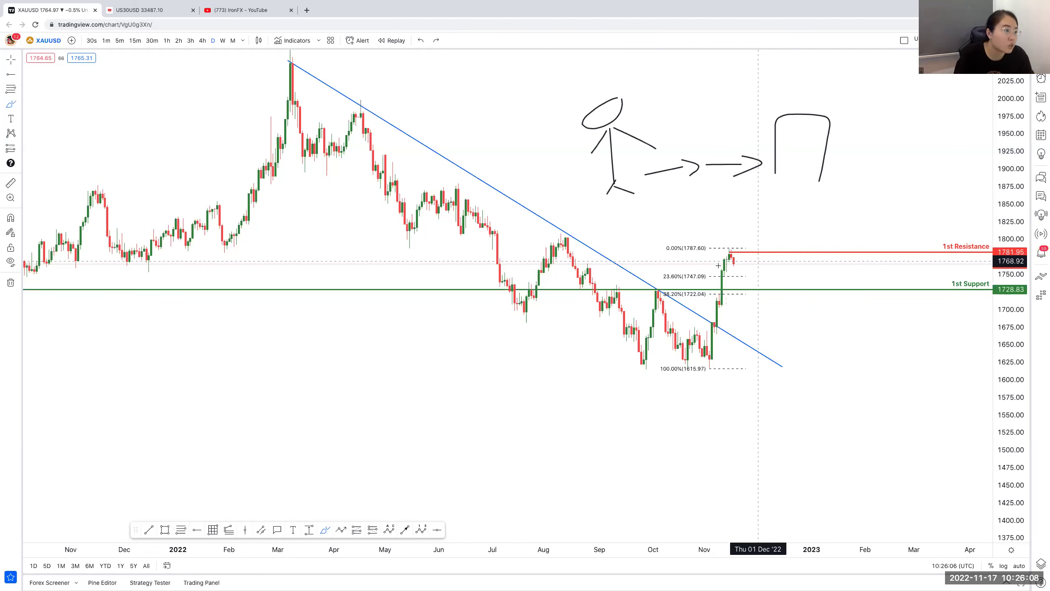
Step: Sketch a dip to 1st Support, a rally above 1st Resistance and an arm bump, undo them, and circle the latest candles and undo that
{"action": "left_click_drag", "start_coordinate": [722, 264], "coordinate": [729, 251]}
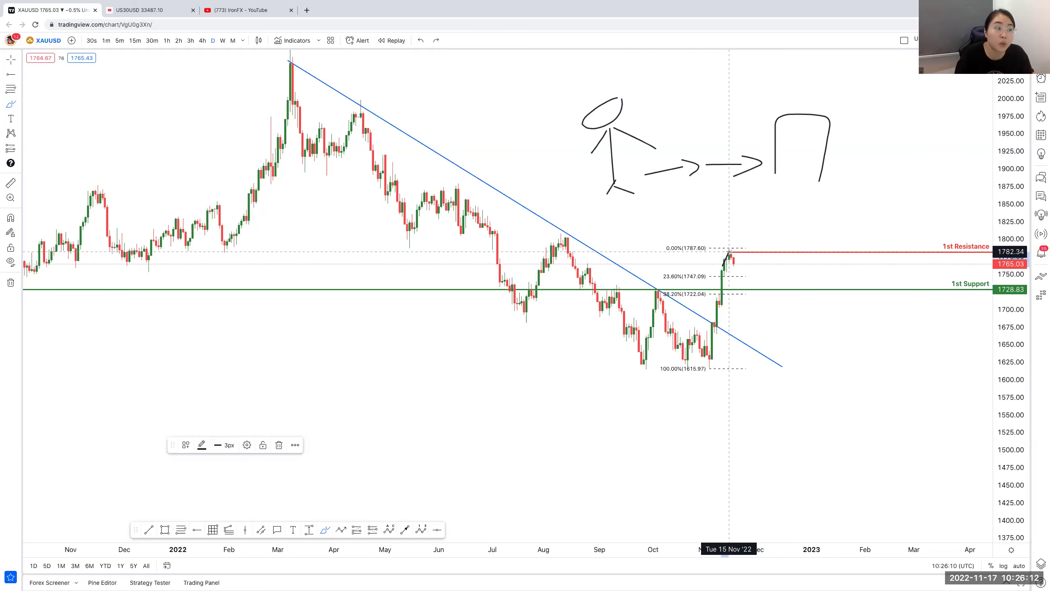
{"action": "left_click_drag", "start_coordinate": [733, 258], "coordinate": [740, 267]}
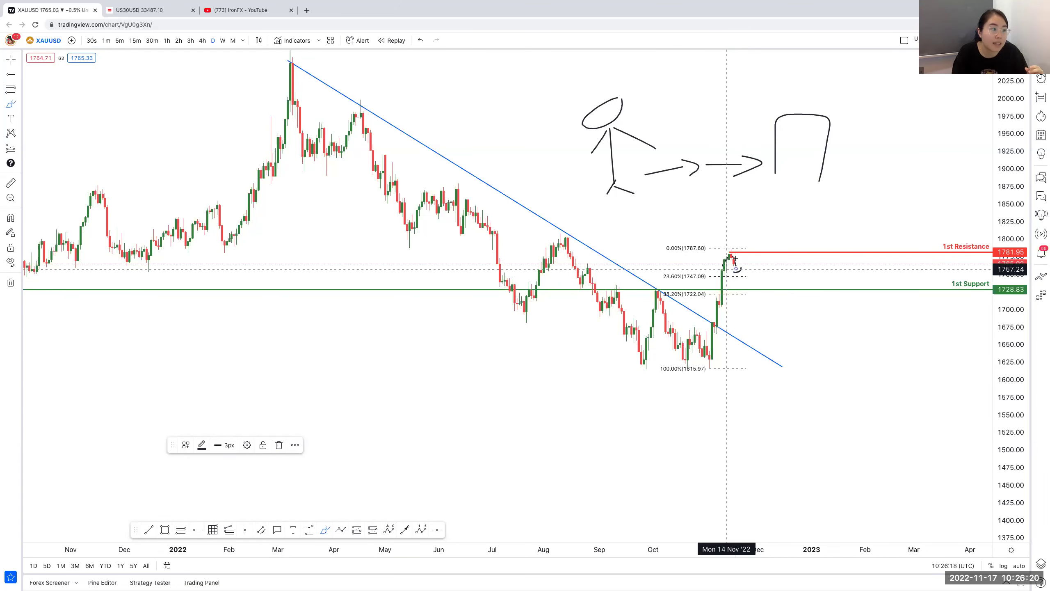
{"action": "mouse_move", "coordinate": [729, 258]}
{"action": "left_mouse_down"}
{"action": "mouse_move", "coordinate": [763, 285]}
{"action": "mouse_move", "coordinate": [787, 283]}
{"action": "mouse_move", "coordinate": [809, 251]}
{"action": "left_mouse_up"}
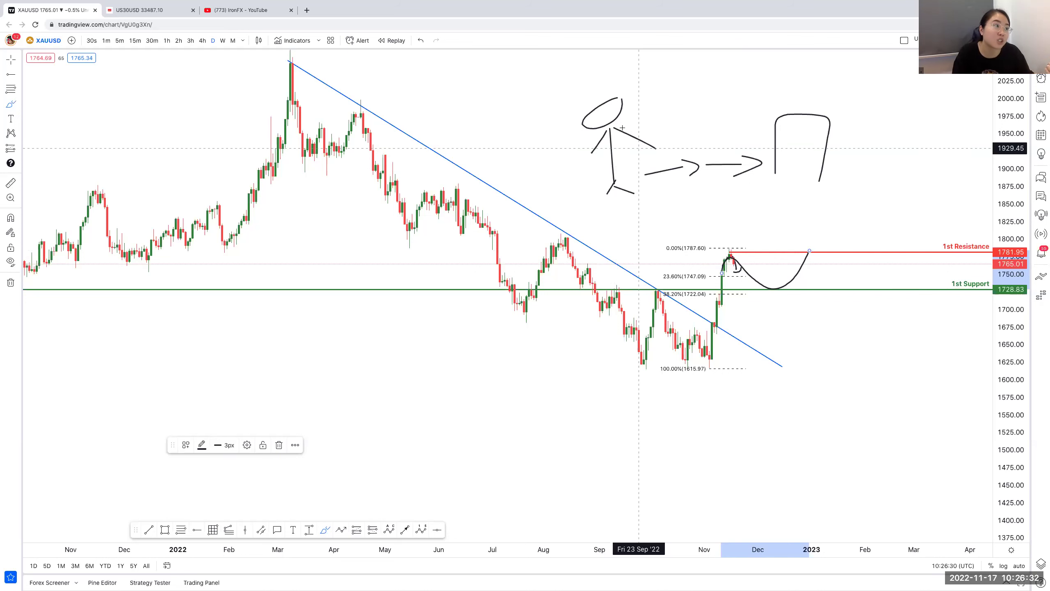
{"action": "mouse_move", "coordinate": [620, 131]}
{"action": "left_mouse_down"}
{"action": "mouse_move", "coordinate": [636, 122]}
{"action": "mouse_move", "coordinate": [636, 135]}
{"action": "left_mouse_up"}
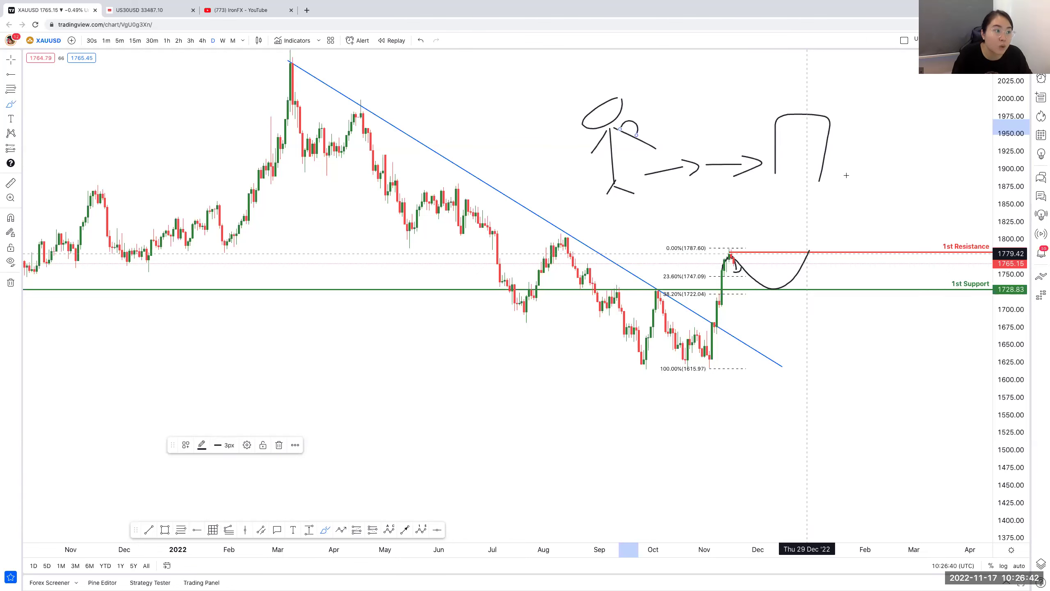
{"action": "left_click_drag", "start_coordinate": [847, 175], "coordinate": [840, 154]}
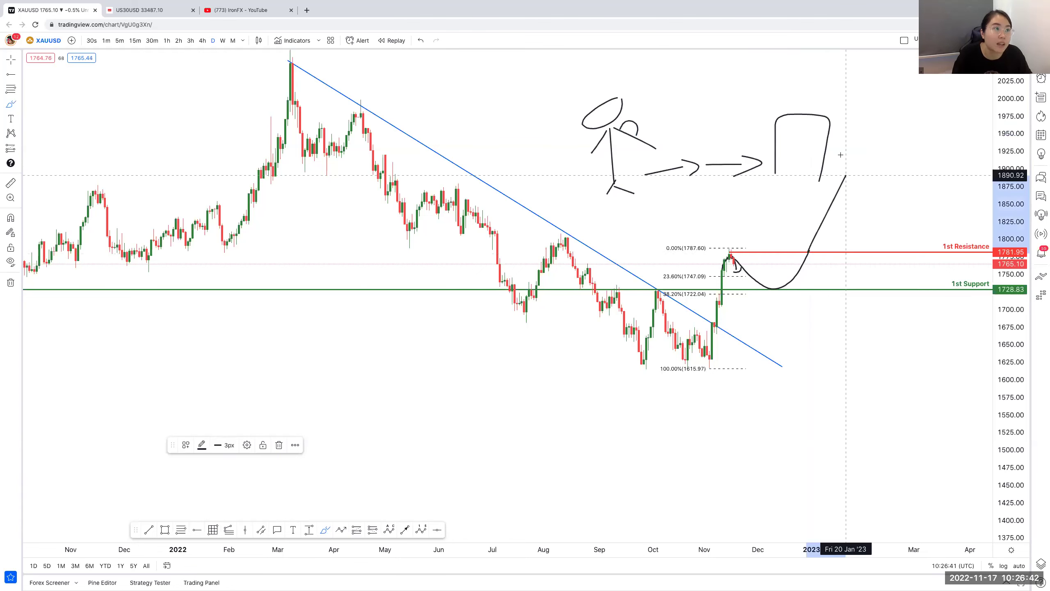
{"action": "left_click", "coordinate": [420, 41]}
{"action": "left_click", "coordinate": [420, 40]}
{"action": "left_click", "coordinate": [420, 41]}
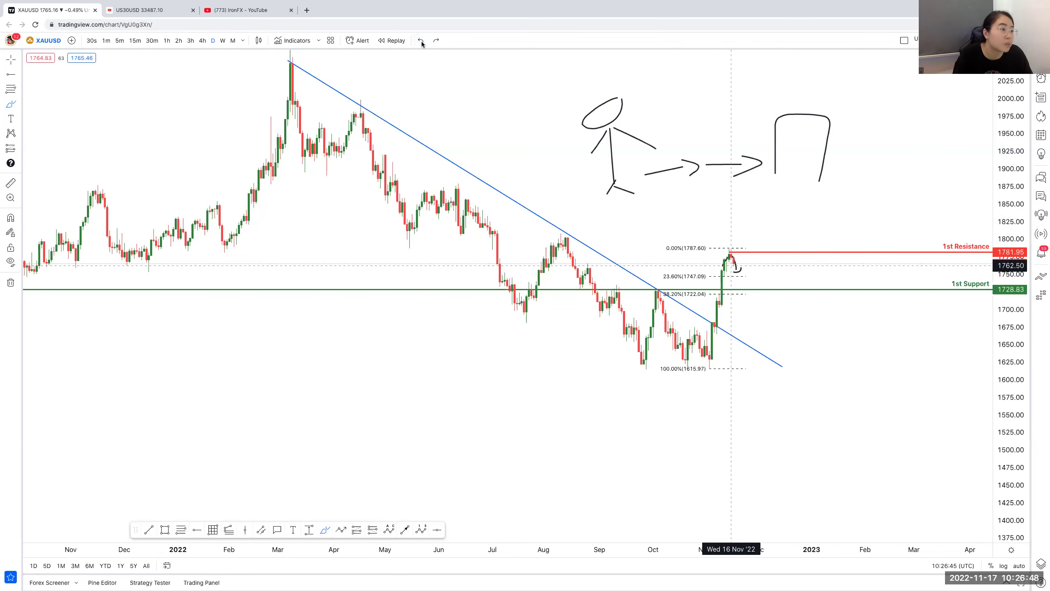
{"action": "left_click", "coordinate": [421, 40]}
{"action": "left_click", "coordinate": [421, 44]}
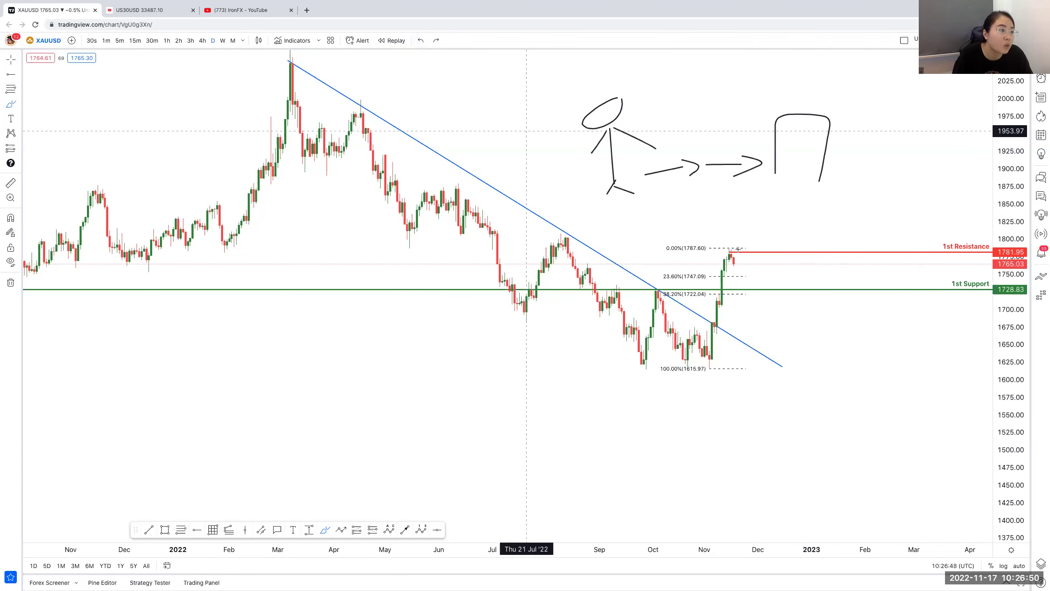
{"action": "mouse_move", "coordinate": [729, 259]}
{"action": "left_mouse_down"}
{"action": "mouse_move", "coordinate": [736, 248]}
{"action": "mouse_move", "coordinate": [738, 256]}
{"action": "left_mouse_up"}
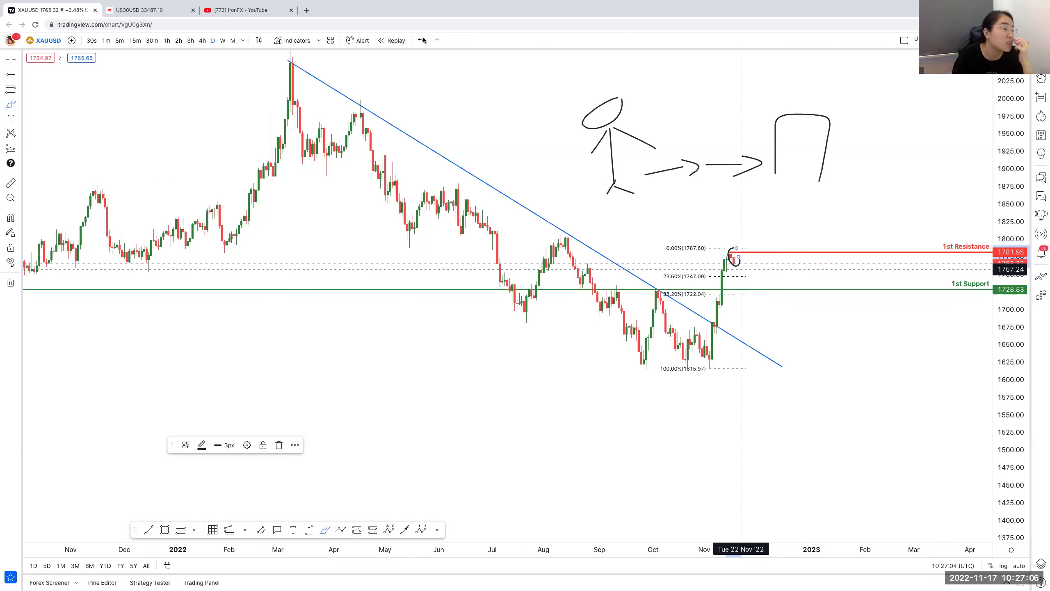
{"action": "key", "text": "ctrl+z"}
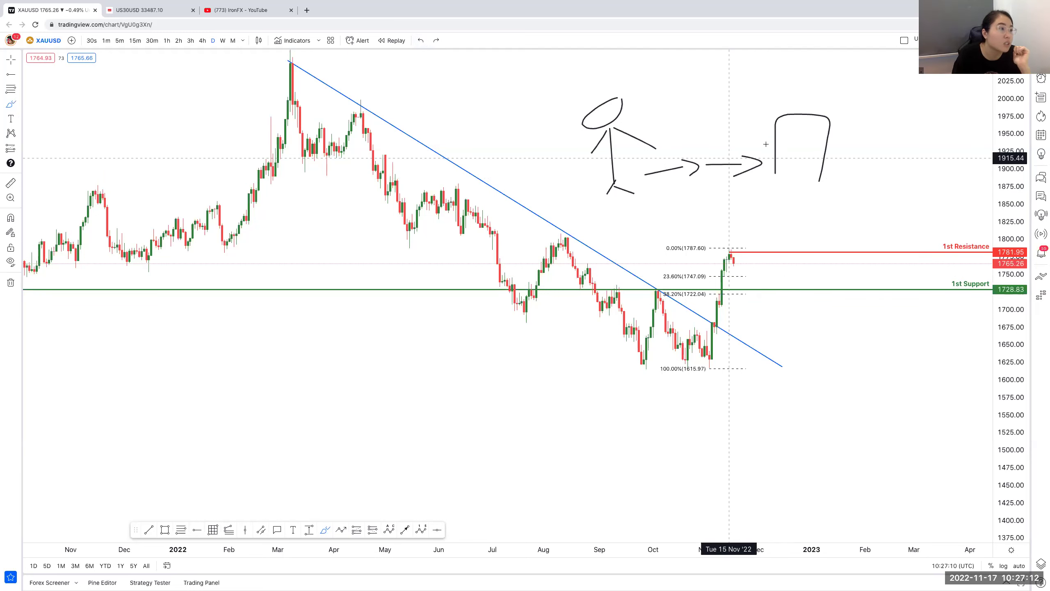
Step: Sketch arrows from the doorway back to the figure and on to a second doorway labelled "Gym", and undo all the brush drawings
{"action": "mouse_move", "coordinate": [729, 132]}
{"action": "left_mouse_down"}
{"action": "mouse_move", "coordinate": [737, 155]}
{"action": "mouse_move", "coordinate": [720, 133]}
{"action": "mouse_move", "coordinate": [728, 139]}
{"action": "left_mouse_up"}
{"action": "mouse_move", "coordinate": [710, 133]}
{"action": "left_mouse_down"}
{"action": "mouse_move", "coordinate": [673, 135]}
{"action": "mouse_move", "coordinate": [678, 144]}
{"action": "left_mouse_up"}
{"action": "mouse_move", "coordinate": [546, 139]}
{"action": "left_mouse_down"}
{"action": "mouse_move", "coordinate": [572, 140]}
{"action": "mouse_move", "coordinate": [495, 158]}
{"action": "left_mouse_up"}
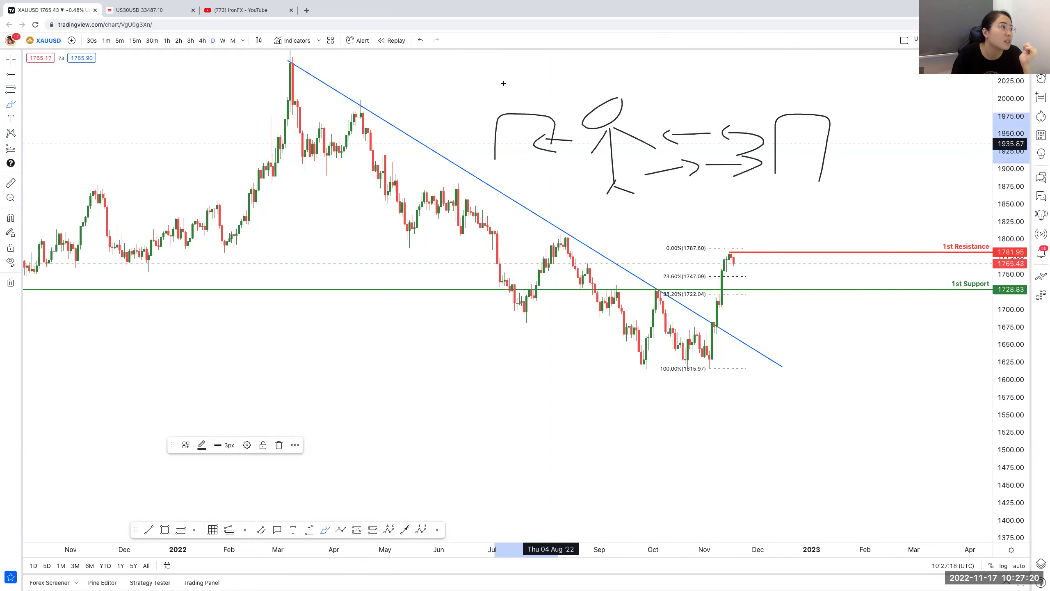
{"action": "mouse_move", "coordinate": [515, 85]}
{"action": "left_mouse_down"}
{"action": "mouse_move", "coordinate": [524, 119]}
{"action": "mouse_move", "coordinate": [563, 102]}
{"action": "left_mouse_up"}
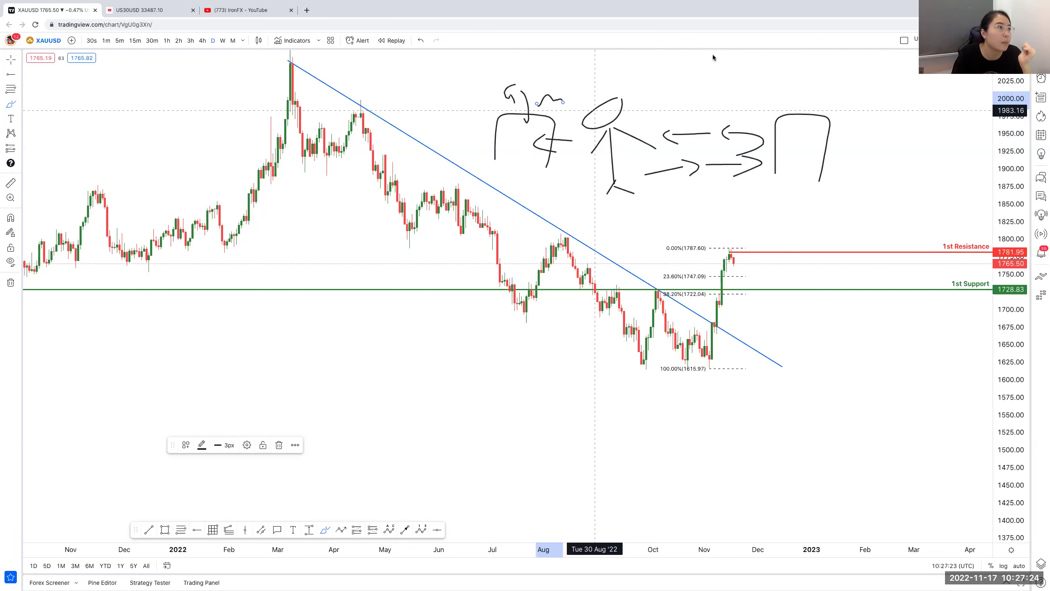
{"action": "left_click", "coordinate": [418, 41]}
{"action": "left_click", "coordinate": [419, 41]}
{"action": "left_click", "coordinate": [418, 40]}
{"action": "left_click", "coordinate": [419, 41]}
{"action": "left_click", "coordinate": [418, 41]}
{"action": "left_click", "coordinate": [419, 41]}
{"action": "left_click", "coordinate": [418, 41]}
{"action": "left_click", "coordinate": [418, 41]}
{"action": "left_click", "coordinate": [419, 40]}
{"action": "left_click", "coordinate": [418, 40]}
{"action": "left_click", "coordinate": [418, 41]}
{"action": "left_click", "coordinate": [418, 41]}
{"action": "left_click", "coordinate": [419, 41]}
{"action": "left_click", "coordinate": [418, 41]}
{"action": "left_click", "coordinate": [418, 41]}
{"action": "left_click", "coordinate": [419, 41]}
{"action": "left_click", "coordinate": [418, 41]}
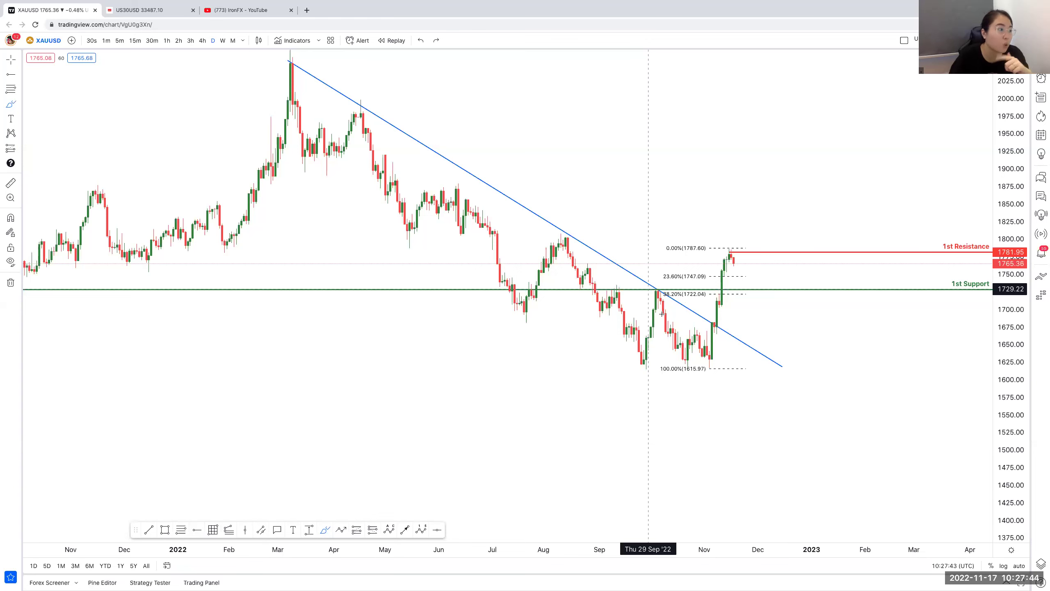
Step: Circle the early October, mid-September and late July 2022 price touches on the 1st Support line with the brush
{"action": "left_click", "coordinate": [663, 288]}
{"action": "mouse_move", "coordinate": [664, 286]}
{"action": "left_mouse_down"}
{"action": "mouse_move", "coordinate": [612, 292]}
{"action": "mouse_move", "coordinate": [623, 282]}
{"action": "left_mouse_up"}
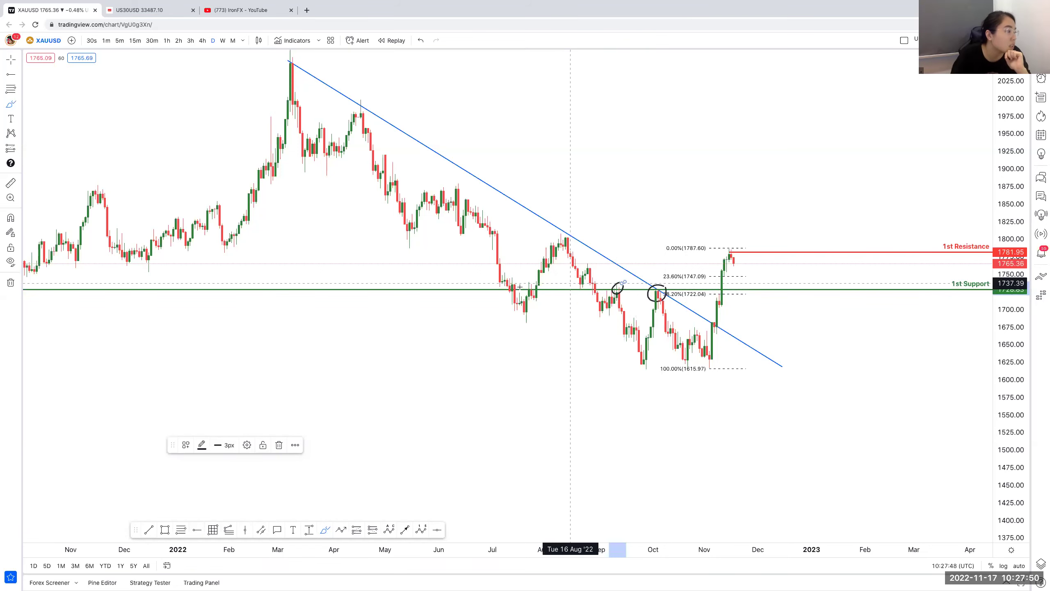
{"action": "left_click_drag", "start_coordinate": [516, 286], "coordinate": [536, 285]}
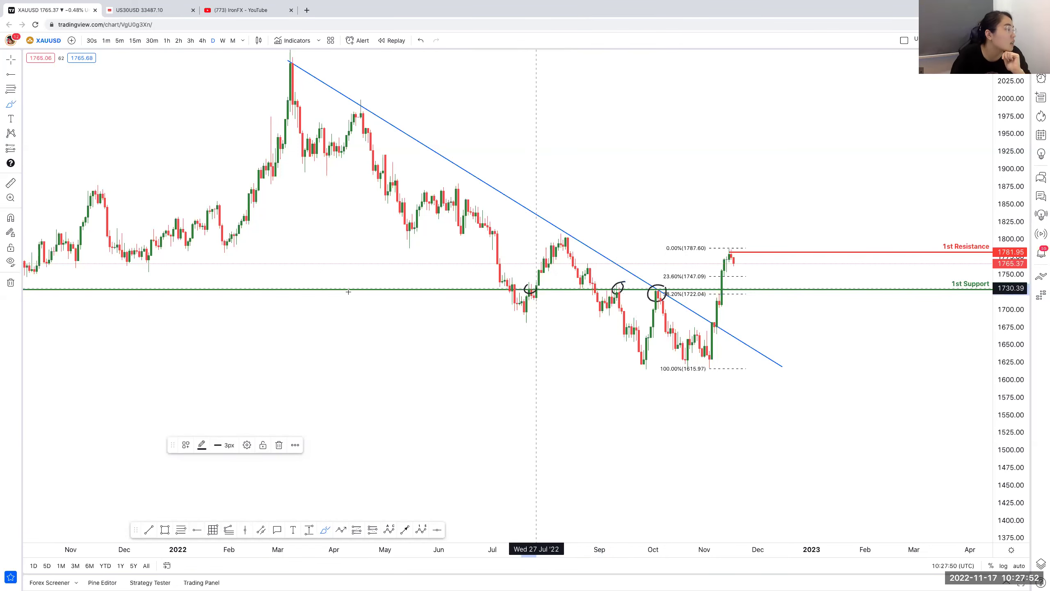
Step: Circle the August and late September 2021 touches on 1st Support, and sketch bounces, rejections and a projected pullback with the brush
{"action": "scroll", "coordinate": [347, 292], "scroll_direction": "down", "scroll_amount": 5}
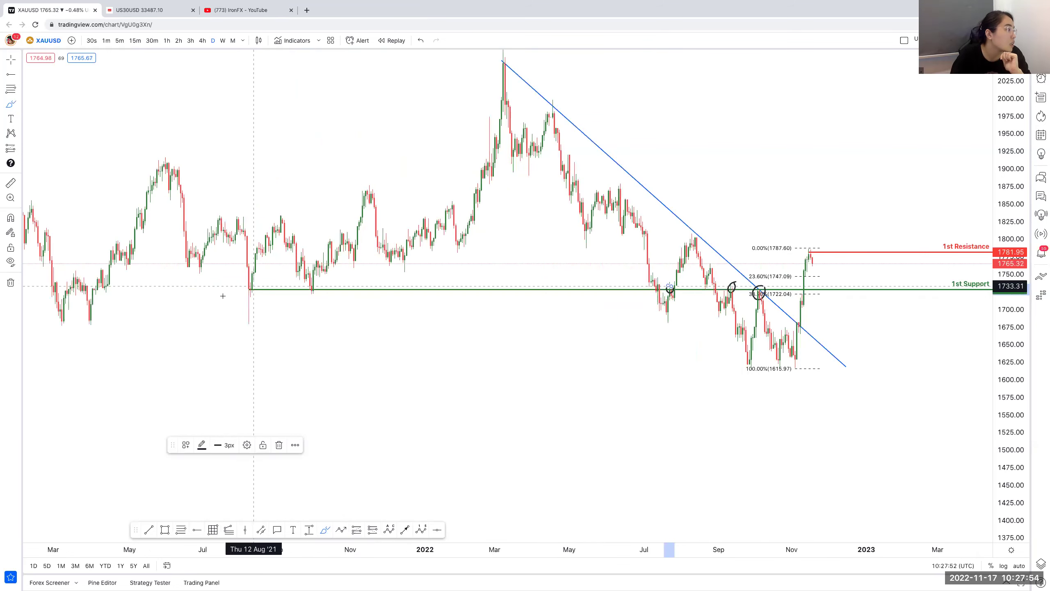
{"action": "left_click_drag", "start_coordinate": [251, 283], "coordinate": [316, 286]}
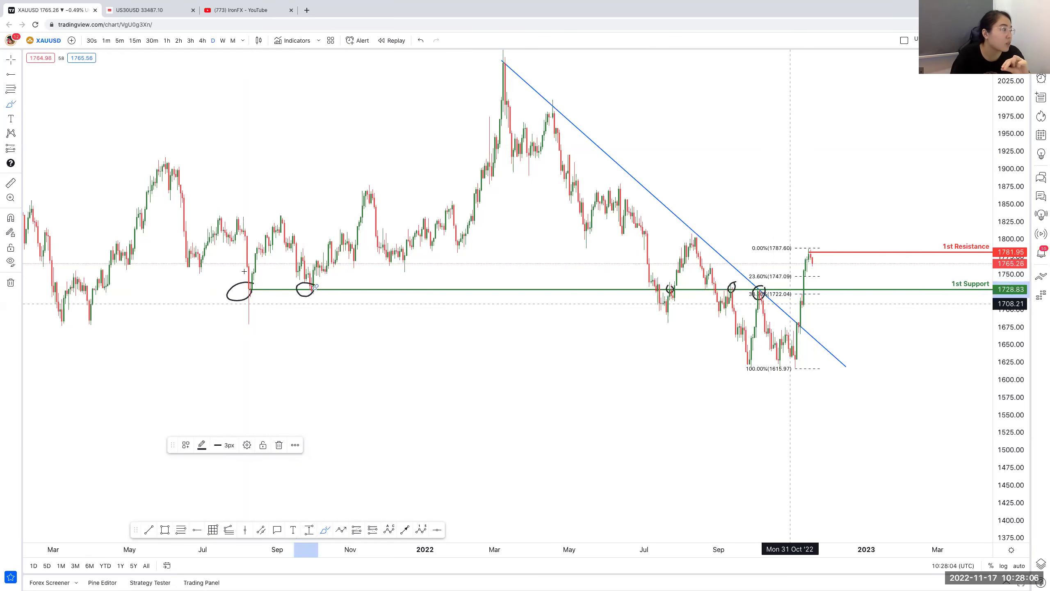
{"action": "mouse_move", "coordinate": [245, 272]}
{"action": "left_mouse_down"}
{"action": "mouse_move", "coordinate": [251, 293]}
{"action": "mouse_move", "coordinate": [262, 234]}
{"action": "mouse_move", "coordinate": [337, 246]}
{"action": "left_mouse_up"}
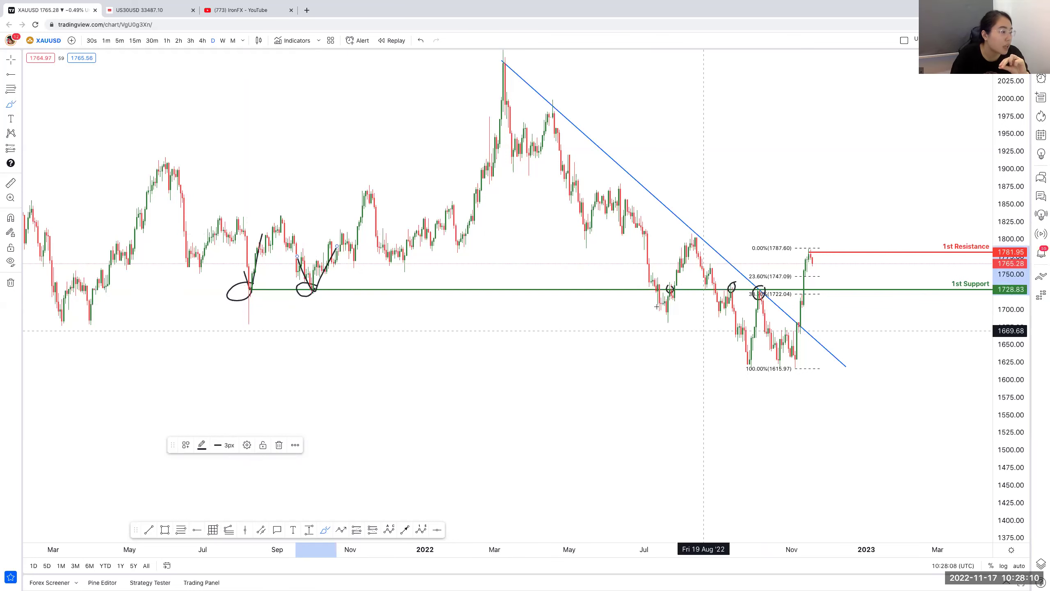
{"action": "mouse_move", "coordinate": [672, 293]}
{"action": "left_mouse_down"}
{"action": "mouse_move", "coordinate": [663, 305]}
{"action": "mouse_move", "coordinate": [732, 288]}
{"action": "mouse_move", "coordinate": [750, 326]}
{"action": "mouse_move", "coordinate": [764, 300]}
{"action": "left_mouse_up"}
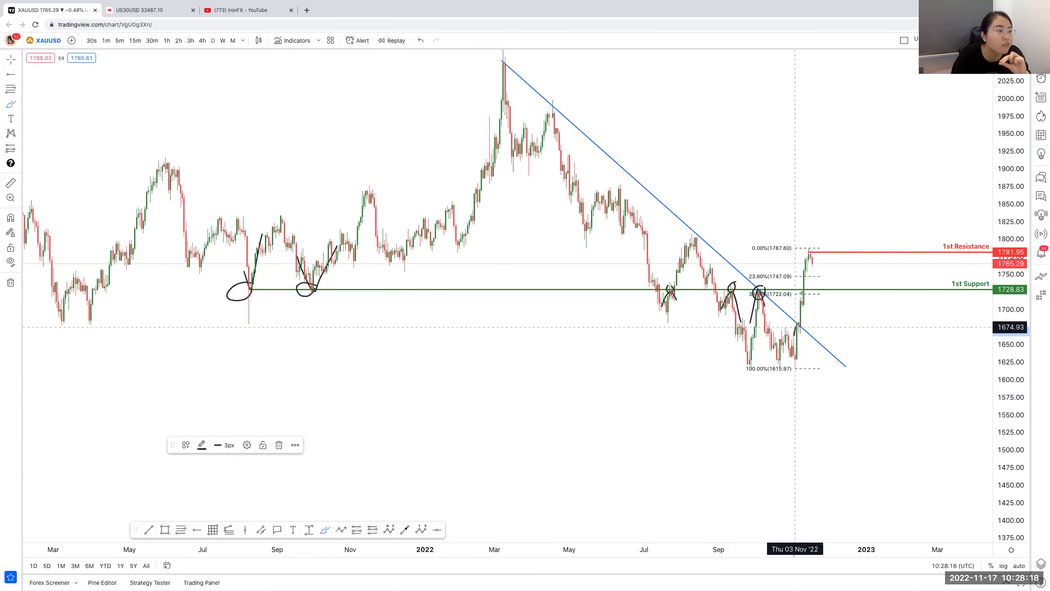
{"action": "mouse_move", "coordinate": [794, 336]}
{"action": "left_mouse_down"}
{"action": "mouse_move", "coordinate": [803, 286]}
{"action": "mouse_move", "coordinate": [835, 286]}
{"action": "mouse_move", "coordinate": [840, 275]}
{"action": "left_mouse_up"}
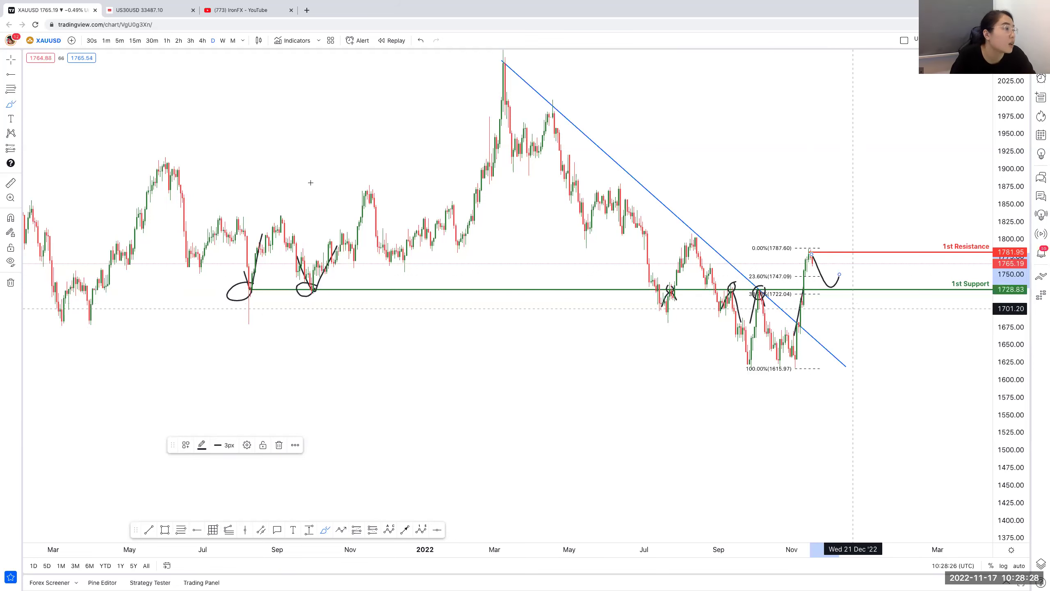
Step: Undo all the brush circles and strokes around the 1st Support line
{"action": "key", "text": "Delete"}
{"action": "left_click", "coordinate": [419, 40]}
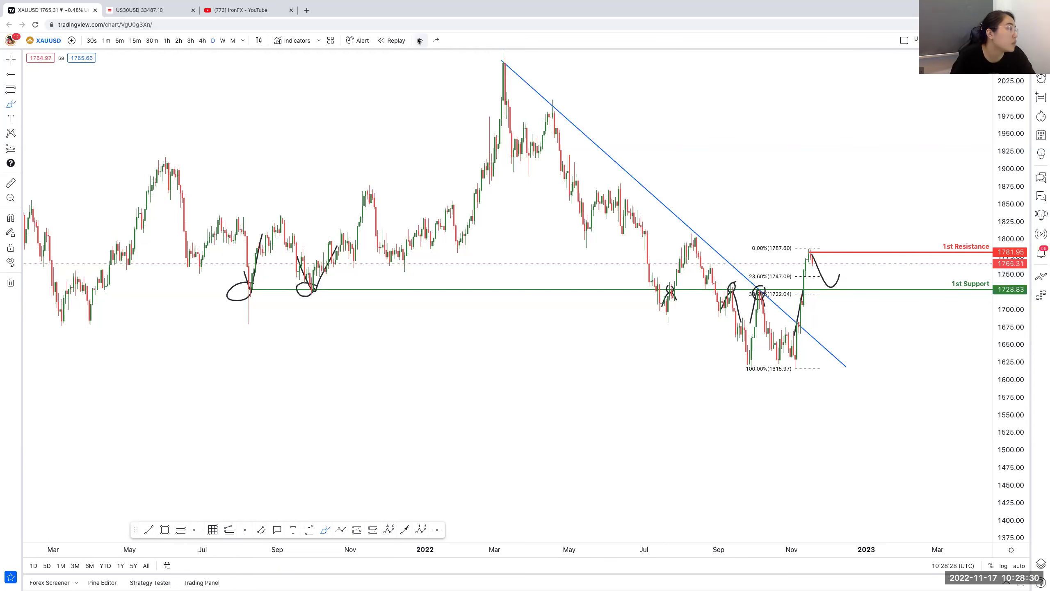
{"action": "left_click", "coordinate": [419, 40]}
{"action": "left_click", "coordinate": [419, 41]}
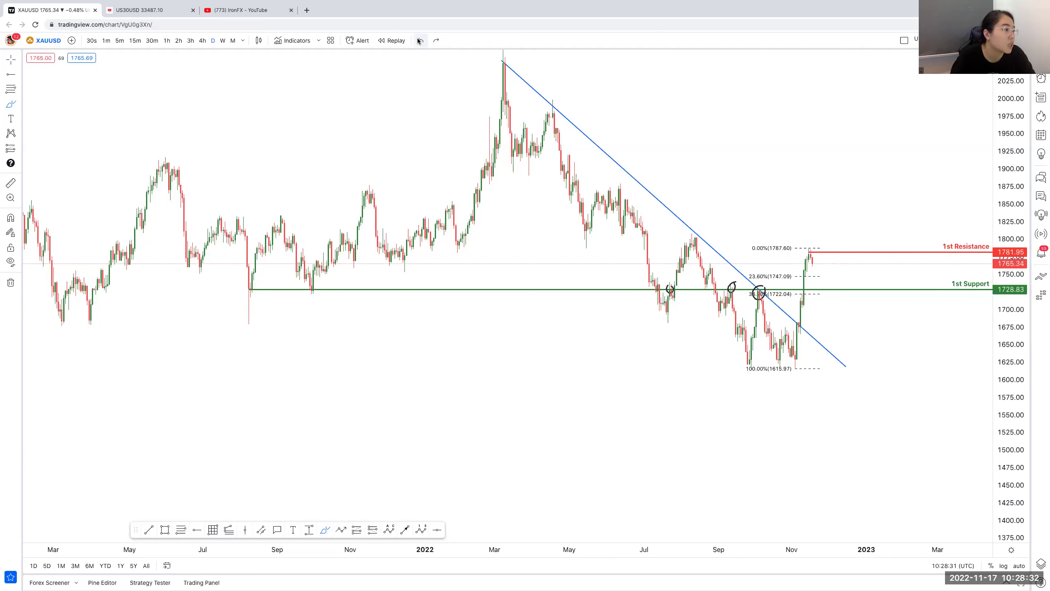
{"action": "left_click", "coordinate": [419, 41]}
{"action": "left_click", "coordinate": [419, 41]}
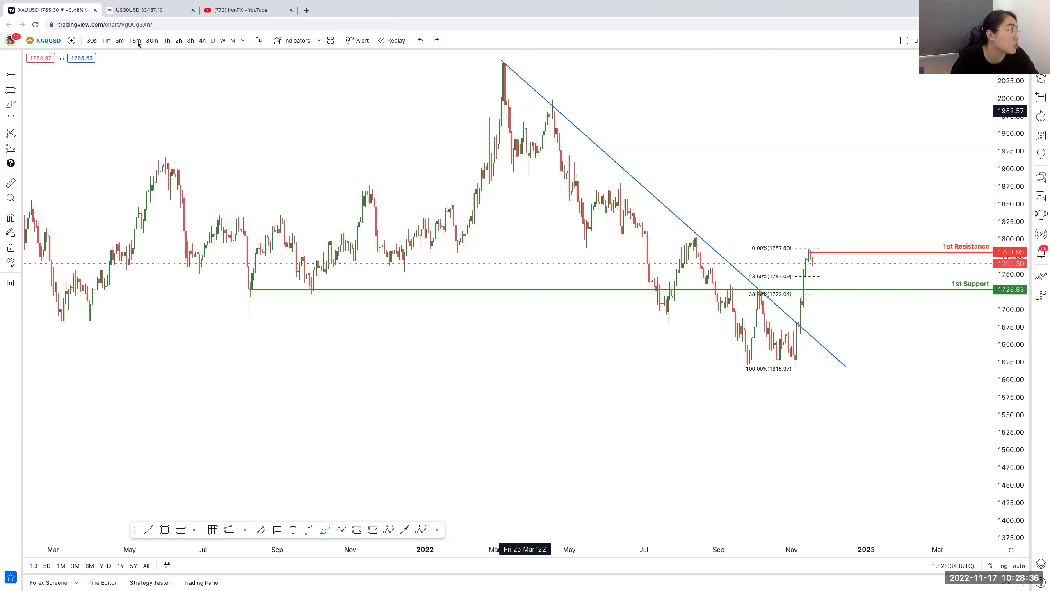
Step: Sketch a drop to 1st Support with a break below it and a rebound to 1st Resistance, and undo the strokes
{"action": "left_click", "coordinate": [9, 60]}
{"action": "left_click_drag", "start_coordinate": [599, 189], "coordinate": [456, 204]}
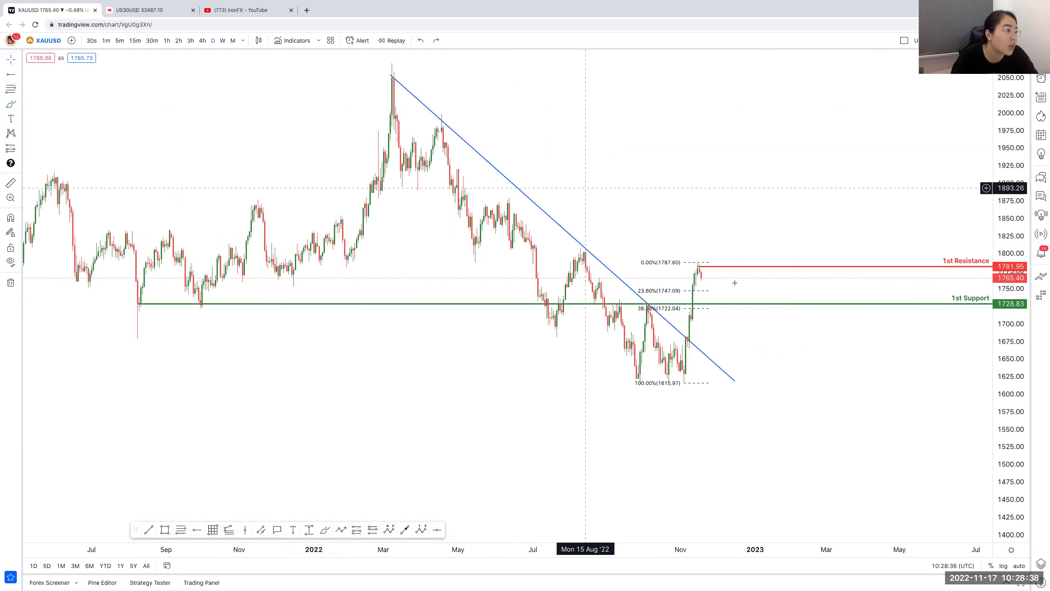
{"action": "scroll", "coordinate": [709, 308], "scroll_direction": "right", "scroll_amount": 2}
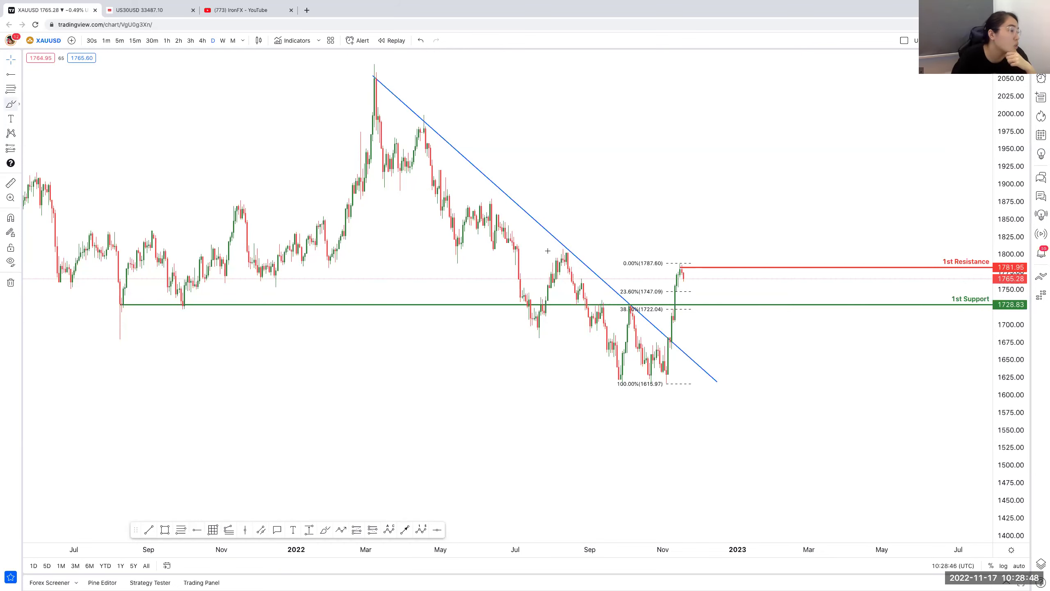
{"action": "left_click", "coordinate": [11, 103]}
{"action": "left_click_drag", "start_coordinate": [682, 274], "coordinate": [705, 297]}
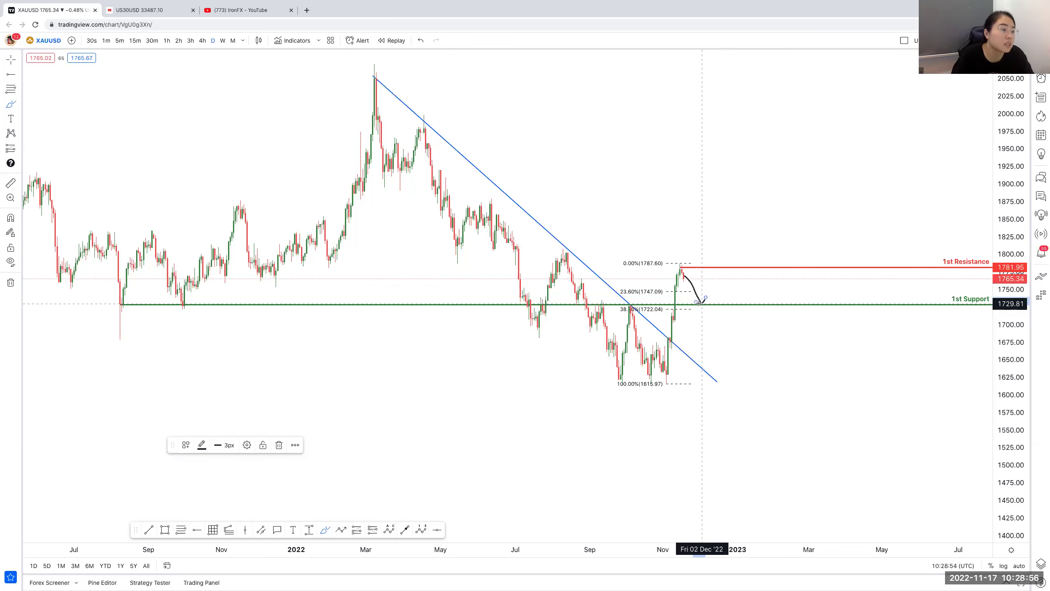
{"action": "mouse_move", "coordinate": [700, 301]}
{"action": "left_mouse_down"}
{"action": "mouse_move", "coordinate": [715, 345]}
{"action": "mouse_move", "coordinate": [731, 340]}
{"action": "left_mouse_up"}
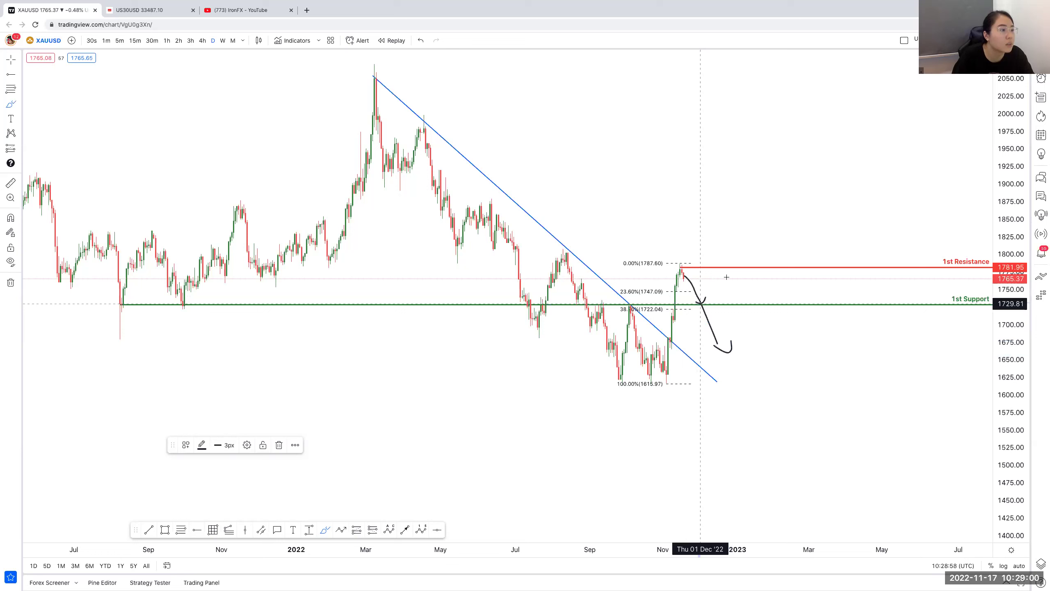
{"action": "left_click_drag", "start_coordinate": [700, 304], "coordinate": [732, 273]}
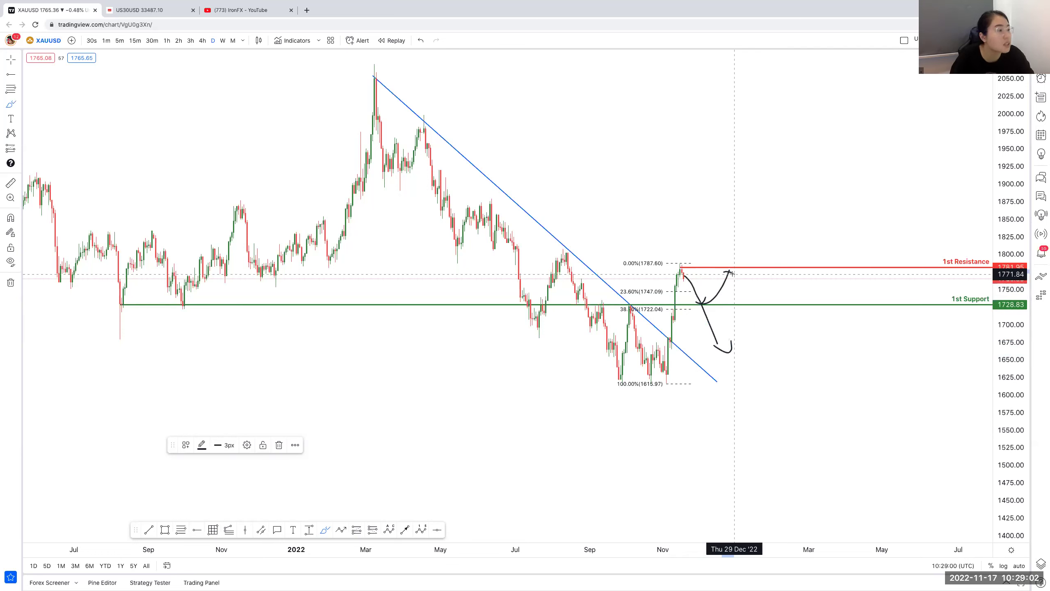
{"action": "left_click", "coordinate": [417, 41]}
{"action": "left_click", "coordinate": [417, 42]}
{"action": "left_click", "coordinate": [418, 42]}
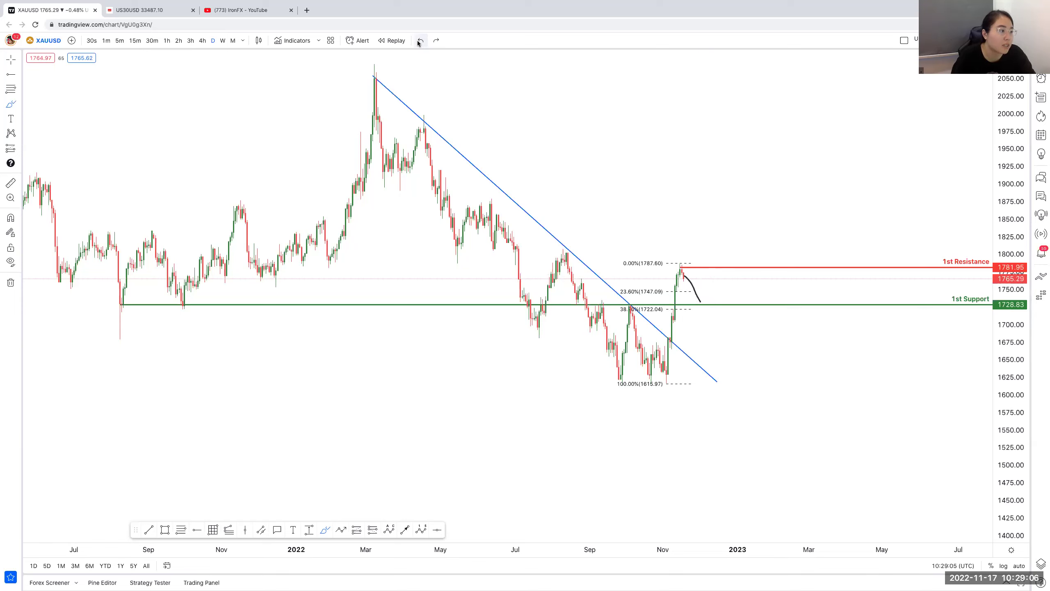
{"action": "left_click", "coordinate": [418, 42]}
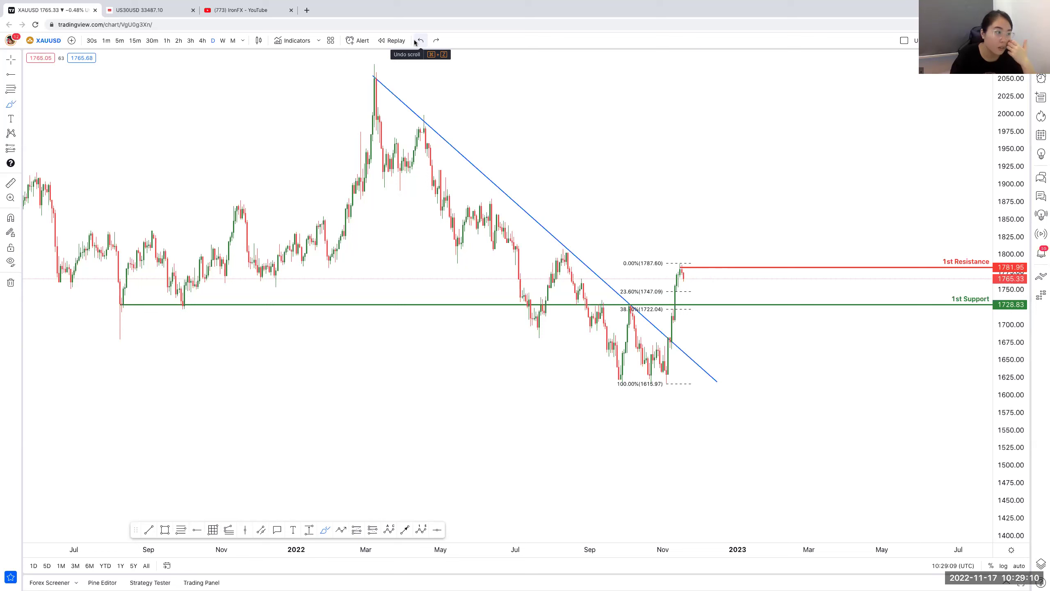
Step: Write the letters A and B with the brush in the empty area above the latest candles, and delete them
{"action": "left_click", "coordinate": [9, 104]}
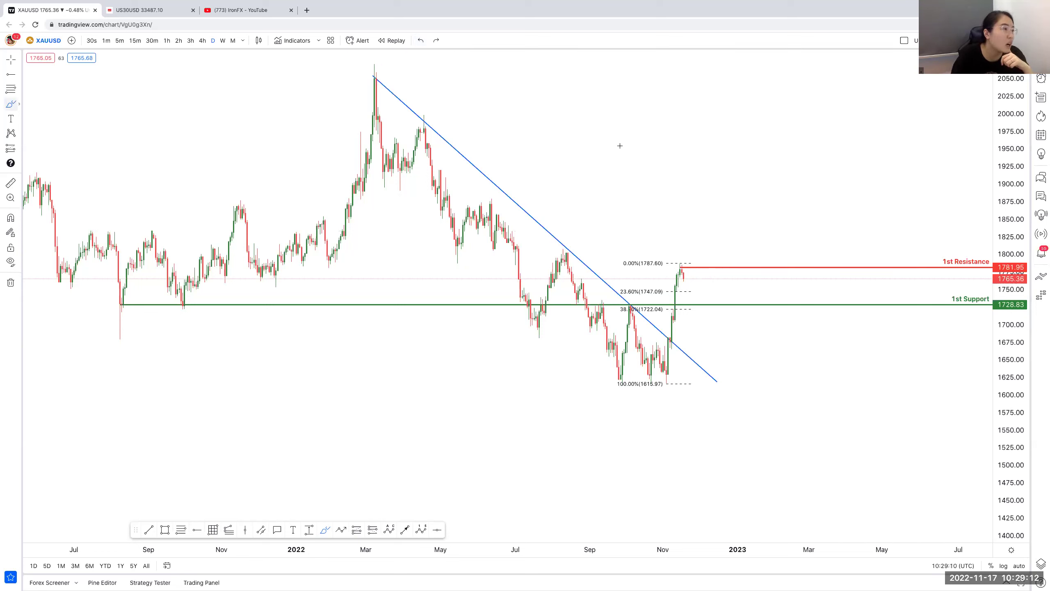
{"action": "left_click_drag", "start_coordinate": [687, 126], "coordinate": [689, 185]}
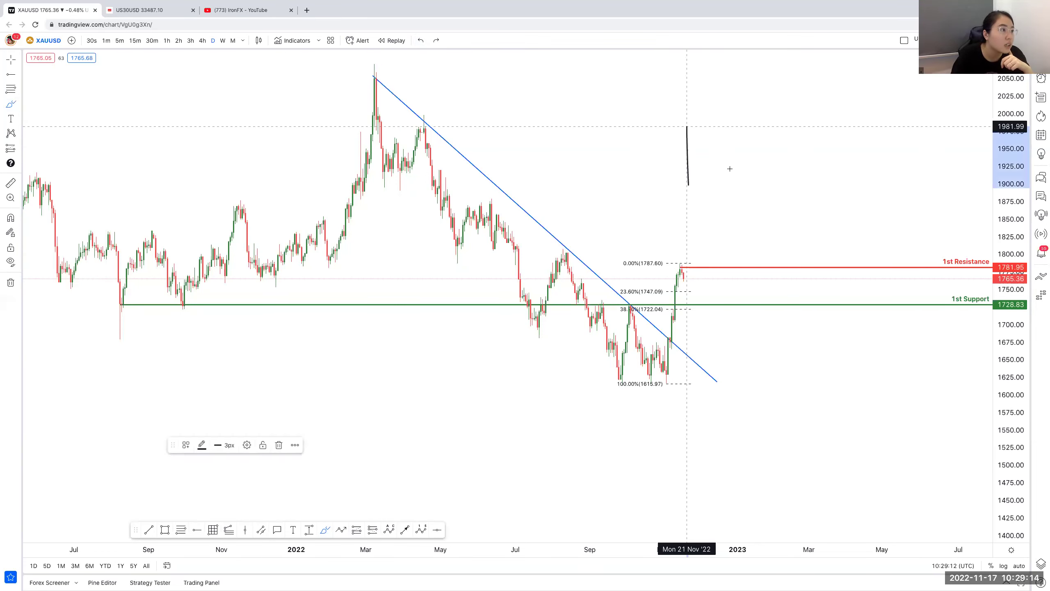
{"action": "mouse_move", "coordinate": [686, 126]}
{"action": "left_mouse_down"}
{"action": "mouse_move", "coordinate": [731, 180]}
{"action": "mouse_move", "coordinate": [696, 159]}
{"action": "left_mouse_up"}
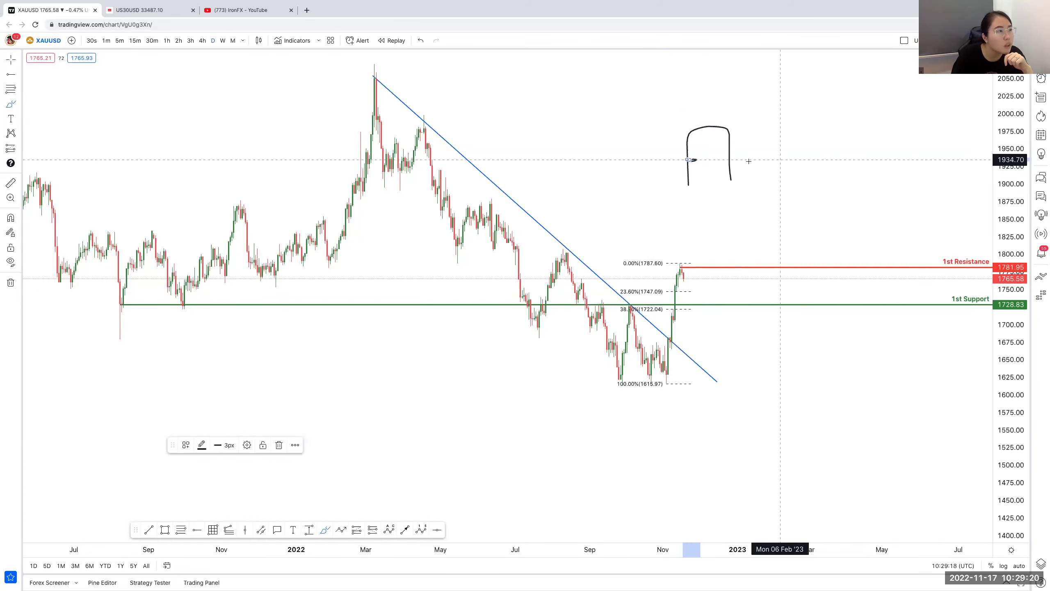
{"action": "mouse_move", "coordinate": [732, 159]}
{"action": "left_mouse_down"}
{"action": "mouse_move", "coordinate": [755, 184]}
{"action": "mouse_move", "coordinate": [736, 183]}
{"action": "left_mouse_up"}
{"action": "left_click_drag", "start_coordinate": [735, 136], "coordinate": [732, 156]}
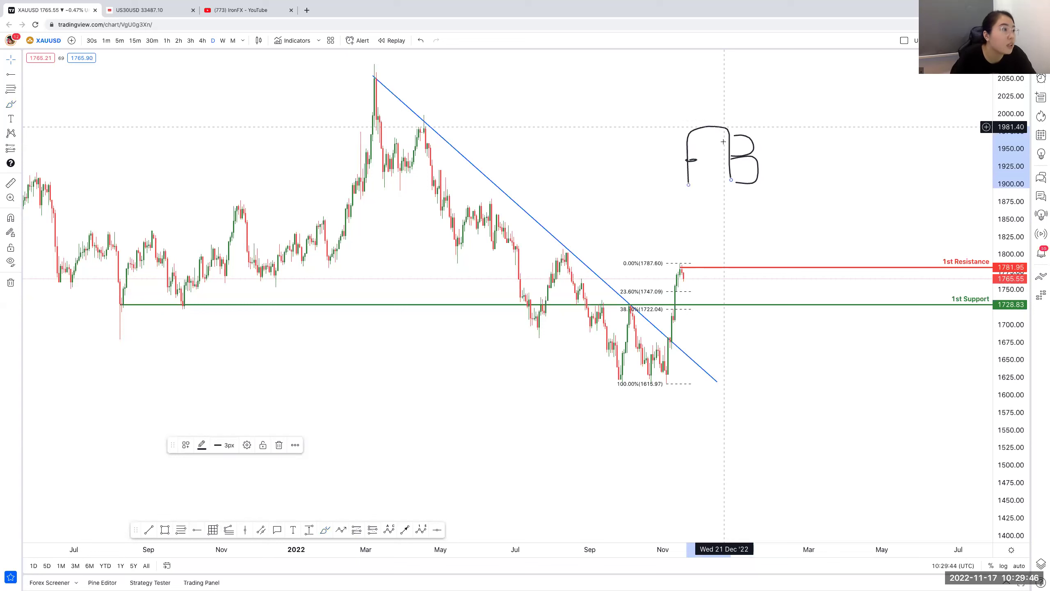
{"action": "key", "text": "Delete"}
{"action": "left_click", "coordinate": [752, 141]}
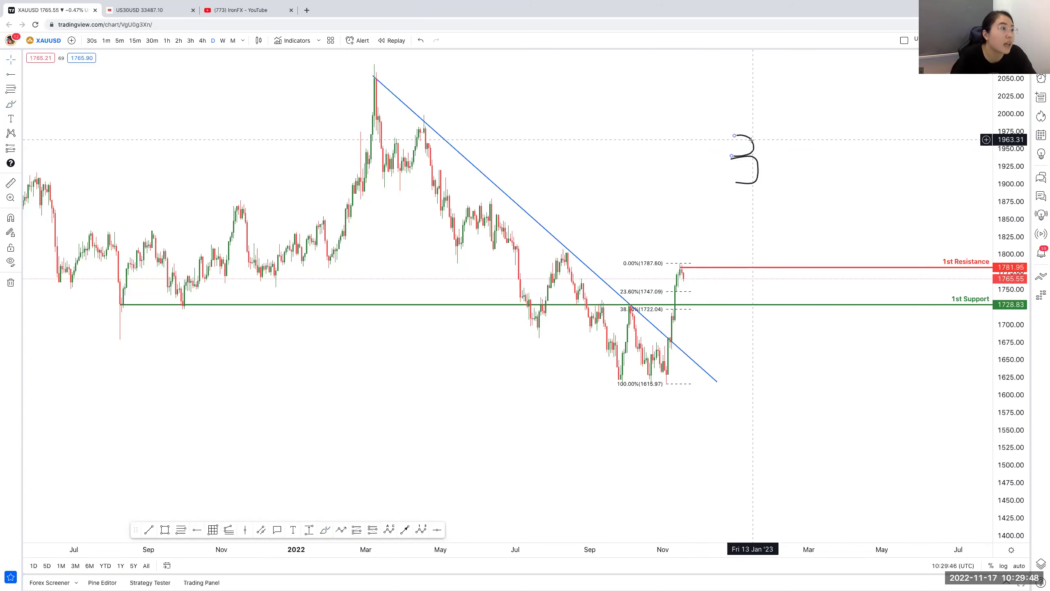
{"action": "key", "text": "Delete"}
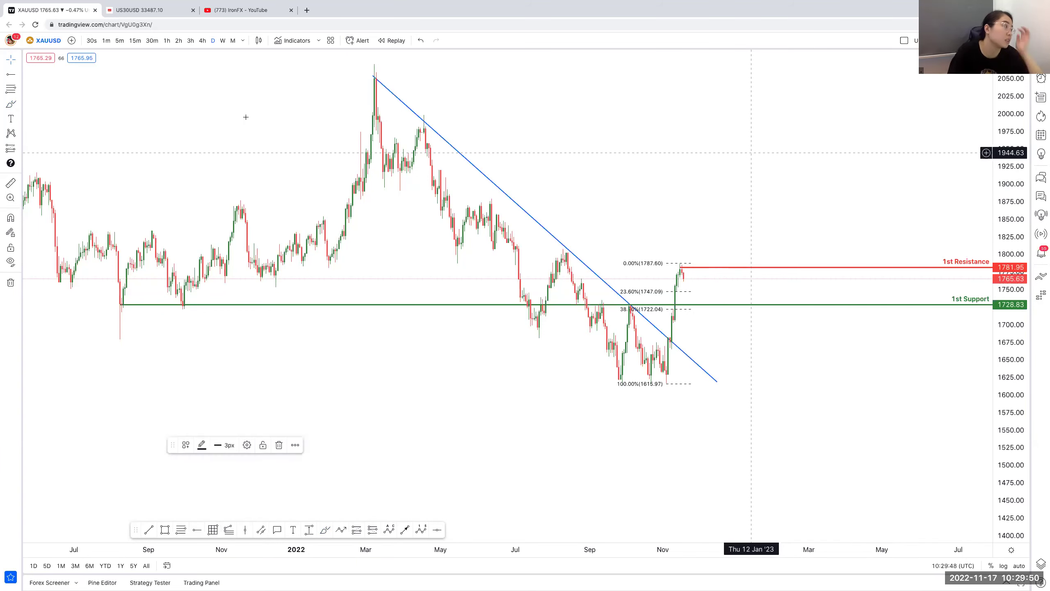
Step: Circle the latest candles, sketch a pullback to a circled spot on 1st Support and a rally towards 1st Resistance, and delete the strokes
{"action": "left_click", "coordinate": [10, 104]}
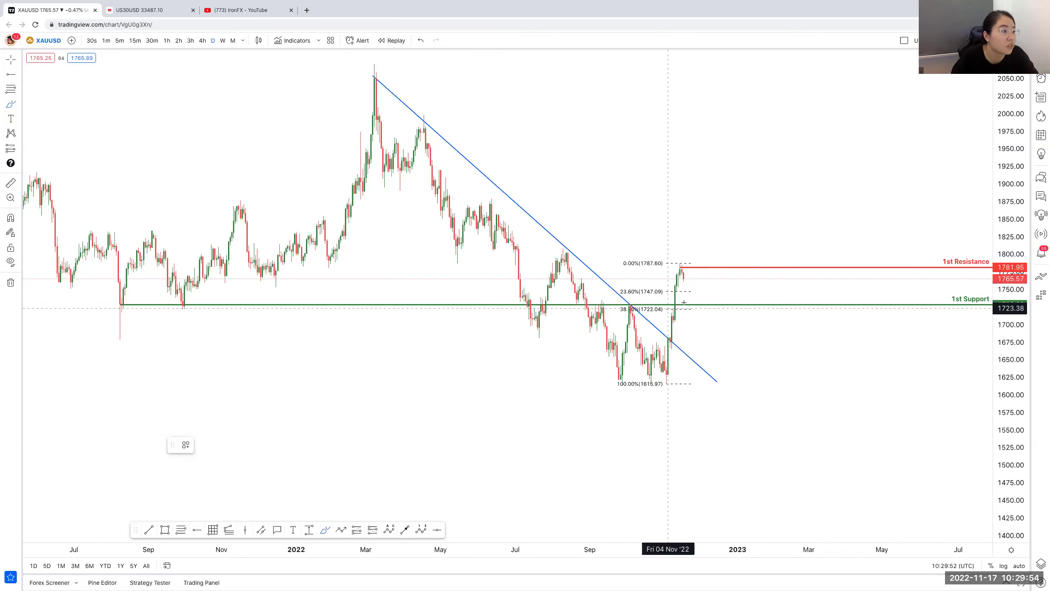
{"action": "left_click_drag", "start_coordinate": [680, 263], "coordinate": [714, 295]}
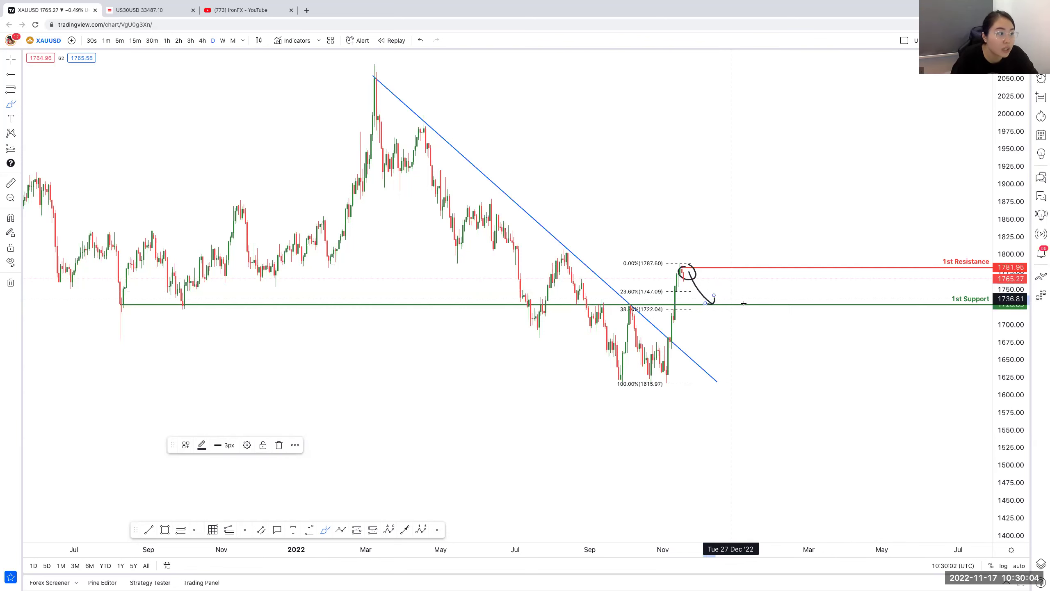
{"action": "mouse_move", "coordinate": [732, 299]}
{"action": "left_mouse_down"}
{"action": "mouse_move", "coordinate": [759, 272]}
{"action": "mouse_move", "coordinate": [765, 282]}
{"action": "left_mouse_up"}
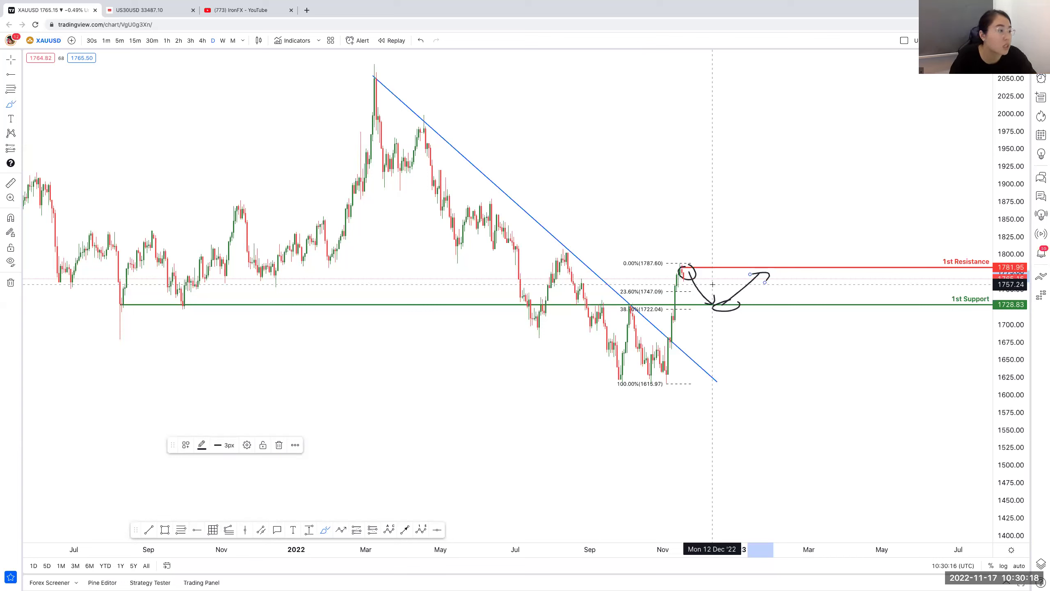
{"action": "middle_click", "coordinate": [692, 282]}
{"action": "middle_click", "coordinate": [714, 303]}
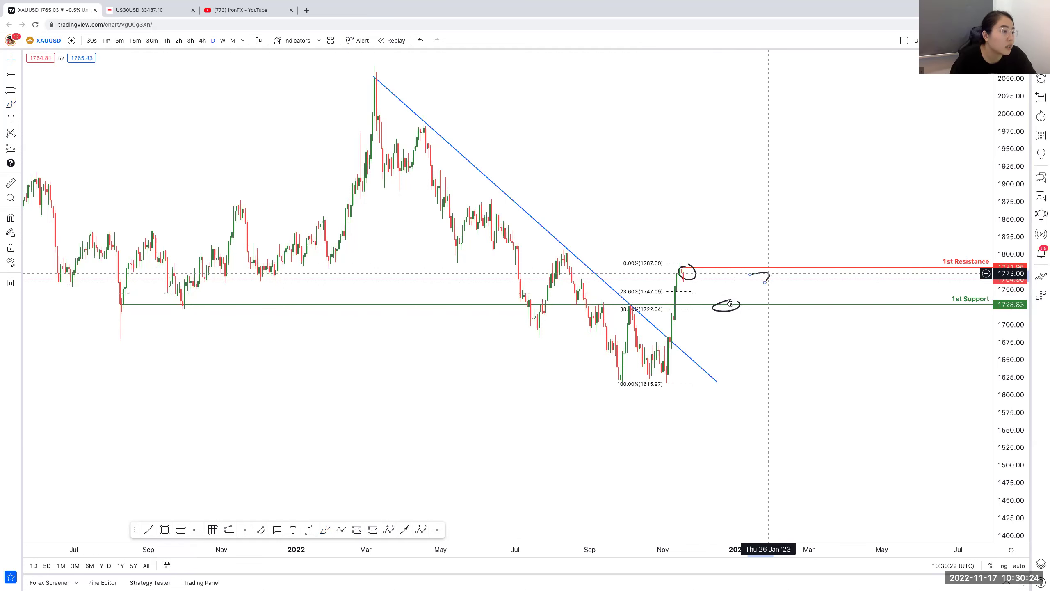
{"action": "key", "text": "Delete"}
{"action": "key", "text": "Delete"}
{"action": "left_click", "coordinate": [691, 281]}
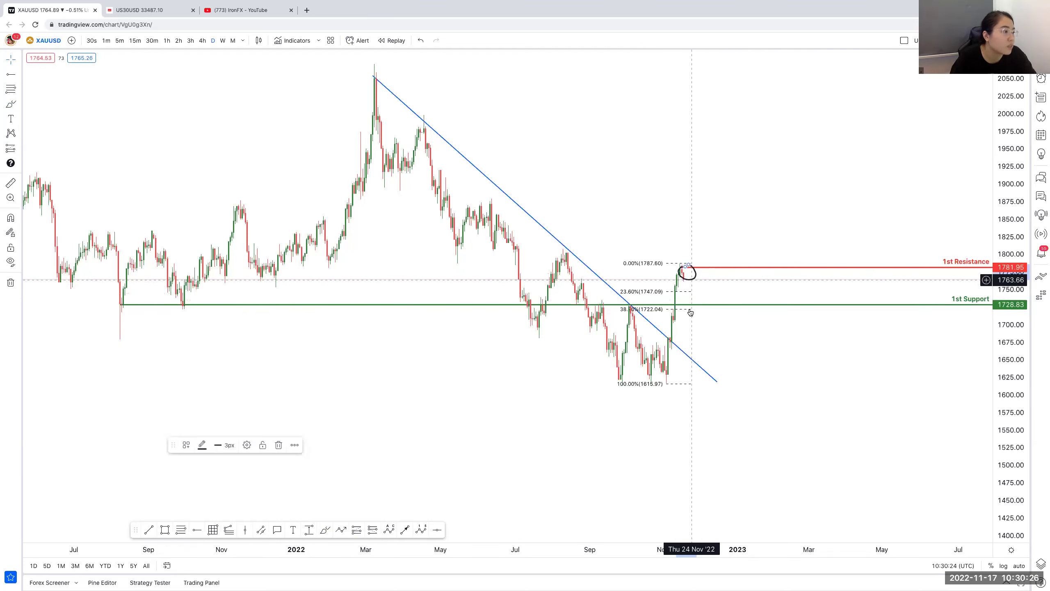
{"action": "key", "text": "Delete"}
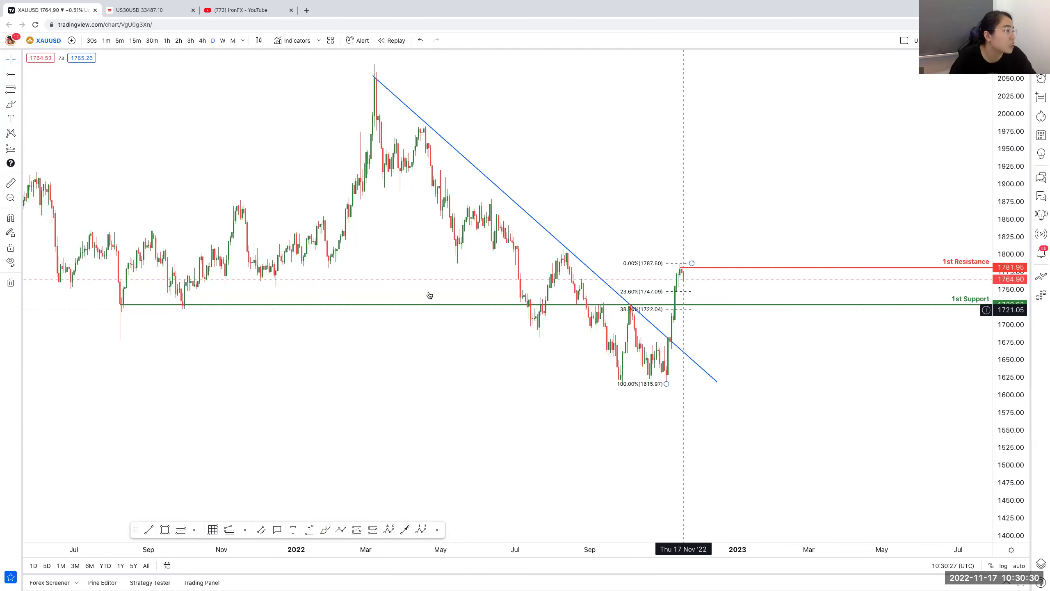
Step: Hide the 0, 0.236 and 1 levels of the Fib Retracement, keeping only the 0.382 level
{"action": "double_click", "coordinate": [683, 309]}
{"action": "left_click", "coordinate": [443, 232]}
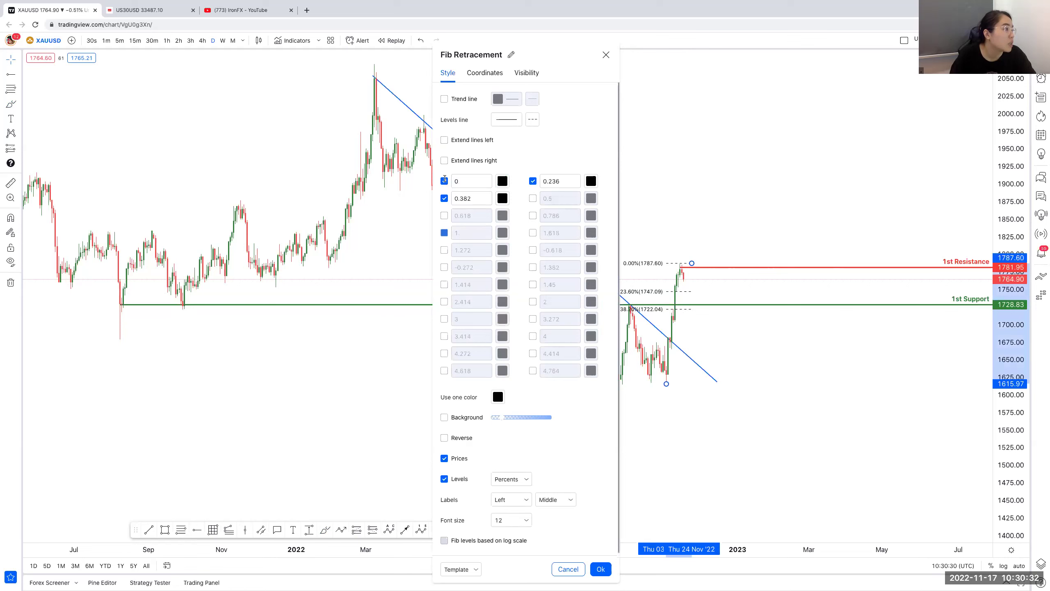
{"action": "left_click", "coordinate": [443, 181]}
{"action": "left_click", "coordinate": [532, 181]}
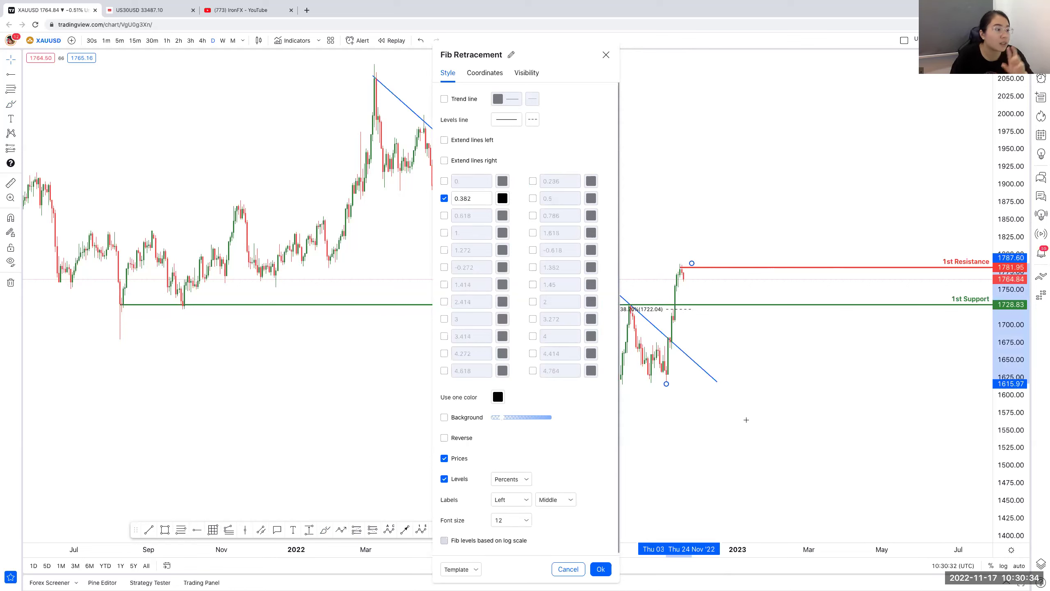
{"action": "key", "text": "Return"}
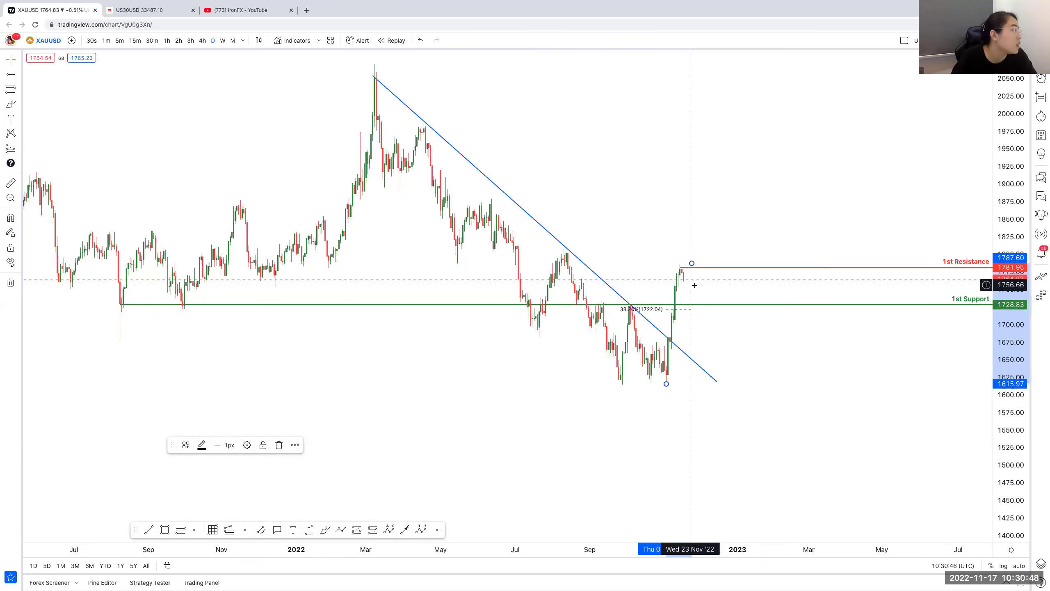
Step: Draw a Trend-Based Fib Extension from the early October high at 1730.39 to the 1615.97 low and up to 1787.01
{"action": "left_click", "coordinate": [19, 89]}
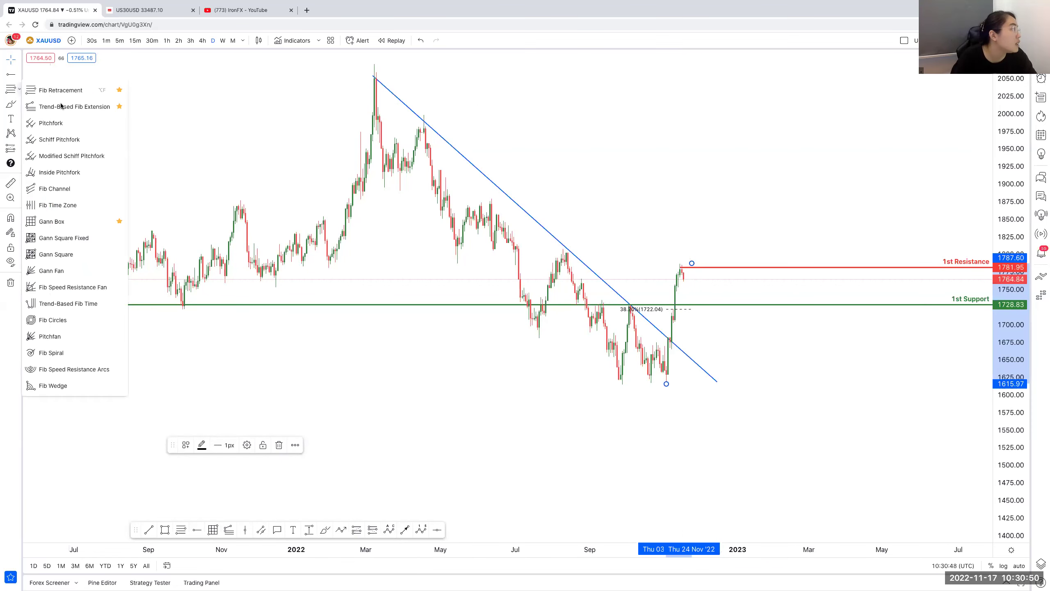
{"action": "left_click", "coordinate": [74, 106]}
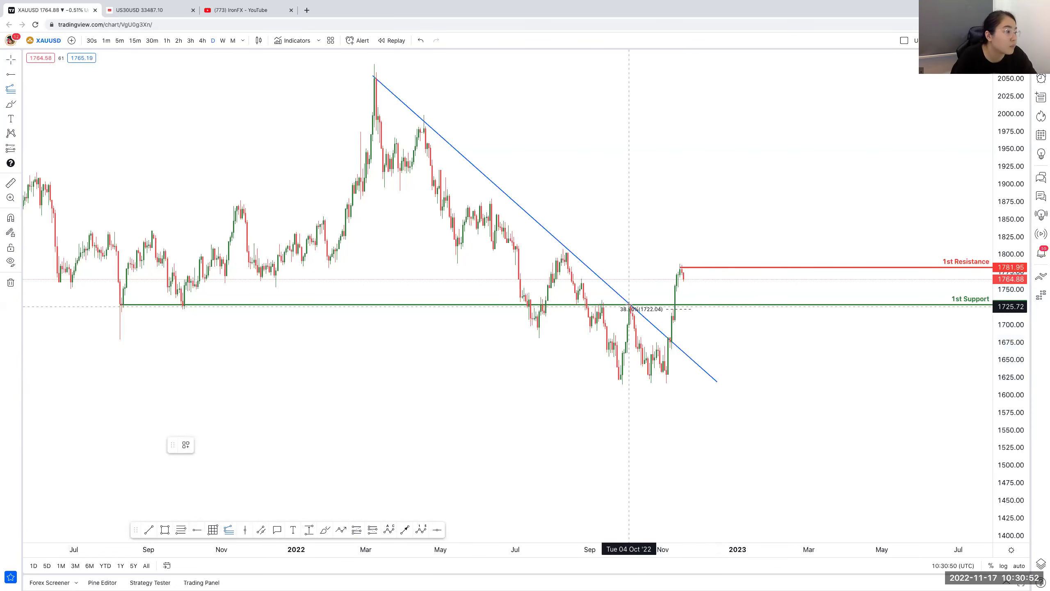
{"action": "left_click", "coordinate": [628, 305]}
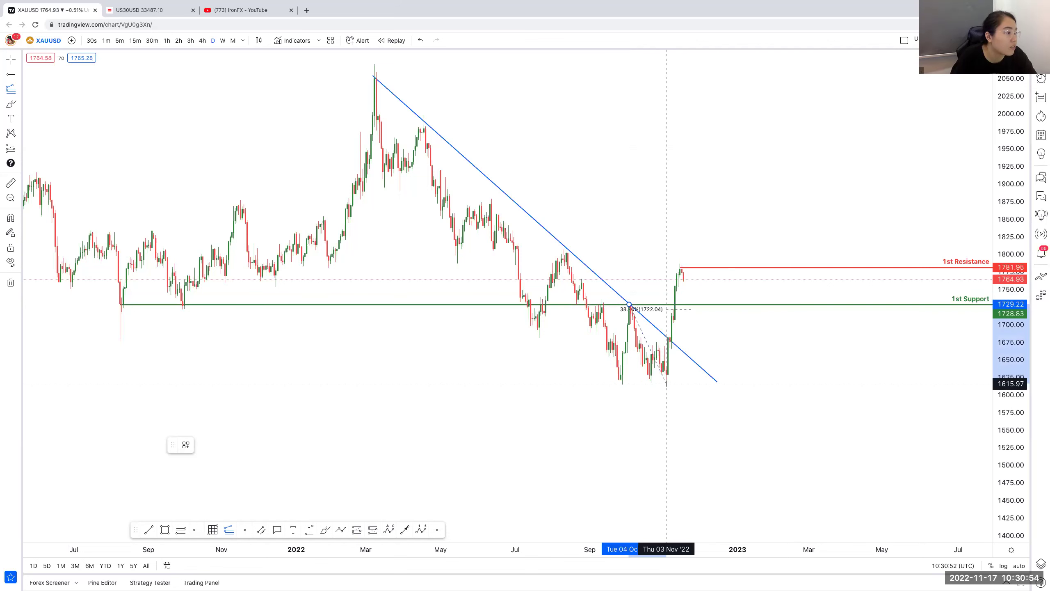
{"action": "left_click", "coordinate": [666, 383]}
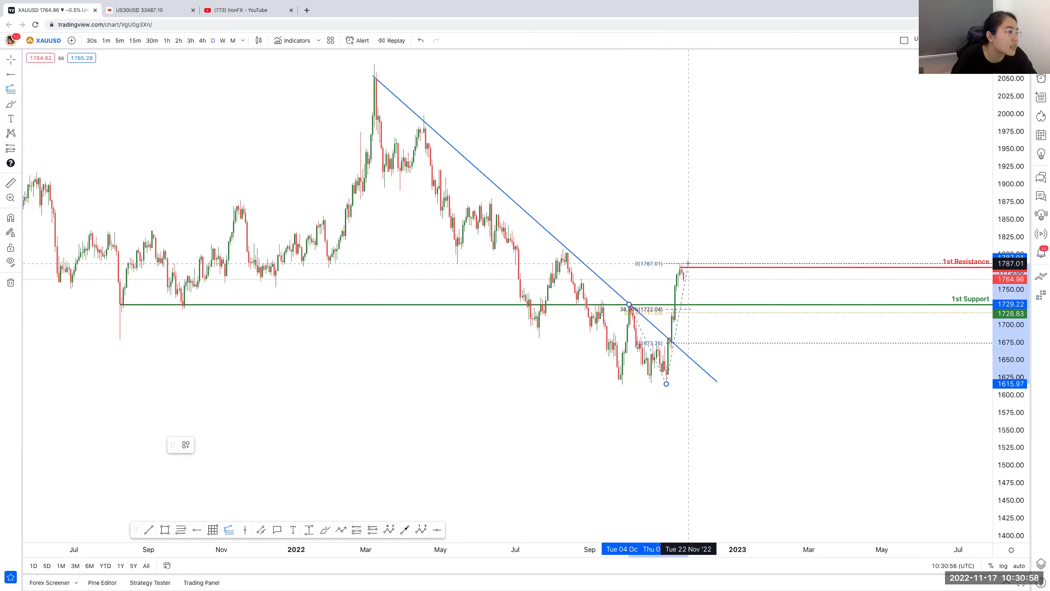
{"action": "left_click", "coordinate": [688, 264]}
{"action": "left_click_drag", "start_coordinate": [629, 305], "coordinate": [628, 303]}
Step: Hide the 0 and 1 levels of the Trend-Based Fib Extension, keeping only the 0.618 level
{"action": "double_click", "coordinate": [629, 303]}
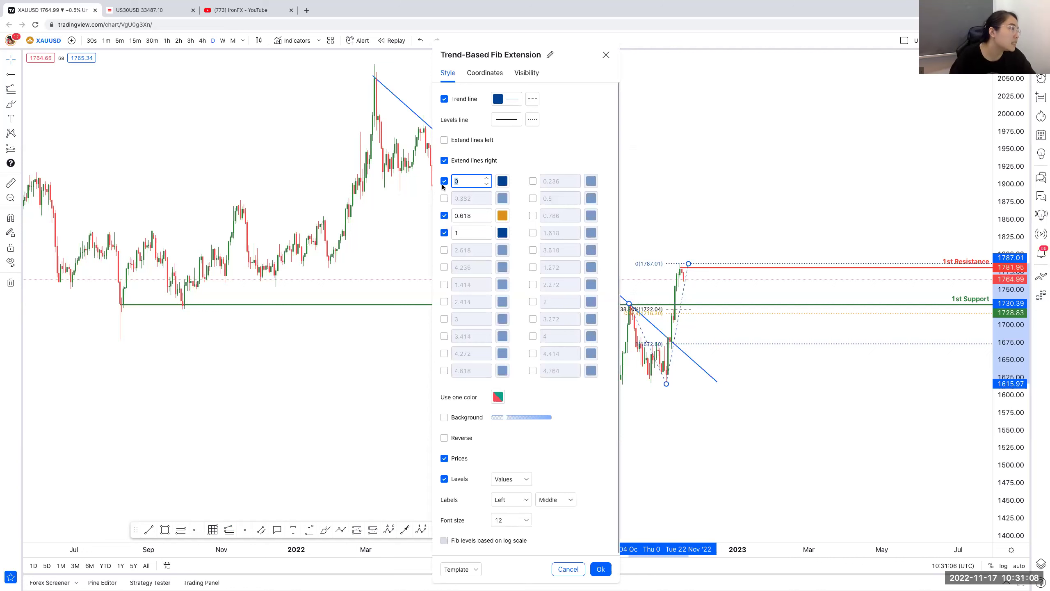
{"action": "left_click", "coordinate": [444, 181]}
{"action": "left_click", "coordinate": [444, 233]}
{"action": "left_click", "coordinate": [643, 475]}
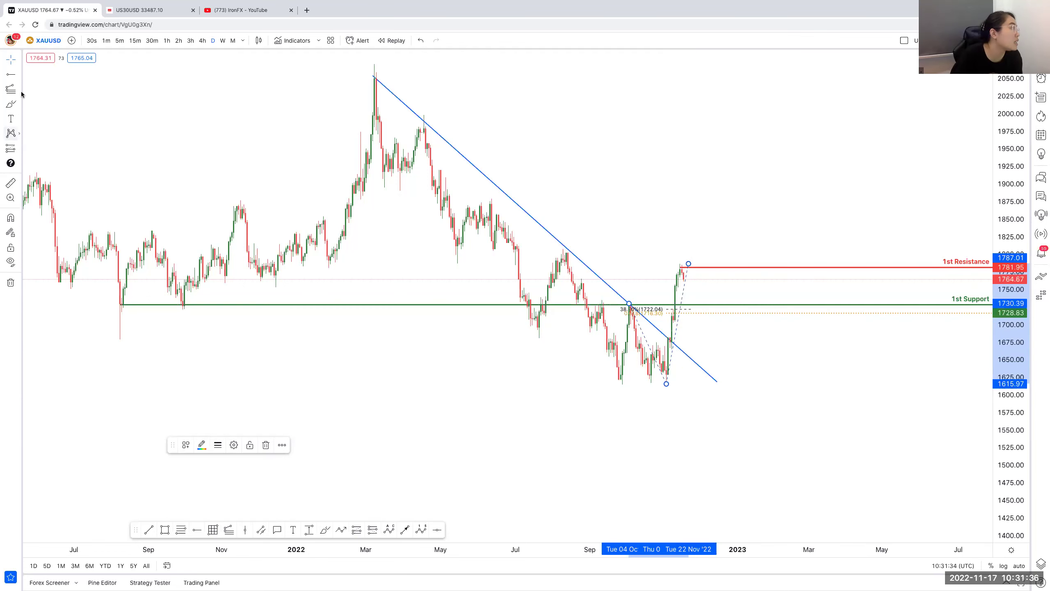
Step: Draw a rectangle support zone from the August 2021 low on the 1st Support line to 20 Dec '22, reaching down to about 1715.79
{"action": "left_click", "coordinate": [19, 104]}
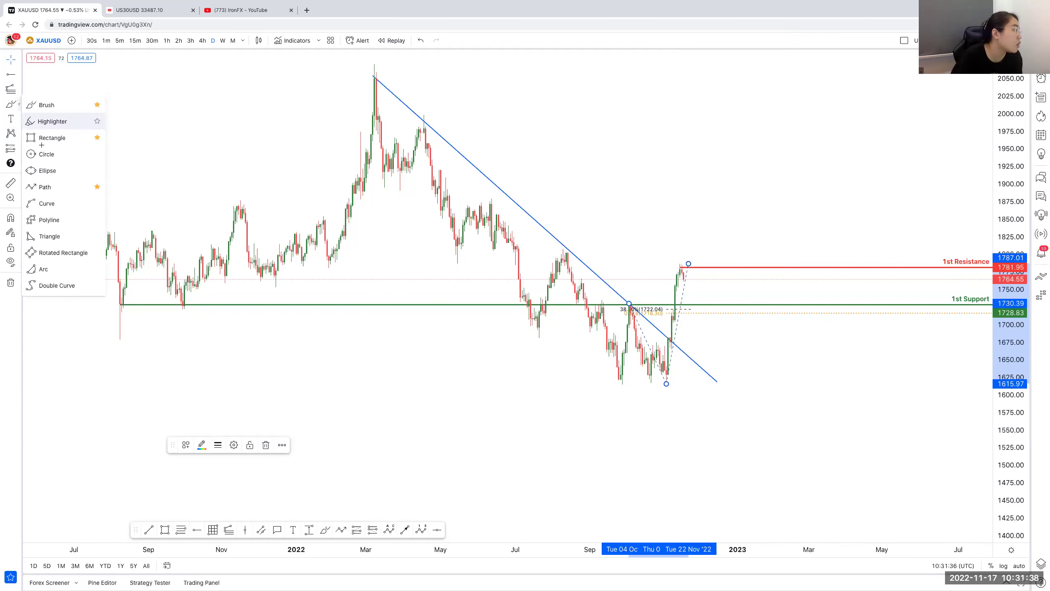
{"action": "left_click", "coordinate": [42, 140]}
{"action": "left_click", "coordinate": [120, 304]}
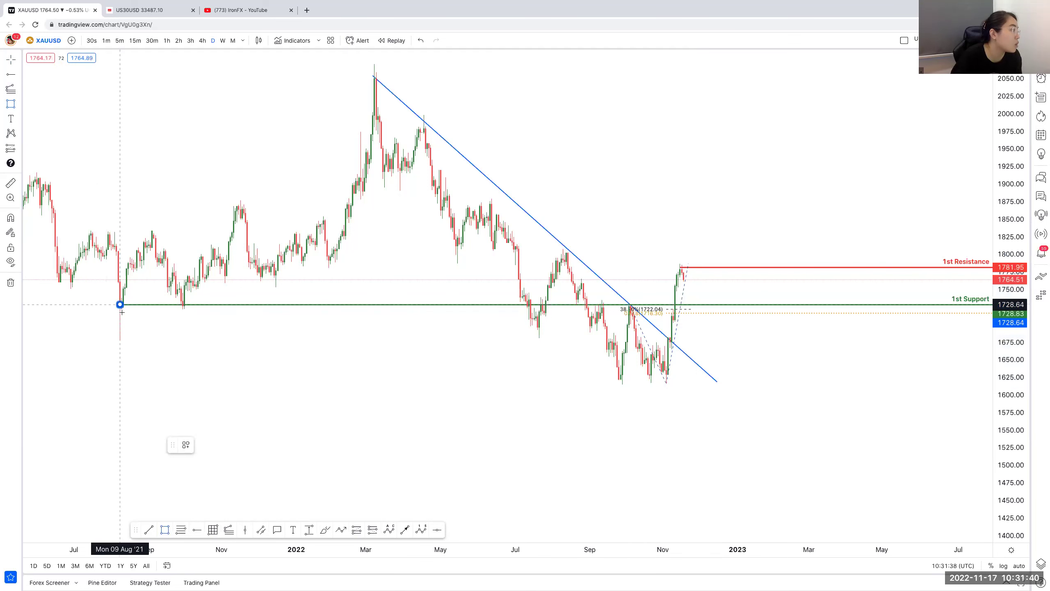
{"action": "left_click", "coordinate": [710, 309]}
{"action": "double_click", "coordinate": [723, 313]}
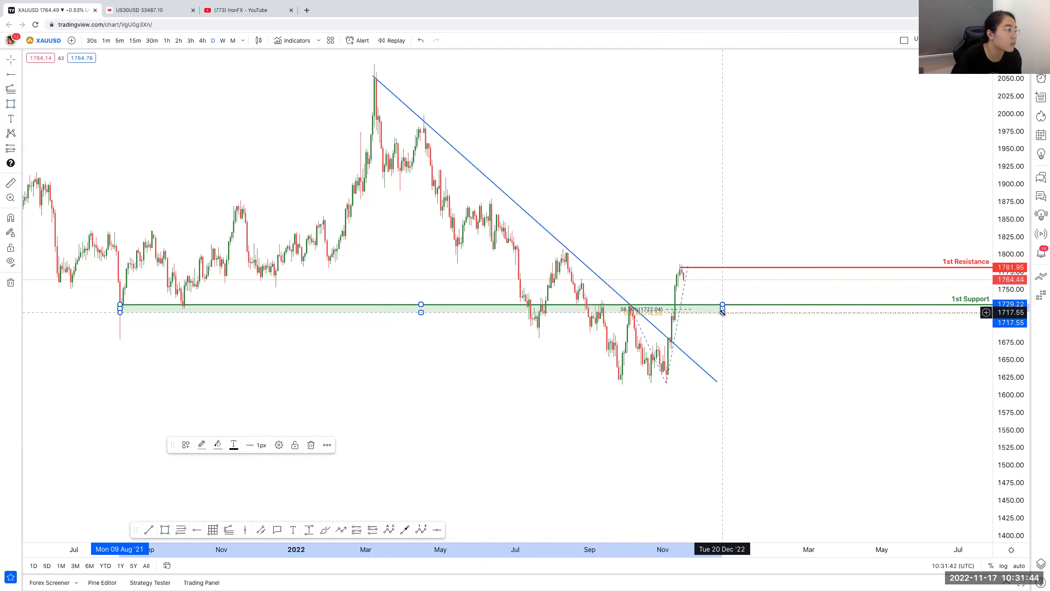
{"action": "left_click", "coordinate": [463, 255]}
{"action": "left_click", "coordinate": [583, 374]}
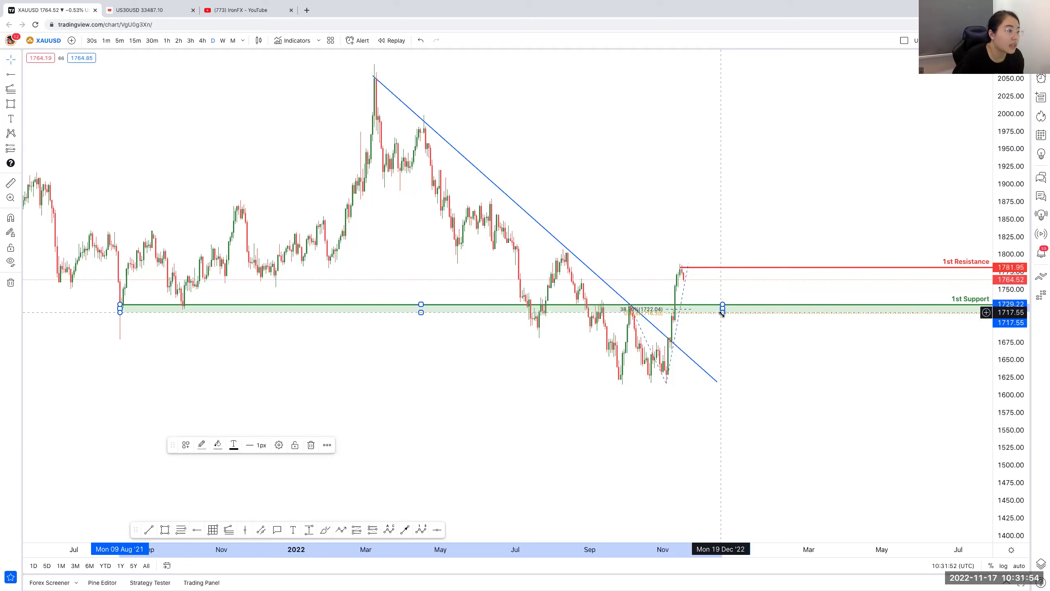
{"action": "left_click_drag", "start_coordinate": [722, 313], "coordinate": [722, 314]}
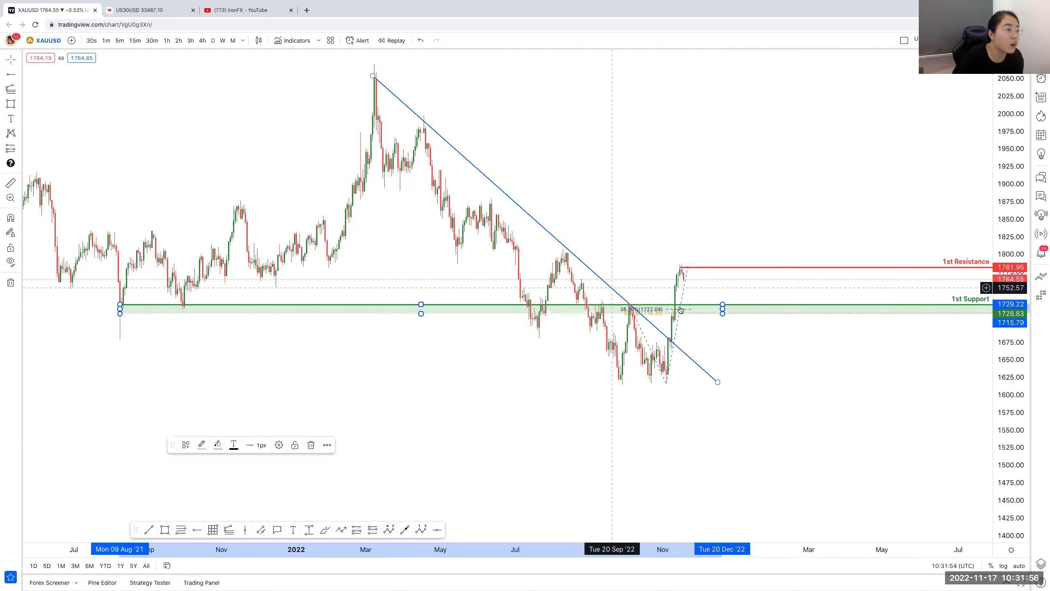
Step: Sketch a pullback from the latest candles to the support zone and a rally to 1st Resistance with the brush, and undo the strokes
{"action": "left_click", "coordinate": [20, 89]}
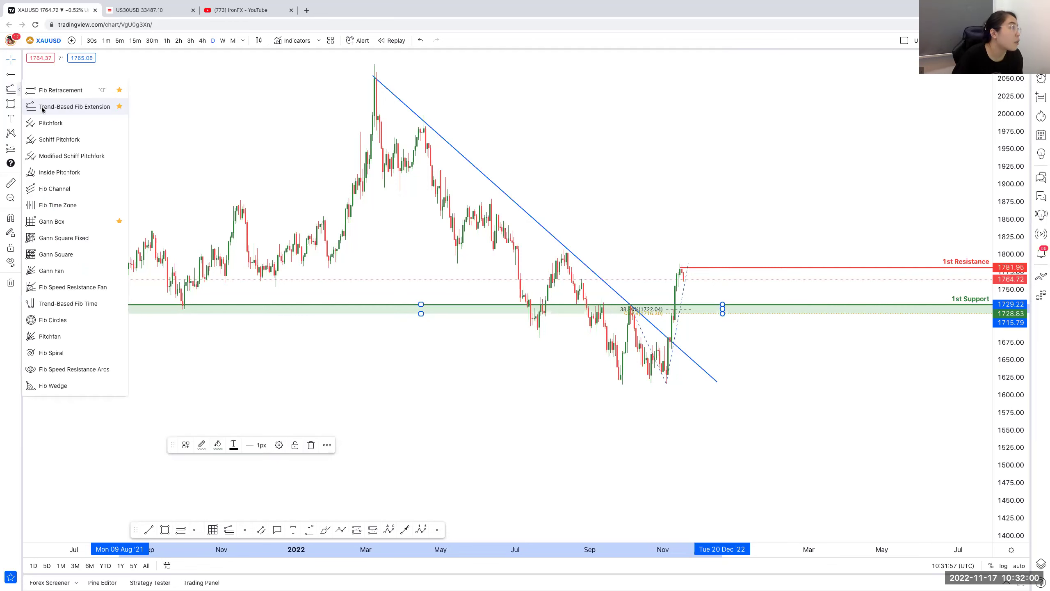
{"action": "left_click", "coordinate": [19, 104]}
{"action": "left_click_drag", "start_coordinate": [684, 285], "coordinate": [697, 308]}
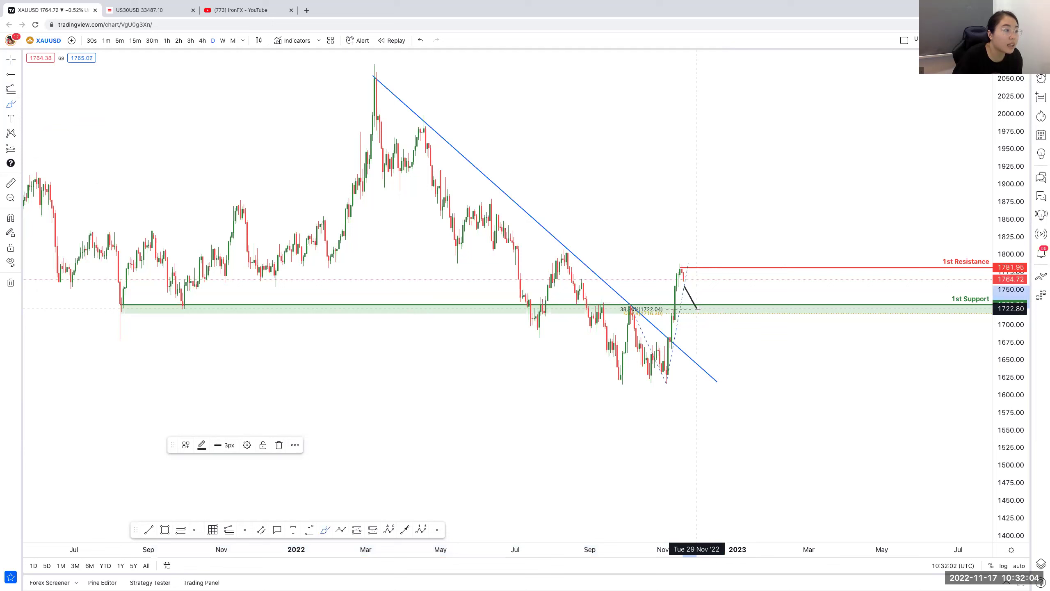
{"action": "left_click", "coordinate": [418, 40]}
{"action": "left_click_drag", "start_coordinate": [699, 311], "coordinate": [725, 278]}
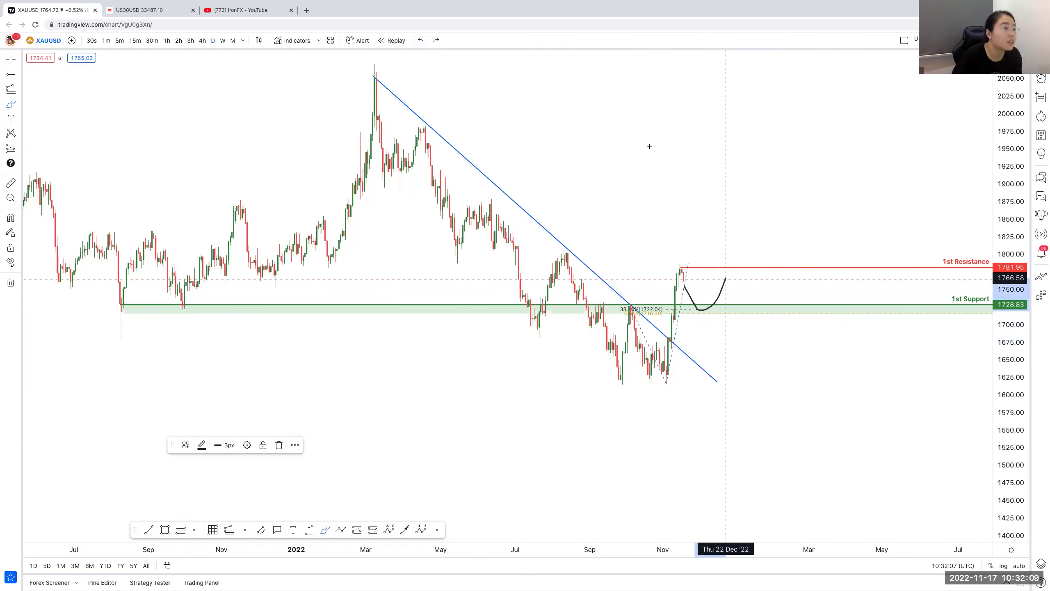
{"action": "left_click", "coordinate": [421, 41]}
{"action": "key", "text": "ctrl+z"}
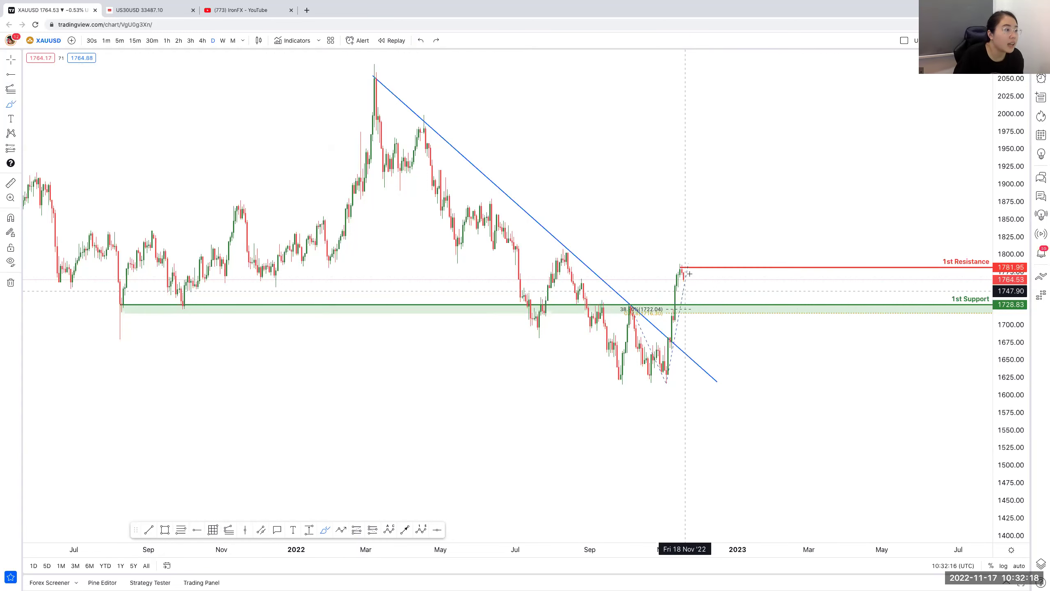
Step: Sketch an arrow down to the support zone and a rally arrow through 1st Resistance, and undo the rally arrow
{"action": "left_click", "coordinate": [708, 306]}
{"action": "left_click_drag", "start_coordinate": [712, 306], "coordinate": [753, 243]}
{"action": "left_click_drag", "start_coordinate": [731, 247], "coordinate": [757, 252]}
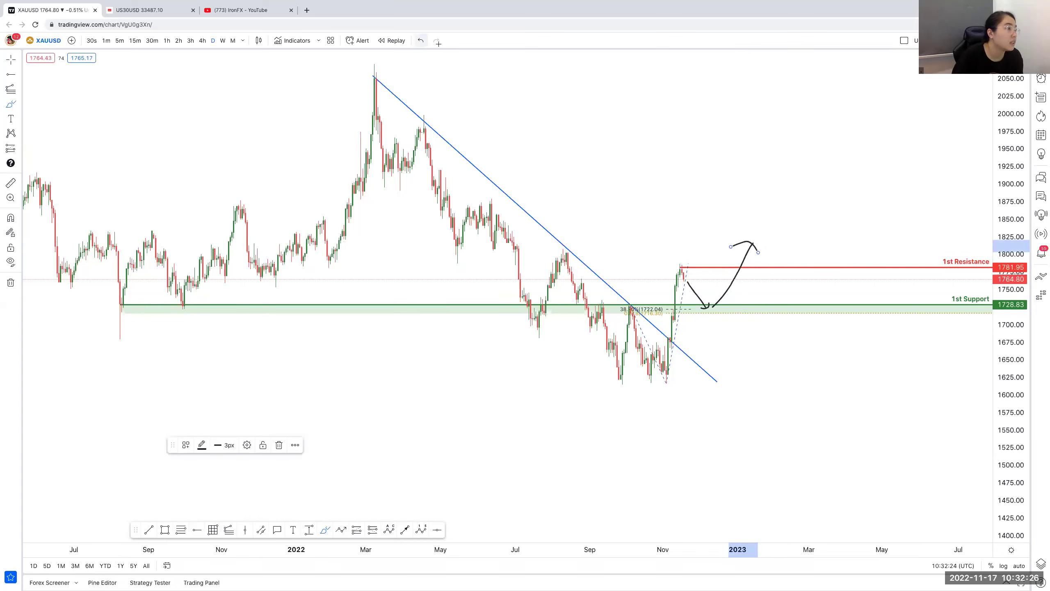
{"action": "left_click", "coordinate": [420, 40]}
{"action": "left_click", "coordinate": [420, 41]}
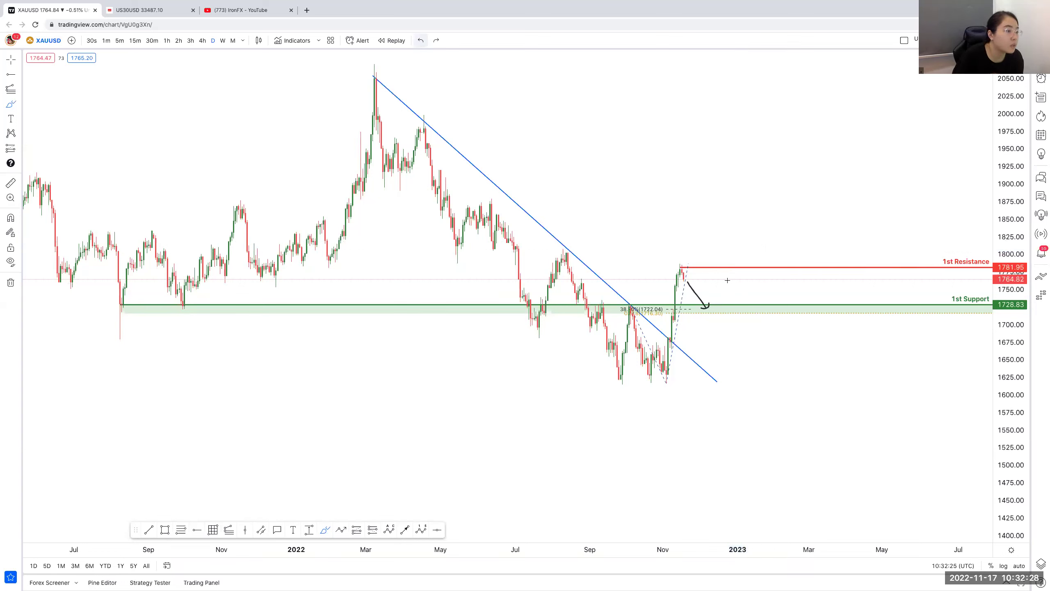
Step: Sketch a rally arrow from the support zone to 1st Resistance and another up to about 1890, and undo all the arrow strokes
{"action": "mouse_move", "coordinate": [711, 307]}
{"action": "left_mouse_down"}
{"action": "mouse_move", "coordinate": [731, 275]}
{"action": "mouse_move", "coordinate": [736, 283]}
{"action": "mouse_move", "coordinate": [751, 224]}
{"action": "mouse_move", "coordinate": [778, 213]}
{"action": "left_mouse_up"}
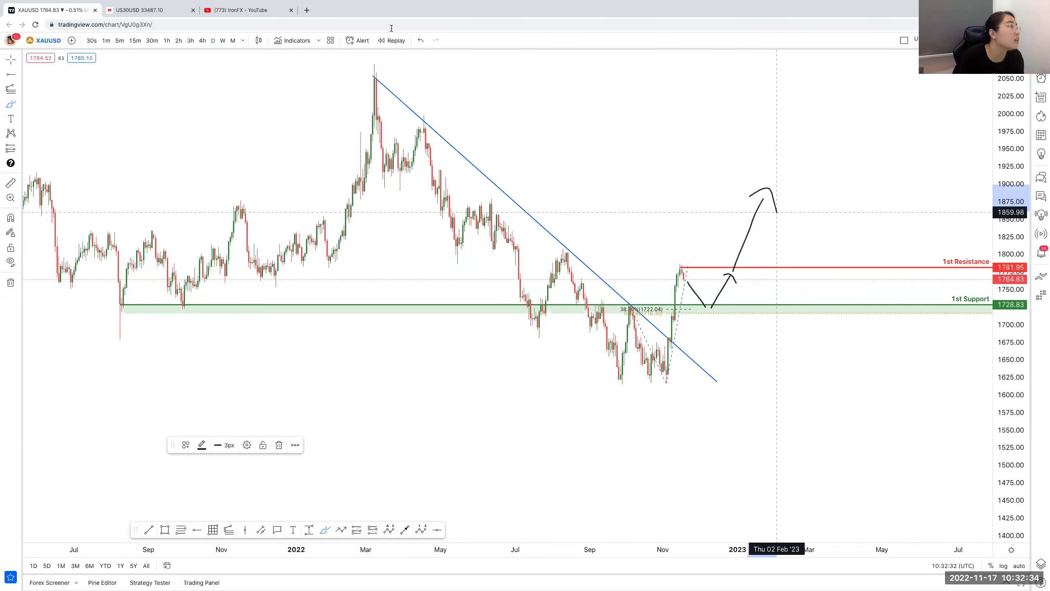
{"action": "left_click", "coordinate": [421, 41]}
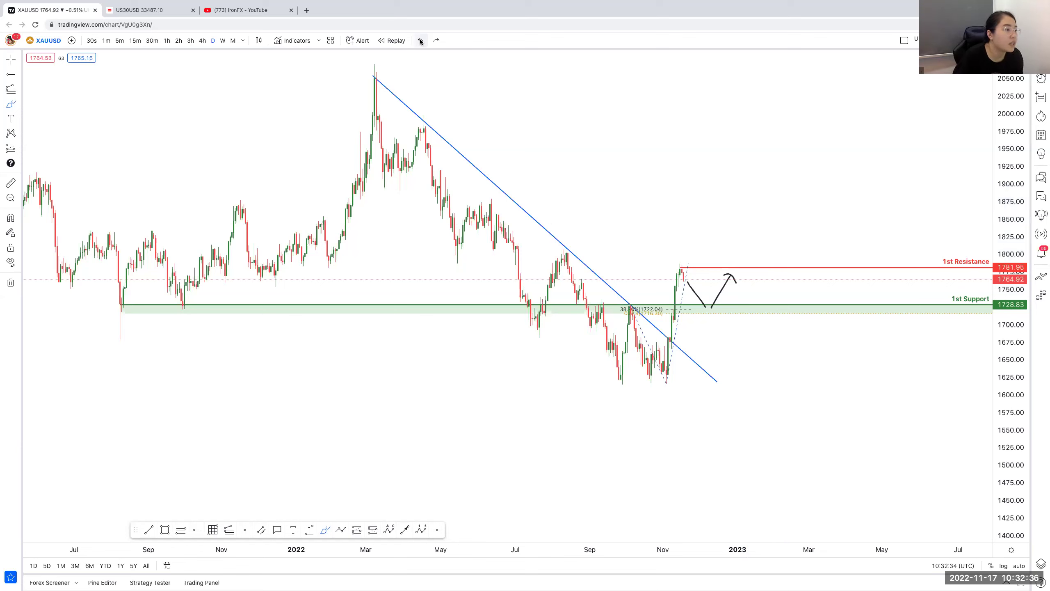
{"action": "left_click", "coordinate": [421, 41]}
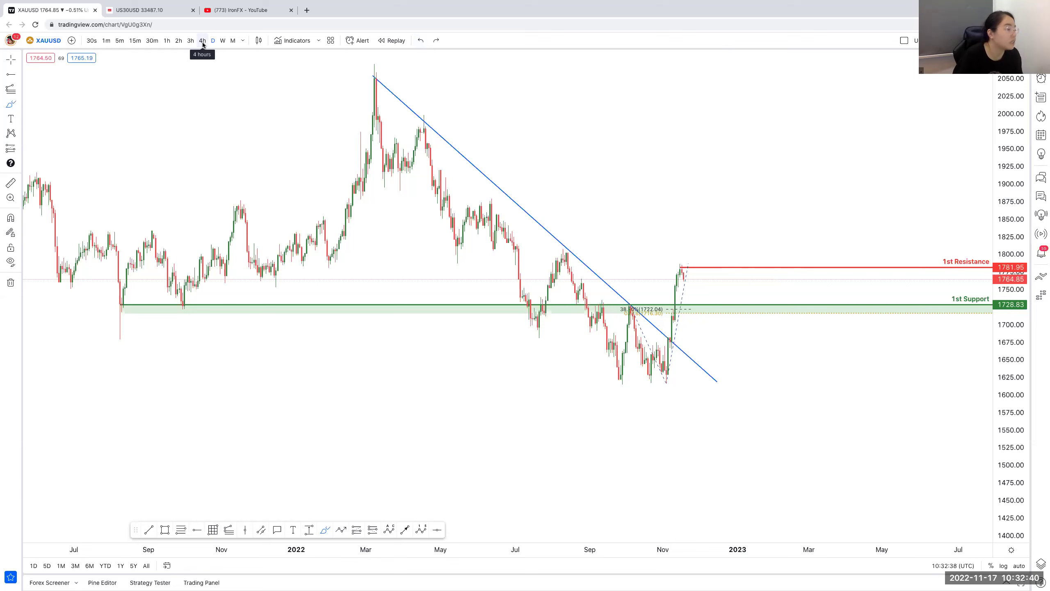
Step: Compare the support zone, 1st Resistance and broken downtrend line on the daily and 4-hour gold charts
{"action": "scroll", "coordinate": [640, 109], "scroll_direction": "up", "scroll_amount": 5}
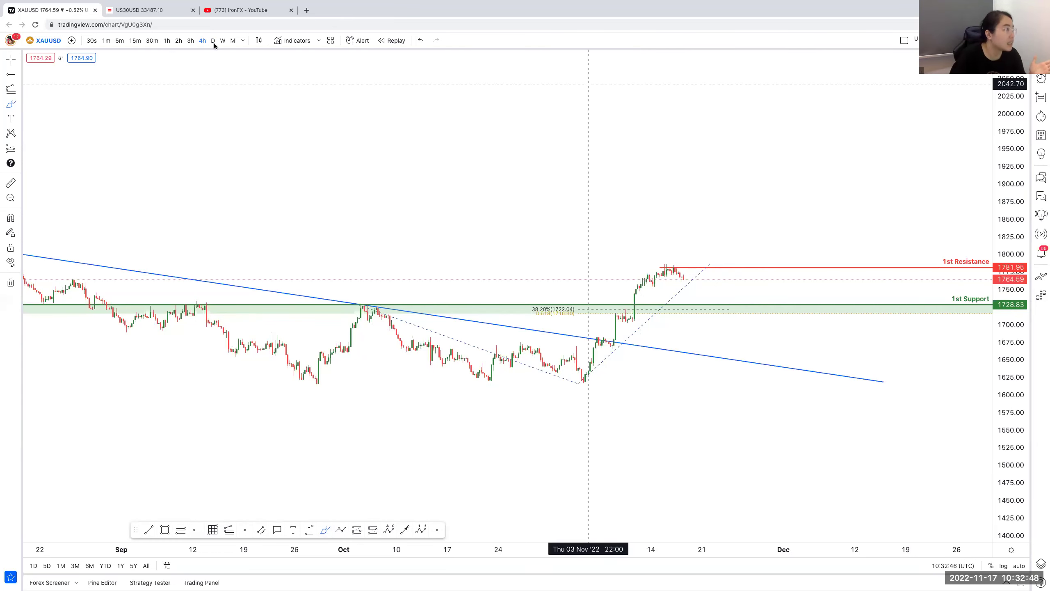
{"action": "scroll", "coordinate": [678, 315], "scroll_direction": "down", "scroll_amount": 5}
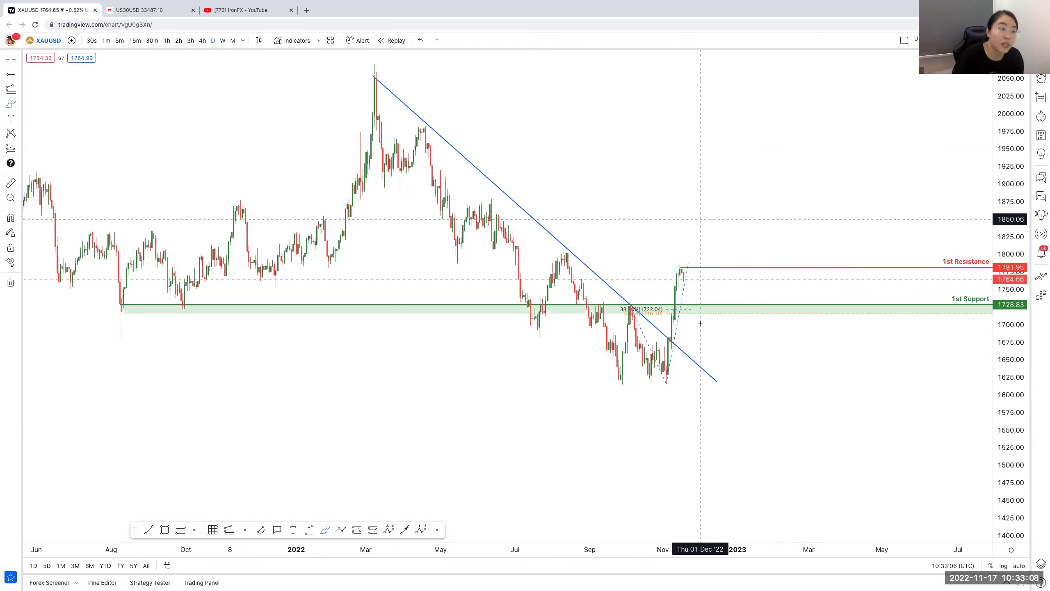
{"action": "left_click", "coordinate": [200, 41]}
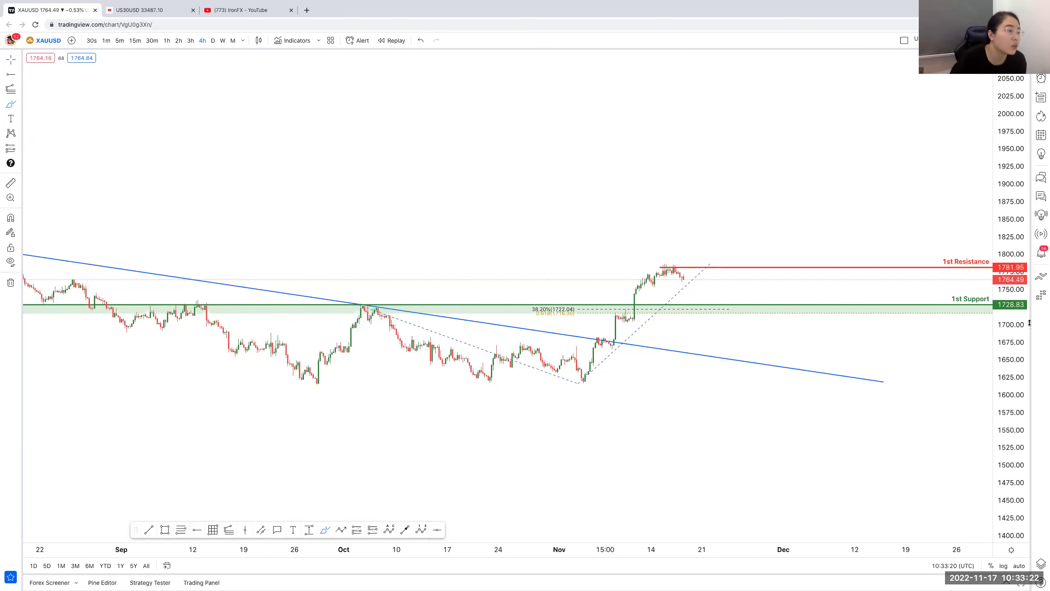
{"action": "left_click_drag", "start_coordinate": [1010, 354], "coordinate": [852, 268]}
{"action": "scroll", "coordinate": [664, 335], "scroll_direction": "down", "scroll_amount": 2}
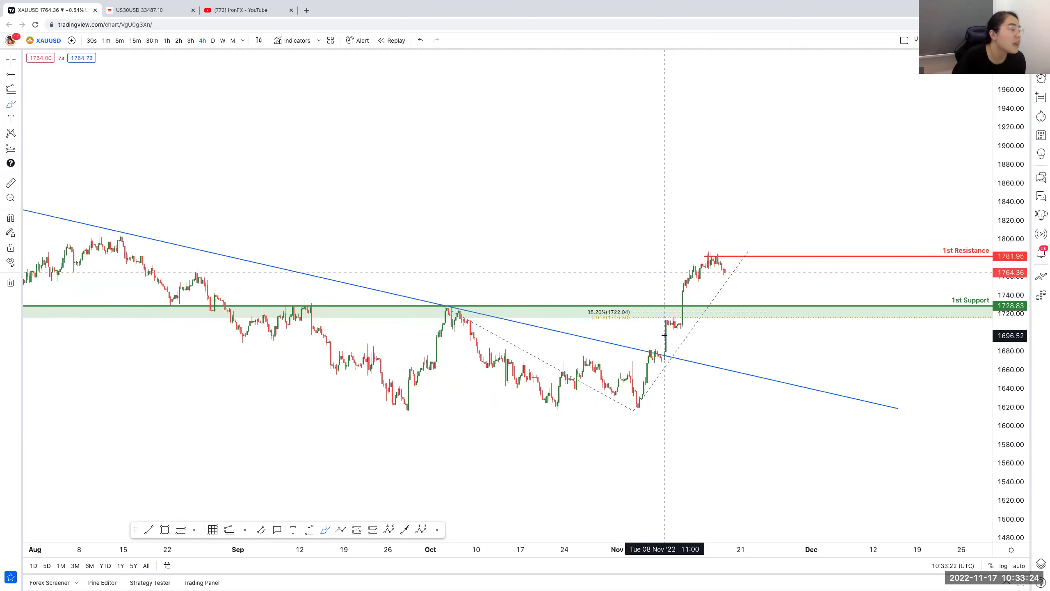
{"action": "scroll", "coordinate": [665, 334], "scroll_direction": "down", "scroll_amount": 2}
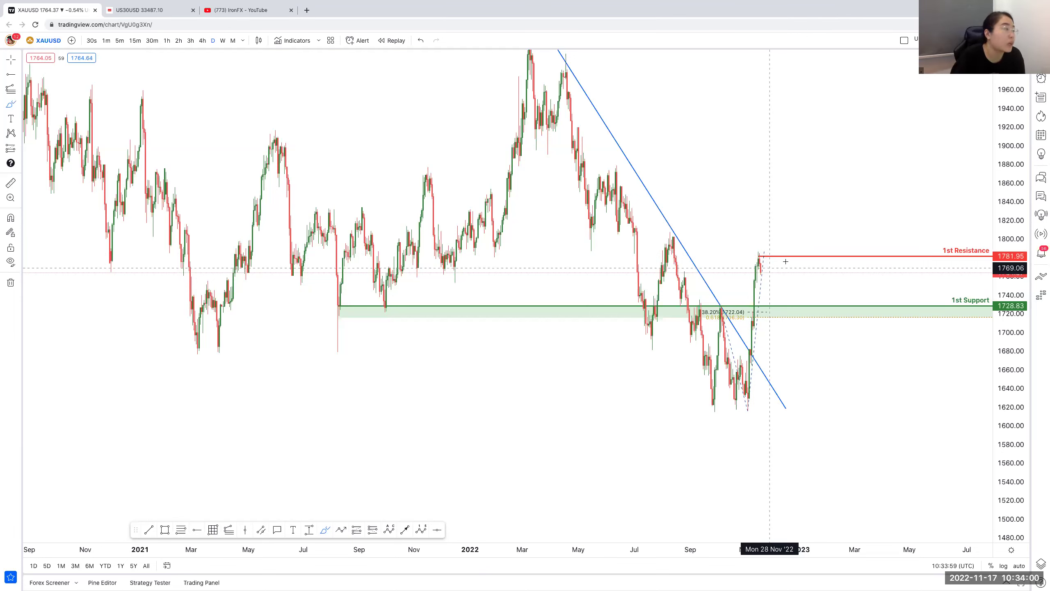
Step: Switch the XAUUSD chart to the 4-hour timeframe and reset its time and price scales
{"action": "left_click", "coordinate": [202, 40]}
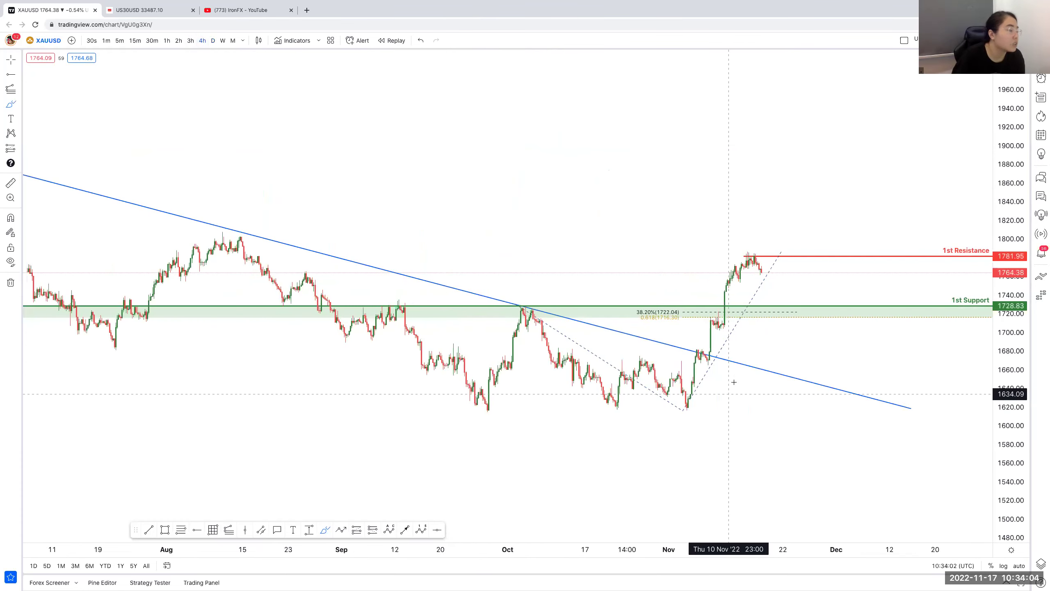
{"action": "scroll", "coordinate": [716, 294], "scroll_direction": "down", "scroll_amount": 3}
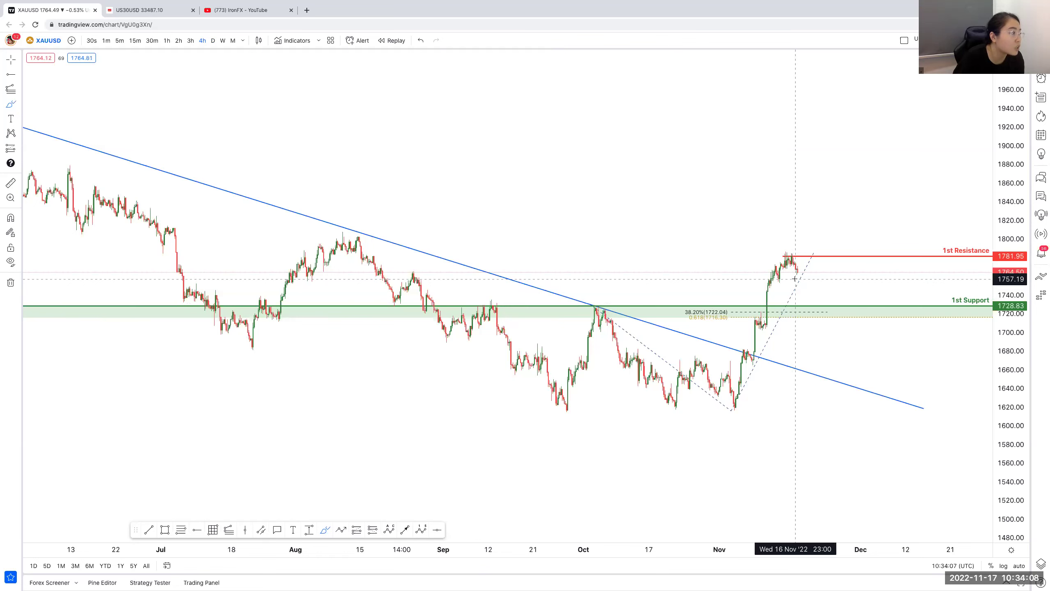
{"action": "scroll", "coordinate": [795, 280], "scroll_direction": "up", "scroll_amount": 3}
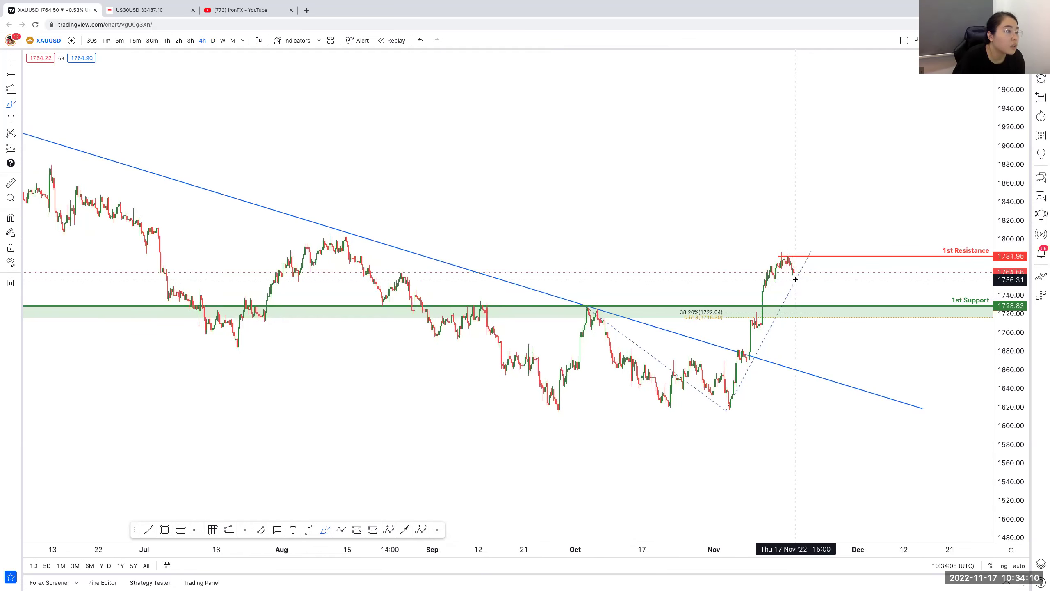
{"action": "double_click", "coordinate": [808, 552]}
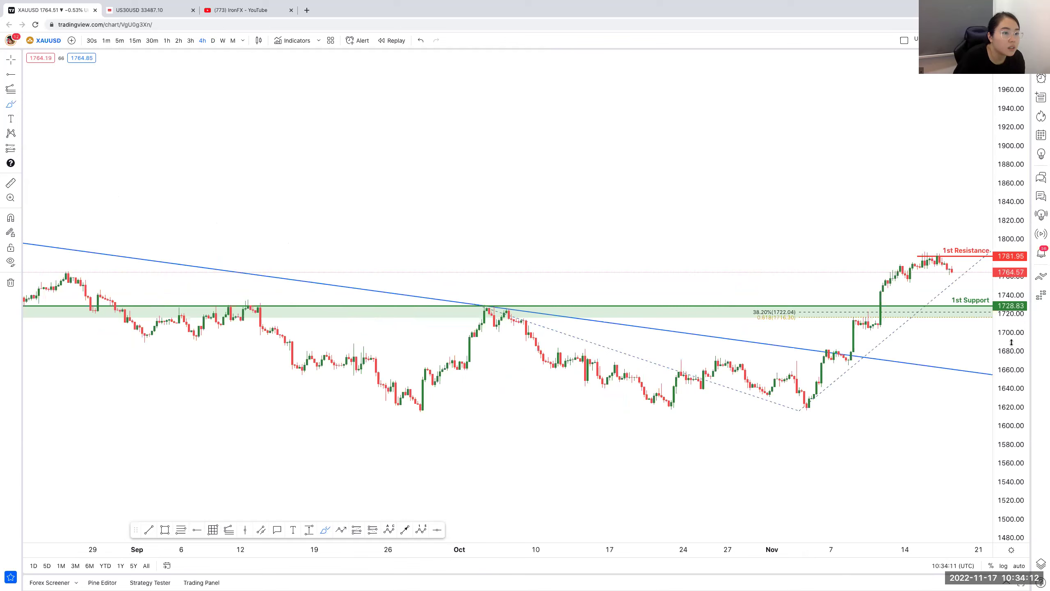
{"action": "double_click", "coordinate": [1013, 345]}
{"action": "left_click_drag", "start_coordinate": [819, 129], "coordinate": [671, 139]}
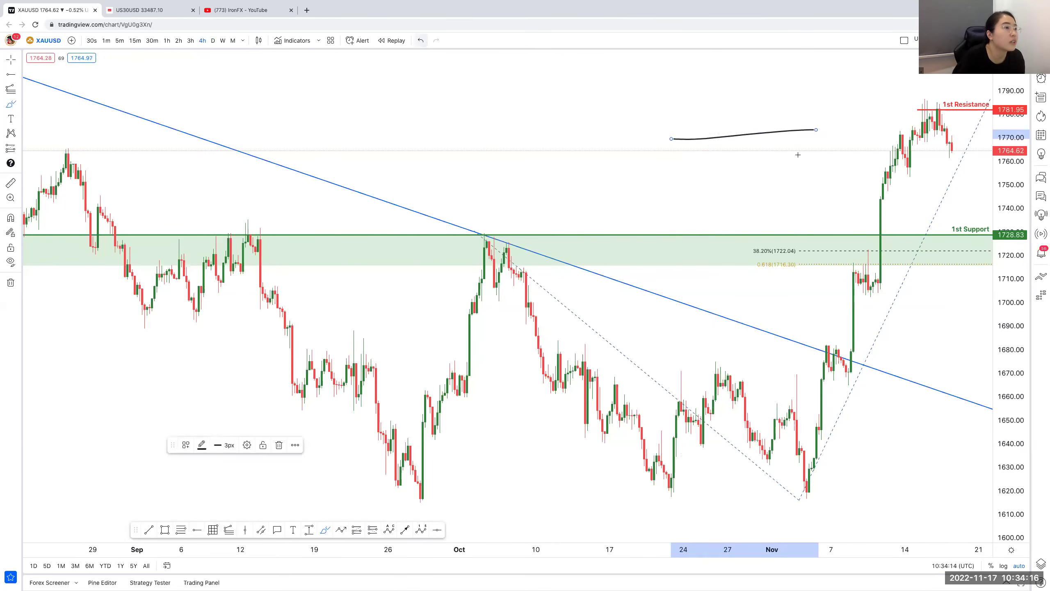
{"action": "key", "text": "ctrl+z"}
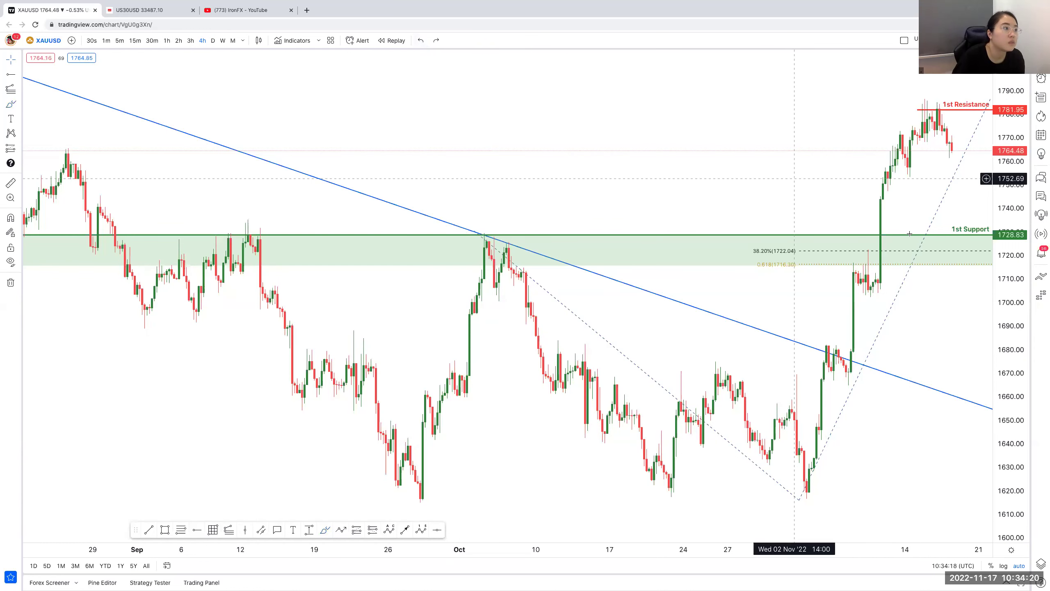
Step: Draw an ascending trend line from the 3 Nov '22 low at about 1616.75 up to about 1813.73 on 18 Nov '22
{"action": "scroll", "coordinate": [476, 206], "scroll_direction": "right", "scroll_amount": 5}
{"action": "scroll", "coordinate": [991, 335], "scroll_direction": "up", "scroll_amount": 2}
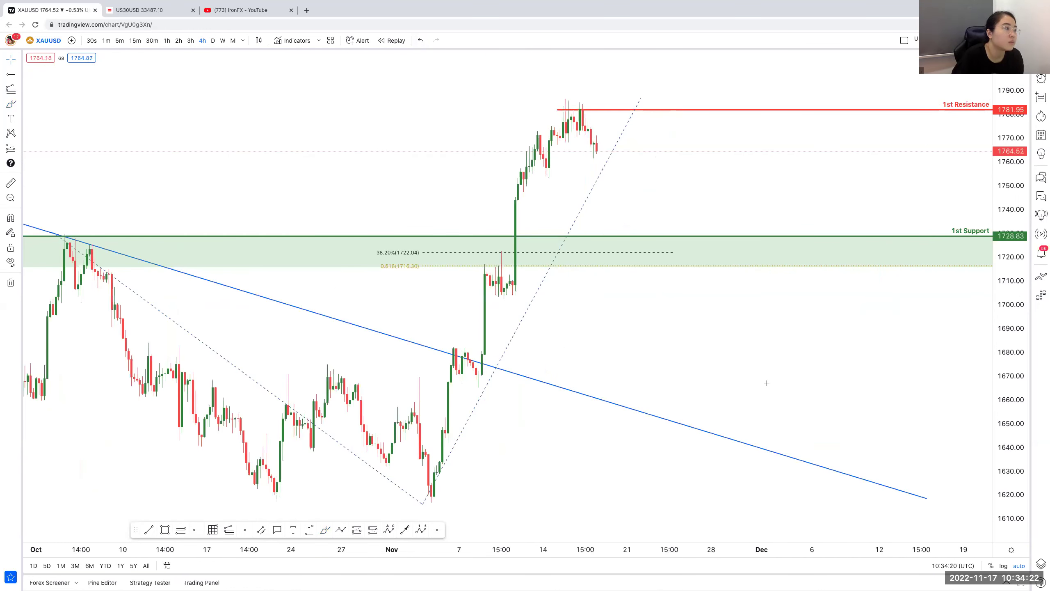
{"action": "scroll", "coordinate": [767, 383], "scroll_direction": "down", "scroll_amount": 2}
{"action": "scroll", "coordinate": [767, 381], "scroll_direction": "up", "scroll_amount": 2}
{"action": "left_click_drag", "start_coordinate": [926, 363], "coordinate": [1012, 461]}
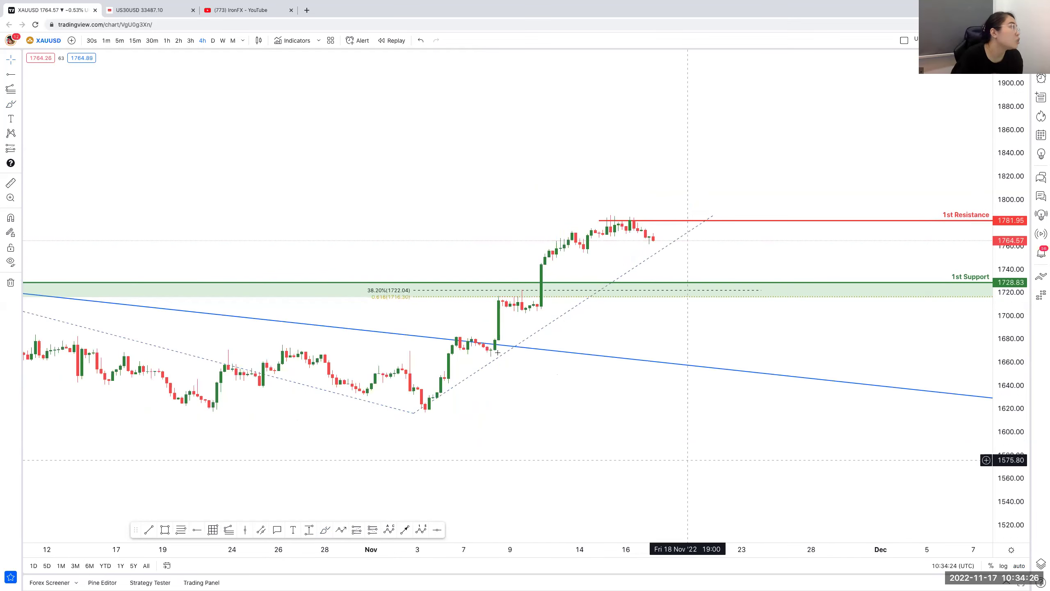
{"action": "left_click", "coordinate": [19, 74]}
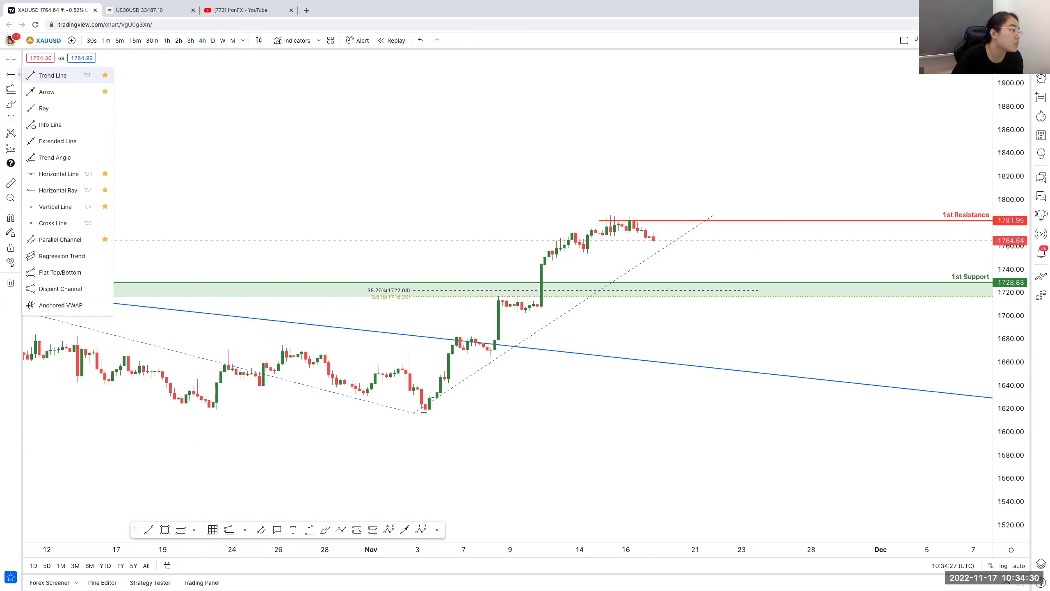
{"action": "left_click", "coordinate": [50, 75]}
{"action": "left_click", "coordinate": [425, 411]}
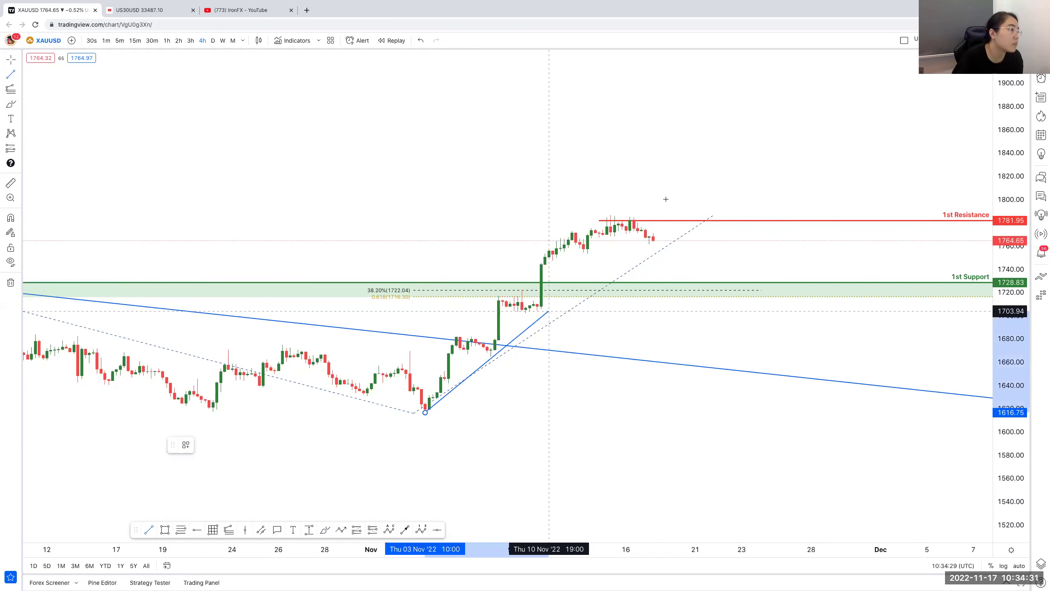
{"action": "left_click", "coordinate": [680, 183]}
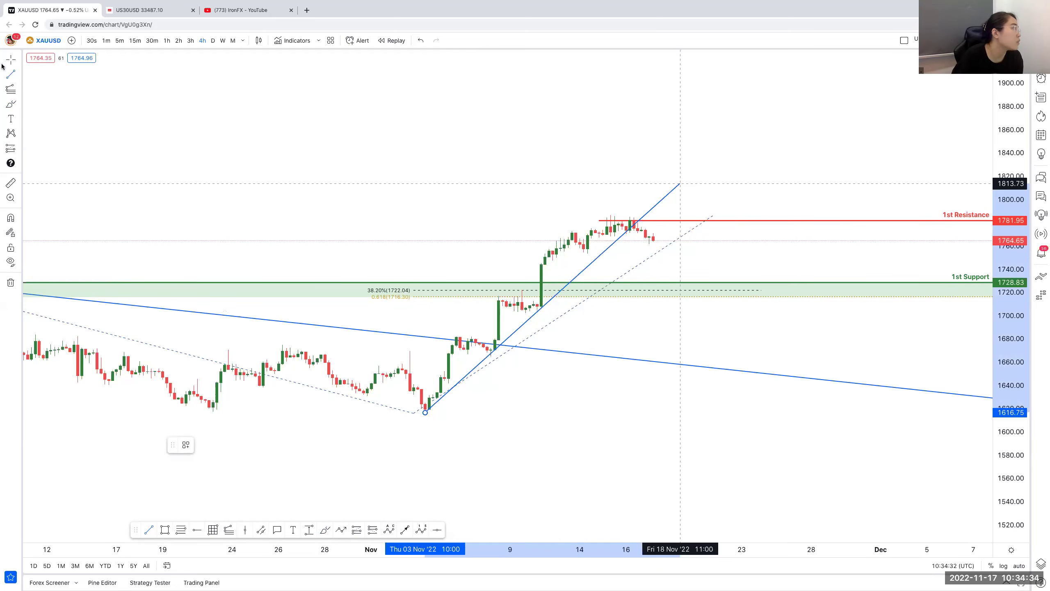
Step: Circle the area of the latest candles between 1st Resistance and the support zone with the brush
{"action": "mouse_move", "coordinate": [691, 277]}
{"action": "left_mouse_down"}
{"action": "mouse_move", "coordinate": [605, 248]}
{"action": "mouse_move", "coordinate": [654, 216]}
{"action": "left_mouse_up"}
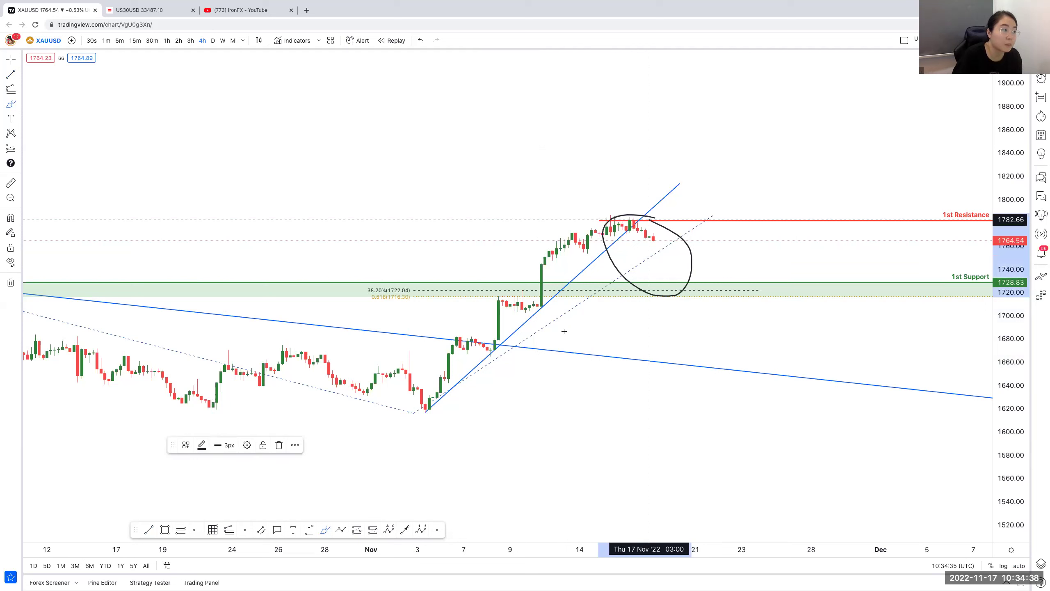
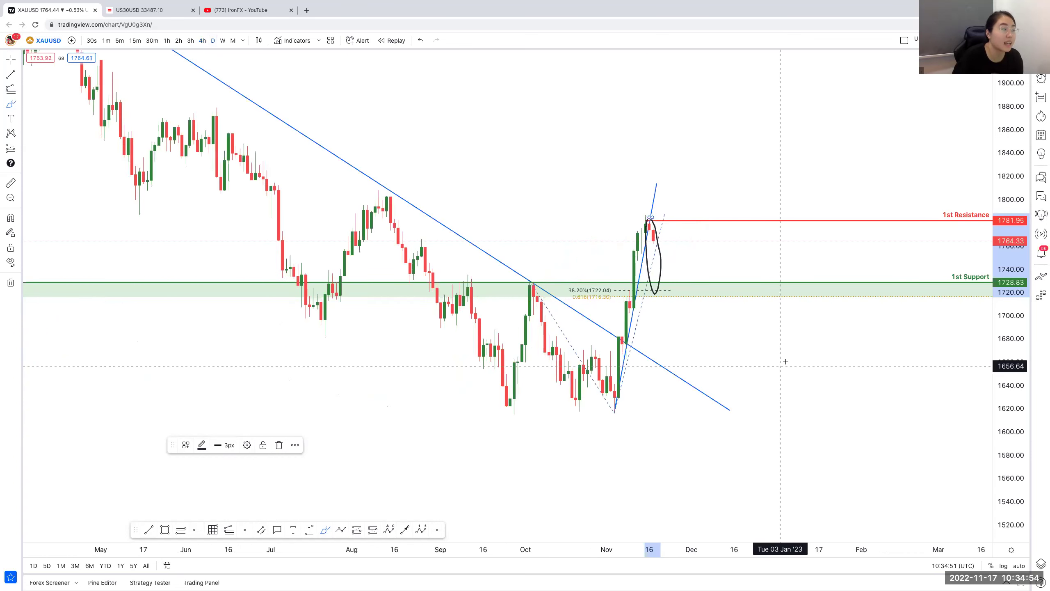
Step: Return to the 4-hour chart and delete the brush circle around the latest candles
{"action": "left_click", "coordinate": [205, 47]}
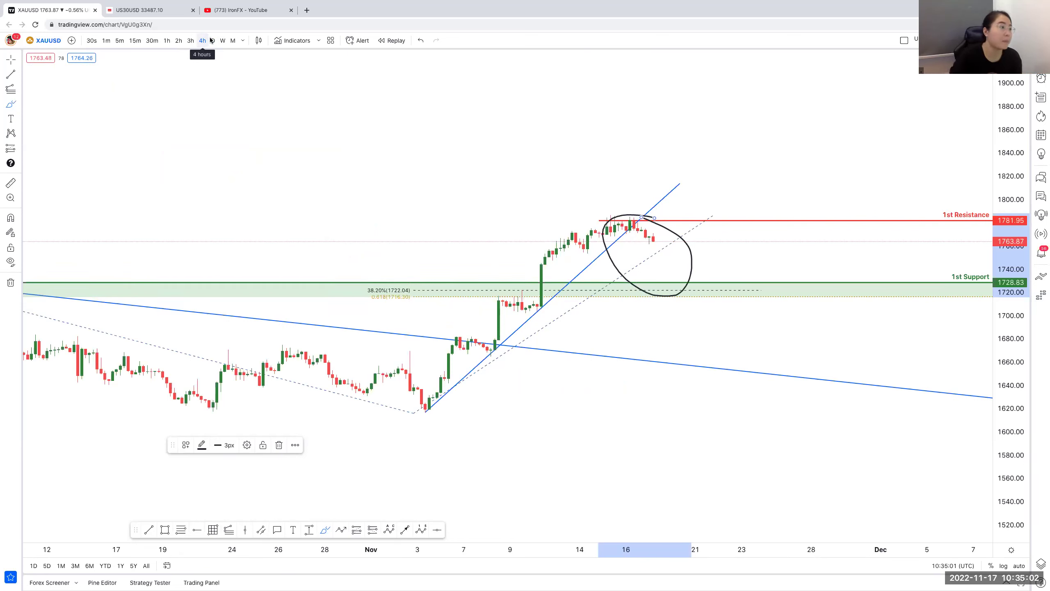
{"action": "left_click", "coordinate": [5, 57]}
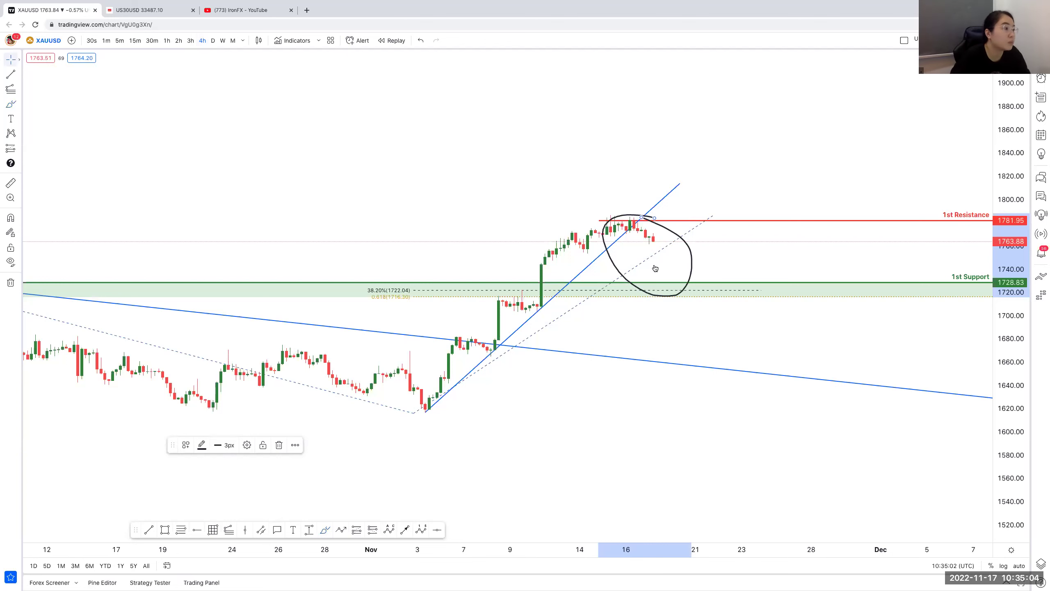
{"action": "key", "text": "Delete"}
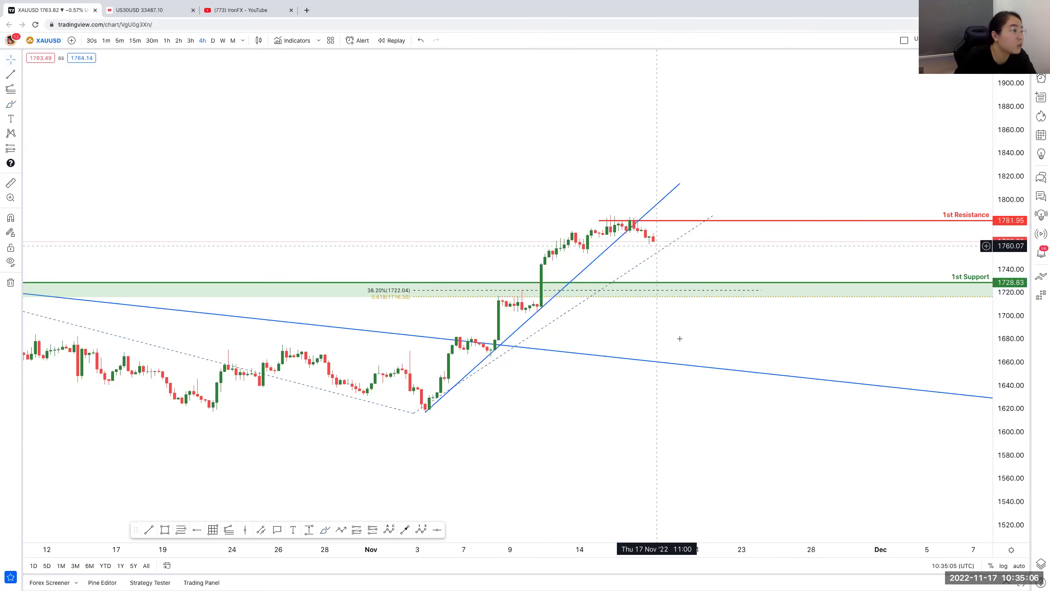
{"action": "left_click_drag", "start_coordinate": [724, 342], "coordinate": [753, 340]}
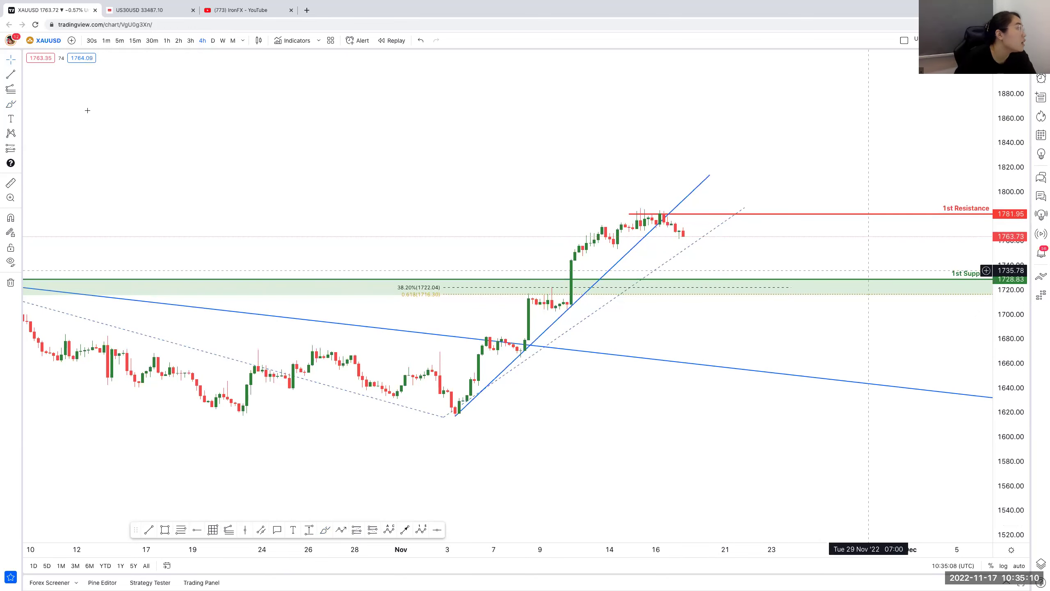
Step: Apply the Trade Entry (Sell) template to the 1st Resistance line at 1781.95
{"action": "left_click", "coordinate": [10, 105]}
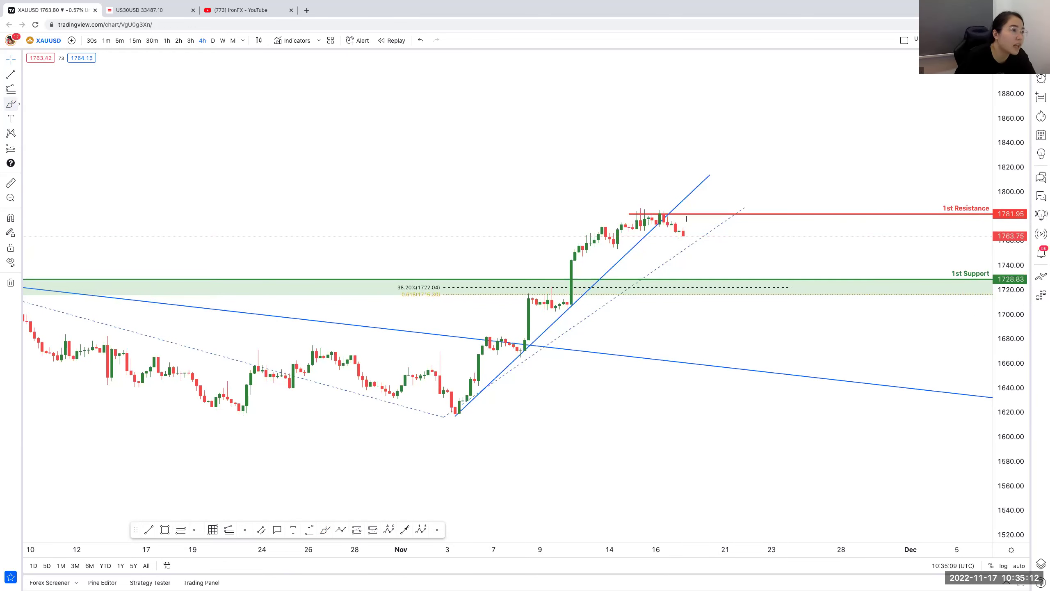
{"action": "right_click", "coordinate": [933, 214]}
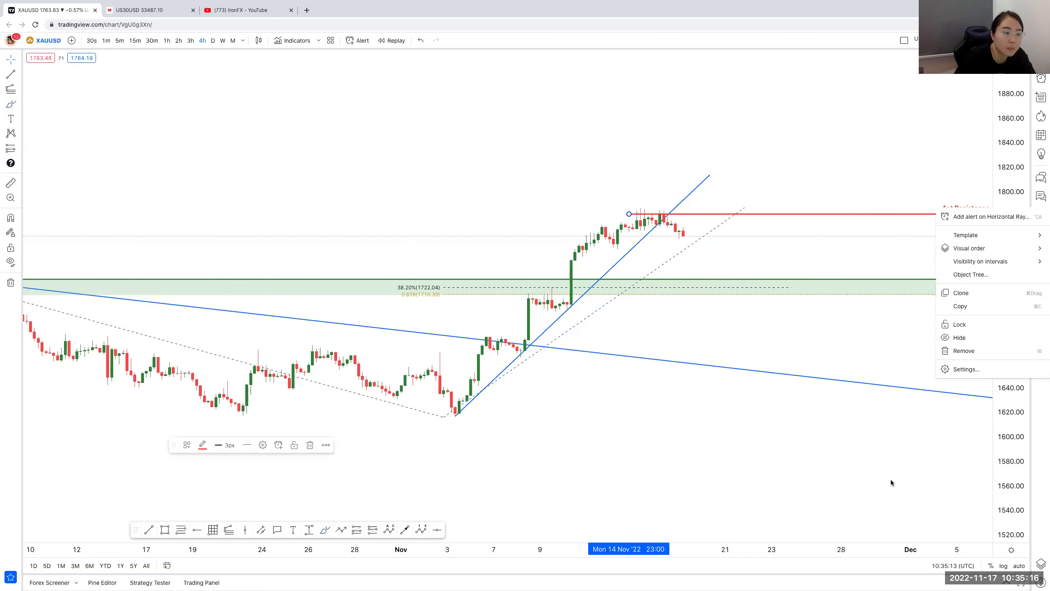
{"action": "mouse_move", "coordinate": [965, 234]}
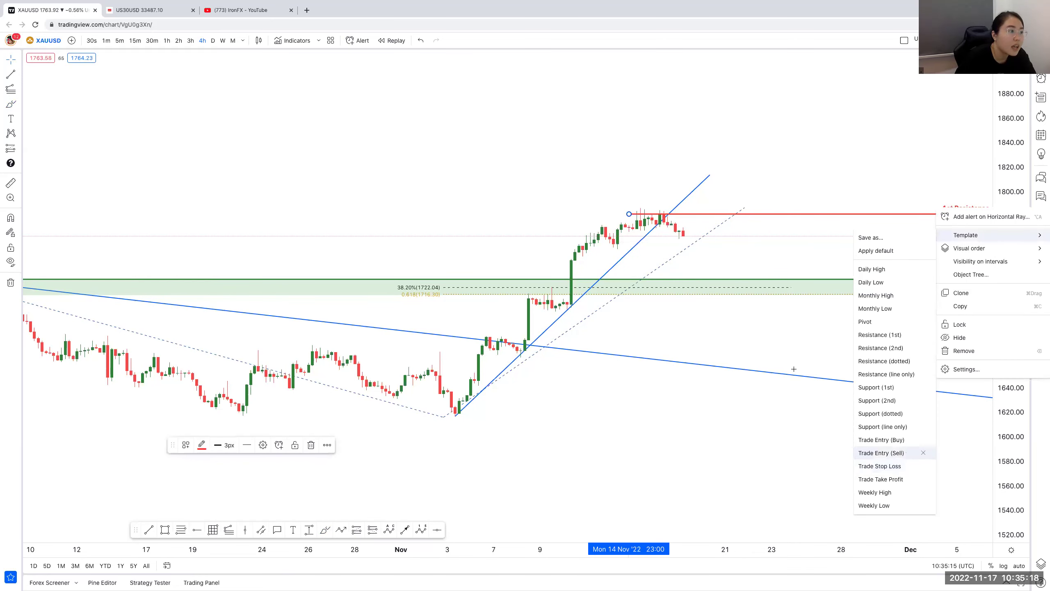
{"action": "left_click", "coordinate": [884, 455]}
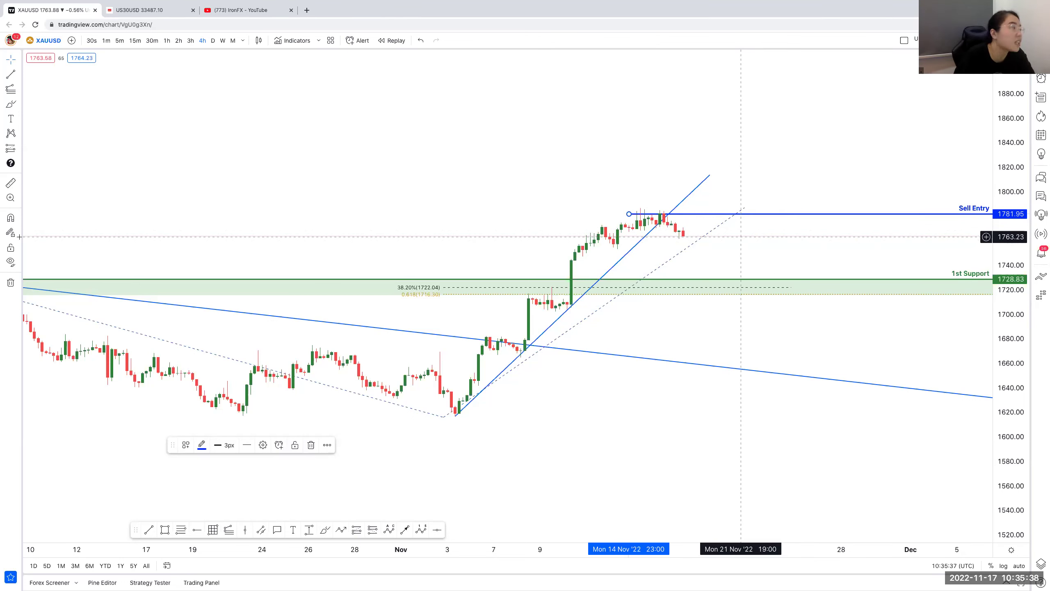
Step: Brush two projected paths towards 1st Support, one retesting the Sell Entry line and one dropping directly, undoing each sketch
{"action": "left_click", "coordinate": [11, 104]}
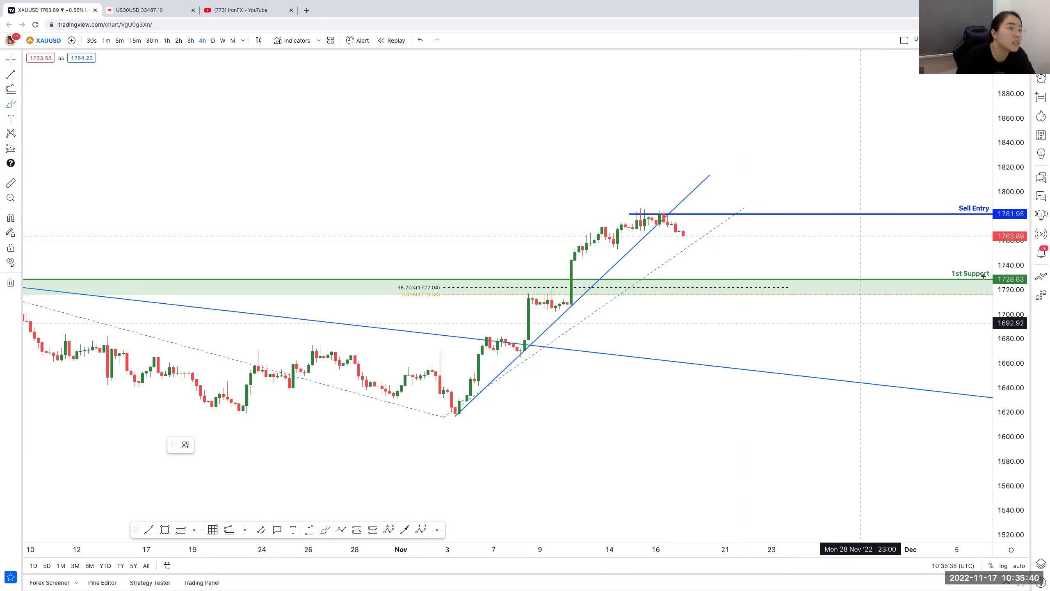
{"action": "left_click_drag", "start_coordinate": [1016, 235], "coordinate": [1015, 222]}
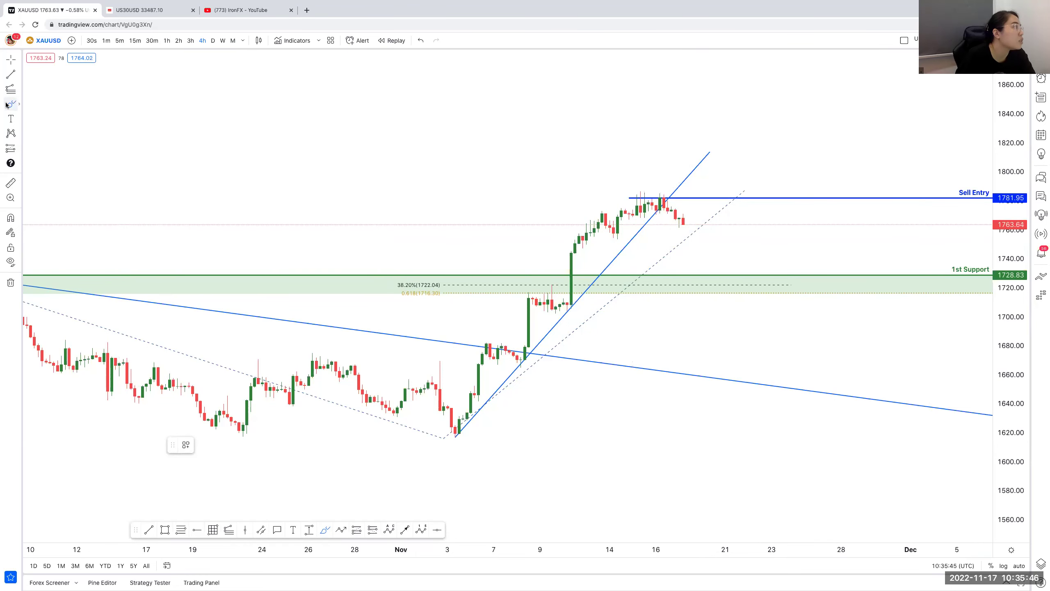
{"action": "left_click", "coordinate": [19, 103]}
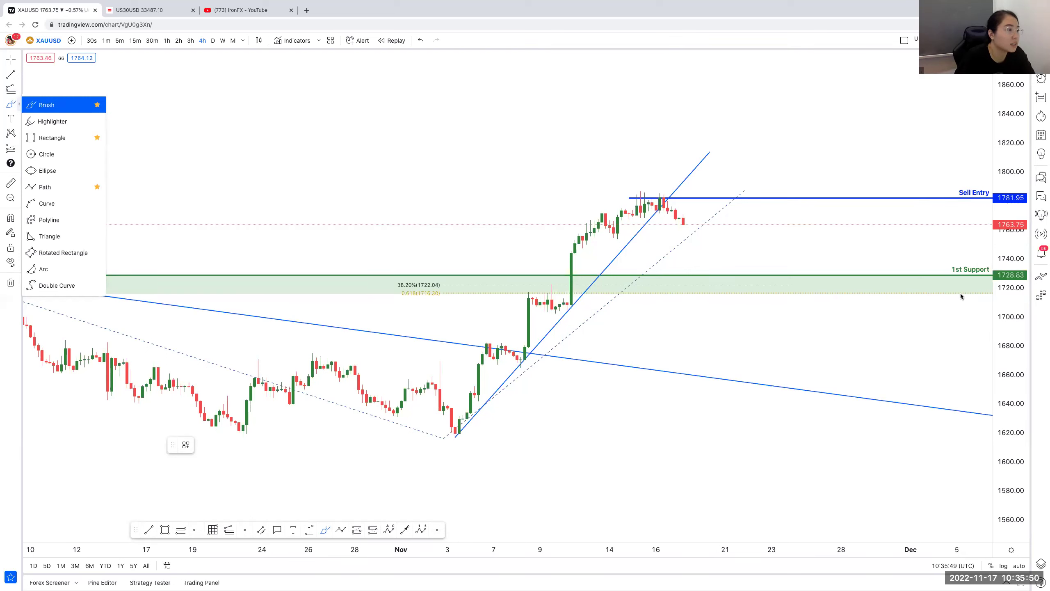
{"action": "left_click", "coordinate": [45, 106]}
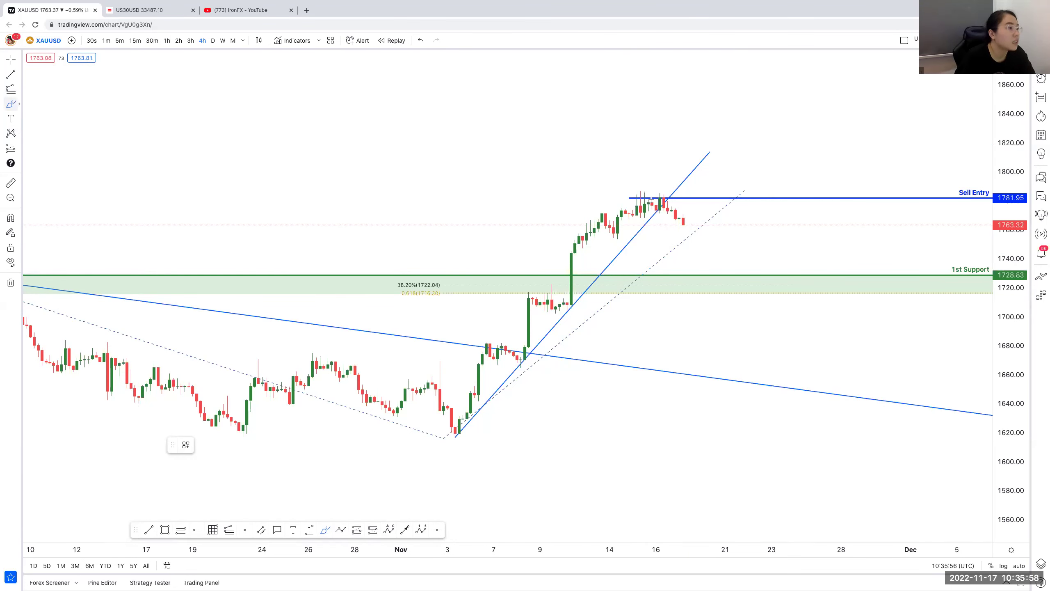
{"action": "left_click", "coordinate": [19, 104]}
{"action": "left_click", "coordinate": [59, 107]}
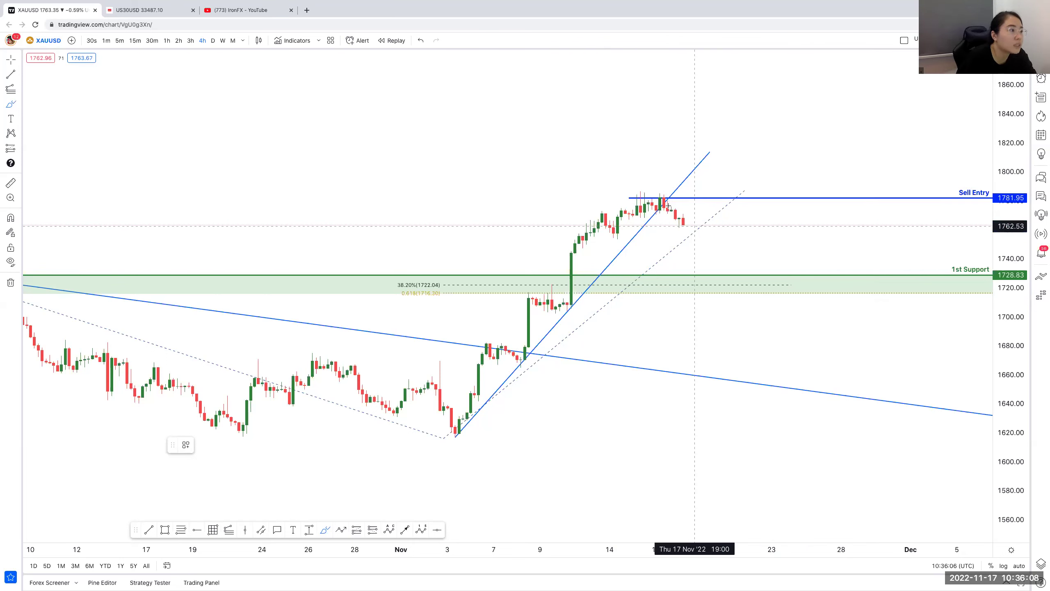
{"action": "left_click_drag", "start_coordinate": [668, 207], "coordinate": [718, 207]}
{"action": "mouse_move", "coordinate": [723, 202]}
{"action": "left_mouse_down"}
{"action": "mouse_move", "coordinate": [745, 244]}
{"action": "mouse_move", "coordinate": [748, 262]}
{"action": "mouse_move", "coordinate": [737, 265]}
{"action": "mouse_move", "coordinate": [756, 257]}
{"action": "left_mouse_up"}
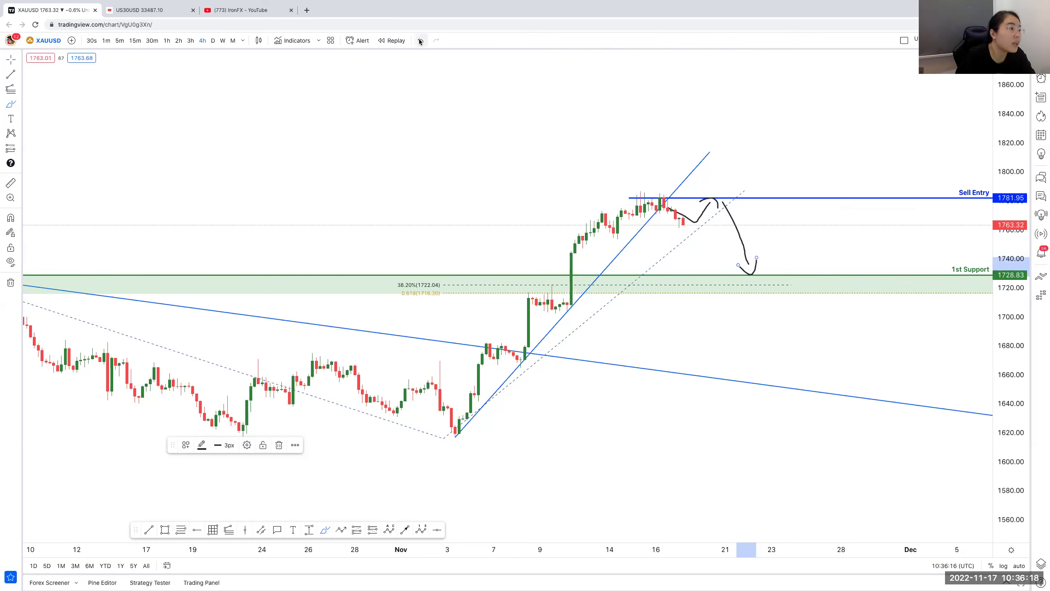
{"action": "left_click", "coordinate": [420, 40]}
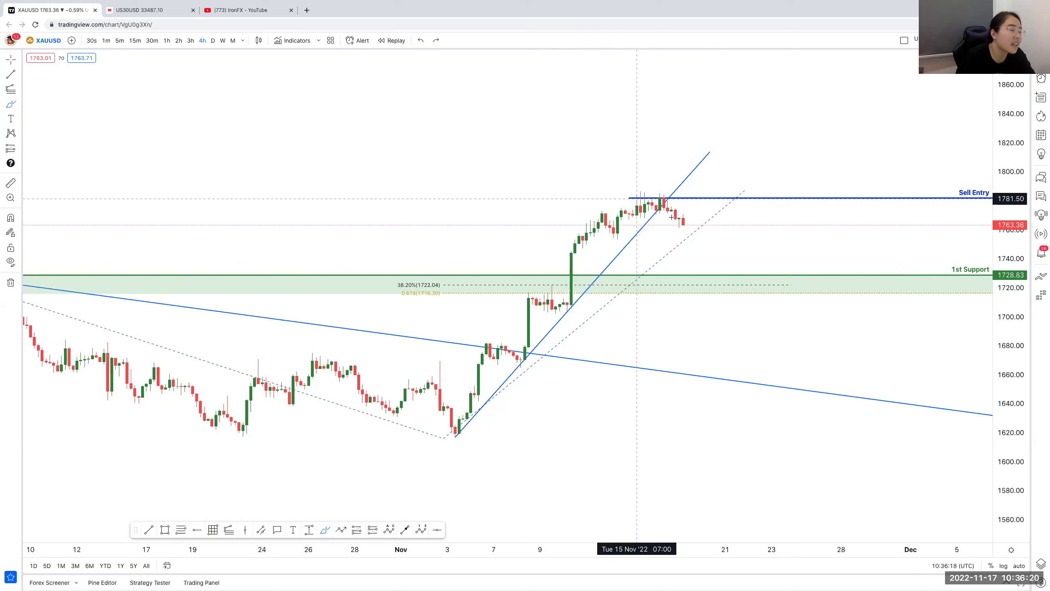
{"action": "mouse_move", "coordinate": [666, 209]}
{"action": "left_mouse_down"}
{"action": "mouse_move", "coordinate": [702, 270]}
{"action": "mouse_move", "coordinate": [718, 254]}
{"action": "left_mouse_up"}
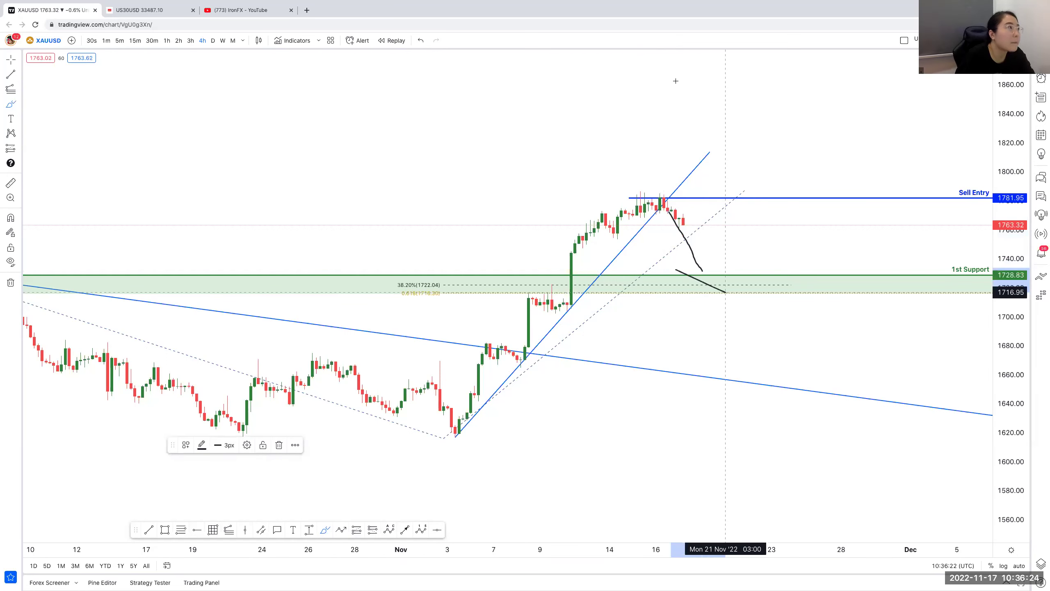
{"action": "double_click", "coordinate": [425, 42]}
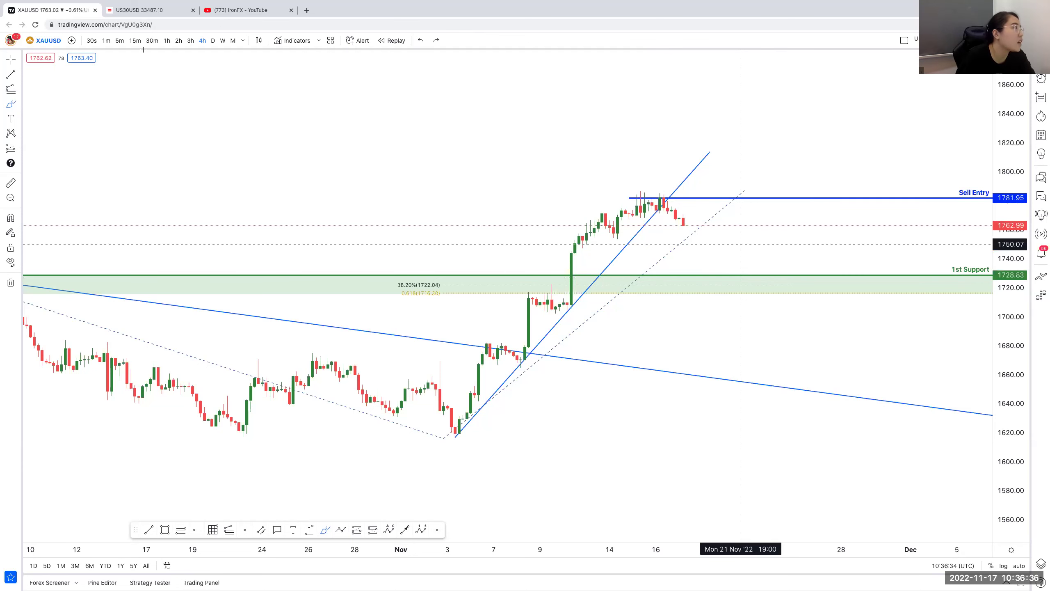
Step: Examine the recent candles around the Sell Entry line on the 1-hour timeframe
{"action": "left_click", "coordinate": [166, 40]}
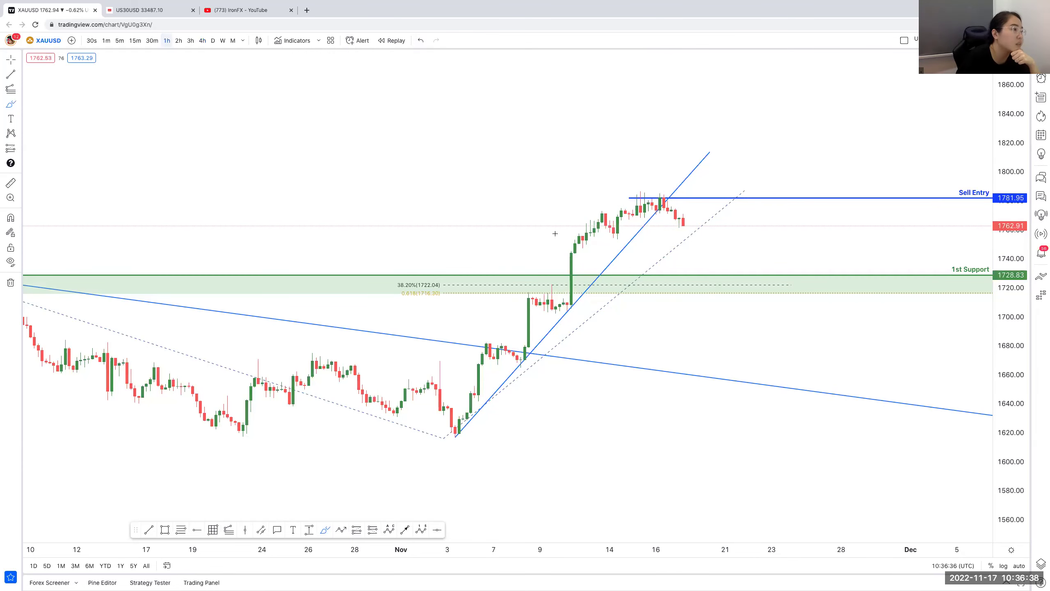
{"action": "scroll", "coordinate": [607, 225], "scroll_direction": "down", "scroll_amount": 2}
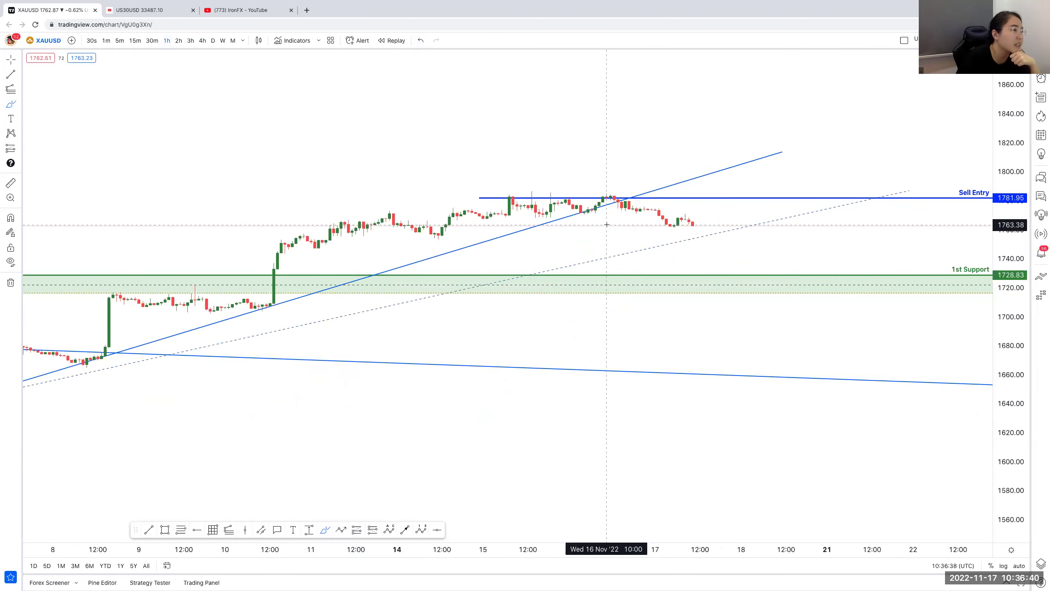
{"action": "scroll", "coordinate": [606, 225], "scroll_direction": "down", "scroll_amount": 2}
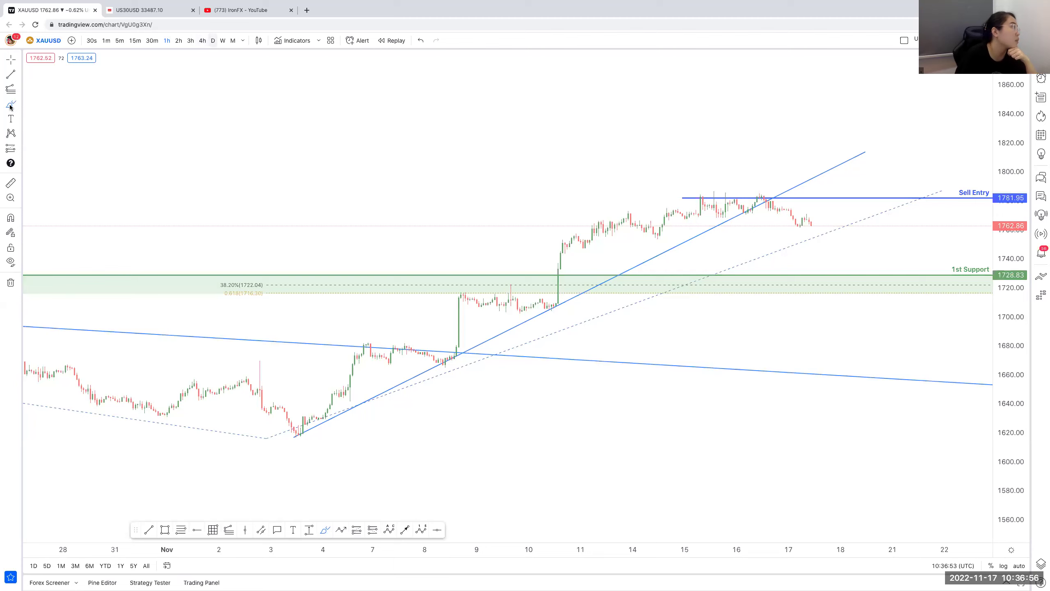
Step: Add a text note above the 4-hour candles reading "10% selling", "10% buying" and "80% waiting" on separate lines
{"action": "left_click", "coordinate": [574, 134]}
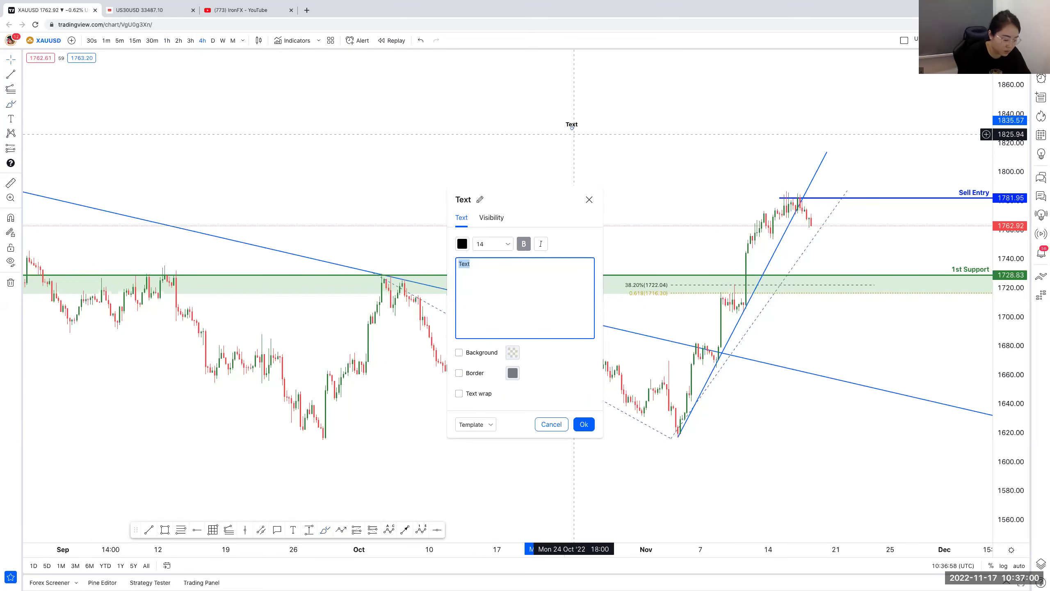
{"action": "type", "text": "10% waiting"}
{"action": "key", "text": "BackSpace"}
{"action": "key", "text": "BackSpace"}
{"action": "key", "text": "BackSpace"}
{"action": "key", "text": "BackSpace"}
{"action": "type", "text": "selling"}
{"action": "key", "text": "Return"}
{"action": "type", "text": "10% buying"}
{"action": "key", "text": "Return"}
{"action": "type", "text": "80"}
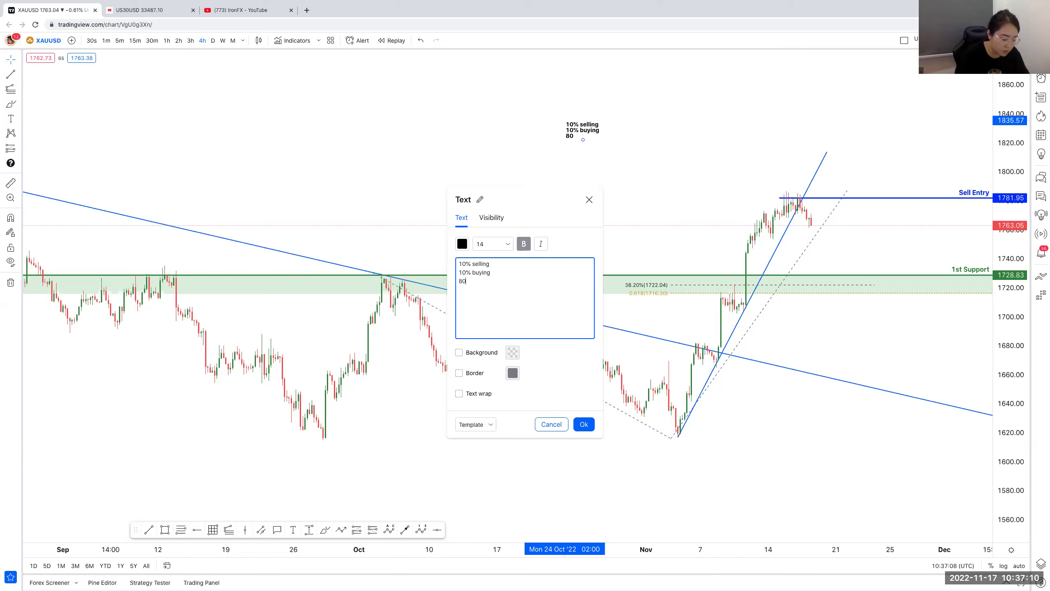
{"action": "type", "text": "% waiting"}
{"action": "key", "text": "Return"}
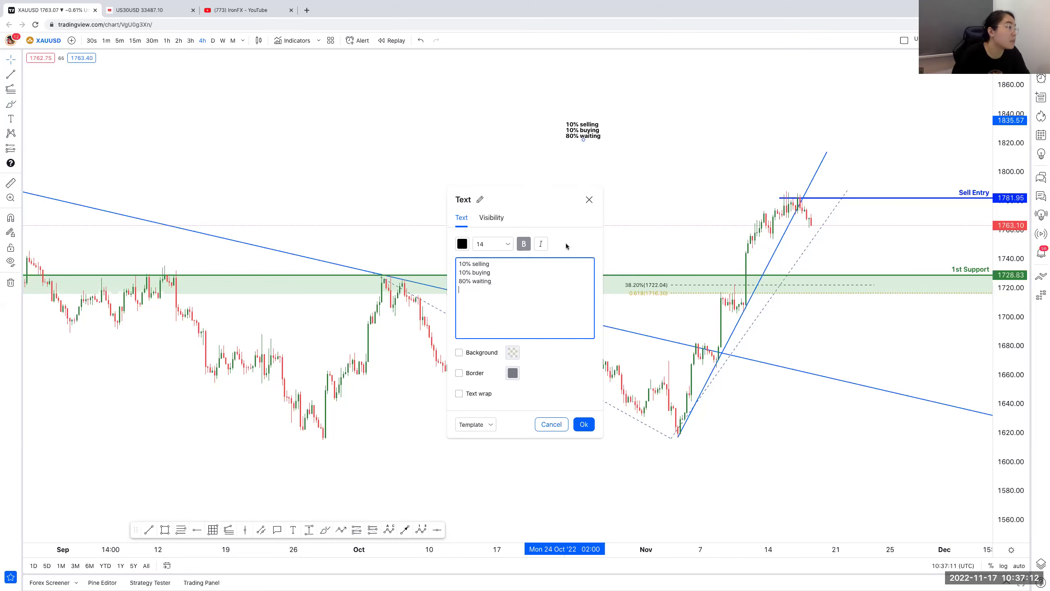
{"action": "left_click", "coordinate": [583, 424]}
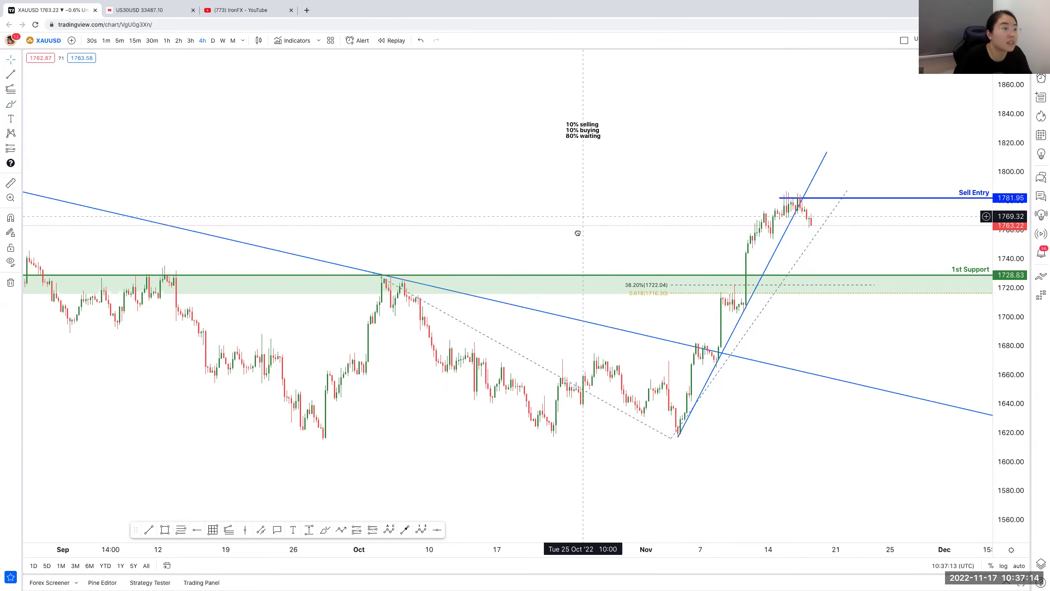
Step: Move the text note to about 1765.36 on 1 Nov '22 and show the latest candles on the 1-hour timeframe
{"action": "left_click_drag", "start_coordinate": [572, 152], "coordinate": [643, 241]}
{"action": "scroll", "coordinate": [749, 233], "scroll_direction": "down", "scroll_amount": 1}
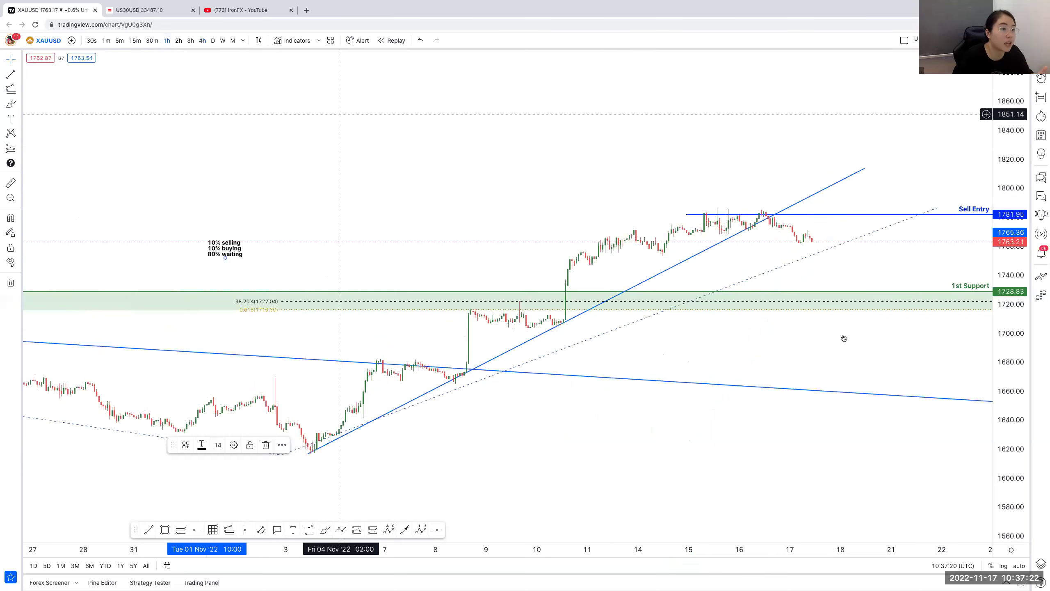
{"action": "left_click_drag", "start_coordinate": [995, 201], "coordinate": [997, 176]}
{"action": "scroll", "coordinate": [865, 207], "scroll_direction": "down", "scroll_amount": 1}
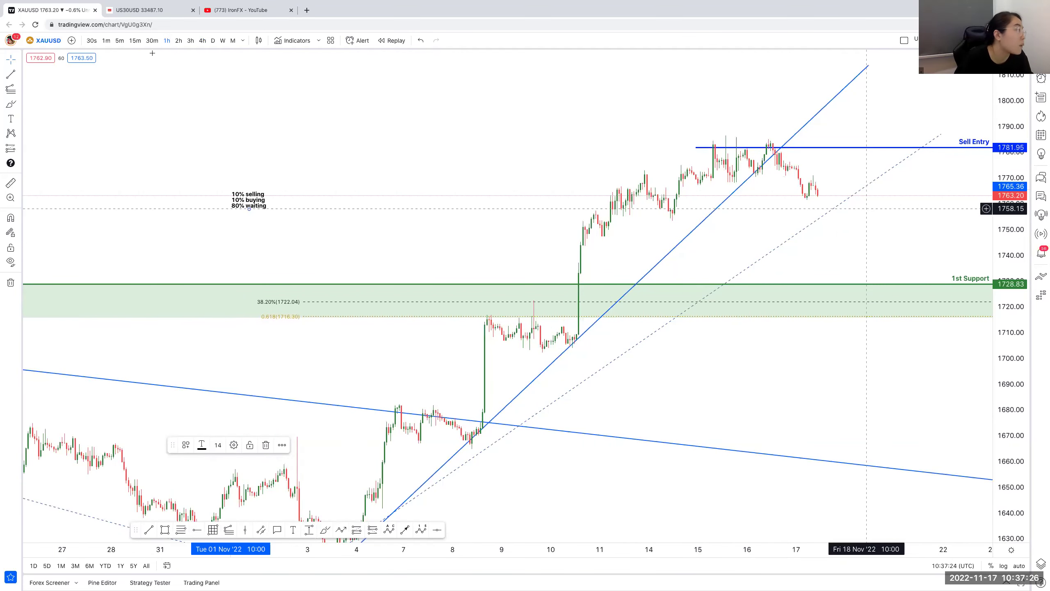
{"action": "scroll", "coordinate": [865, 208], "scroll_direction": "up", "scroll_amount": 3}
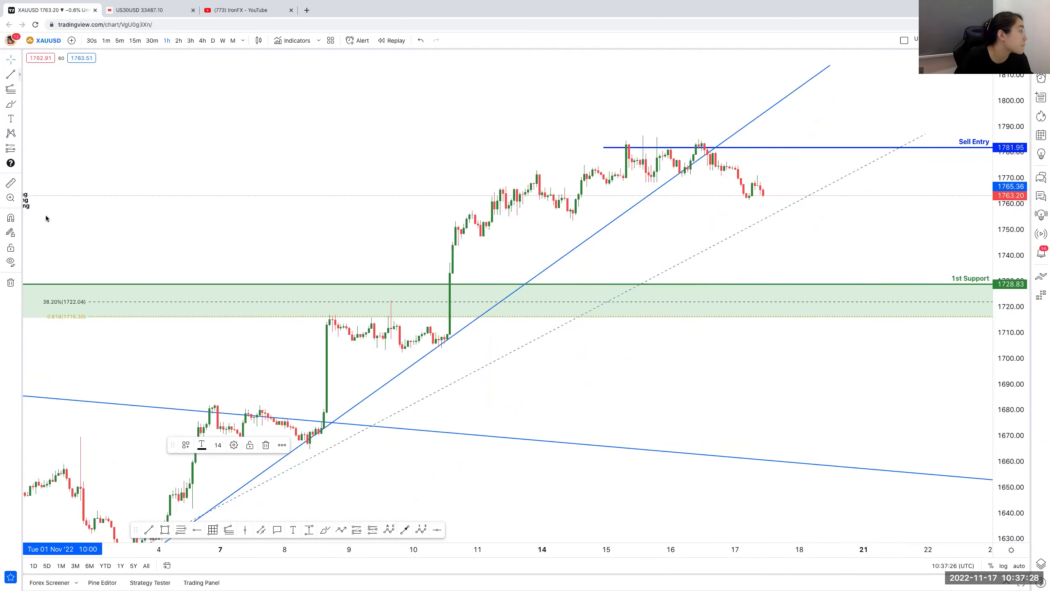
Step: Place a horizontal ray at about 1770.41 from 15 Nov '22 and apply the Resistance (1st) template to it
{"action": "left_click", "coordinate": [58, 190]}
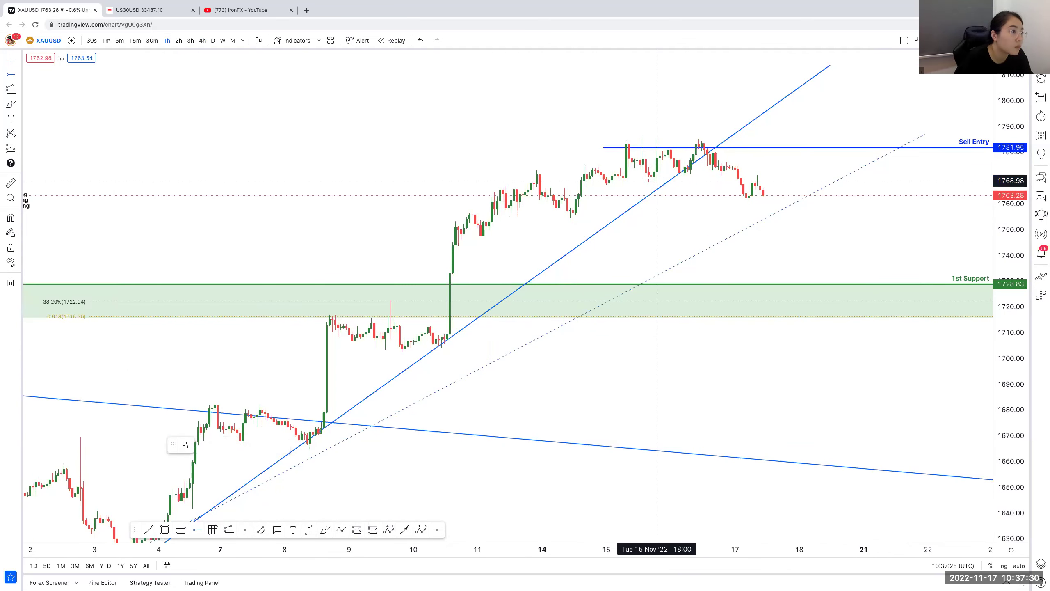
{"action": "left_click", "coordinate": [646, 177]}
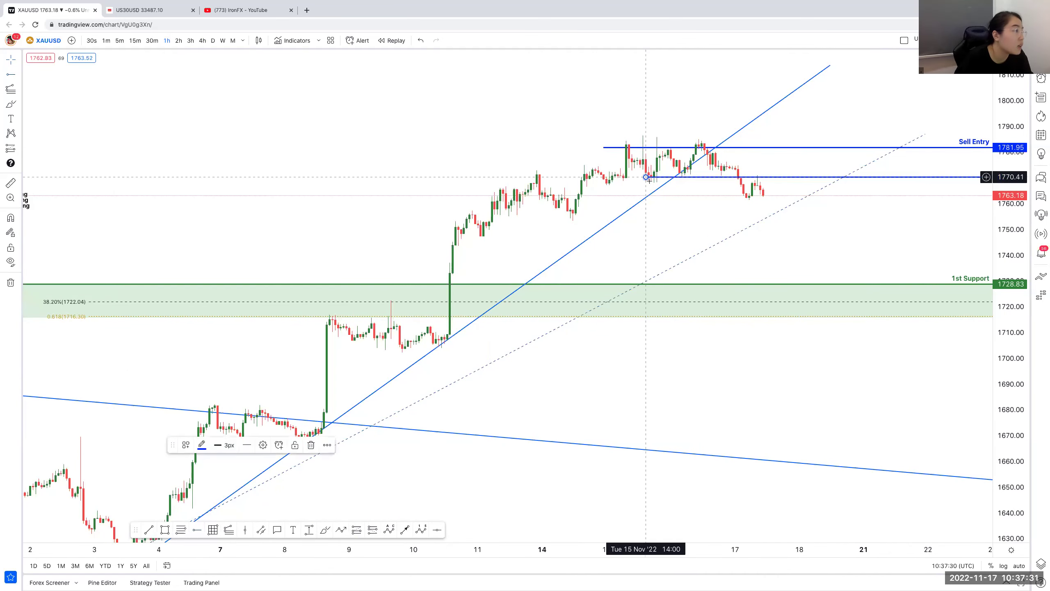
{"action": "right_click", "coordinate": [797, 178]}
{"action": "mouse_move", "coordinate": [824, 205]}
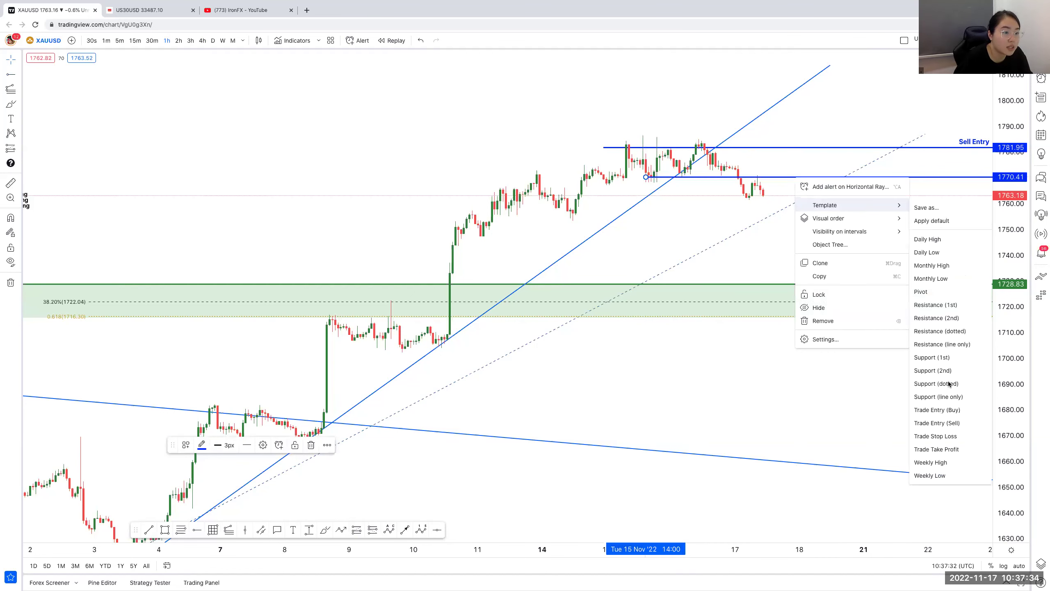
{"action": "left_click", "coordinate": [935, 305]}
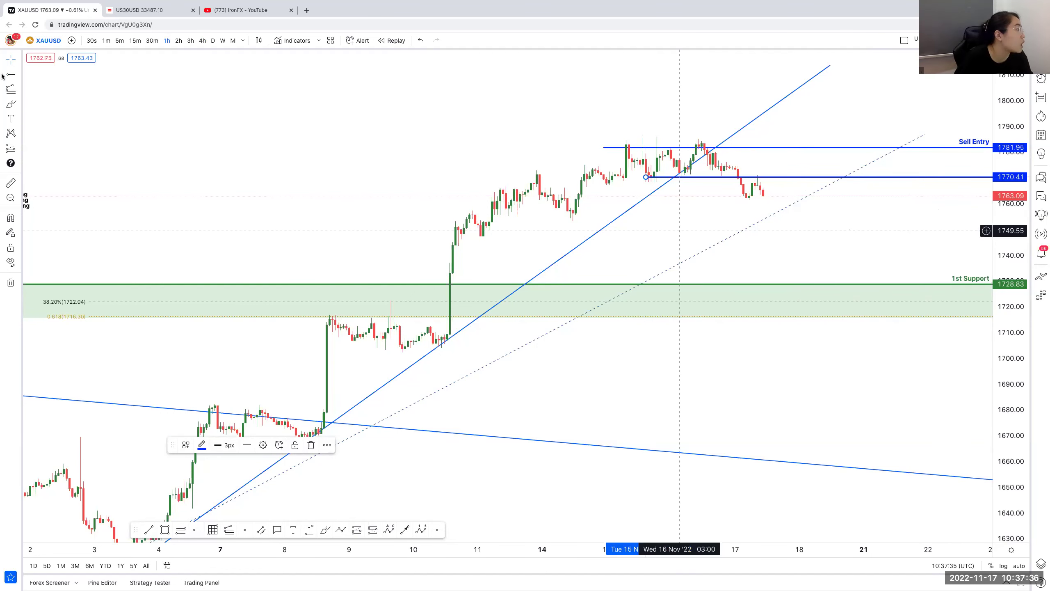
Step: Place a horizontal ray at about 1755.92 from 10 Nov '22 and apply the Support (1st) template to it
{"action": "left_click", "coordinate": [569, 215]}
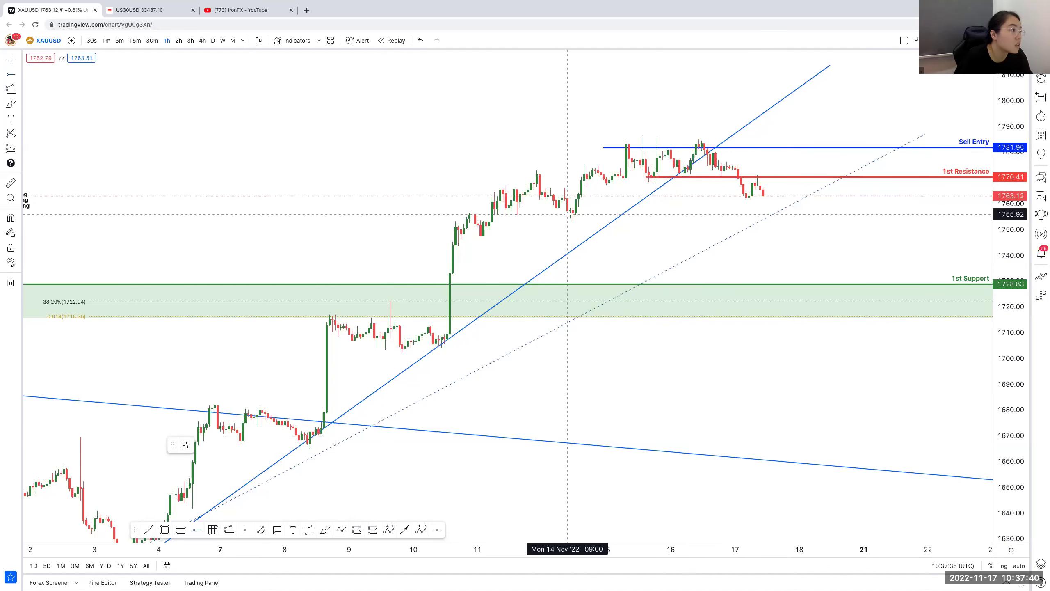
{"action": "left_click", "coordinate": [469, 215]}
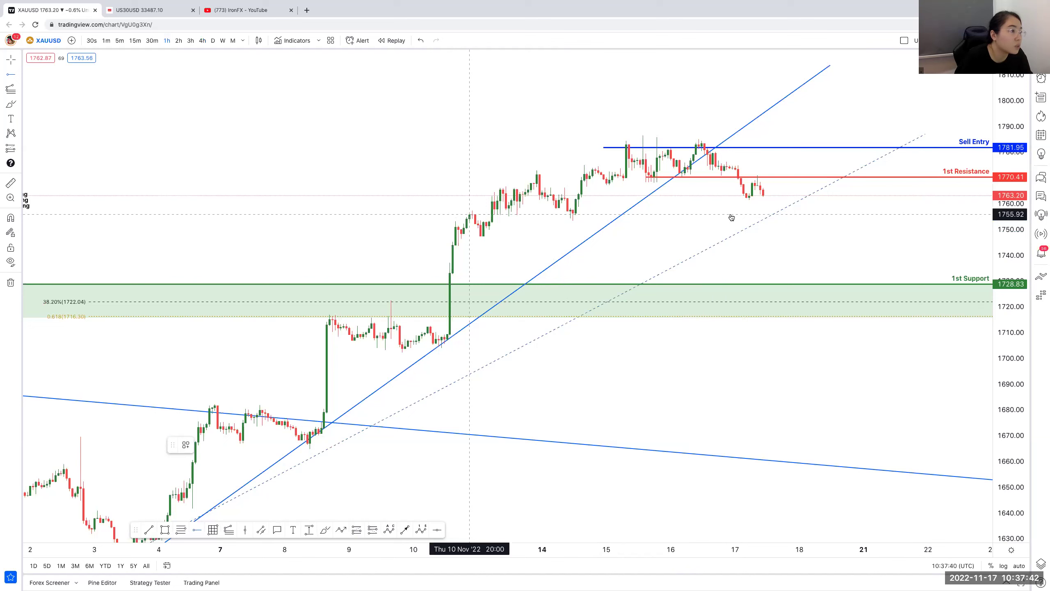
{"action": "right_click", "coordinate": [745, 215]}
{"action": "mouse_move", "coordinate": [772, 242]}
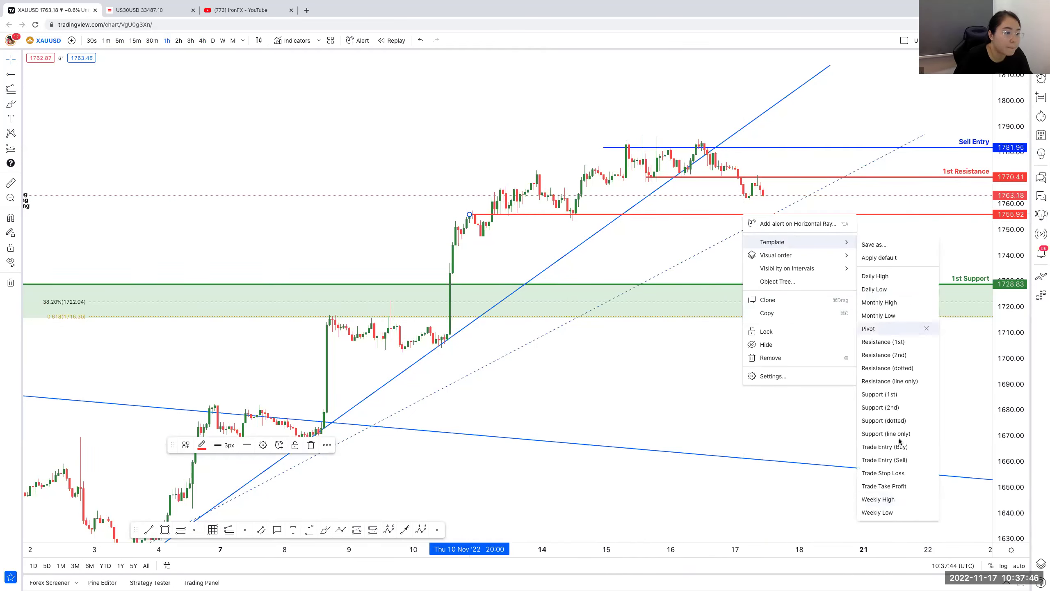
{"action": "left_click", "coordinate": [879, 395]}
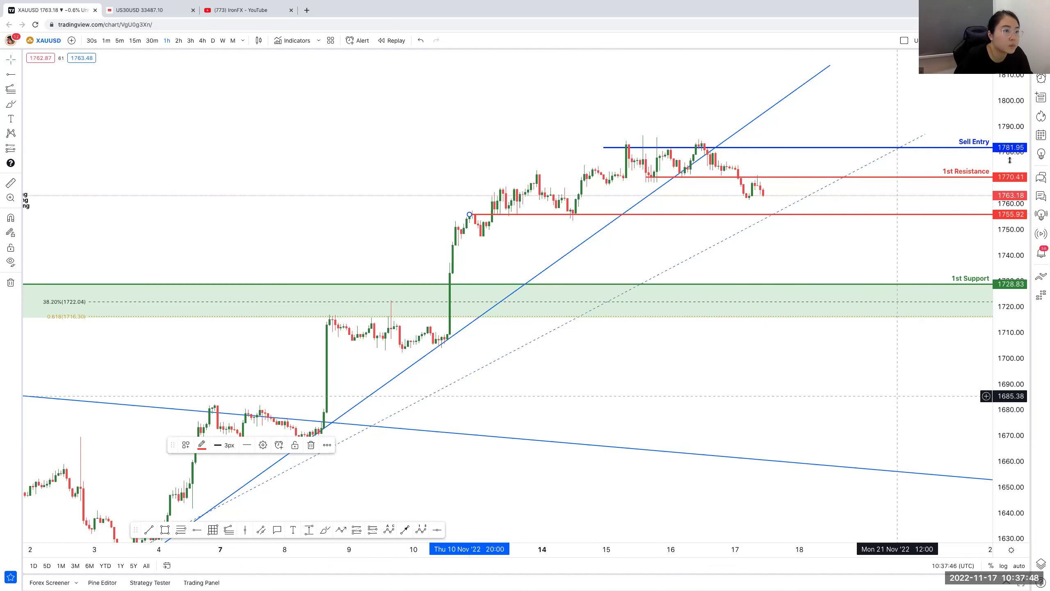
Step: Sketch brush arrows projecting a fall from the 1770.41 resistance to the 1755.92 and 1728.83 supports, and undo the strokes
{"action": "left_click_drag", "start_coordinate": [942, 263], "coordinate": [921, 322]}
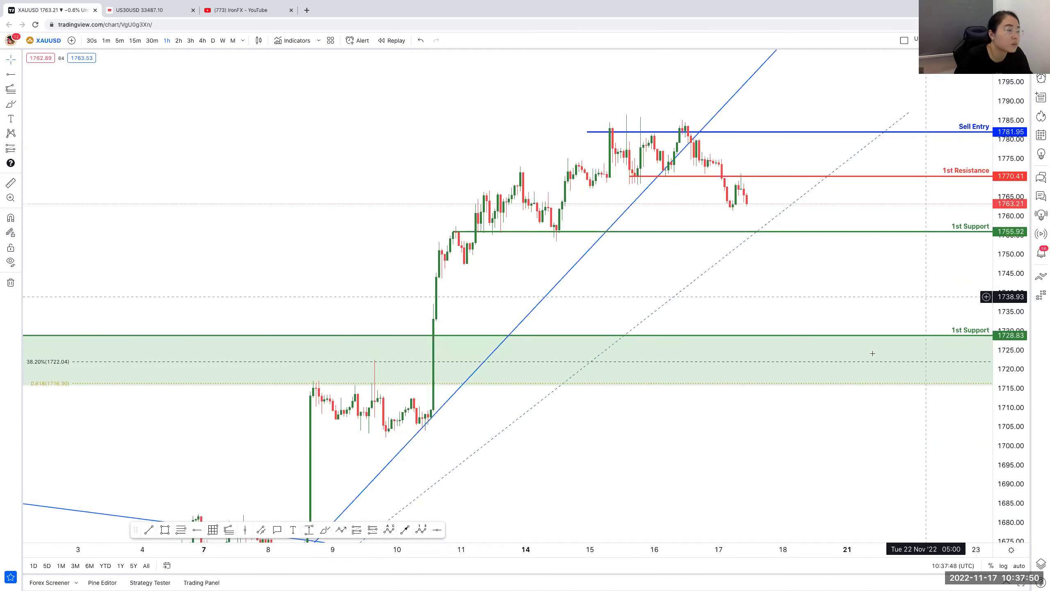
{"action": "left_click", "coordinate": [11, 104]}
{"action": "mouse_move", "coordinate": [749, 247]}
{"action": "left_mouse_down"}
{"action": "mouse_move", "coordinate": [776, 304]}
{"action": "mouse_move", "coordinate": [779, 285]}
{"action": "mouse_move", "coordinate": [821, 400]}
{"action": "mouse_move", "coordinate": [830, 407]}
{"action": "mouse_move", "coordinate": [838, 387]}
{"action": "left_mouse_up"}
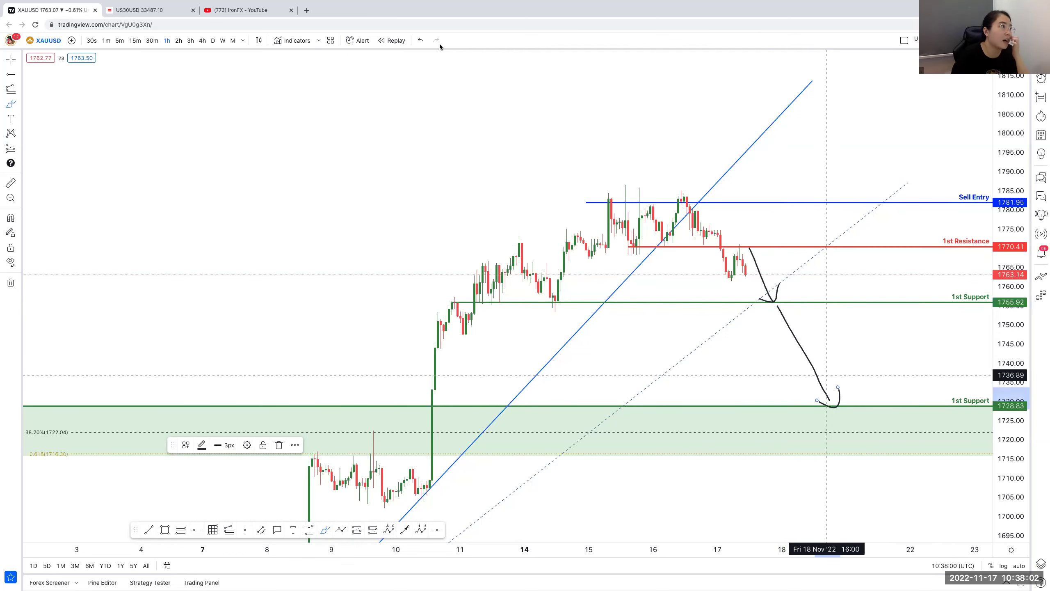
{"action": "left_click", "coordinate": [418, 40]}
{"action": "left_click", "coordinate": [419, 40]}
{"action": "left_click", "coordinate": [419, 41]}
Step: Place a horizontal ray at about 1762.17 from 17 Nov '22 and apply the Support (1st) template to it
{"action": "left_click", "coordinate": [12, 76]}
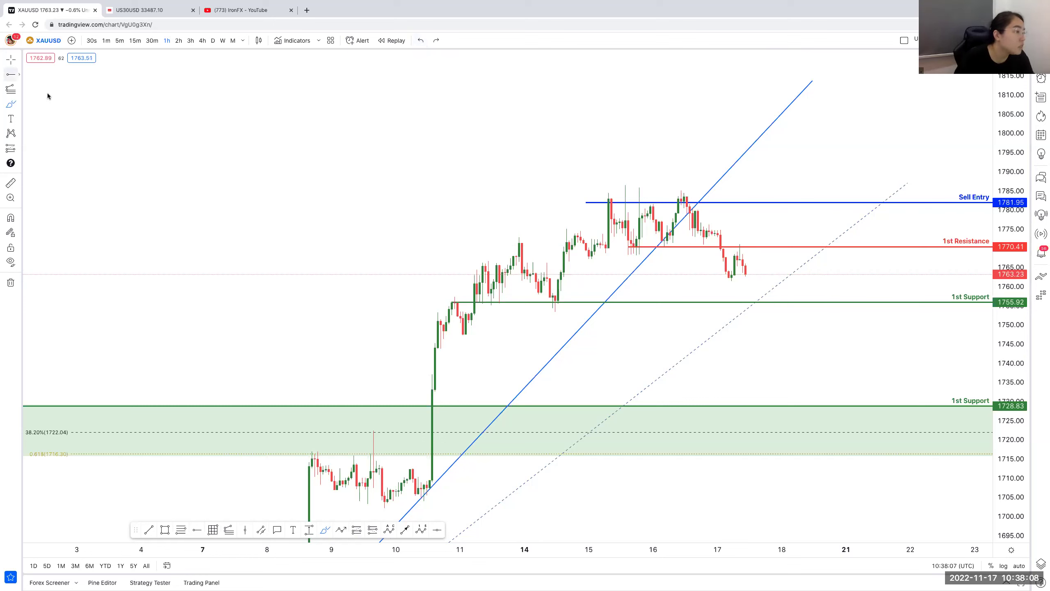
{"action": "left_click", "coordinate": [728, 278]}
{"action": "right_click", "coordinate": [729, 279]}
{"action": "mouse_move", "coordinate": [777, 306]}
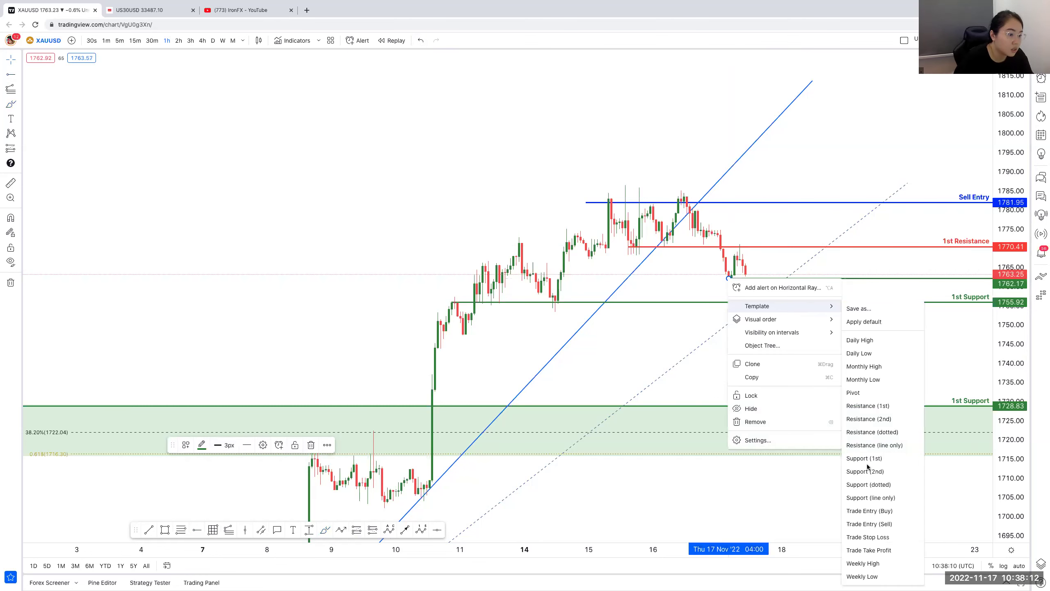
{"action": "left_click", "coordinate": [868, 457]}
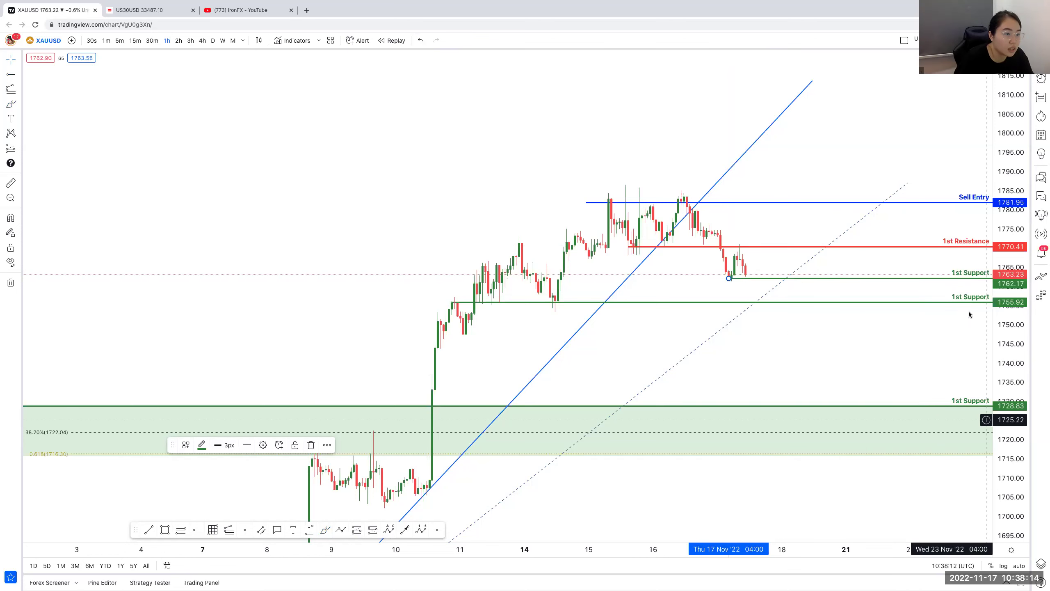
Step: Apply the Support (2nd) template to the horizontal ray at 1755.92
{"action": "right_click", "coordinate": [967, 303]}
{"action": "mouse_move", "coordinate": [963, 331]}
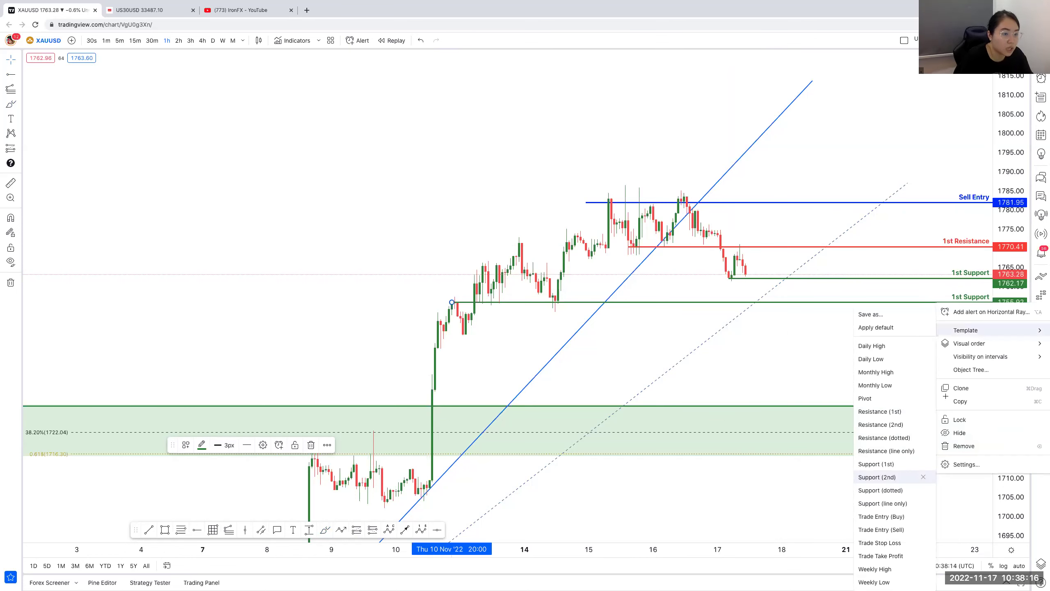
{"action": "left_click", "coordinate": [877, 477]}
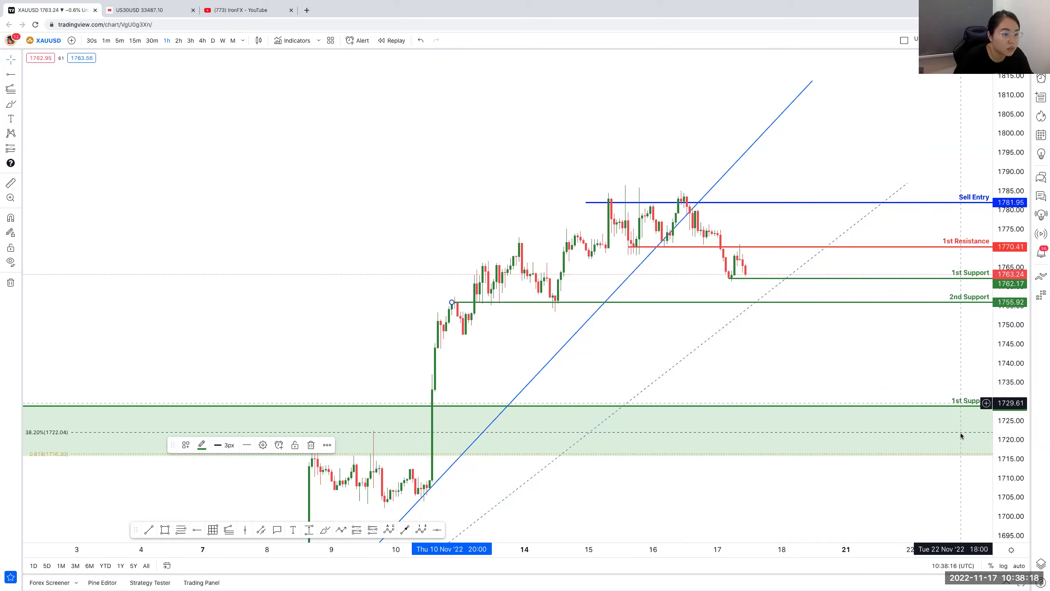
{"action": "right_click", "coordinate": [950, 406]}
{"action": "mouse_move", "coordinate": [967, 431]}
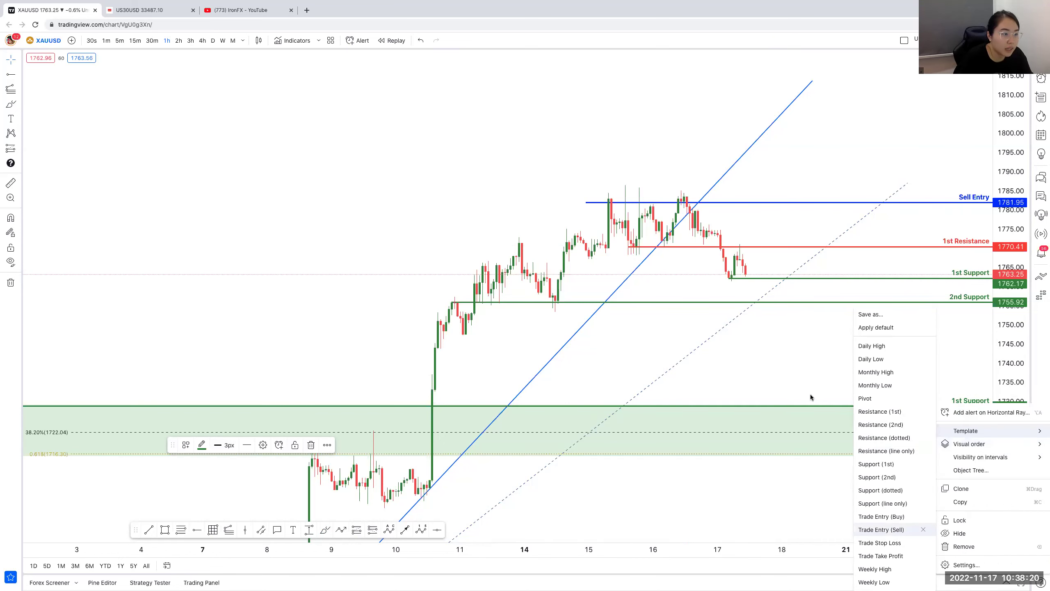
Step: Circle the 1762.17 support and the 1770.41 resistance touches with the Brush and trace the price swings between them
{"action": "left_click_drag", "start_coordinate": [1012, 314], "coordinate": [1010, 210]}
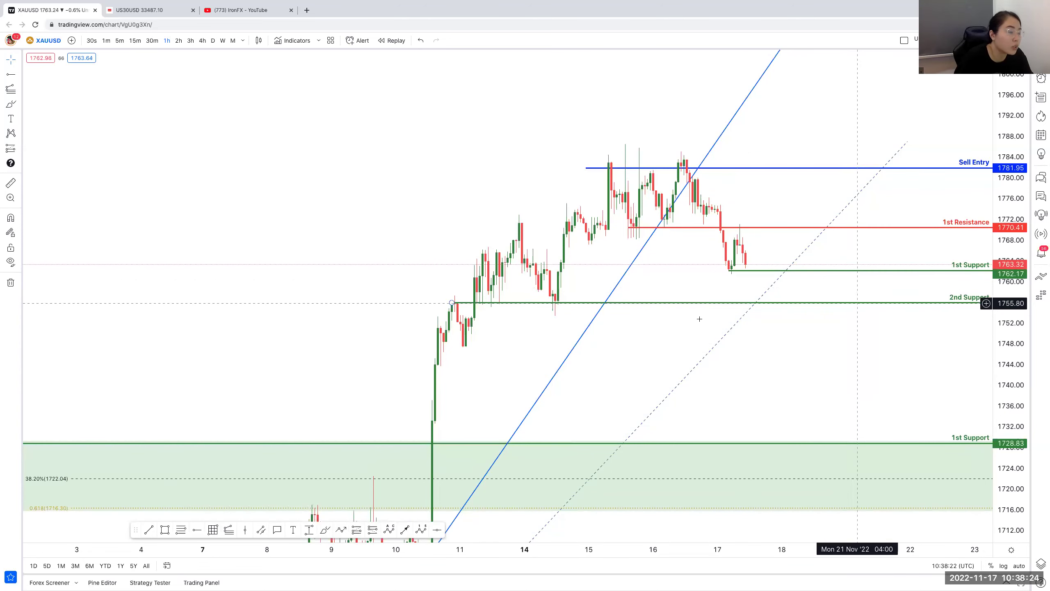
{"action": "scroll", "coordinate": [708, 342], "scroll_direction": "up", "scroll_amount": 2}
{"action": "scroll", "coordinate": [744, 331], "scroll_direction": "up", "scroll_amount": 2}
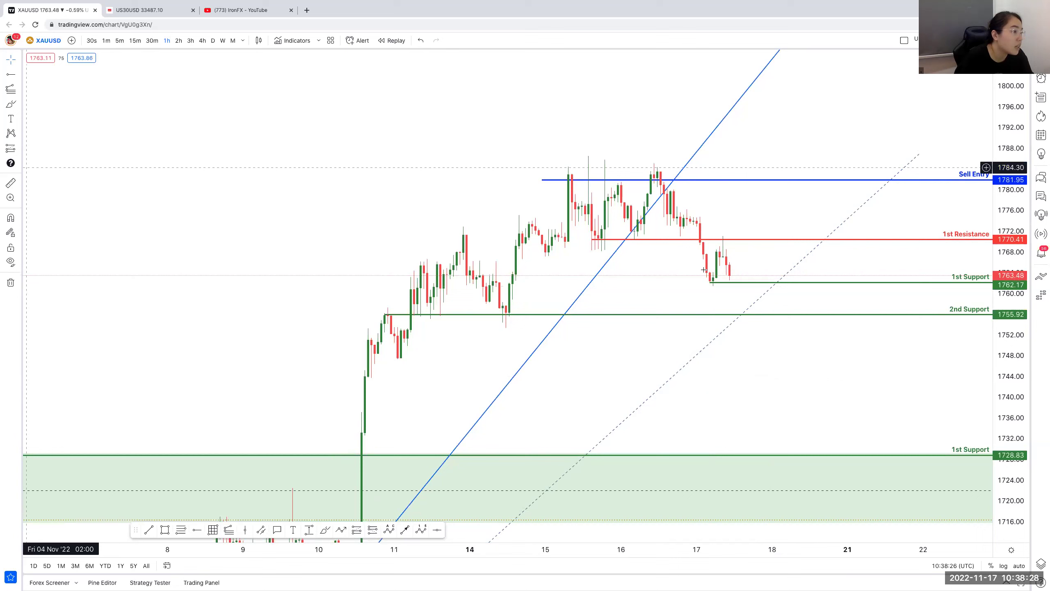
{"action": "mouse_move", "coordinate": [726, 278]}
{"action": "left_mouse_down"}
{"action": "mouse_move", "coordinate": [712, 286]}
{"action": "mouse_move", "coordinate": [744, 282]}
{"action": "left_mouse_up"}
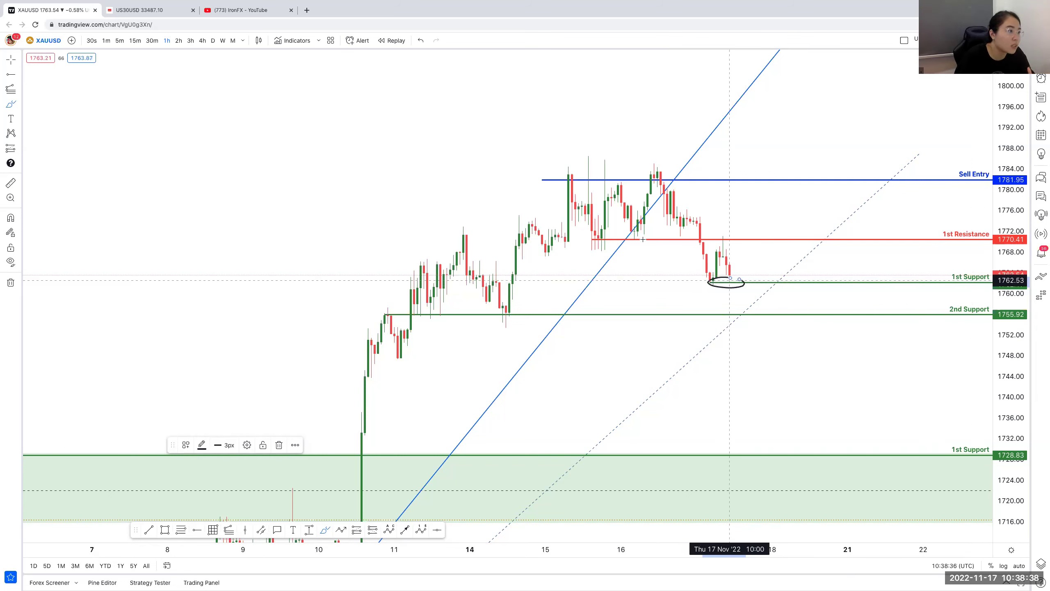
{"action": "mouse_move", "coordinate": [699, 224]}
{"action": "left_mouse_down"}
{"action": "mouse_move", "coordinate": [712, 280]}
{"action": "mouse_move", "coordinate": [733, 235]}
{"action": "left_mouse_up"}
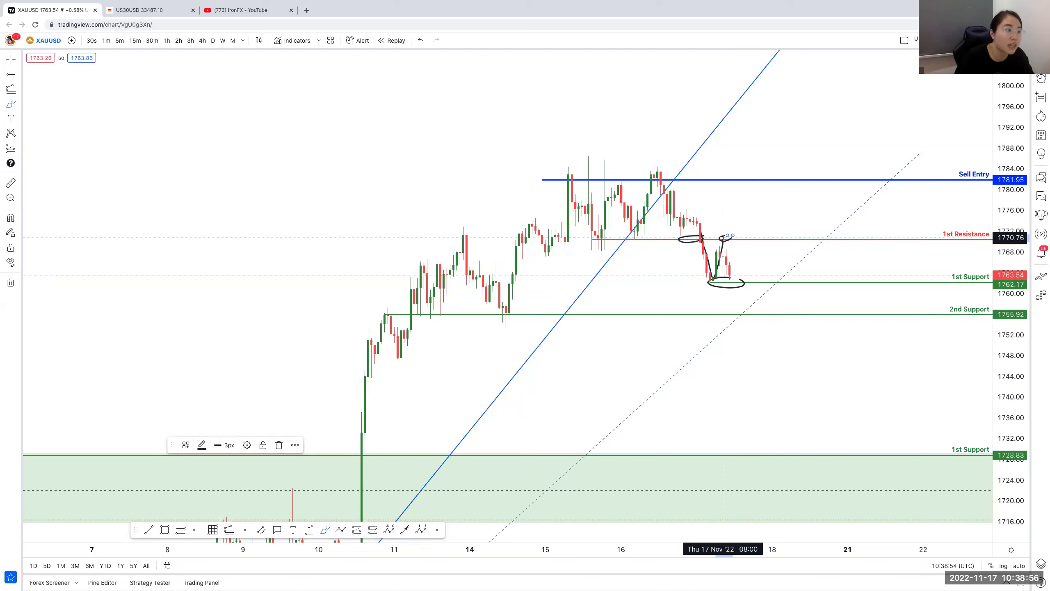
{"action": "left_click_drag", "start_coordinate": [725, 237], "coordinate": [731, 279]}
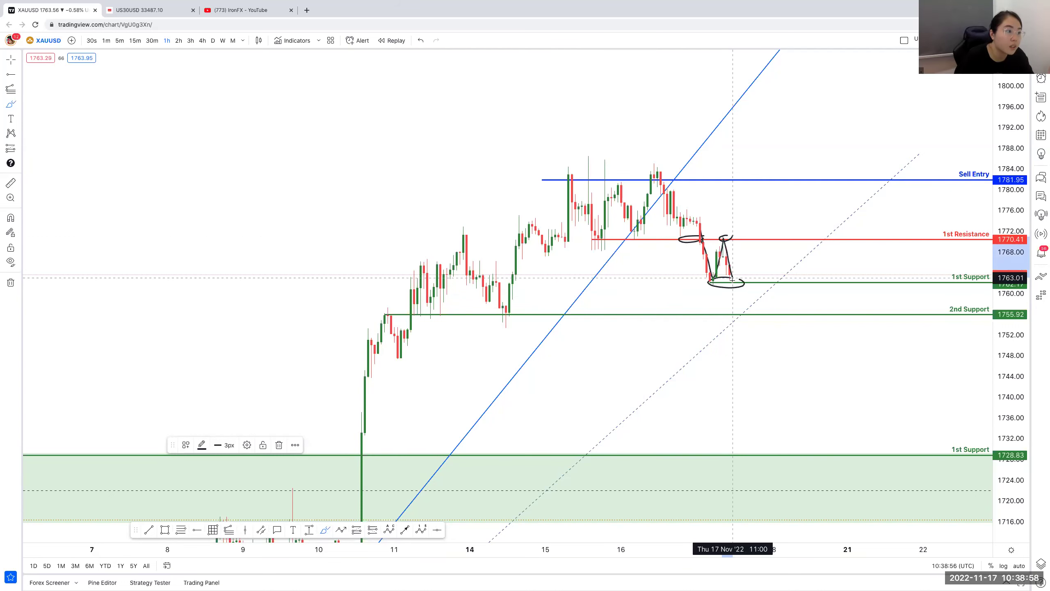
{"action": "left_click", "coordinate": [732, 279]}
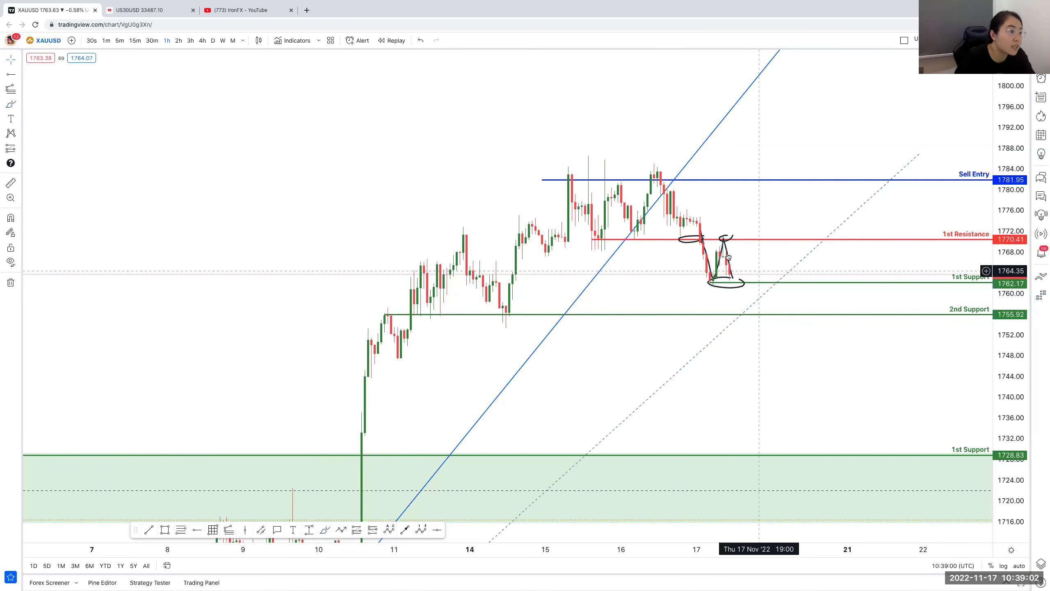
Step: Delete the brush circles and swing lines drawn around the 1st support and 1st resistance
{"action": "left_click", "coordinate": [729, 273]}
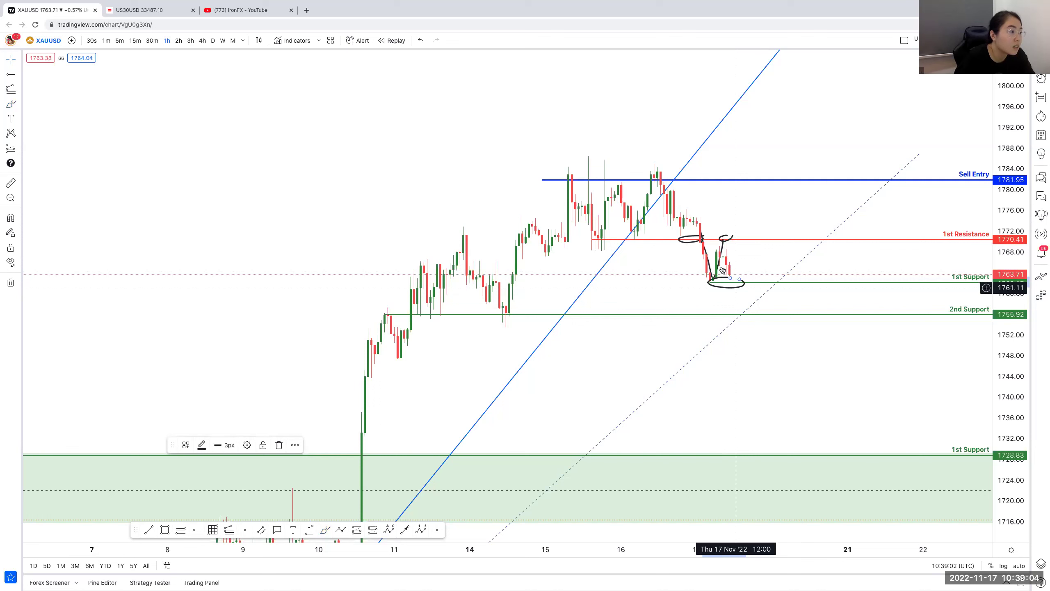
{"action": "key", "text": "Delete"}
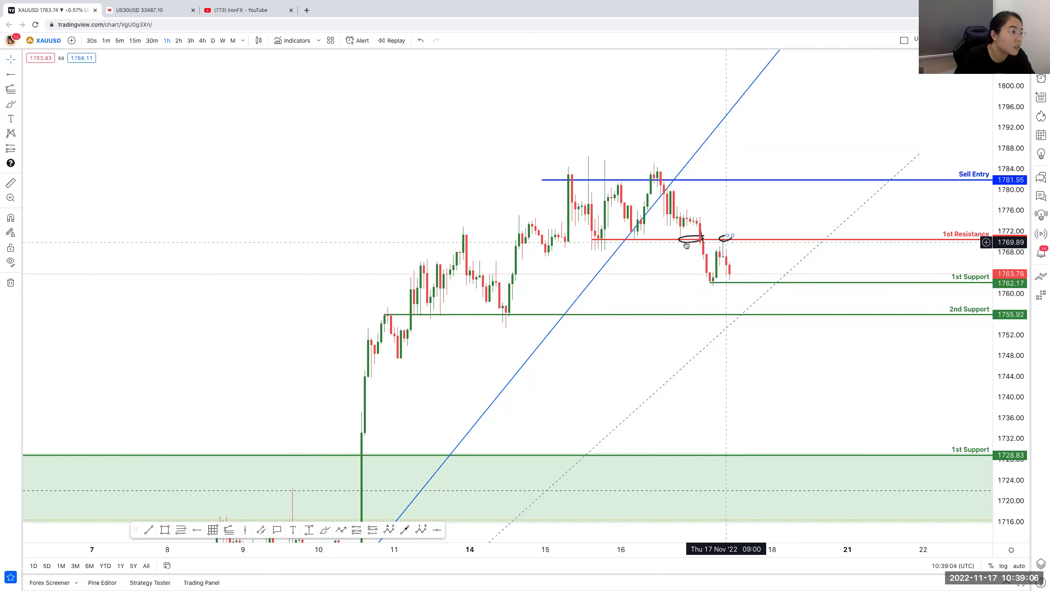
{"action": "left_click", "coordinate": [686, 244]}
{"action": "key", "text": "Delete"}
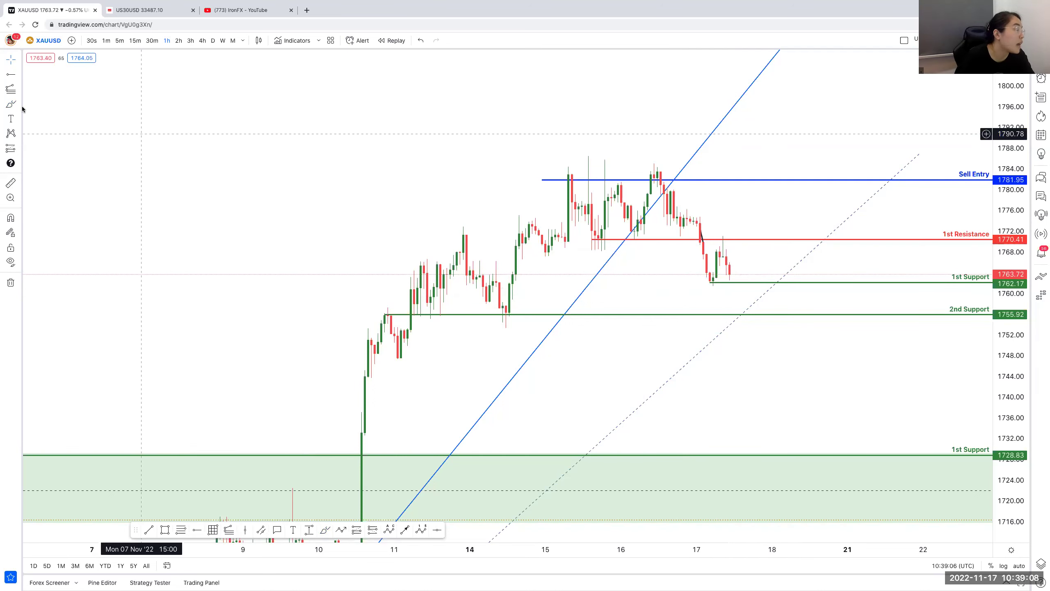
Step: Sketch a brush V dipping below the 1762.17 support and retesting it, plus a small mark at the 1770.41 resistance
{"action": "left_click", "coordinate": [11, 104]}
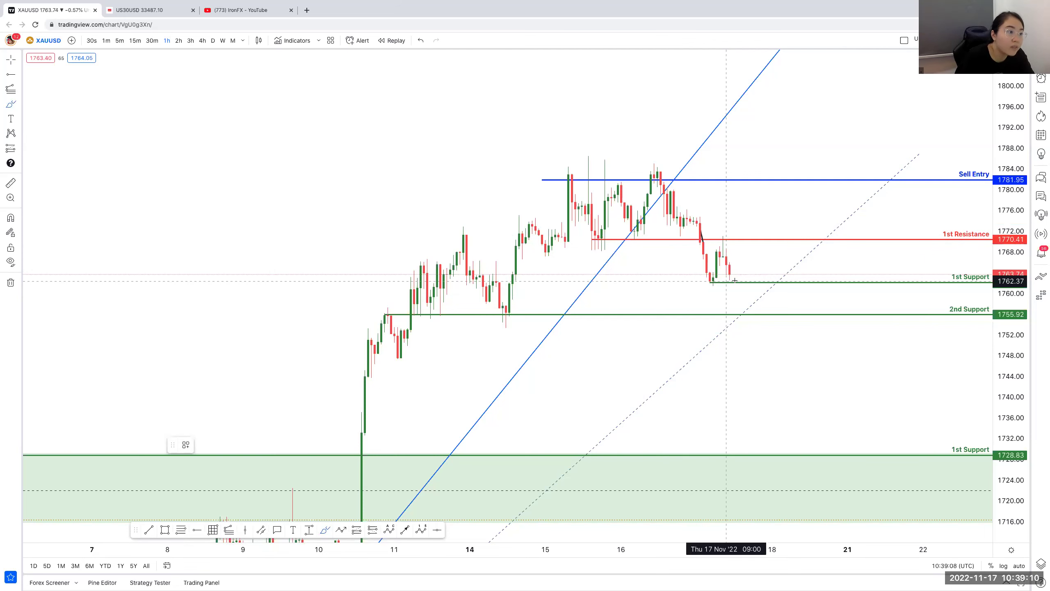
{"action": "mouse_move", "coordinate": [729, 274]}
{"action": "left_mouse_down"}
{"action": "mouse_move", "coordinate": [739, 300]}
{"action": "mouse_move", "coordinate": [745, 281]}
{"action": "left_mouse_up"}
{"action": "mouse_move", "coordinate": [726, 234]}
{"action": "left_mouse_down"}
{"action": "mouse_move", "coordinate": [718, 239]}
{"action": "mouse_move", "coordinate": [729, 241]}
{"action": "left_mouse_up"}
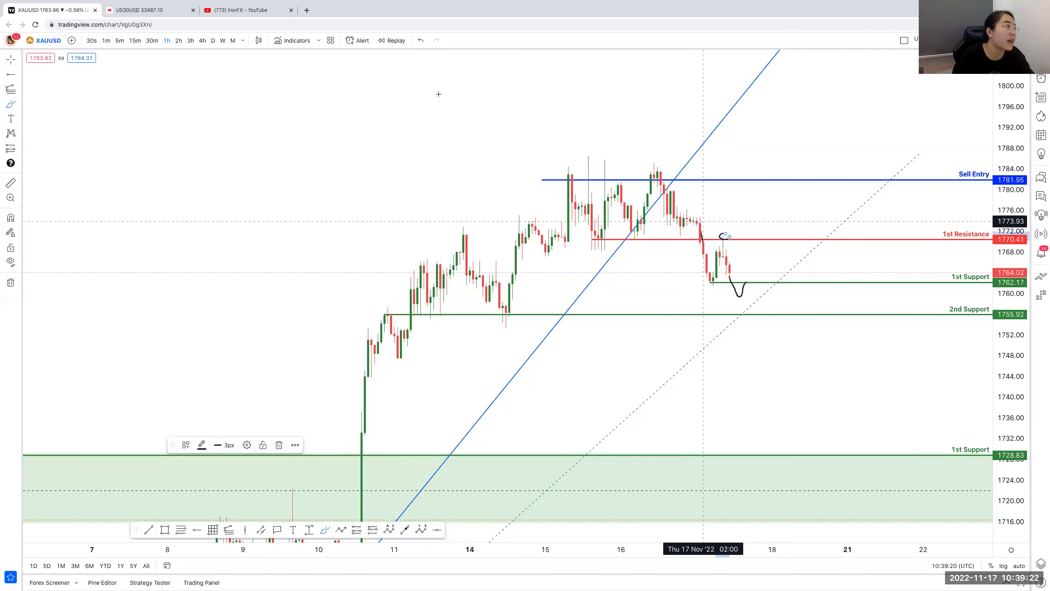
Step: Search Google Images for "reversal pattern candlesticks" in a new browser tab and open the Trader Tips overview of common candlestick reversal patterns
{"action": "left_click", "coordinate": [307, 10]}
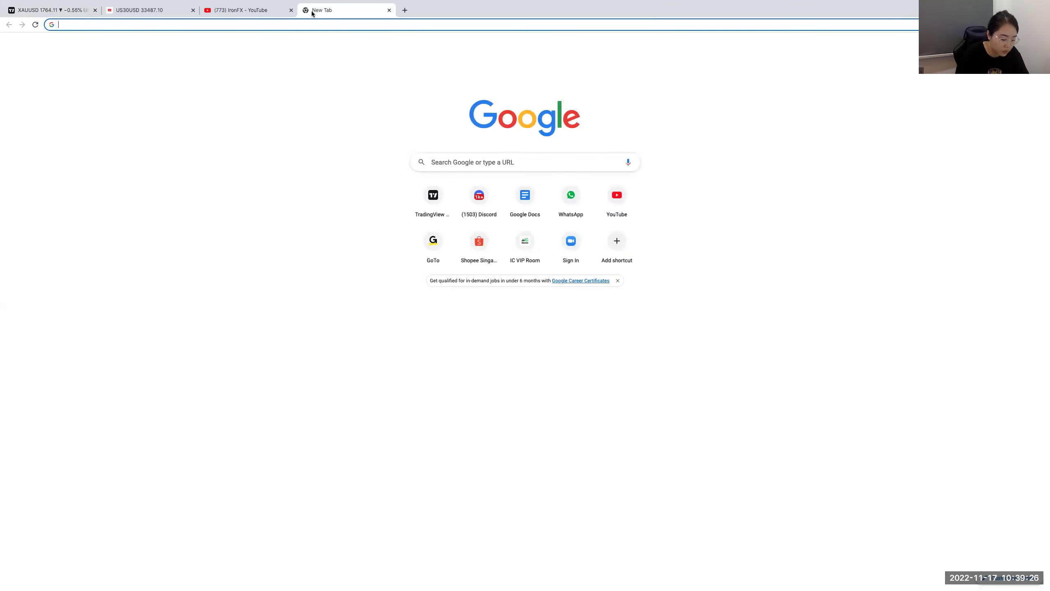
{"action": "type", "text": "reversal patter"}
{"action": "key", "text": "Down"}
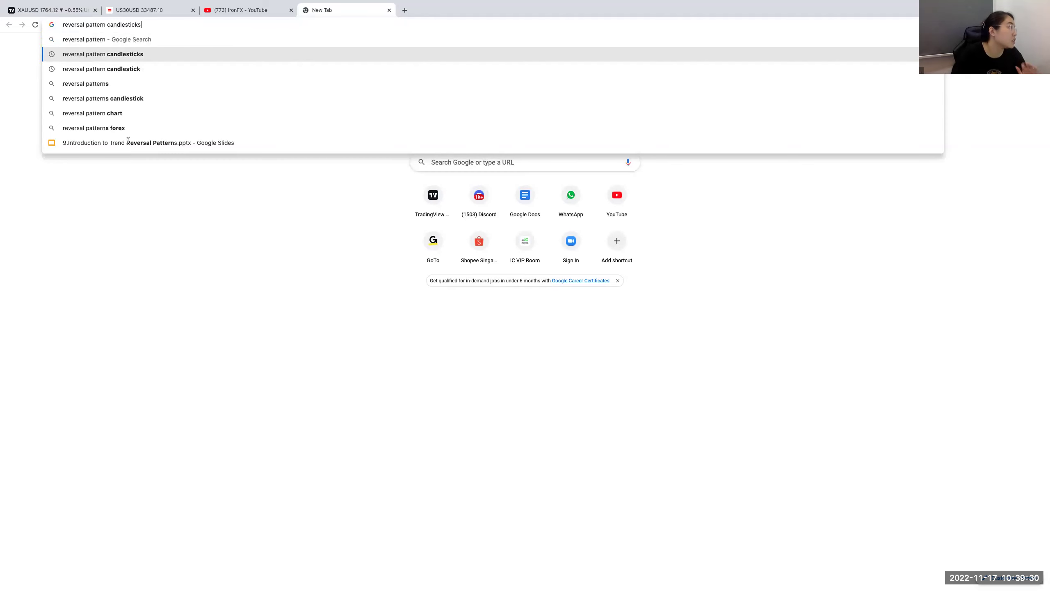
{"action": "key", "text": "Return"}
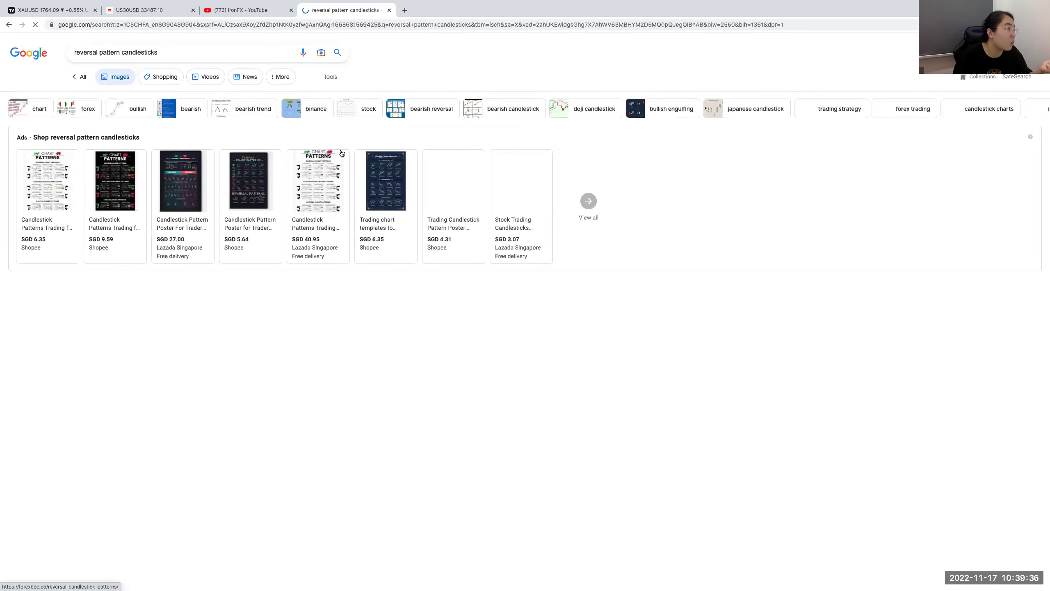
{"action": "scroll", "coordinate": [368, 165], "scroll_direction": "down", "scroll_amount": 3}
{"action": "scroll", "coordinate": [746, 249], "scroll_direction": "down", "scroll_amount": 1}
{"action": "left_click", "coordinate": [672, 237]}
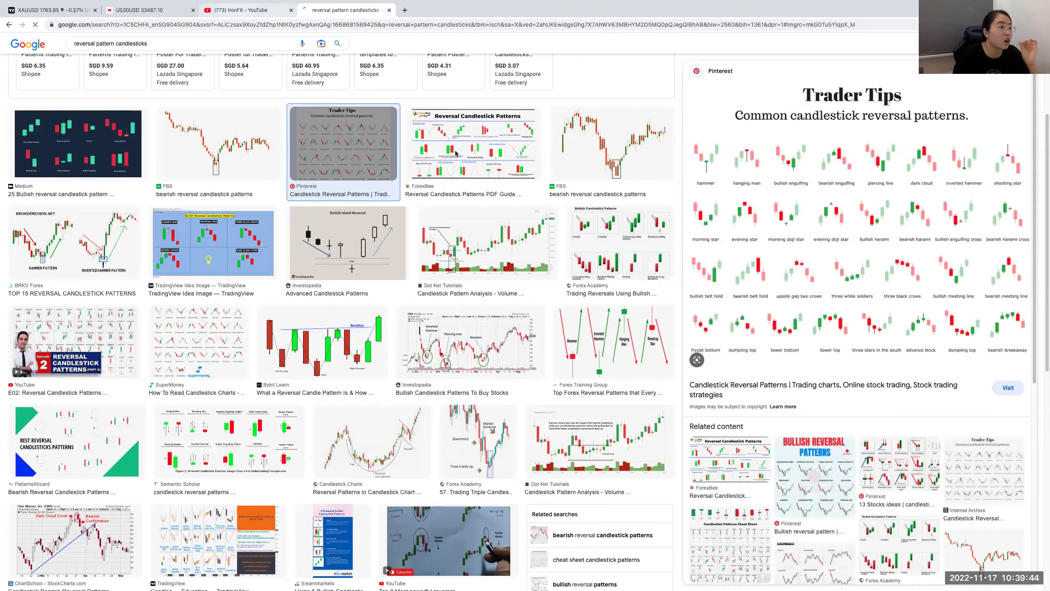
Step: Return to the XAUUSD chart and sketch brush arrows from the 1762.17 support down to 1755.92 and on to 1728.83
{"action": "key", "text": "ctrl+shift+Tab"}
{"action": "key", "text": "ctrl+shift+Tab"}
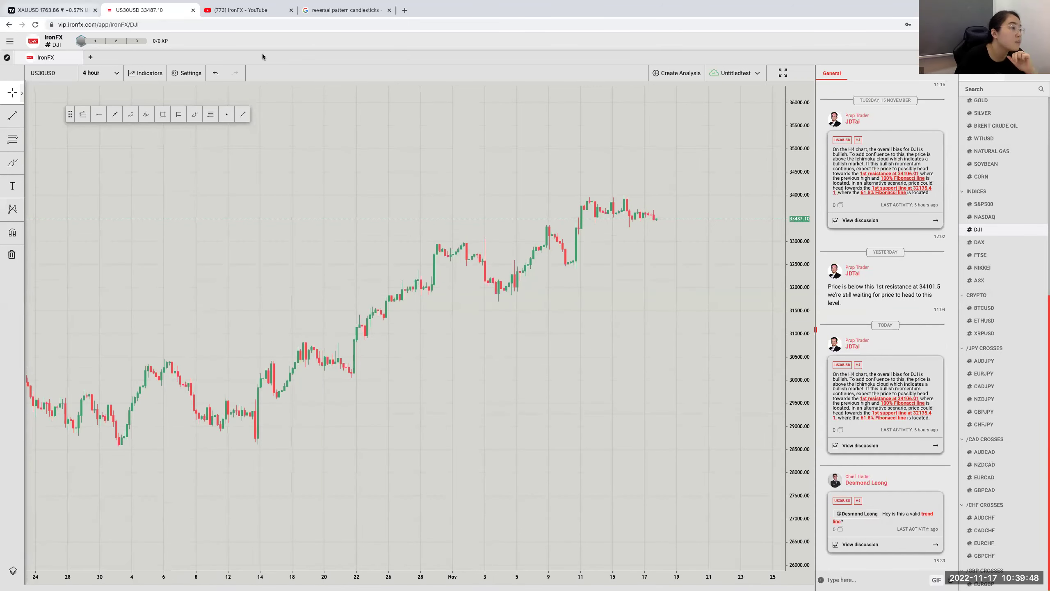
{"action": "key", "text": "ctrl+shift+Tab"}
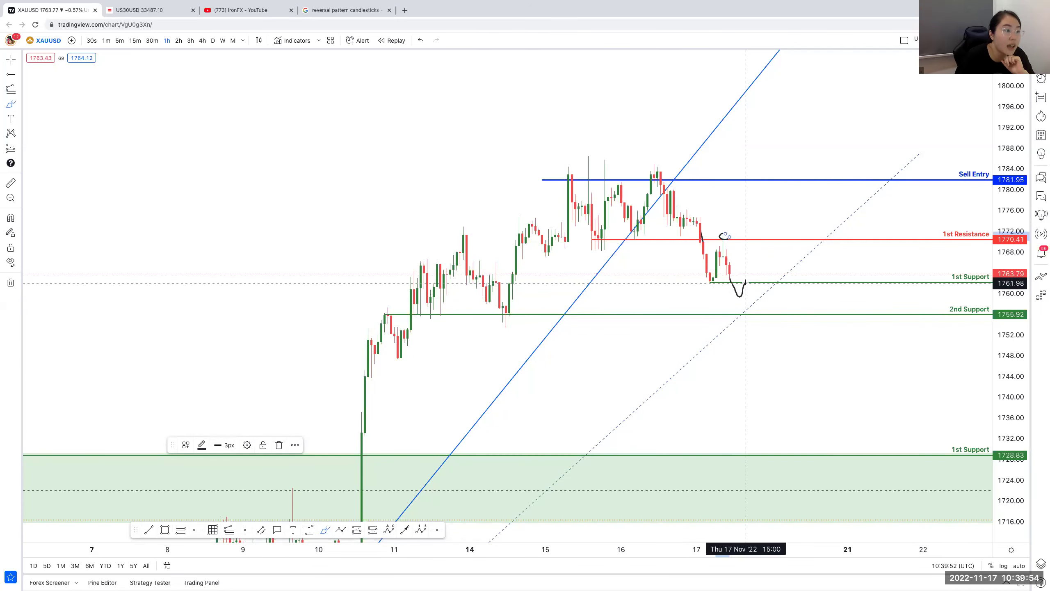
{"action": "left_click_drag", "start_coordinate": [746, 283], "coordinate": [769, 316]}
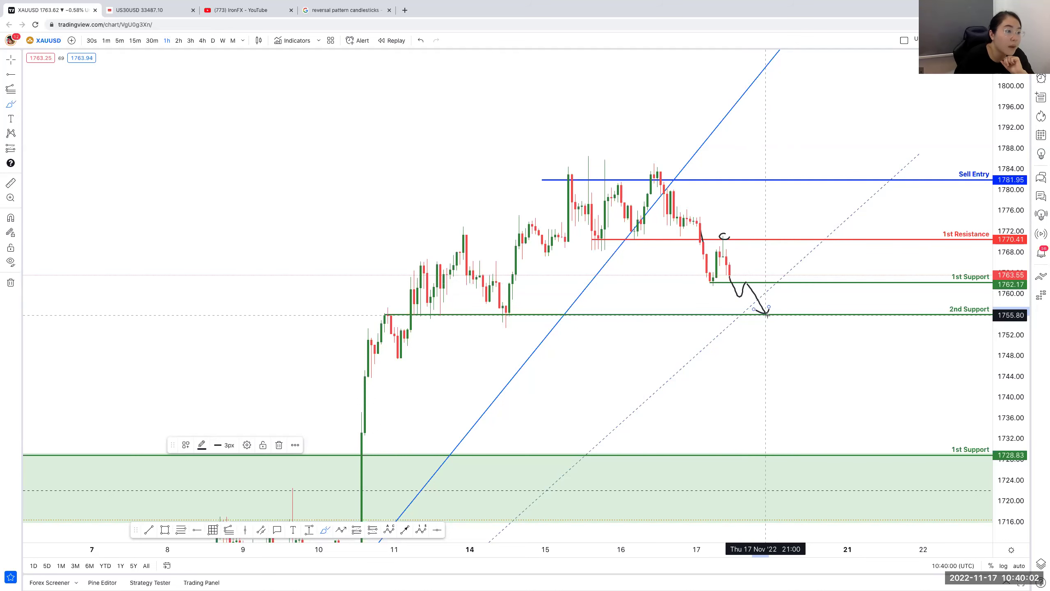
{"action": "mouse_move", "coordinate": [759, 320]}
{"action": "left_mouse_down"}
{"action": "mouse_move", "coordinate": [769, 318]}
{"action": "mouse_move", "coordinate": [834, 445]}
{"action": "mouse_move", "coordinate": [841, 426]}
{"action": "left_mouse_up"}
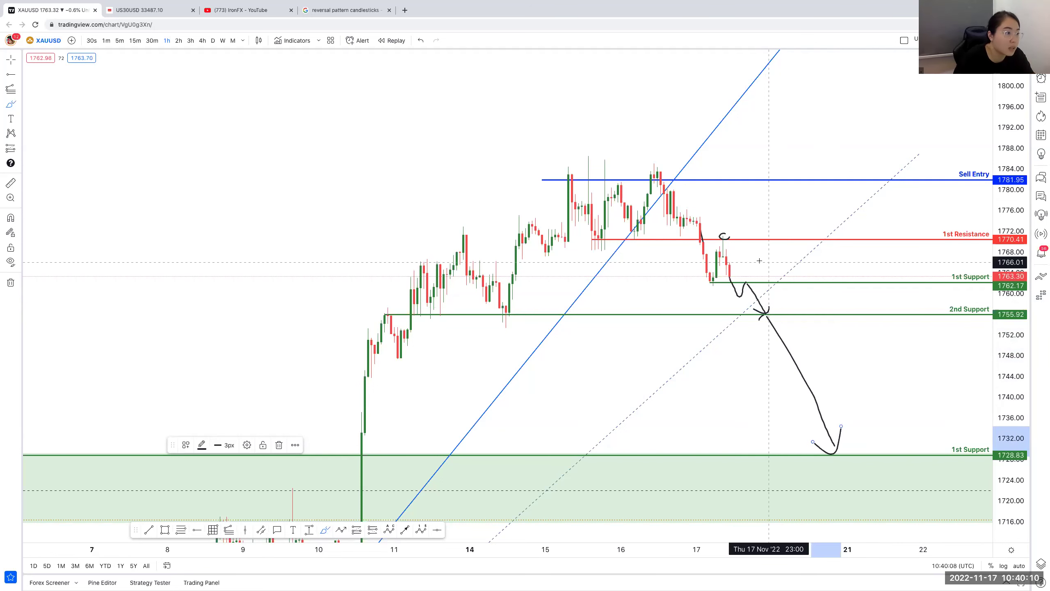
Step: Circle the area between the 1st and 2nd supports around the projected retest with the Brush
{"action": "left_click_drag", "start_coordinate": [759, 281], "coordinate": [719, 296]}
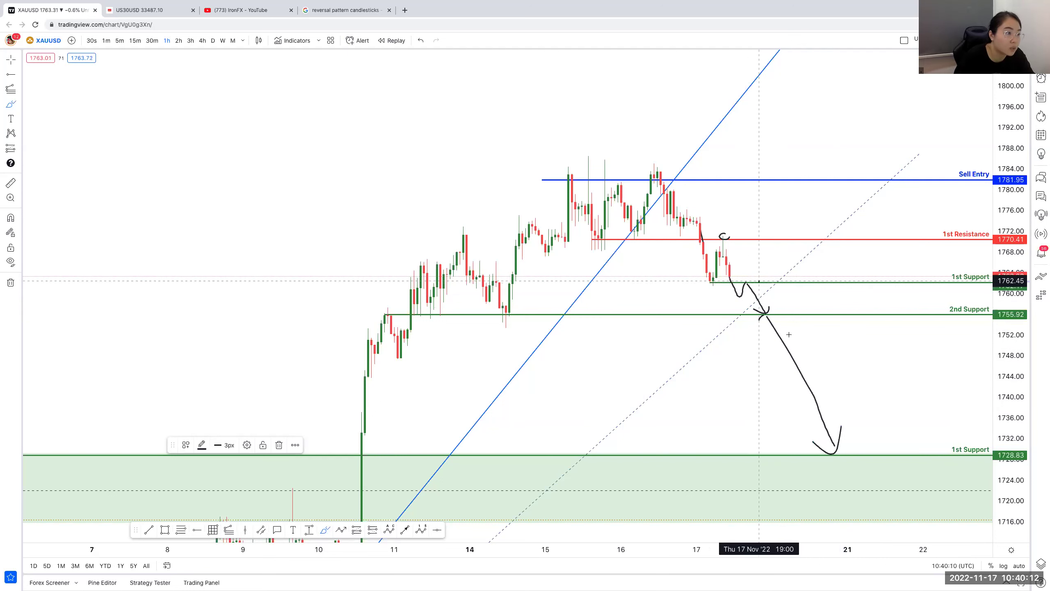
{"action": "left_click_drag", "start_coordinate": [788, 335], "coordinate": [759, 283]}
{"action": "left_click_drag", "start_coordinate": [789, 334], "coordinate": [775, 282]}
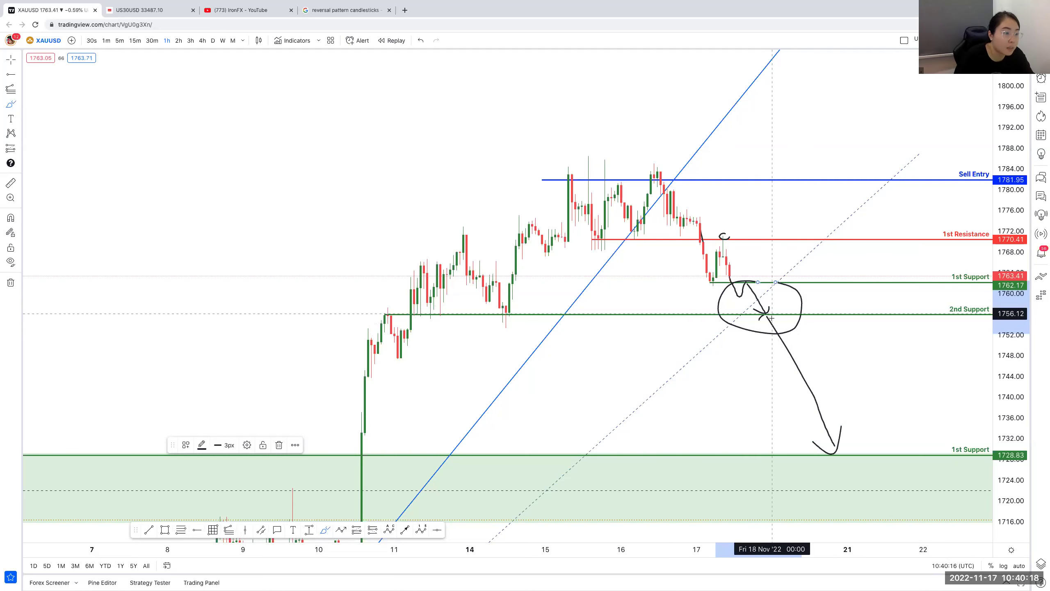
Step: Delete the brush circle, the projected arrows to both lower supports and the mark at the 1st resistance
{"action": "key", "text": "Delete"}
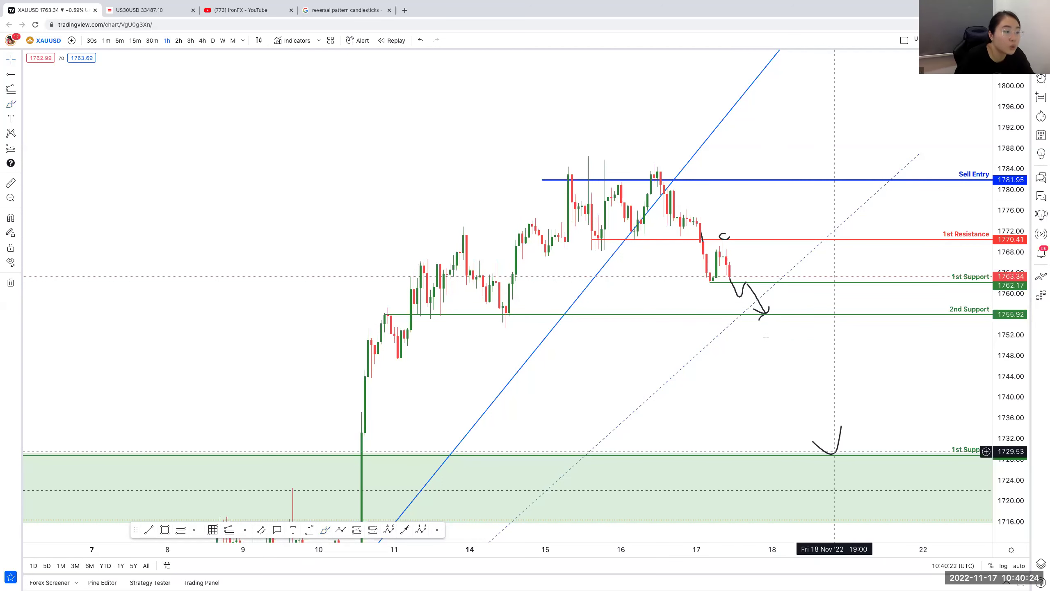
{"action": "left_click", "coordinate": [837, 450]}
{"action": "key", "text": "Delete"}
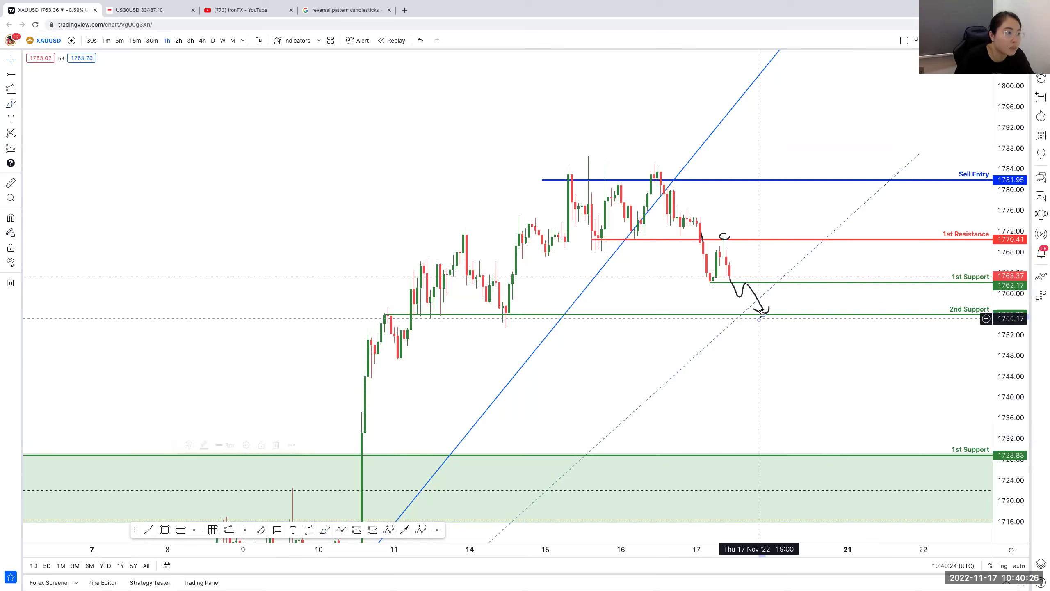
{"action": "left_click", "coordinate": [760, 311]}
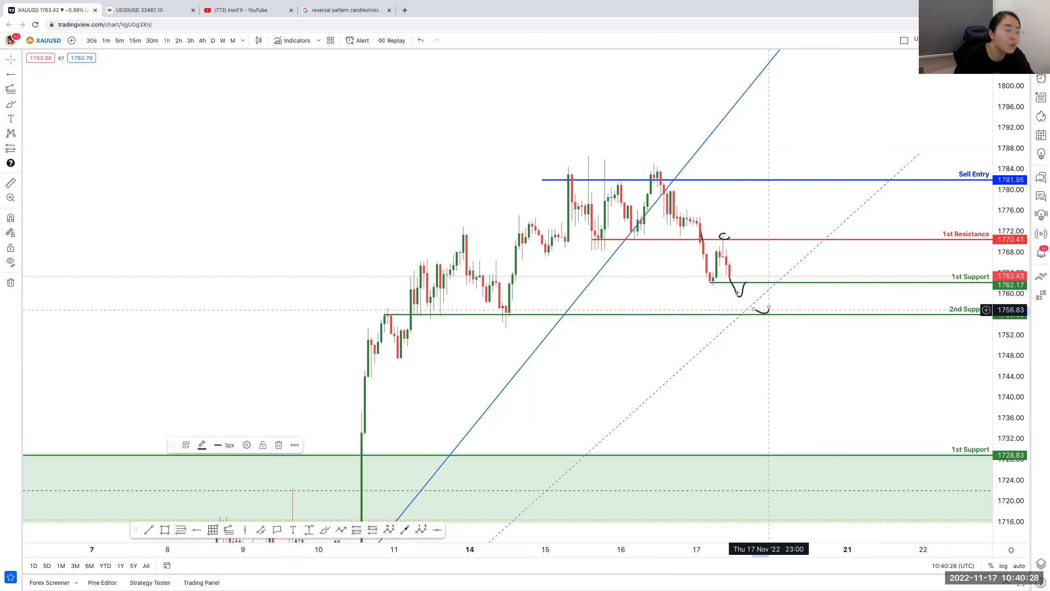
{"action": "key", "text": "Delete"}
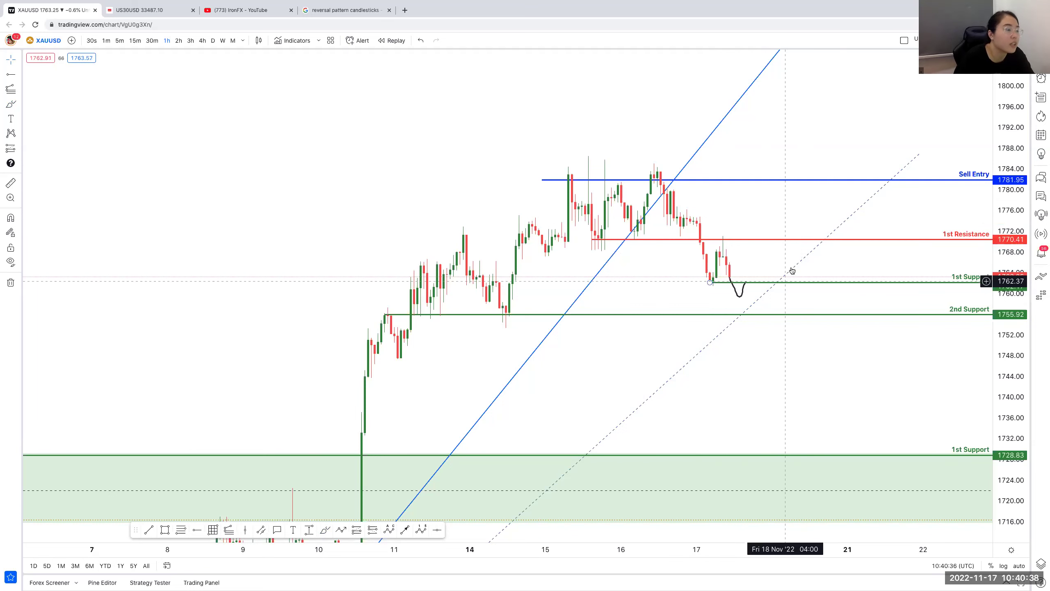
Step: Sketch a brush arrow from the 1762.17 support to the 2nd support at 1755.92, and delete the whole sketched path
{"action": "left_click", "coordinate": [11, 104]}
{"action": "mouse_move", "coordinate": [762, 306]}
{"action": "left_mouse_down"}
{"action": "mouse_move", "coordinate": [772, 316]}
{"action": "mouse_move", "coordinate": [772, 302]}
{"action": "left_mouse_up"}
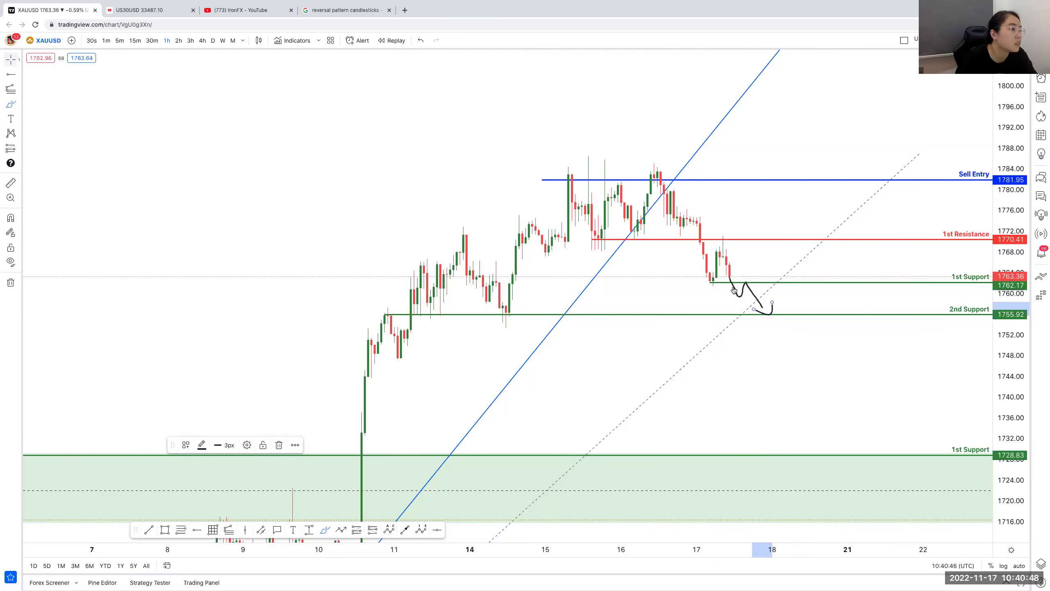
{"action": "key", "text": "Delete"}
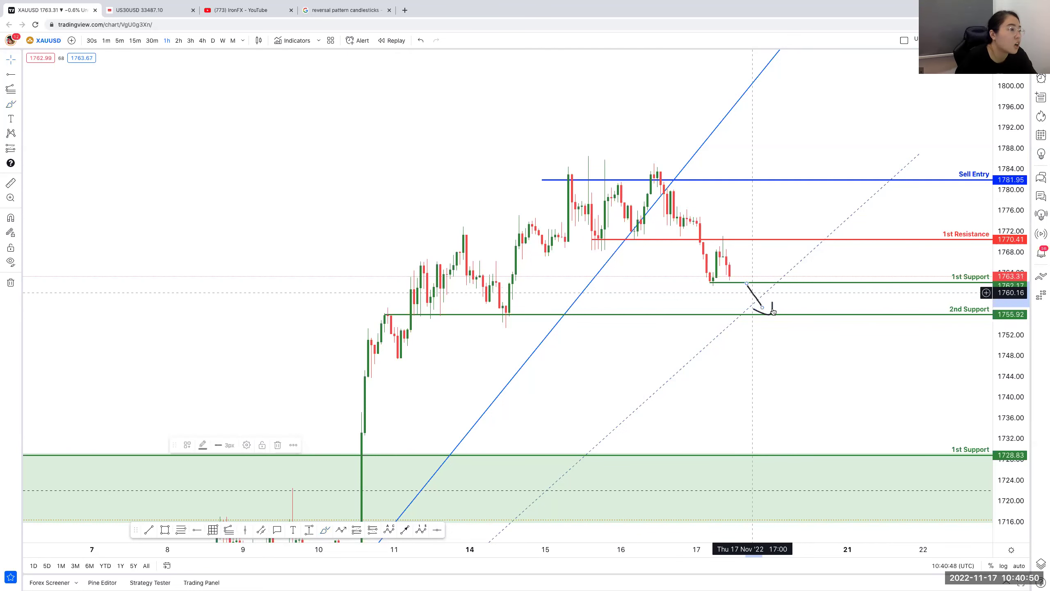
{"action": "key", "text": "Delete"}
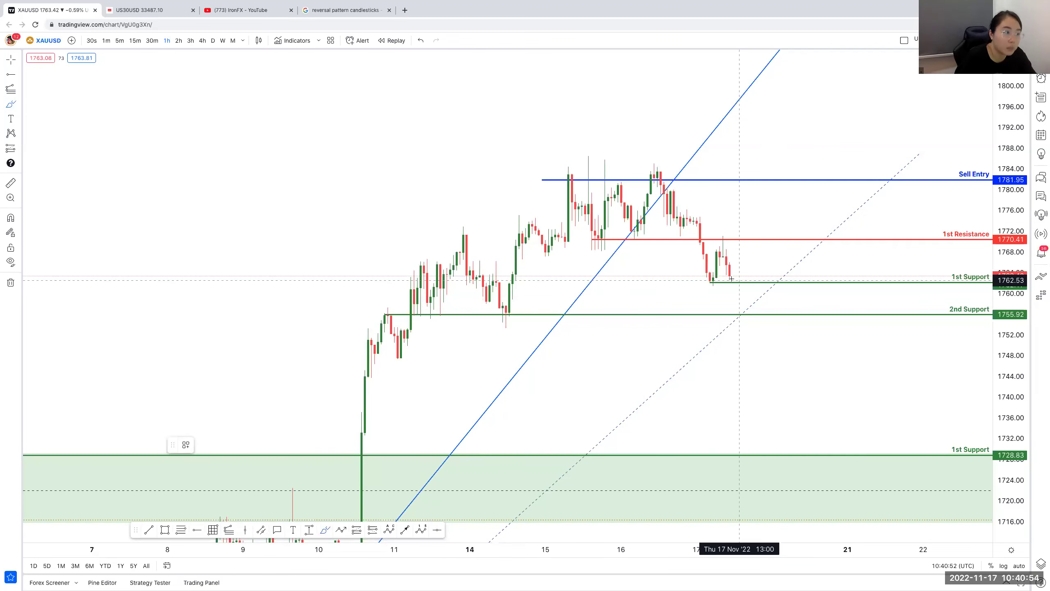
Step: Sketch a brush path from the current price up to the 1770.41 resistance and back to the 1762.17 support, consulting the reversal-pattern images midway
{"action": "left_click_drag", "start_coordinate": [730, 278], "coordinate": [777, 238]}
{"action": "left_click", "coordinate": [340, 10]}
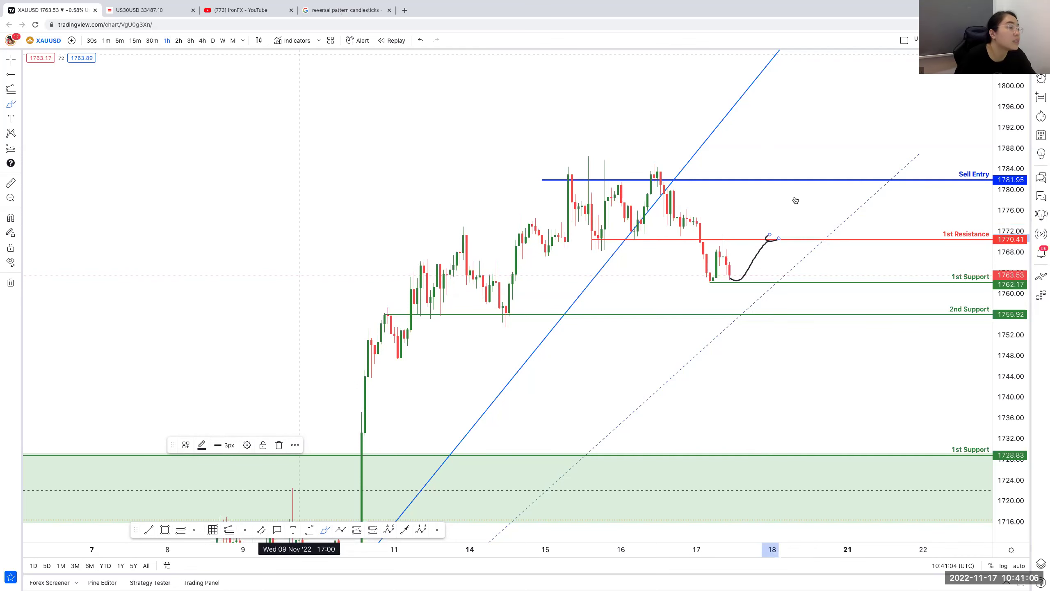
{"action": "key", "text": "super+4"}
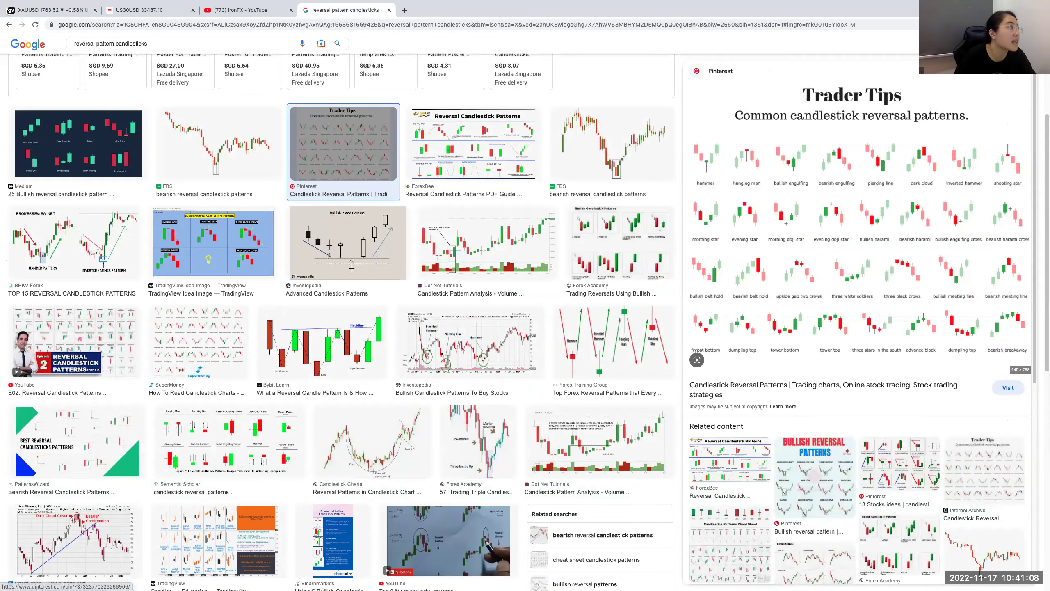
{"action": "key", "text": "super+1"}
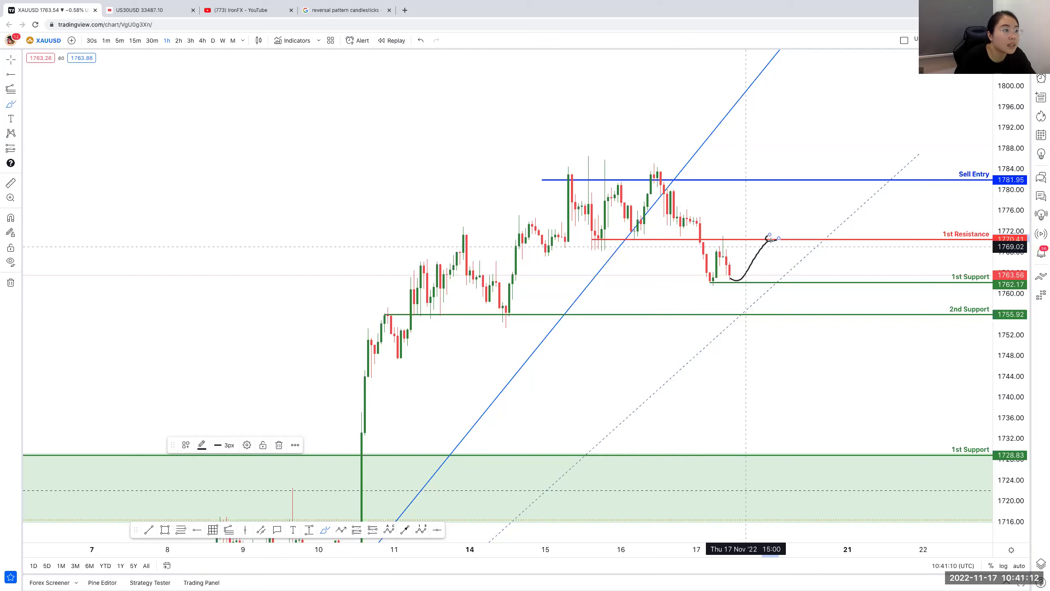
{"action": "left_click_drag", "start_coordinate": [770, 236], "coordinate": [796, 283]}
{"action": "left_click_drag", "start_coordinate": [764, 277], "coordinate": [798, 265]}
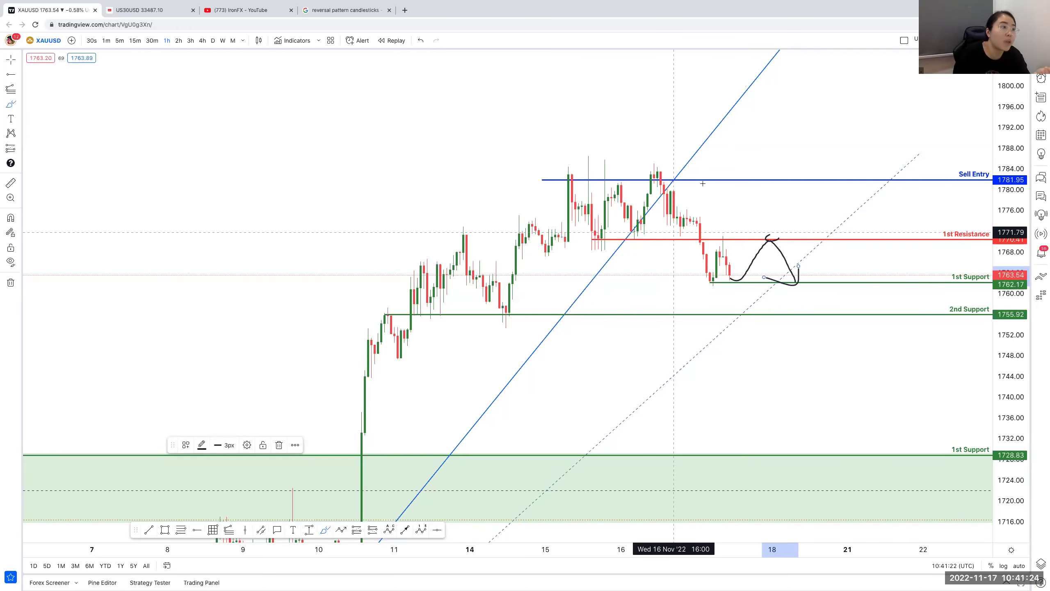
Step: Trace the decline from the sell entry to the 2nd support and circle the 16–17 November down-move with the Brush, deleting each stroke
{"action": "mouse_move", "coordinate": [644, 174]}
{"action": "left_mouse_down"}
{"action": "mouse_move", "coordinate": [665, 209]}
{"action": "mouse_move", "coordinate": [722, 243]}
{"action": "left_mouse_up"}
{"action": "left_click_drag", "start_coordinate": [752, 315], "coordinate": [752, 316]}
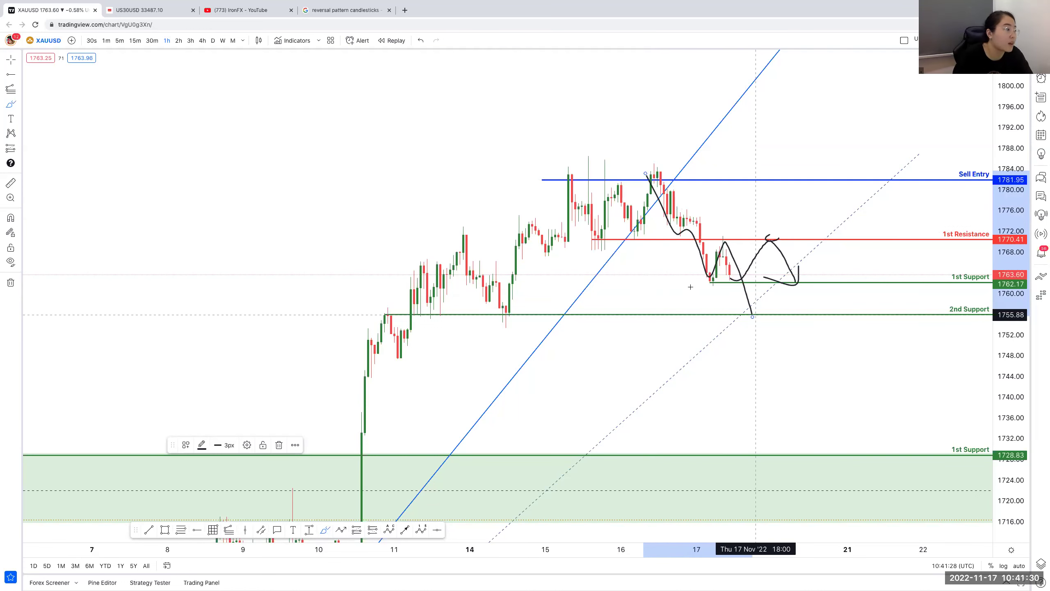
{"action": "key", "text": "Delete"}
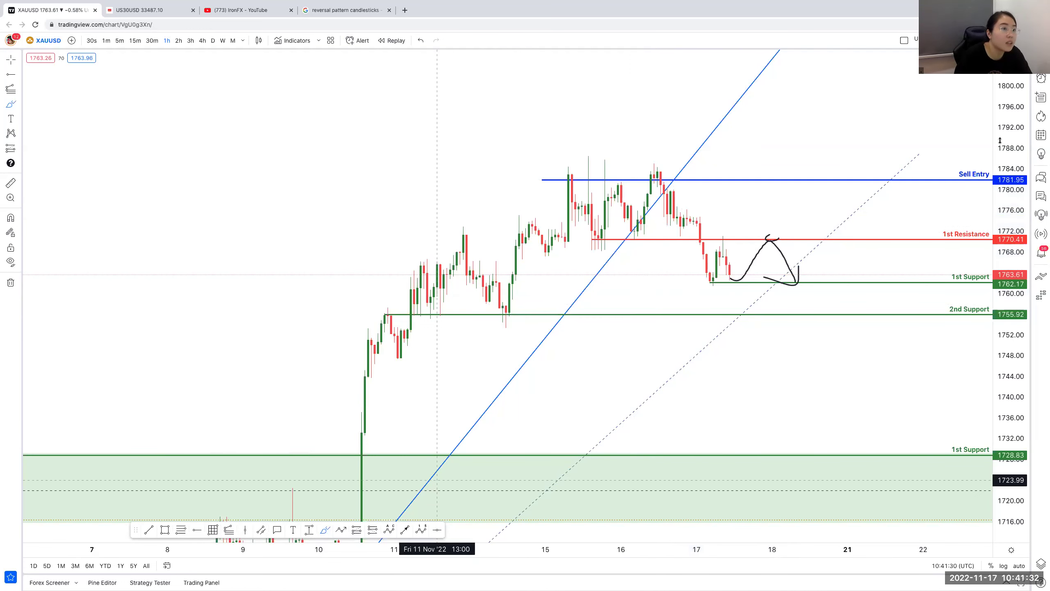
{"action": "left_click_drag", "start_coordinate": [1022, 331], "coordinate": [1022, 356]}
{"action": "mouse_move", "coordinate": [710, 226]}
{"action": "left_mouse_down"}
{"action": "mouse_move", "coordinate": [649, 291]}
{"action": "mouse_move", "coordinate": [712, 299]}
{"action": "mouse_move", "coordinate": [711, 223]}
{"action": "left_mouse_up"}
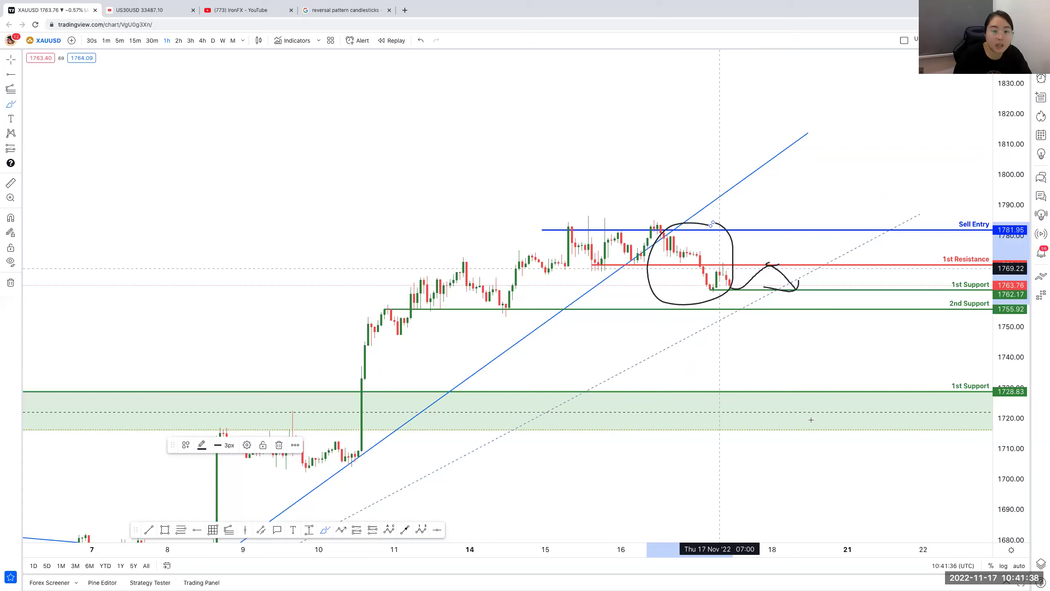
{"action": "key", "text": "Delete"}
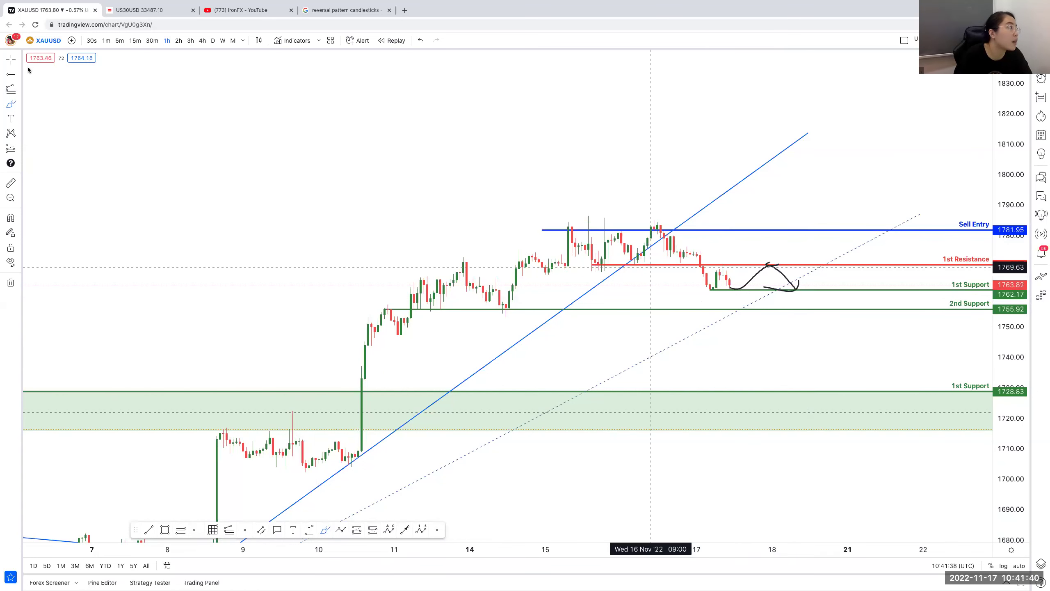
Step: Delete the remaining brush path and arrowhead marks between the 1st resistance and the 1st support
{"action": "key", "text": "Escape"}
{"action": "left_click", "coordinate": [753, 276]}
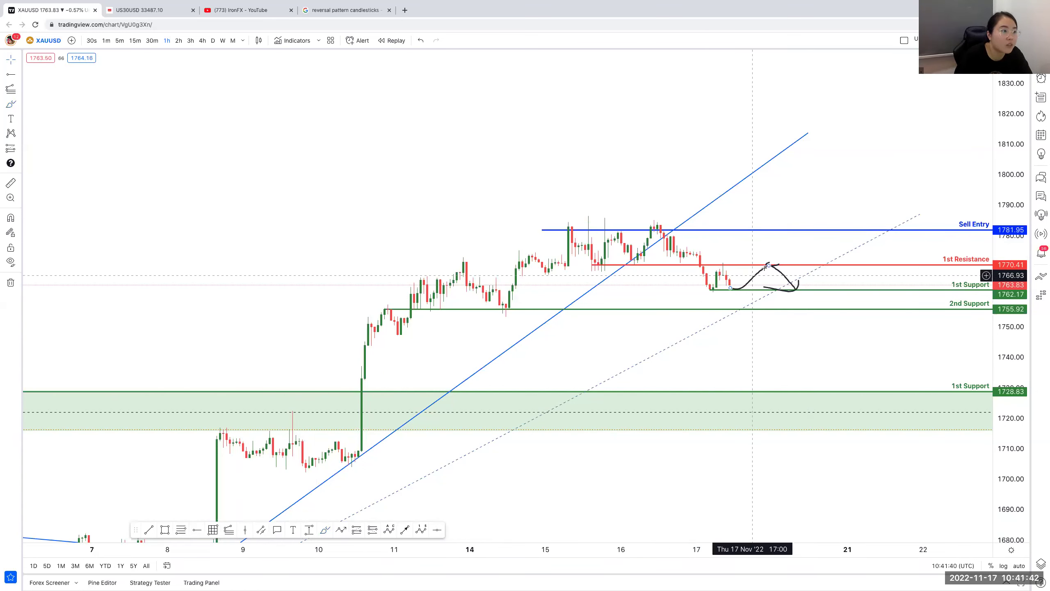
{"action": "key", "text": "Delete"}
{"action": "key", "text": "ctrl+z"}
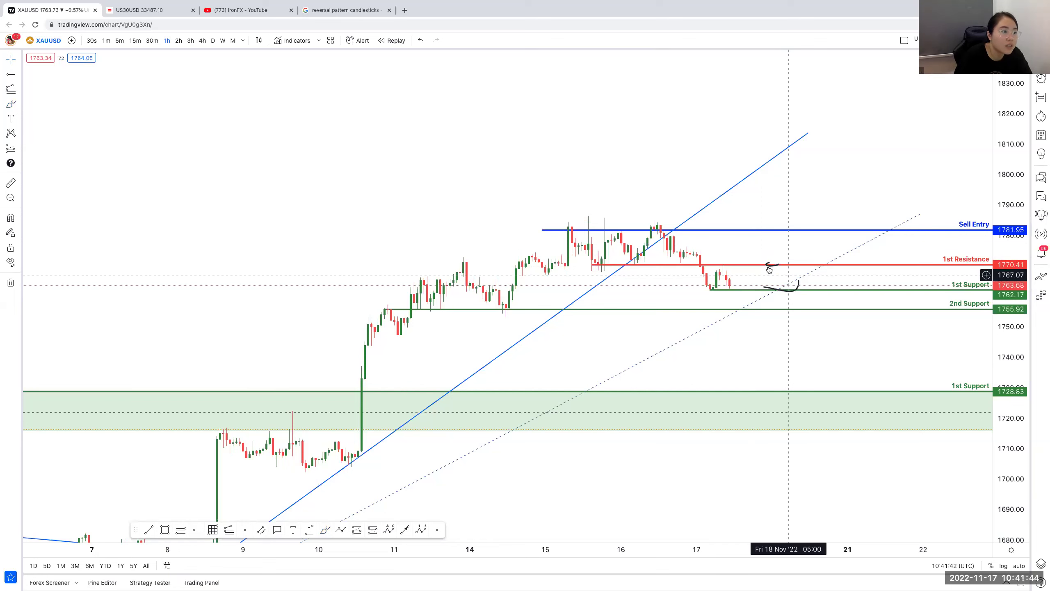
{"action": "left_click", "coordinate": [769, 268]}
{"action": "key", "text": "Delete"}
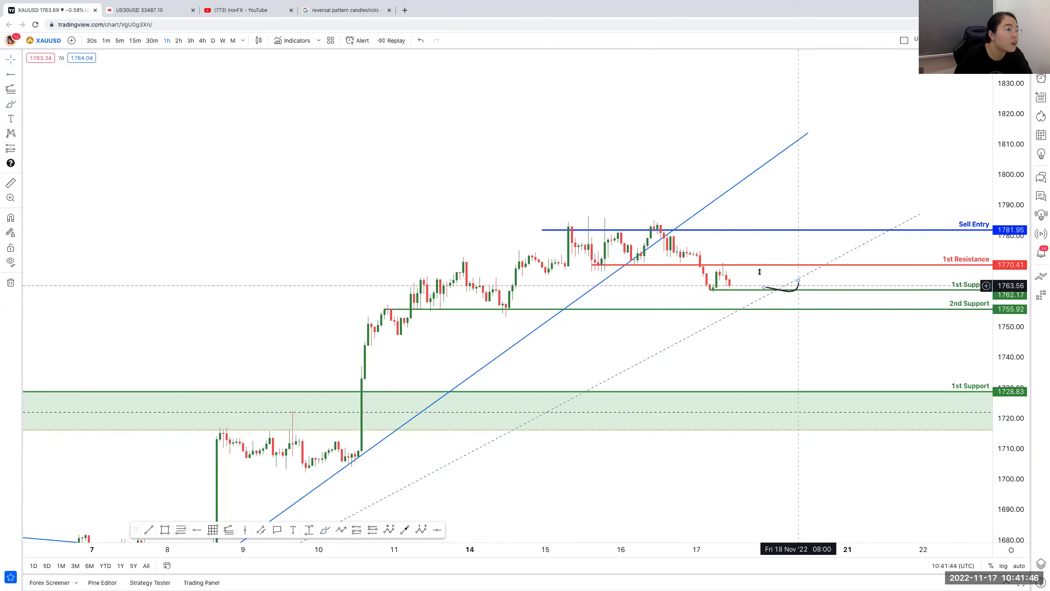
{"action": "key", "text": "Delete"}
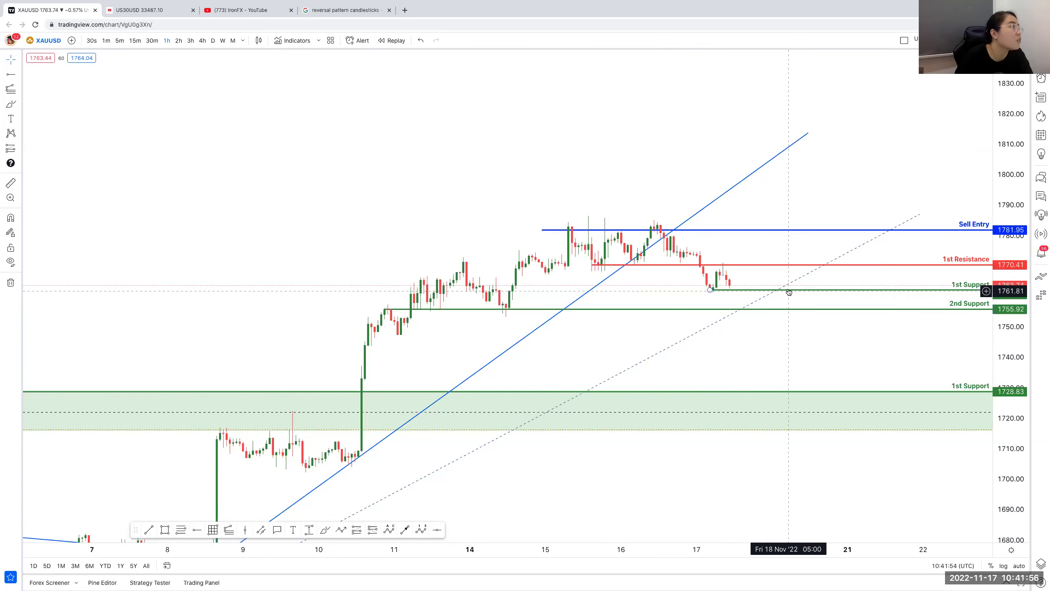
Step: Add the Ichimoku Cloud indicator to the 1-hour XAUUSD chart
{"action": "left_click", "coordinate": [319, 41]}
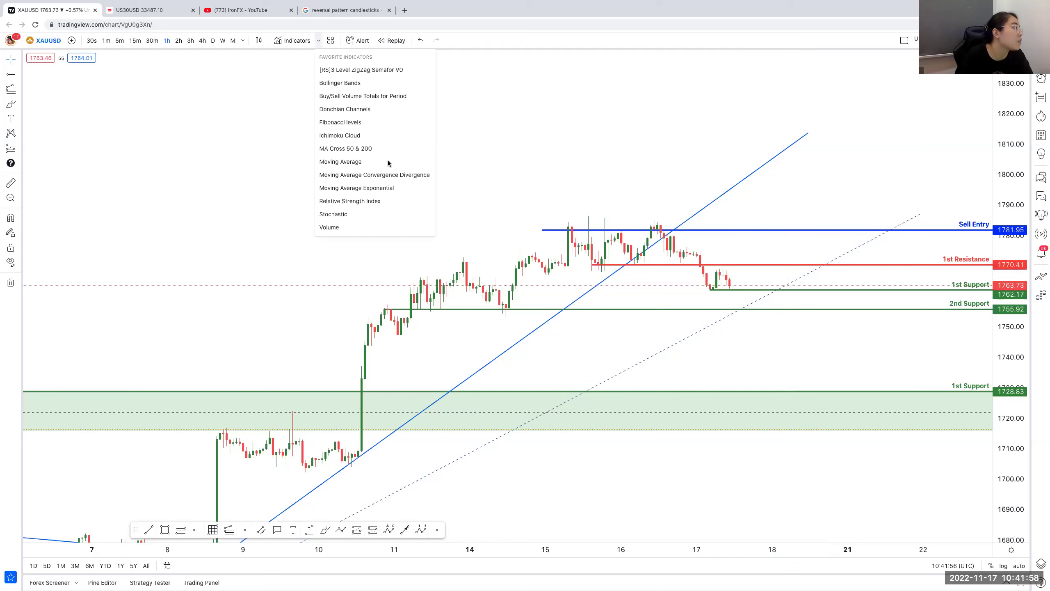
{"action": "left_click", "coordinate": [356, 148]}
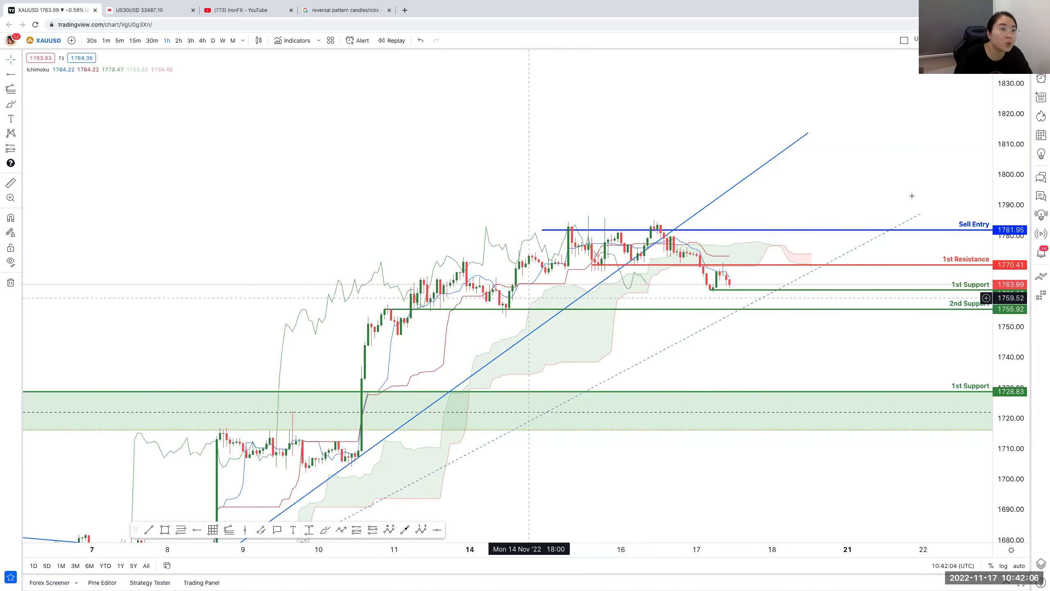
{"action": "left_click_drag", "start_coordinate": [1011, 327], "coordinate": [1011, 372]}
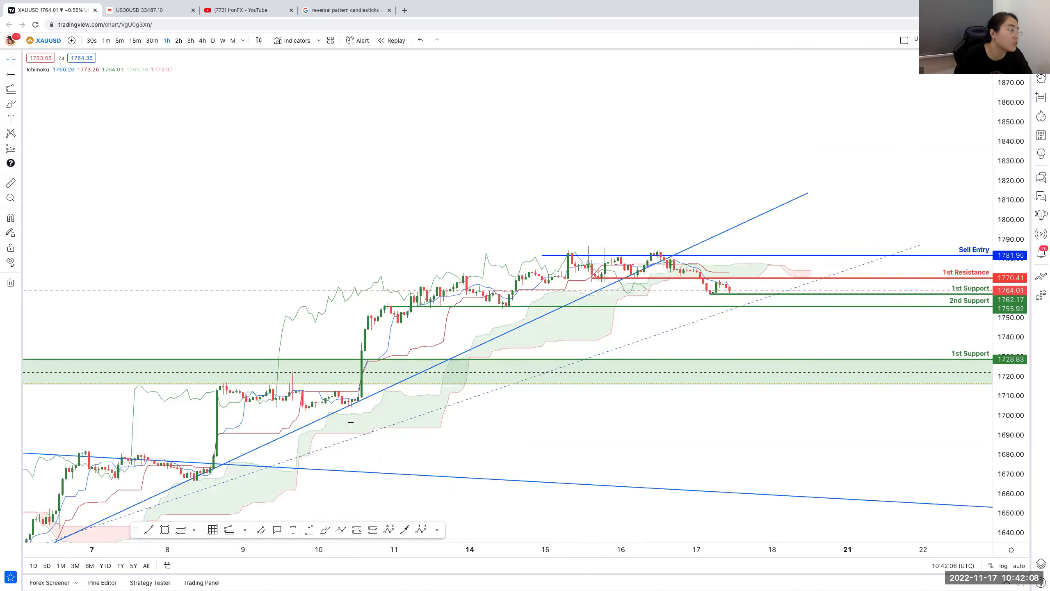
{"action": "scroll", "coordinate": [388, 416], "scroll_direction": "down", "scroll_amount": 2}
{"action": "left_click_drag", "start_coordinate": [611, 444], "coordinate": [679, 301]}
Step: Hide the Ichimoku's Lagging Span, Leading Span A and Leading Span B, plotting only the Conversion Line, Base Line and cloud background
{"action": "mouse_move", "coordinate": [67, 67]}
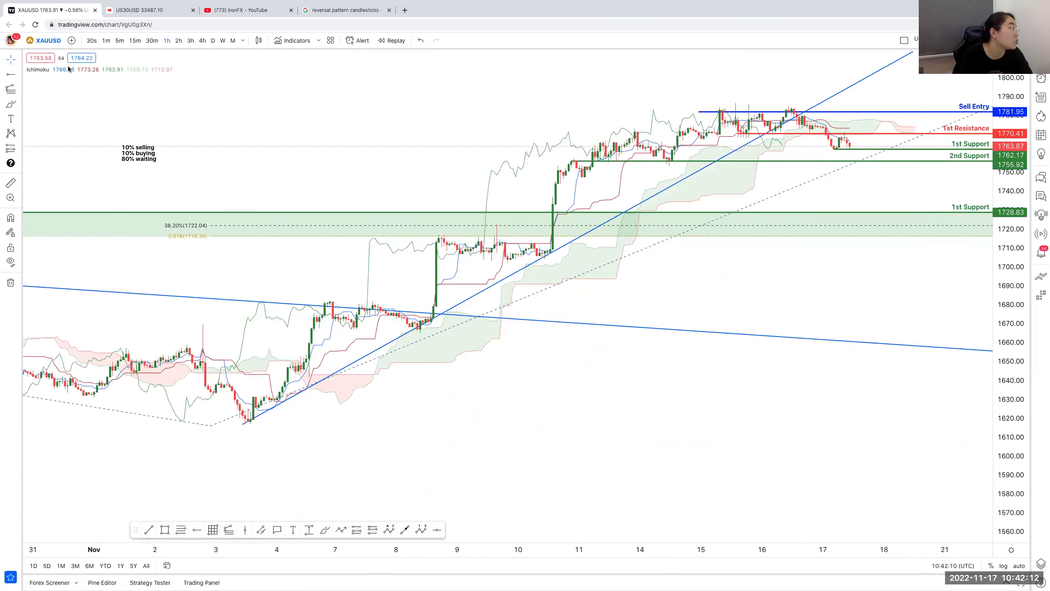
{"action": "left_click", "coordinate": [459, 198]}
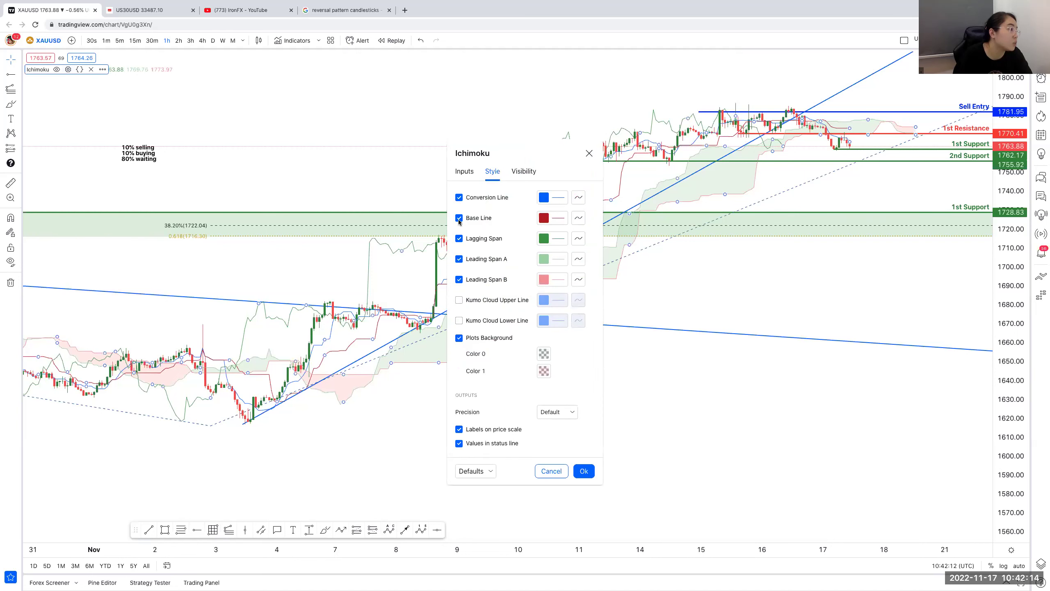
{"action": "left_click", "coordinate": [459, 218]}
{"action": "left_click", "coordinate": [459, 238]}
{"action": "left_click", "coordinate": [459, 279]}
{"action": "left_click", "coordinate": [459, 259]}
{"action": "left_click", "coordinate": [459, 200]}
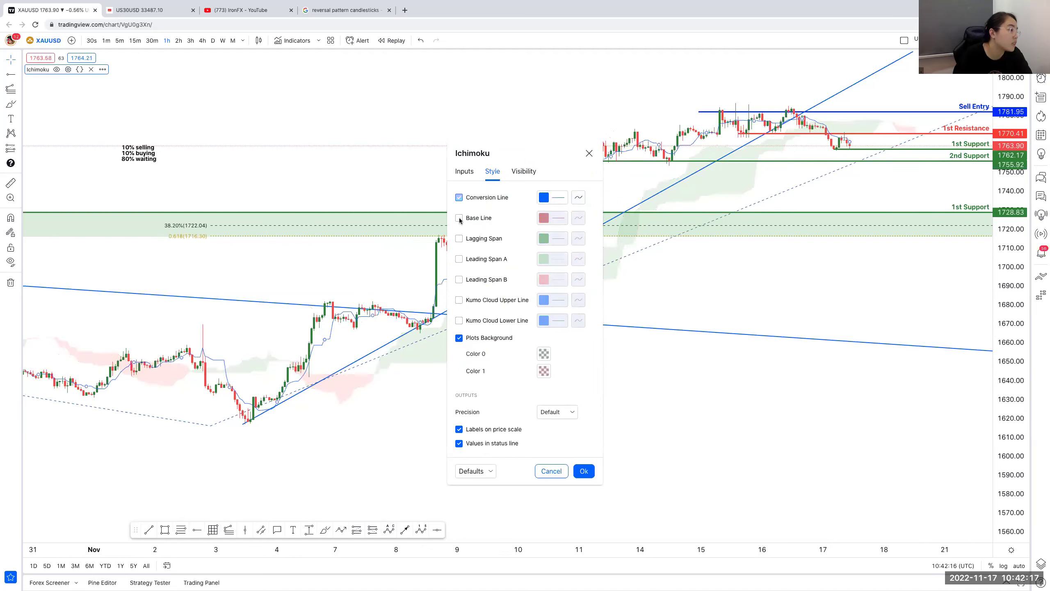
{"action": "left_click", "coordinate": [583, 471]}
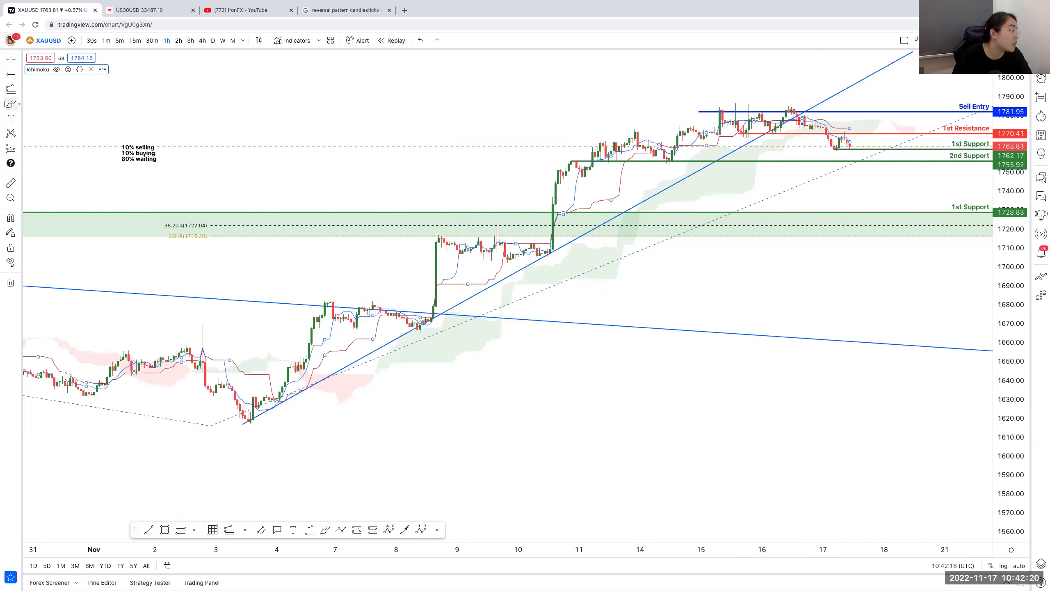
Step: Circle the early-November and 17 November Ichimoku signals with the Brush, and sketch an up arrow for the rally and a down arrow for the projected fall
{"action": "left_click", "coordinate": [10, 103]}
{"action": "mouse_move", "coordinate": [317, 349]}
{"action": "left_mouse_down"}
{"action": "mouse_move", "coordinate": [296, 357]}
{"action": "mouse_move", "coordinate": [314, 365]}
{"action": "mouse_move", "coordinate": [321, 351]}
{"action": "left_mouse_up"}
{"action": "mouse_move", "coordinate": [278, 314]}
{"action": "left_mouse_down"}
{"action": "mouse_move", "coordinate": [482, 193]}
{"action": "mouse_move", "coordinate": [722, 77]}
{"action": "mouse_move", "coordinate": [728, 87]}
{"action": "left_mouse_up"}
{"action": "mouse_move", "coordinate": [837, 129]}
{"action": "left_mouse_down"}
{"action": "mouse_move", "coordinate": [849, 131]}
{"action": "mouse_move", "coordinate": [889, 296]}
{"action": "mouse_move", "coordinate": [906, 273]}
{"action": "left_mouse_up"}
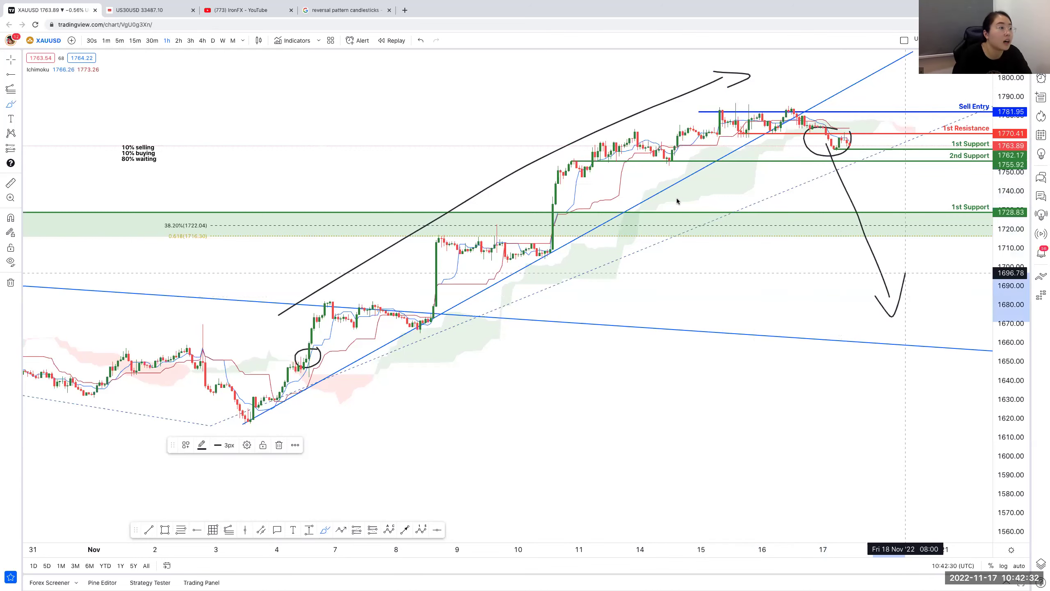
Step: Remove all the brush circles and trend arrows drawn over the Ichimoku chart
{"action": "type", "text": "\\"}
{"action": "left_click", "coordinate": [683, 186]}
{"action": "key", "text": "Delete"}
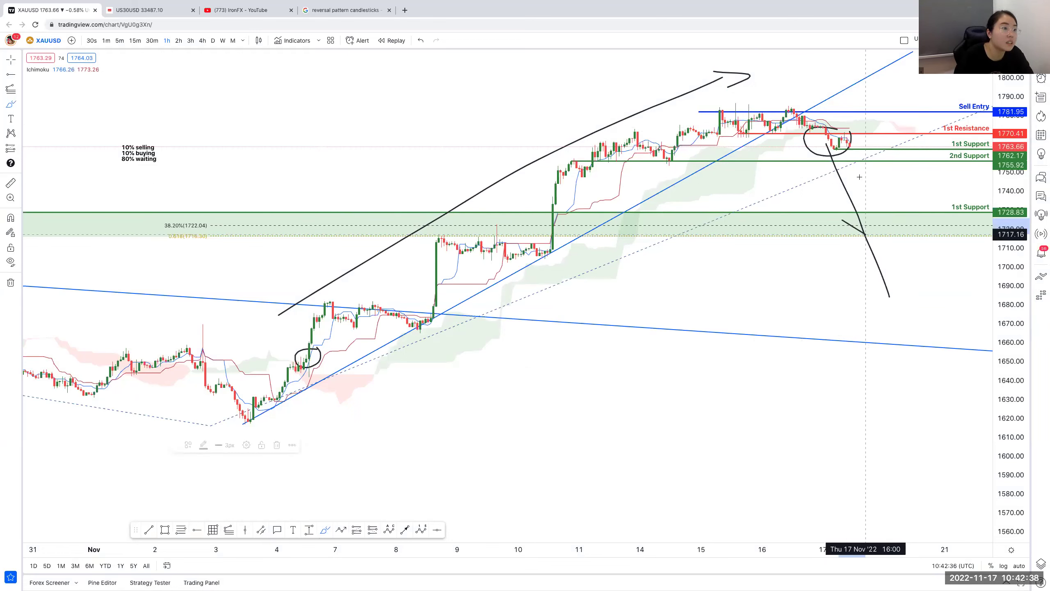
{"action": "left_click", "coordinate": [421, 40]}
{"action": "left_click", "coordinate": [422, 41]}
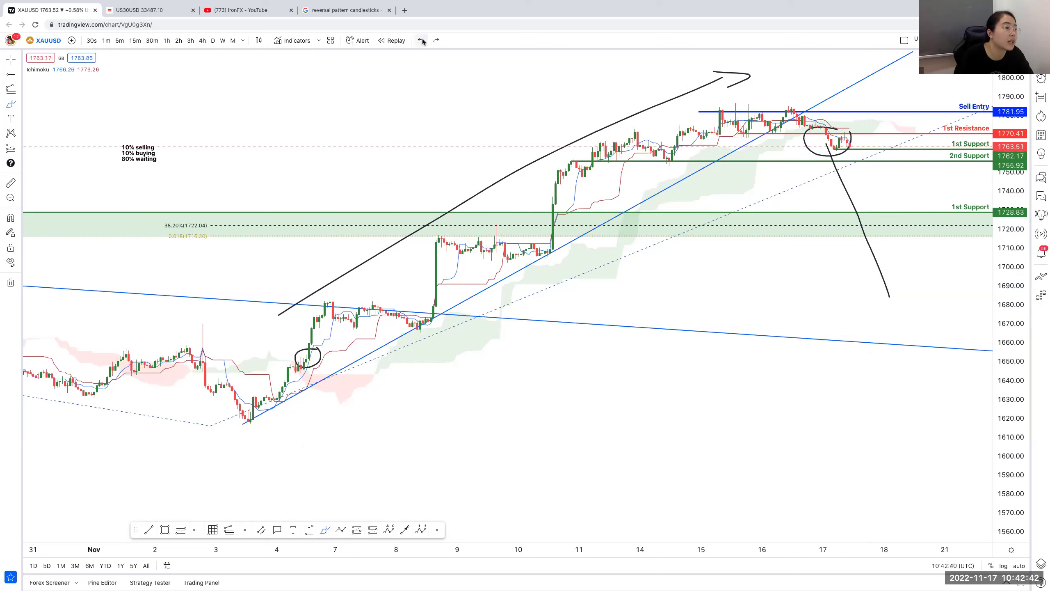
{"action": "left_click", "coordinate": [422, 40]}
{"action": "left_click", "coordinate": [421, 40]}
{"action": "left_click", "coordinate": [422, 40]}
{"action": "left_click", "coordinate": [421, 40]}
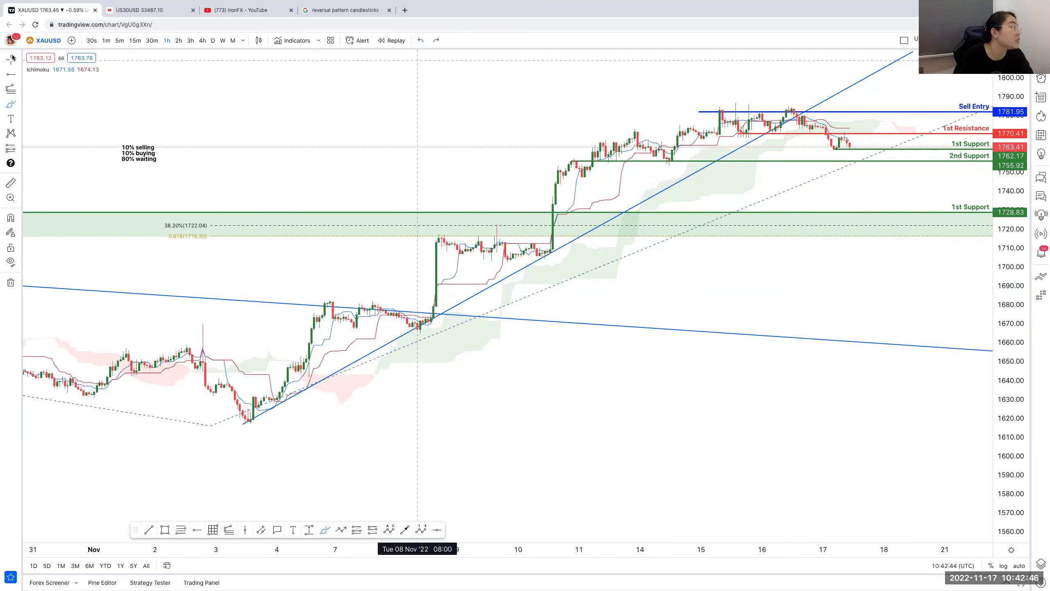
Step: Examine price against the Ichimoku cloud from late October to the support and resistance levels of 17 November
{"action": "scroll", "coordinate": [944, 256], "scroll_direction": "down", "scroll_amount": 2}
{"action": "left_click_drag", "start_coordinate": [1006, 282], "coordinate": [1006, 178]}
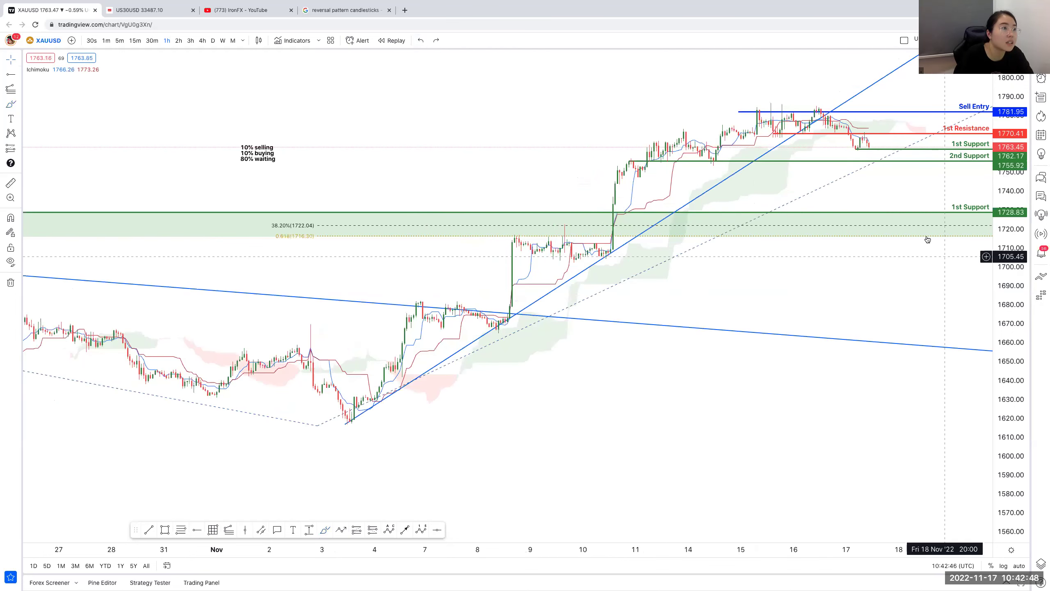
{"action": "scroll", "coordinate": [926, 237], "scroll_direction": "down", "scroll_amount": 2}
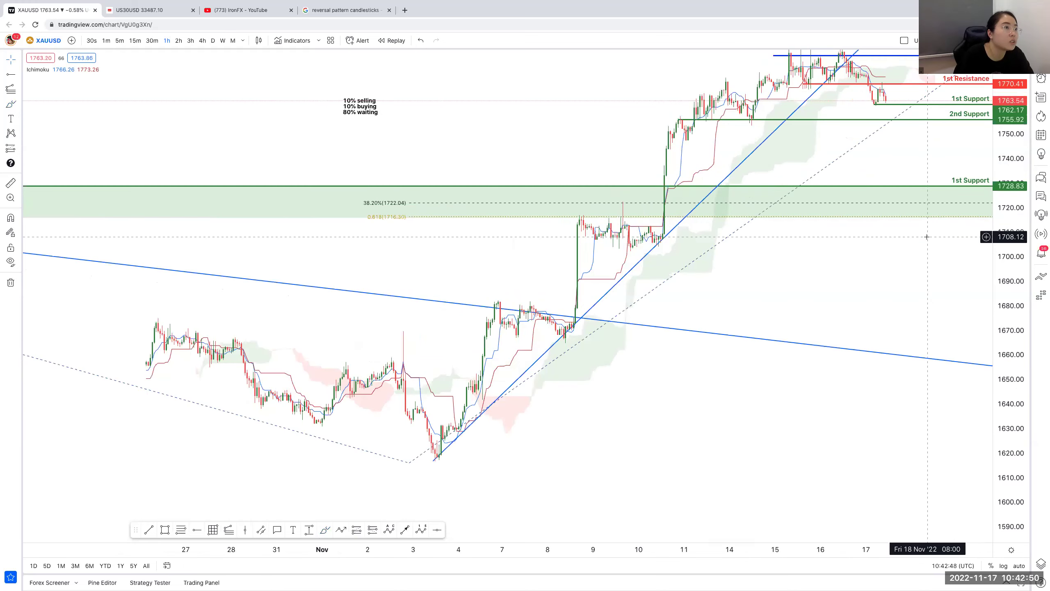
{"action": "scroll", "coordinate": [927, 237], "scroll_direction": "down", "scroll_amount": 2}
{"action": "scroll", "coordinate": [929, 200], "scroll_direction": "up", "scroll_amount": 4}
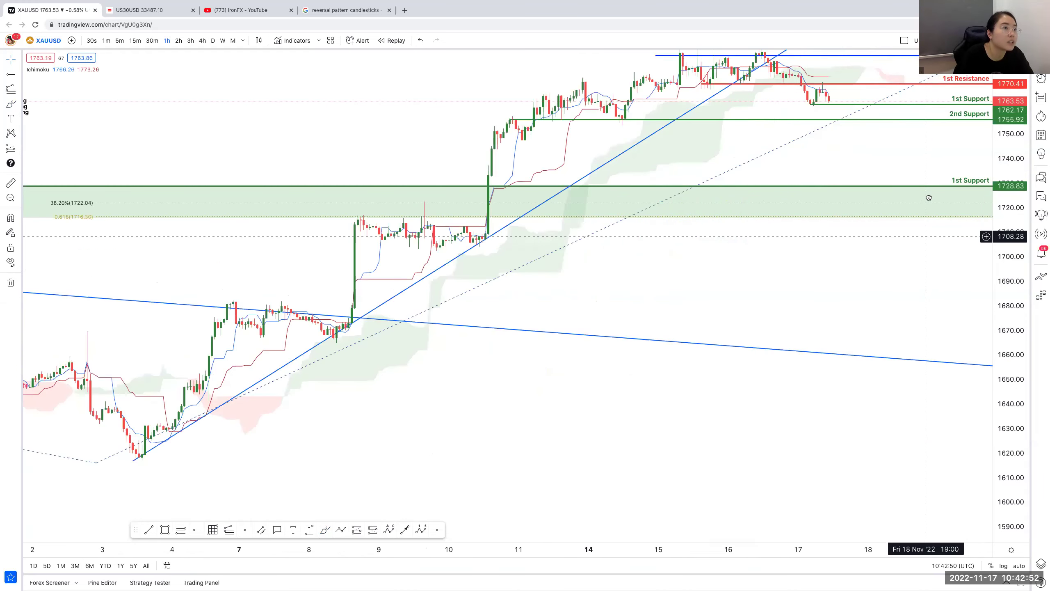
{"action": "left_click_drag", "start_coordinate": [928, 199], "coordinate": [931, 300]}
{"action": "left_click_drag", "start_coordinate": [929, 238], "coordinate": [936, 338]}
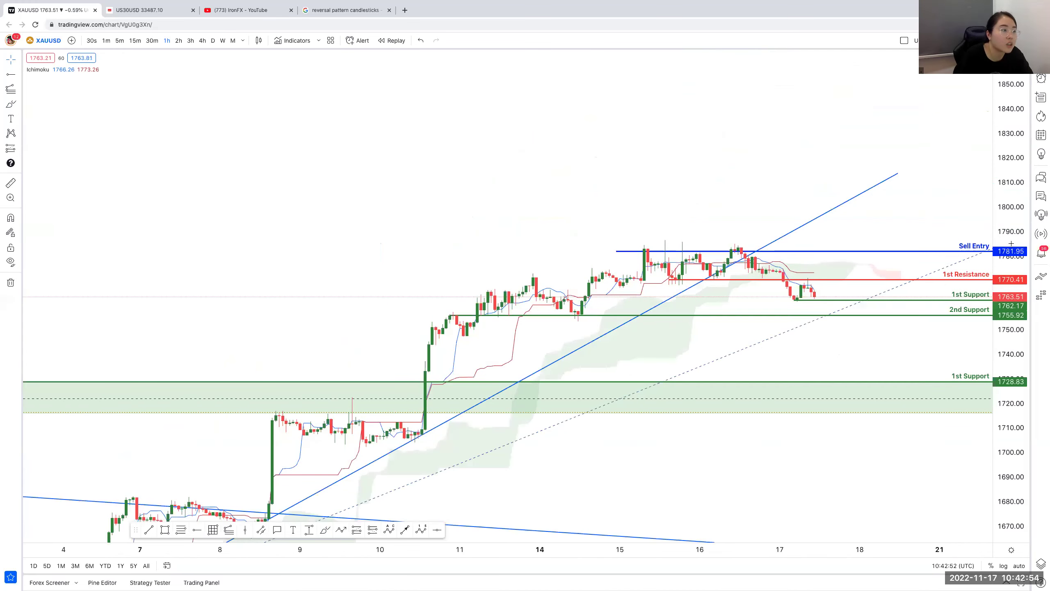
{"action": "scroll", "coordinate": [748, 360], "scroll_direction": "up", "scroll_amount": 1}
{"action": "scroll", "coordinate": [747, 371], "scroll_direction": "up", "scroll_amount": 2}
{"action": "left_click_drag", "start_coordinate": [757, 372], "coordinate": [876, 378]}
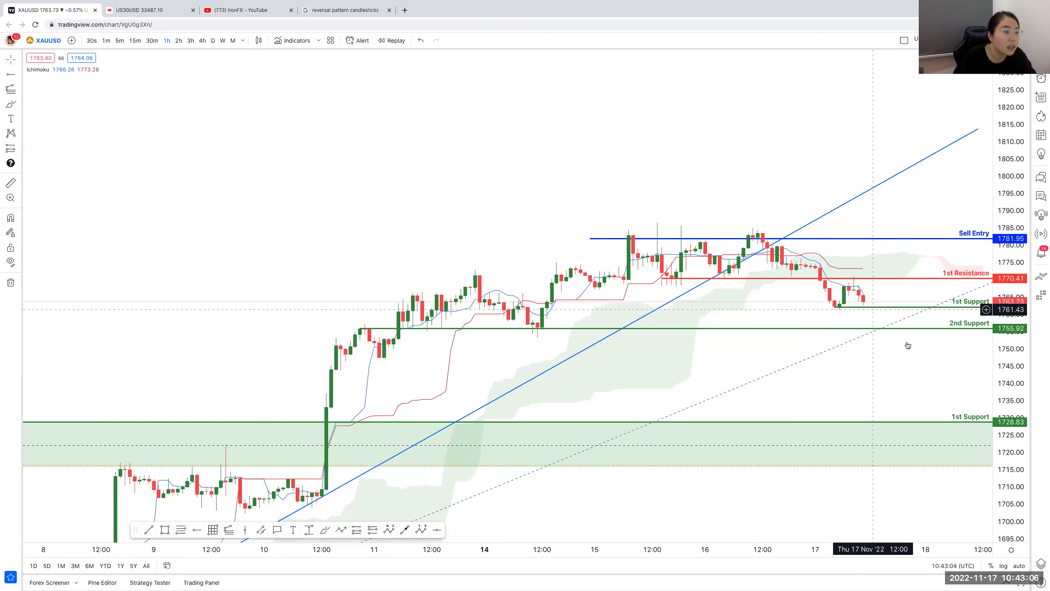
Step: Apply the Trade Entry (Sell) template to the 1st Resistance ray at 1770.41
{"action": "left_click_drag", "start_coordinate": [188, 181], "coordinate": [171, 178]}
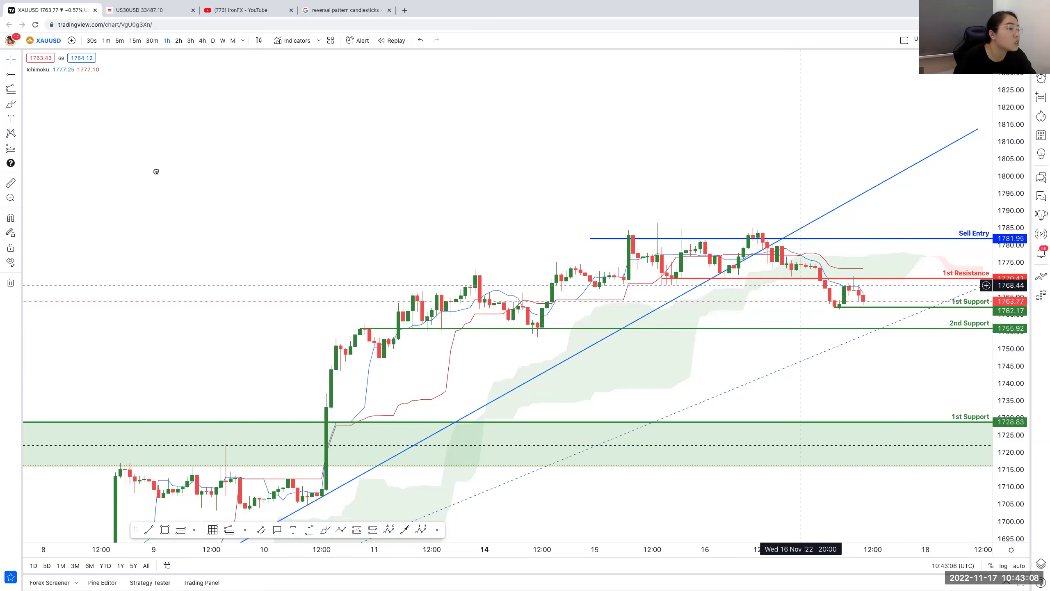
{"action": "right_click", "coordinate": [953, 267]}
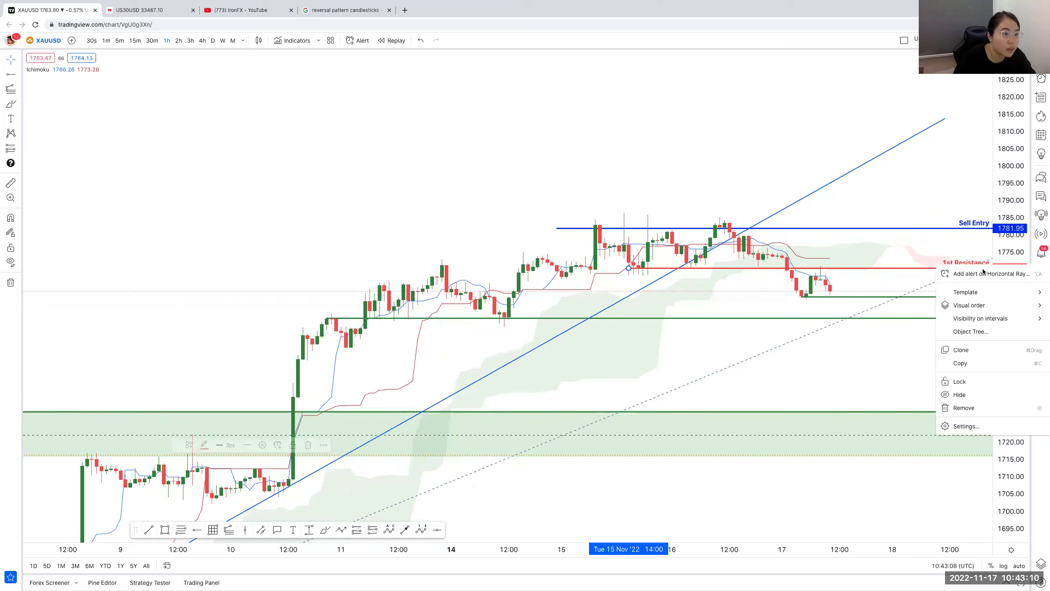
{"action": "mouse_move", "coordinate": [965, 292]}
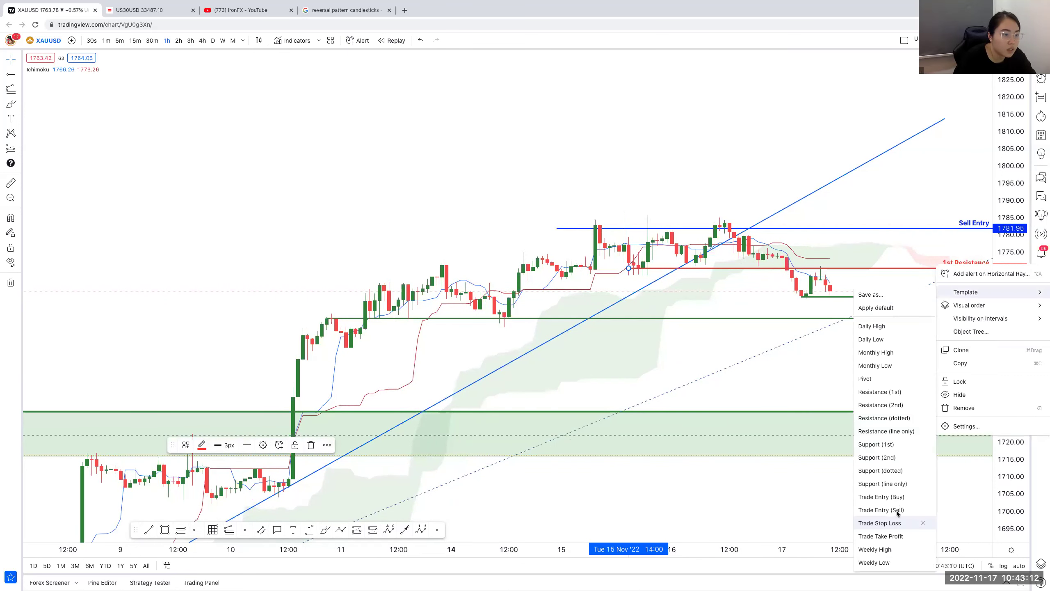
{"action": "left_click", "coordinate": [897, 511]}
Step: Apply the Trade Entry (Sell) template to the 1st Support ray at 1762.17
{"action": "right_click", "coordinate": [963, 296]}
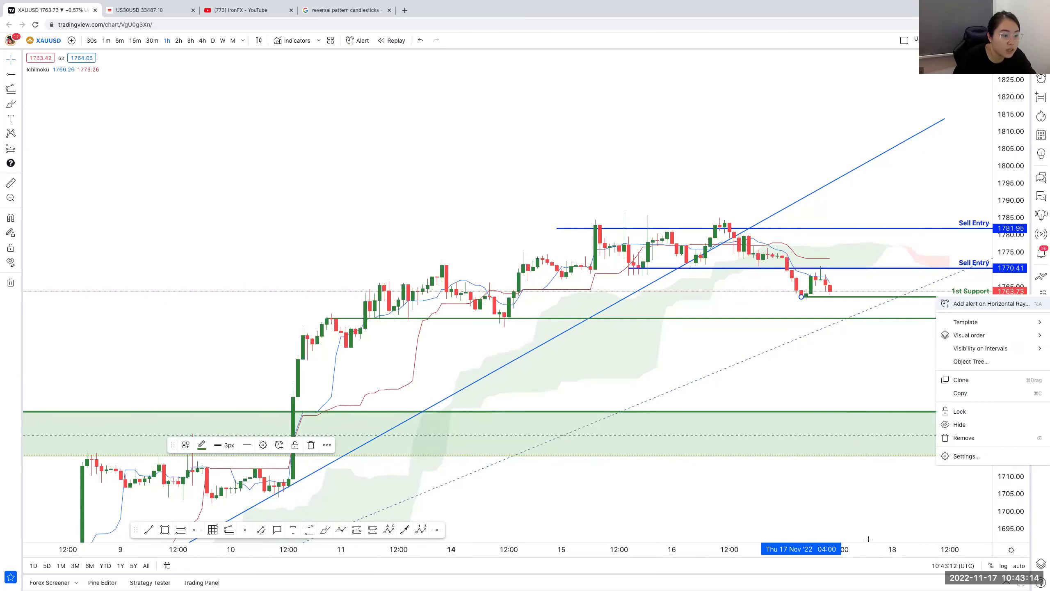
{"action": "mouse_move", "coordinate": [966, 322]}
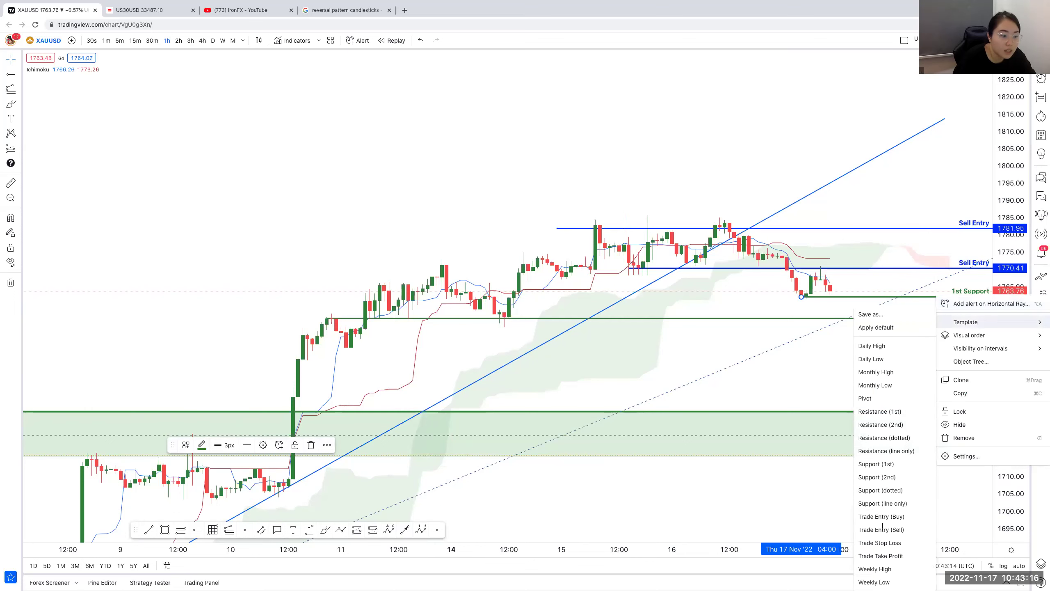
{"action": "left_click", "coordinate": [884, 529]}
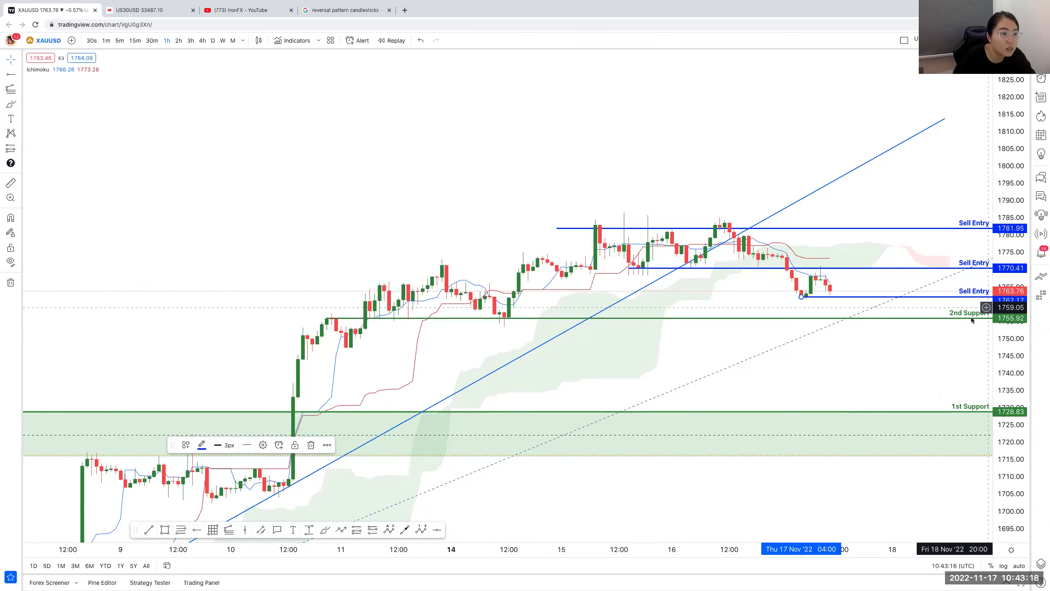
Step: Apply the Trade Take Profit template to the 2nd Support ray at 1755.92 and the 1st Support ray at 1728.83
{"action": "right_click", "coordinate": [972, 316]}
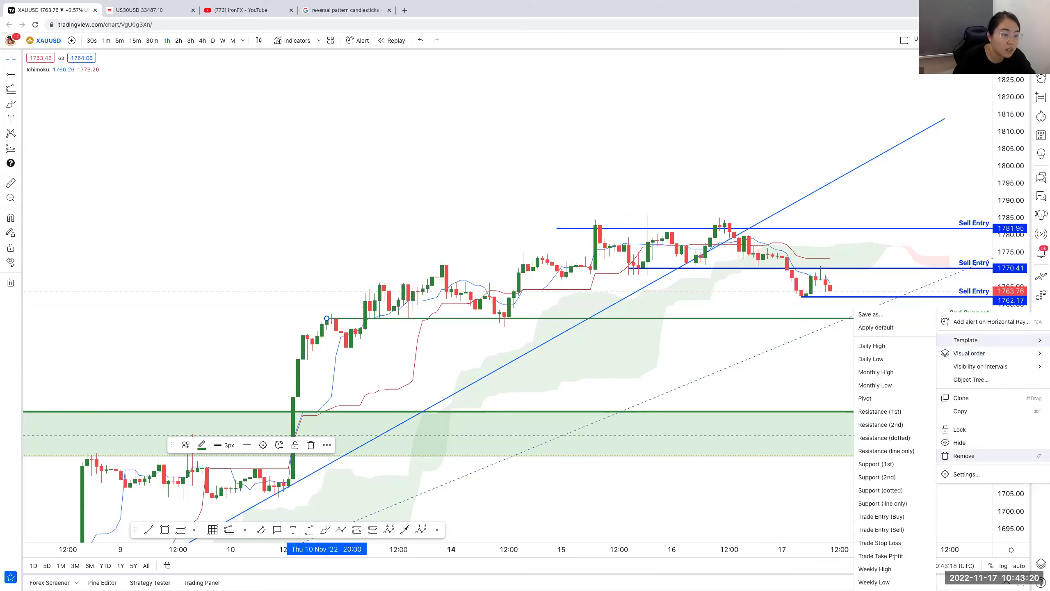
{"action": "left_click", "coordinate": [885, 555]}
{"action": "right_click", "coordinate": [961, 408]}
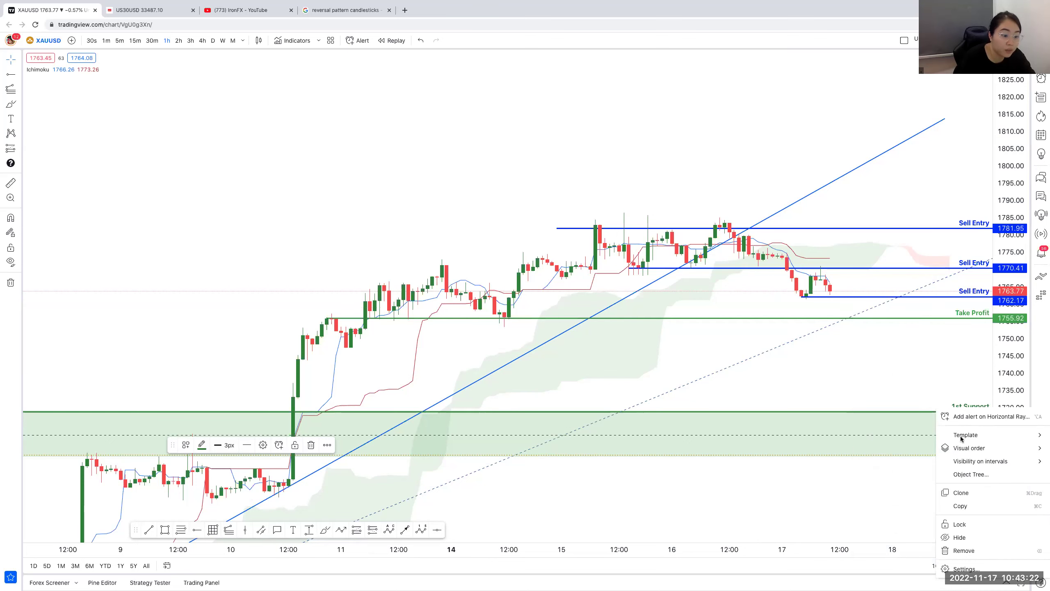
{"action": "mouse_move", "coordinate": [961, 437]}
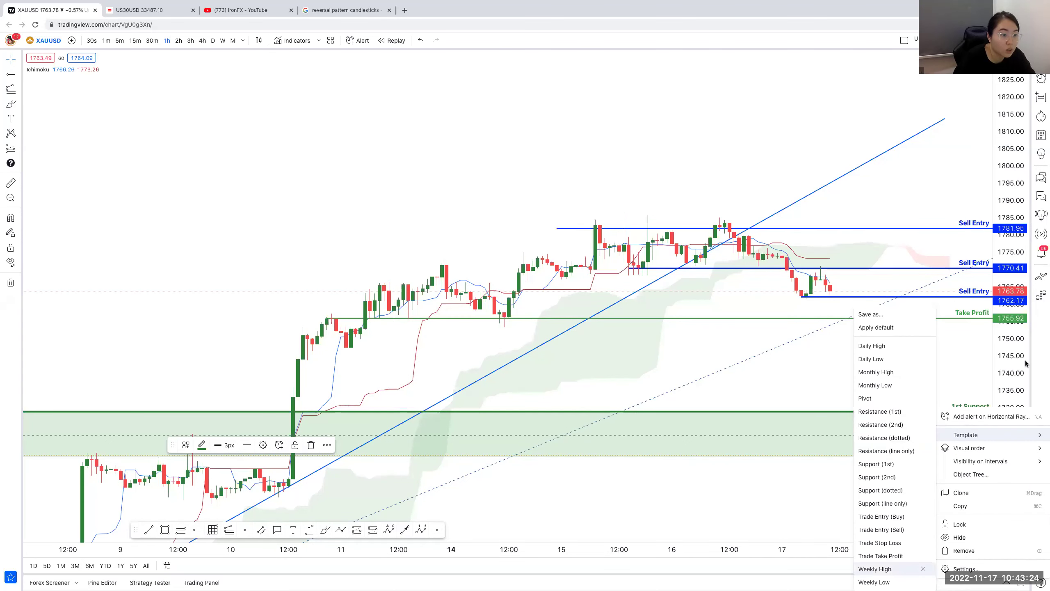
{"action": "left_click", "coordinate": [889, 556]}
Step: Change the label of the sell entry ray at 1762.17 to "Sell Entry/ Take profit"
{"action": "left_click_drag", "start_coordinate": [979, 354], "coordinate": [859, 348]}
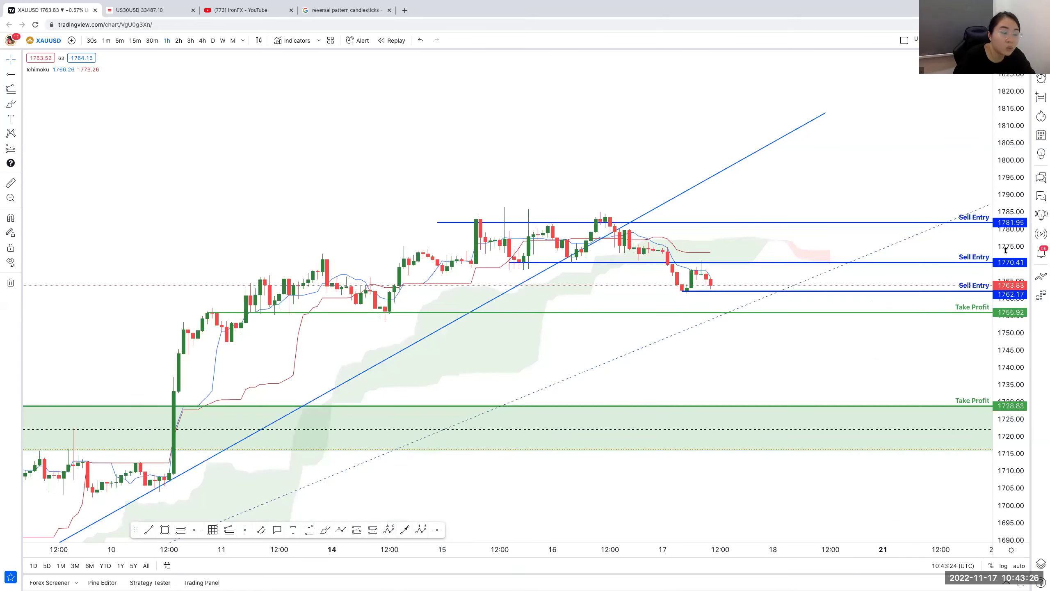
{"action": "left_click_drag", "start_coordinate": [797, 441], "coordinate": [768, 366]}
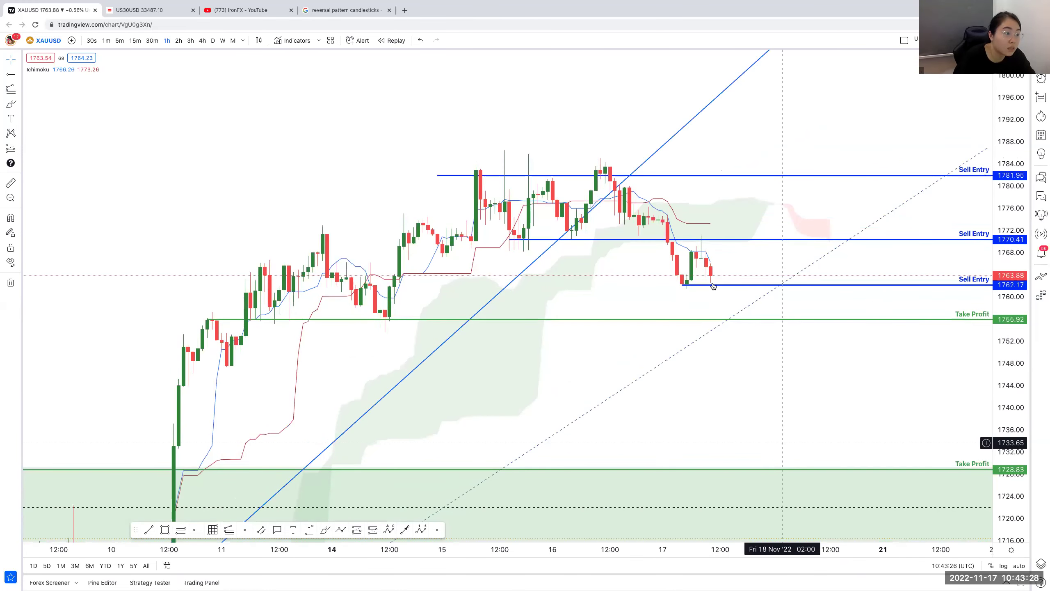
{"action": "left_click", "coordinate": [975, 284]}
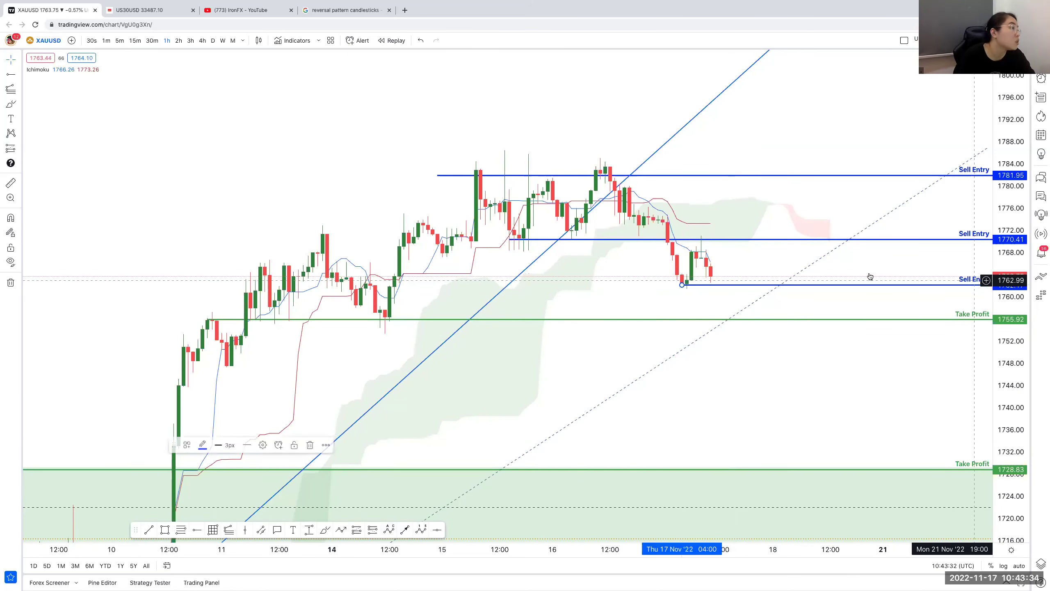
{"action": "left_click", "coordinate": [498, 302]}
{"action": "type", "text": "/ Take profit"}
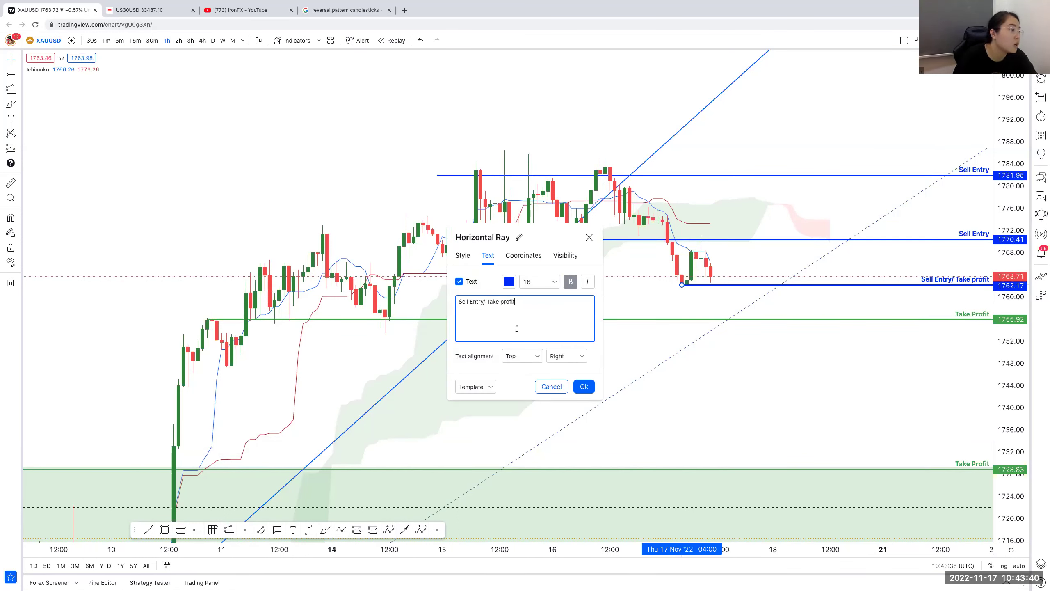
{"action": "left_click", "coordinate": [4, 92]}
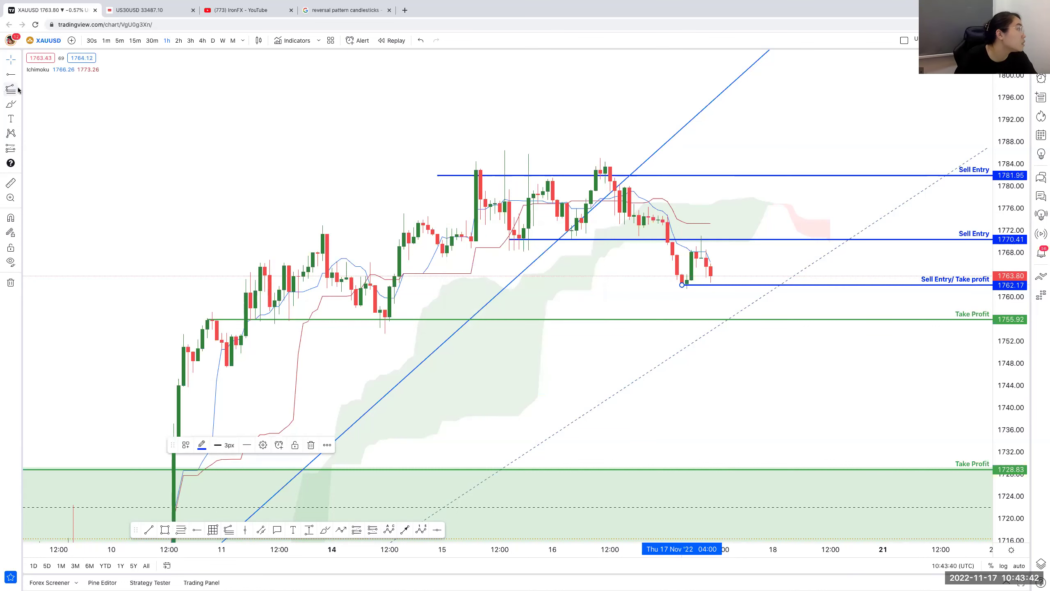
Step: Draw a down arrow from the 1770.41 sell entry to the 1762.17 level and another from 1762.17 to the 1755.92 take profit
{"action": "left_click", "coordinate": [19, 89]}
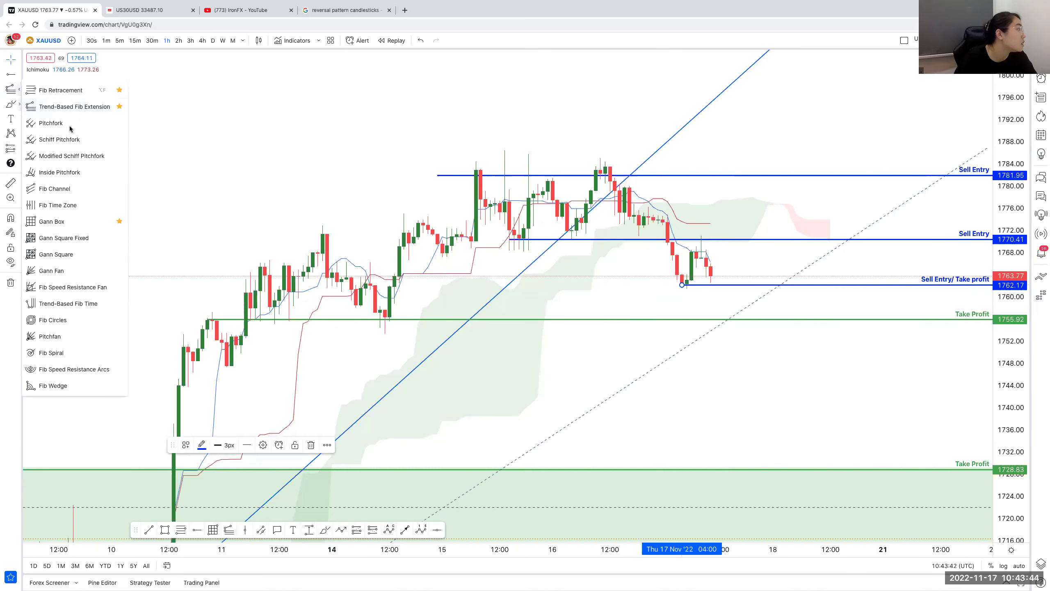
{"action": "left_click", "coordinate": [18, 104]}
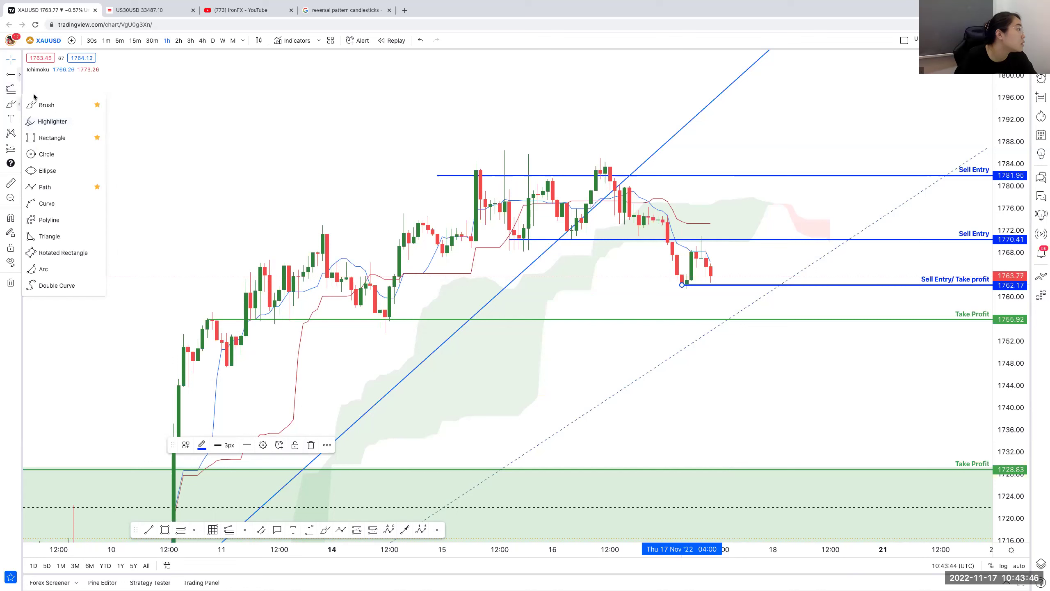
{"action": "left_click", "coordinate": [19, 74]}
{"action": "left_click", "coordinate": [41, 88]}
{"action": "left_click_drag", "start_coordinate": [740, 240], "coordinate": [768, 284]}
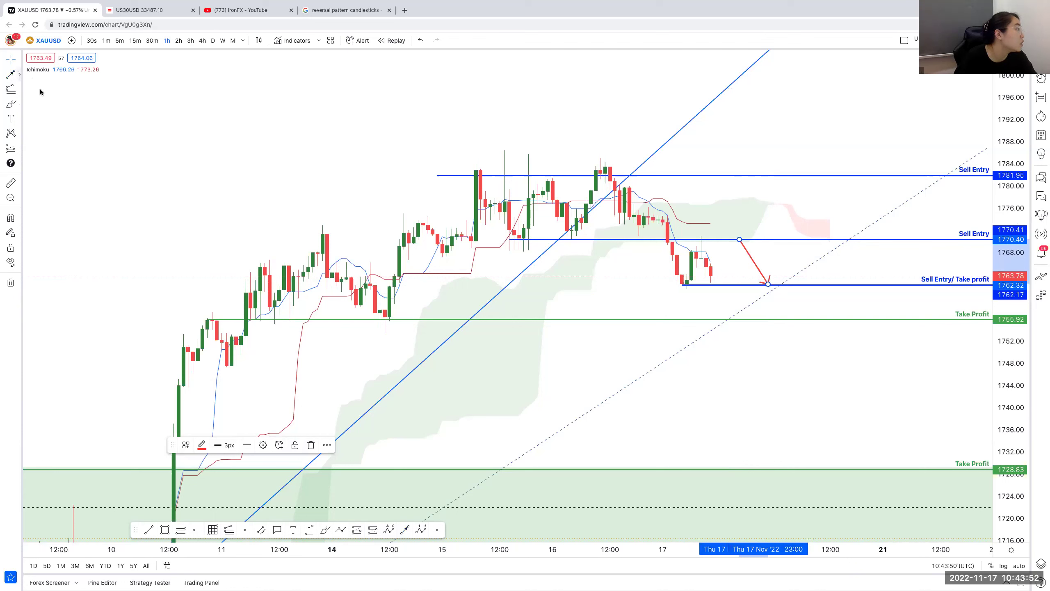
{"action": "left_click", "coordinate": [19, 74]}
{"action": "left_click_drag", "start_coordinate": [716, 284], "coordinate": [734, 318]}
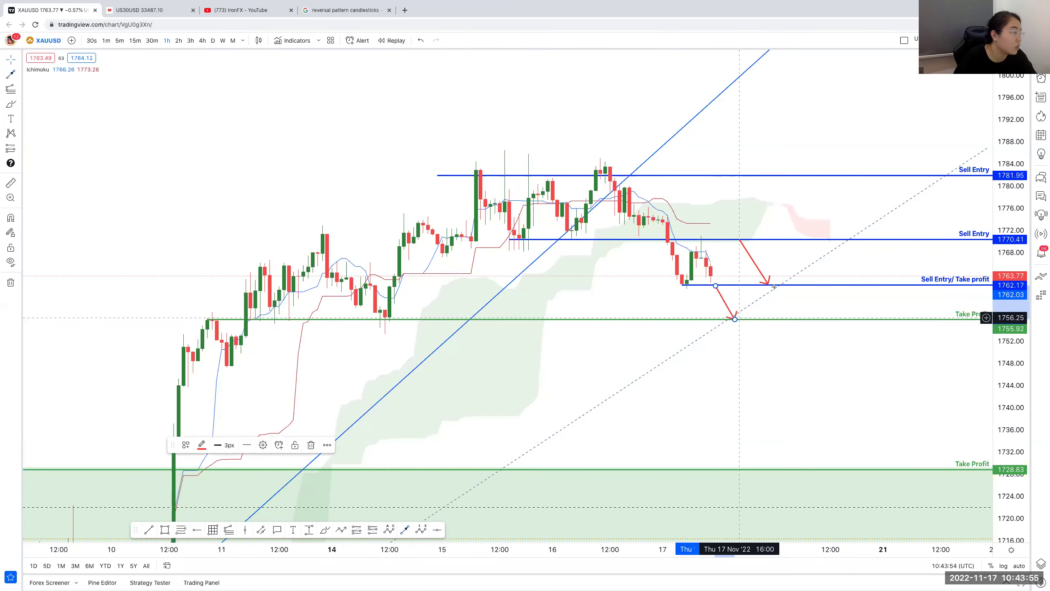
Step: Draw a longer down arrow from the 1770.41 sell entry to the take profit at 1755.92
{"action": "left_click", "coordinate": [17, 89]}
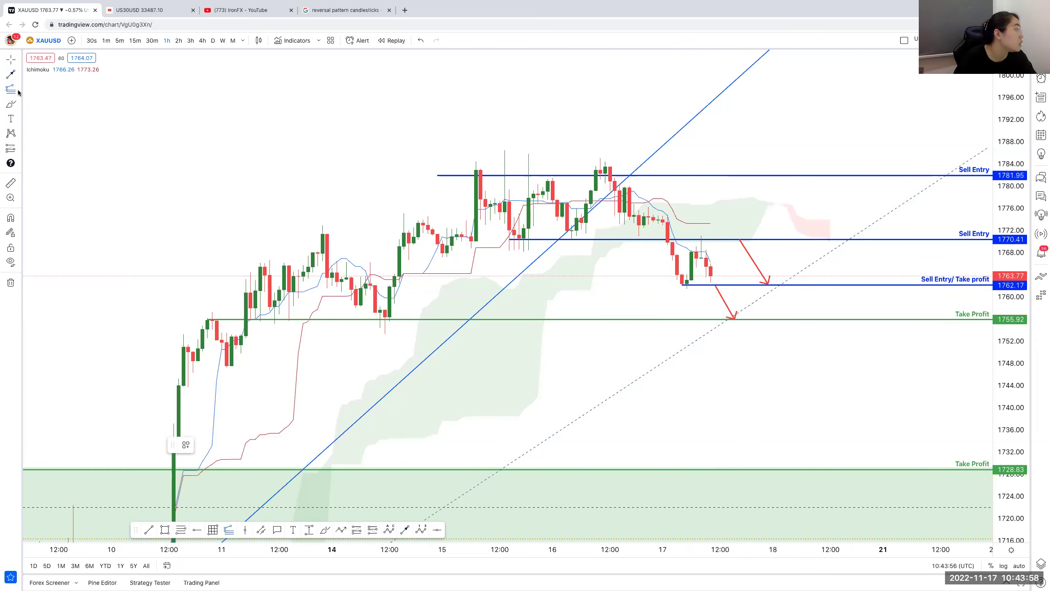
{"action": "left_click", "coordinate": [18, 91]}
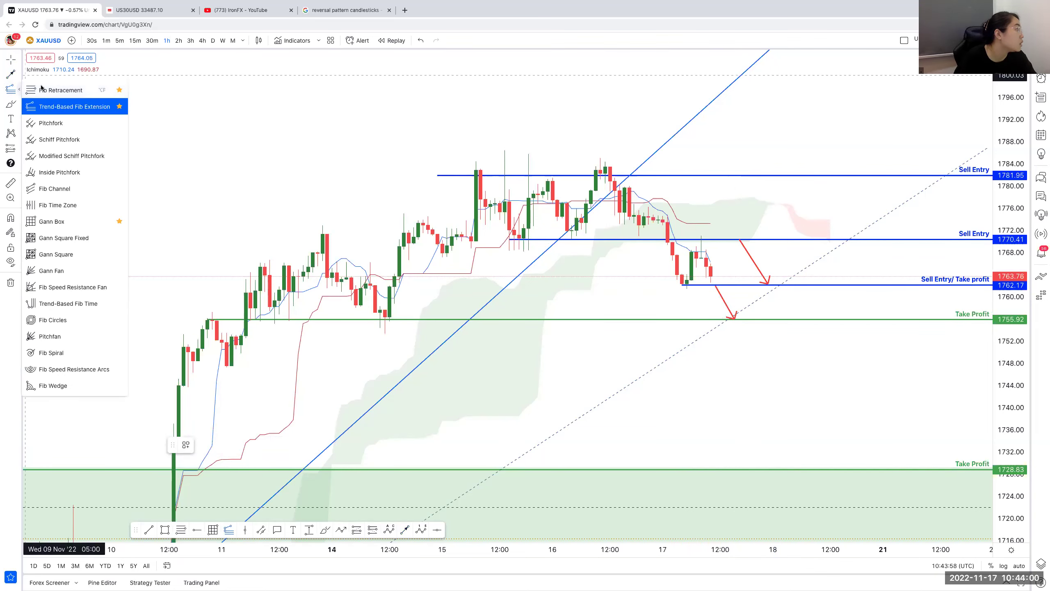
{"action": "left_click", "coordinate": [18, 75]}
{"action": "left_click", "coordinate": [49, 92]}
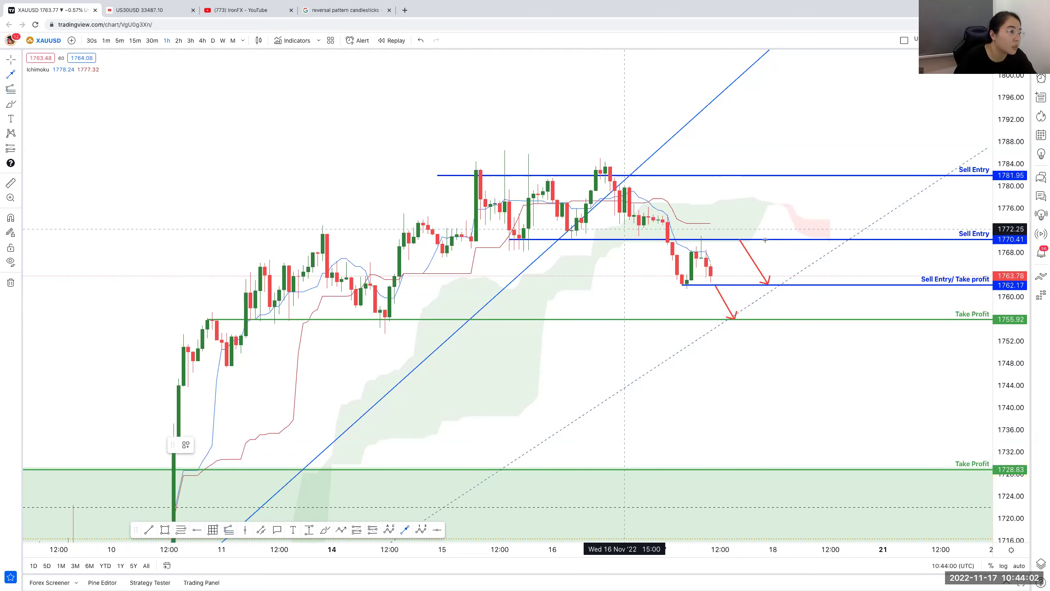
{"action": "left_click_drag", "start_coordinate": [767, 240], "coordinate": [823, 317]}
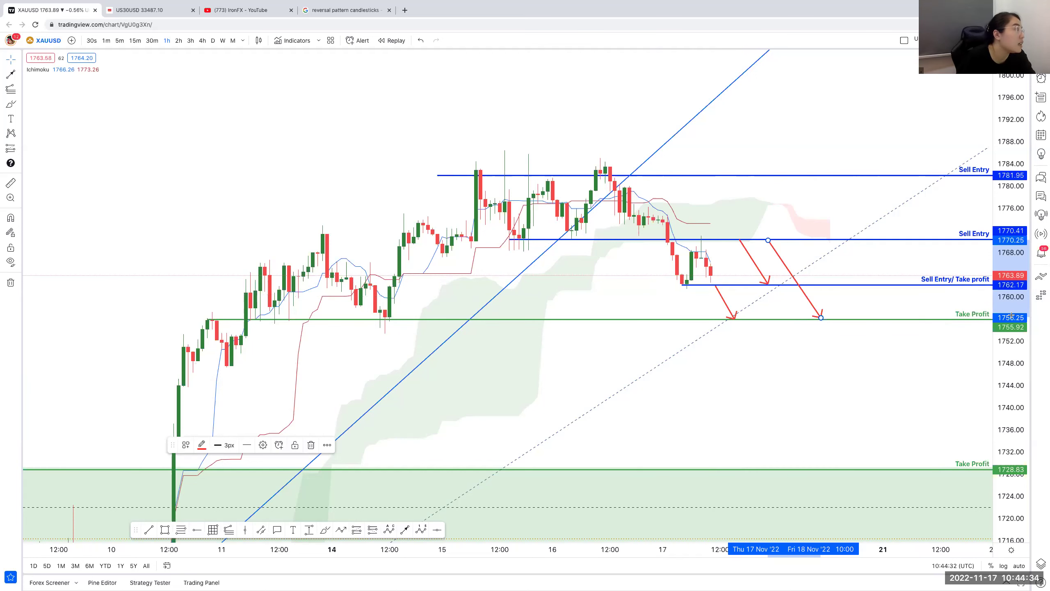
Step: Place a horizontal ray at about 1772.34, just above the 1770.41 sell entry, and apply the Trade Stop Loss template to it
{"action": "left_click_drag", "start_coordinate": [1012, 315], "coordinate": [1011, 269]}
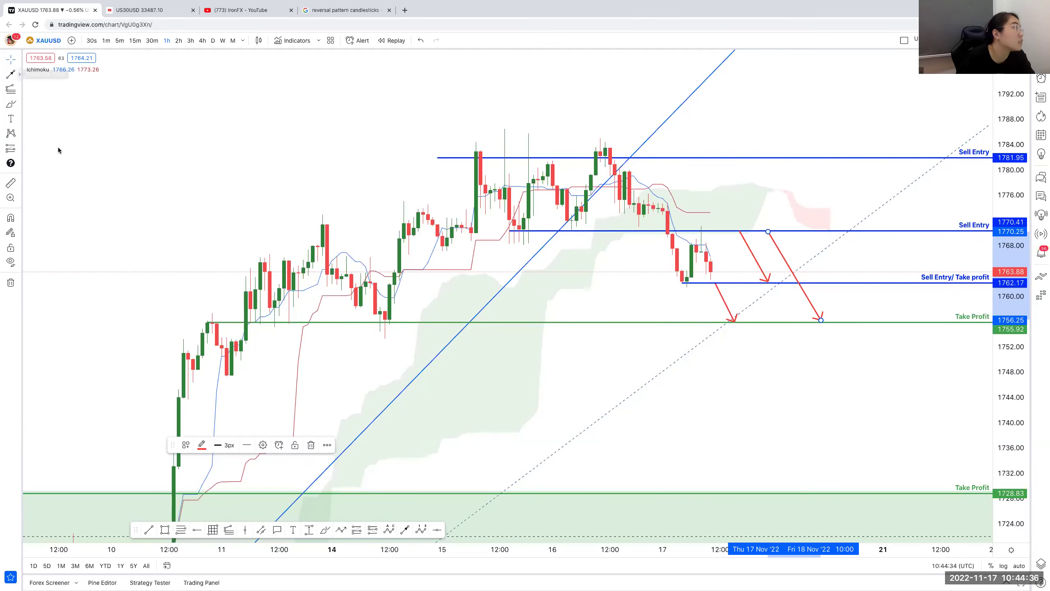
{"action": "left_click", "coordinate": [53, 193]}
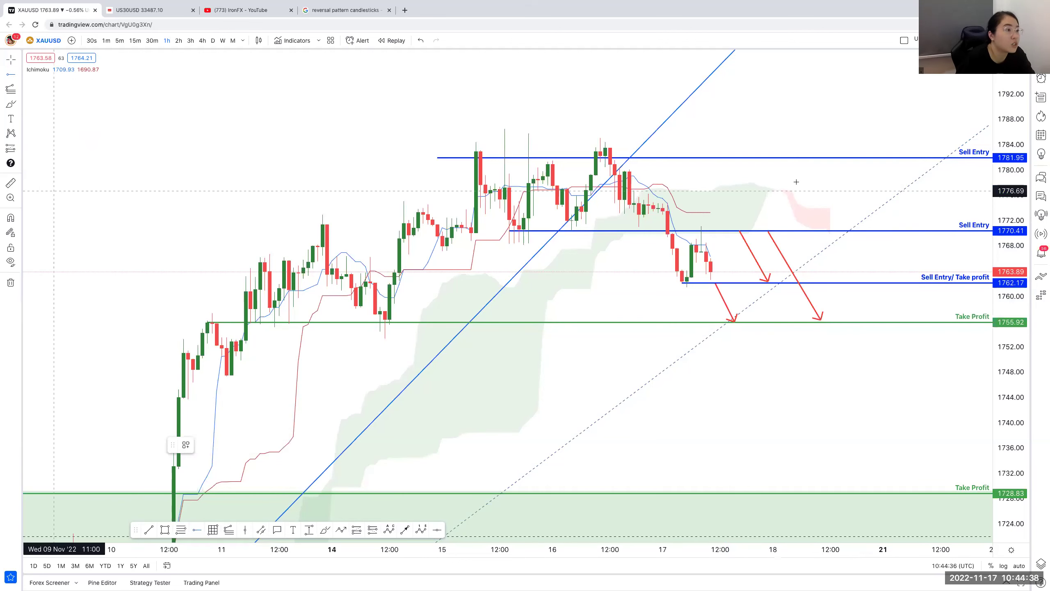
{"action": "left_click", "coordinate": [696, 218]}
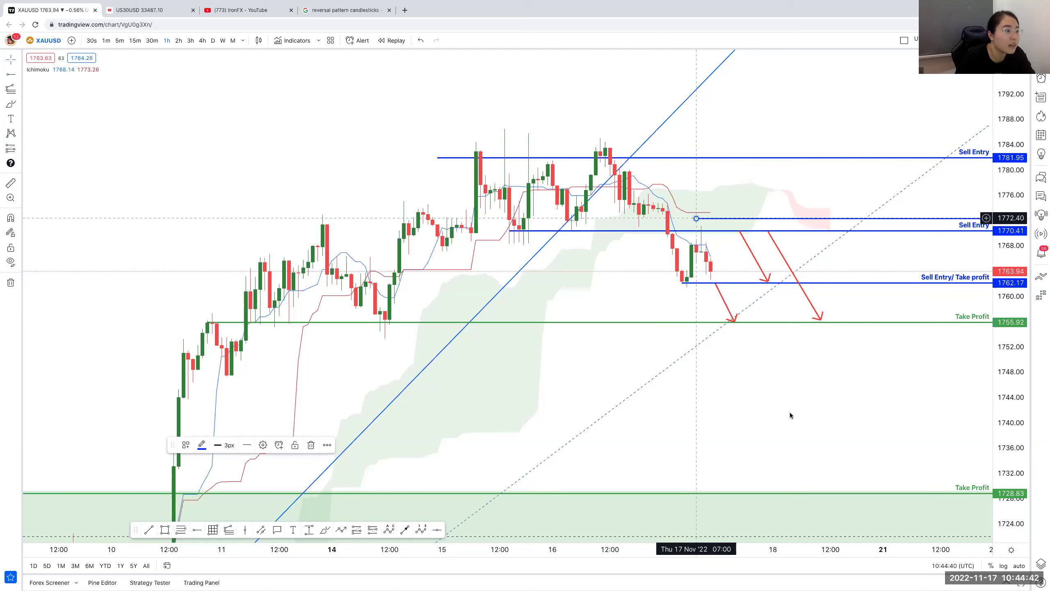
{"action": "right_click", "coordinate": [696, 218]}
{"action": "mouse_move", "coordinate": [762, 249]}
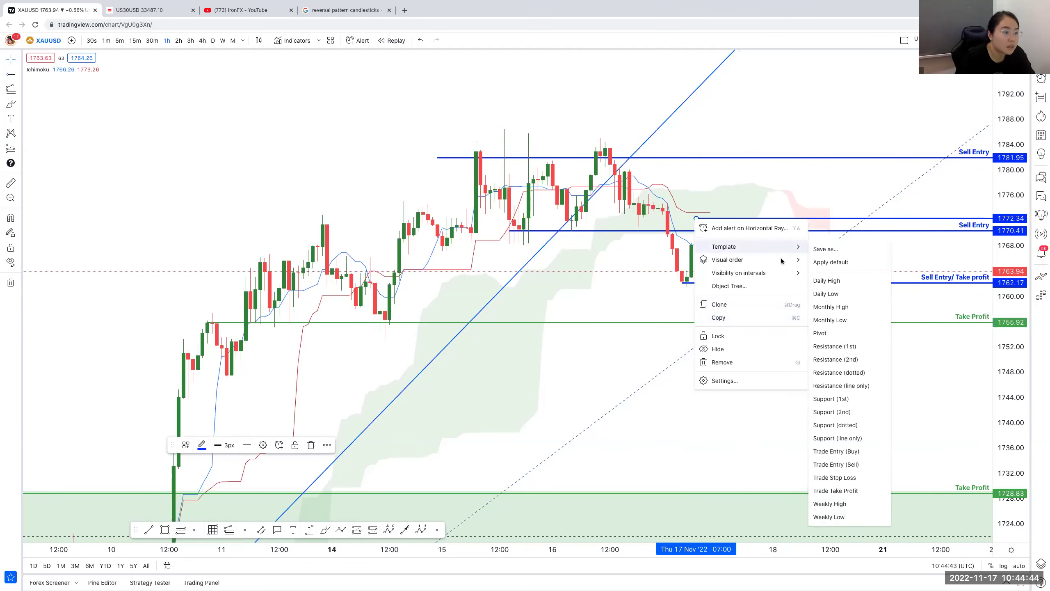
{"action": "left_click", "coordinate": [846, 469]}
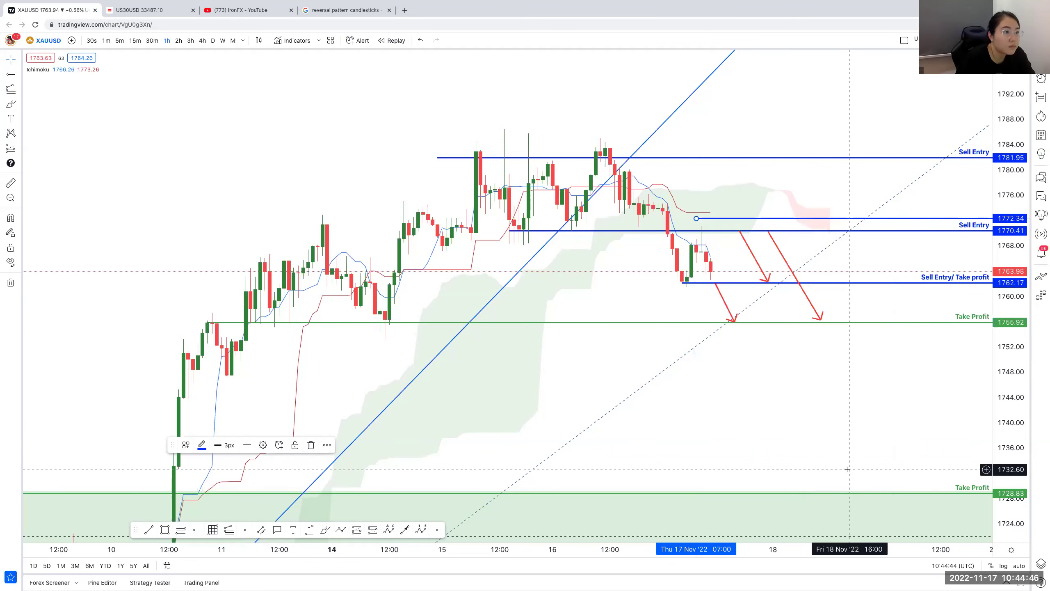
Step: Place a horizontal ray at about 1764.48, just above the 1762.17 sell entry, and apply the Trade Stop Loss template to it
{"action": "left_click", "coordinate": [9, 75]}
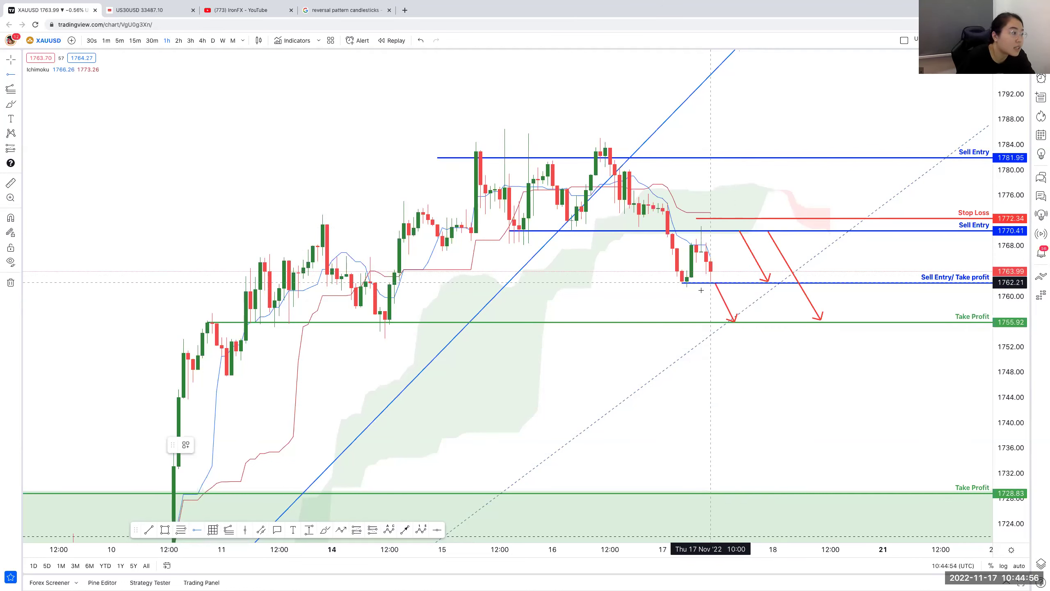
{"action": "left_click", "coordinate": [720, 268]}
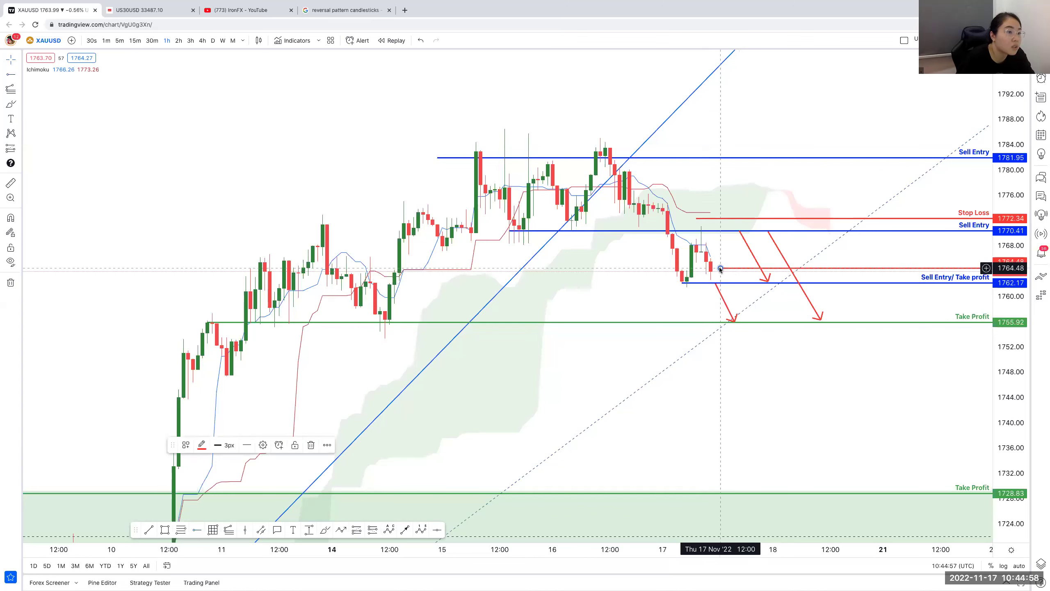
{"action": "right_click", "coordinate": [863, 270]}
{"action": "mouse_move", "coordinate": [918, 300]}
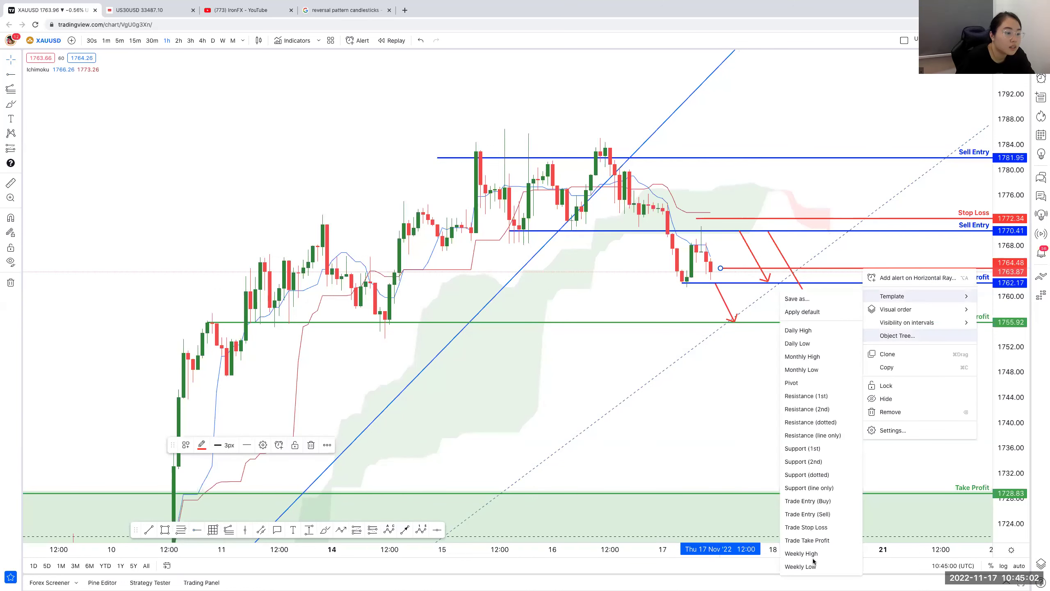
{"action": "left_click", "coordinate": [806, 527]}
Step: Review the marked sell entries, stop losses and take profits on the daily and 1-hour charts, including the wider 1-hour trend since early November
{"action": "left_click_drag", "start_coordinate": [896, 396], "coordinate": [867, 396]}
{"action": "left_click_drag", "start_coordinate": [1022, 364], "coordinate": [1020, 330]}
{"action": "scroll", "coordinate": [983, 322], "scroll_direction": "up", "scroll_amount": 1}
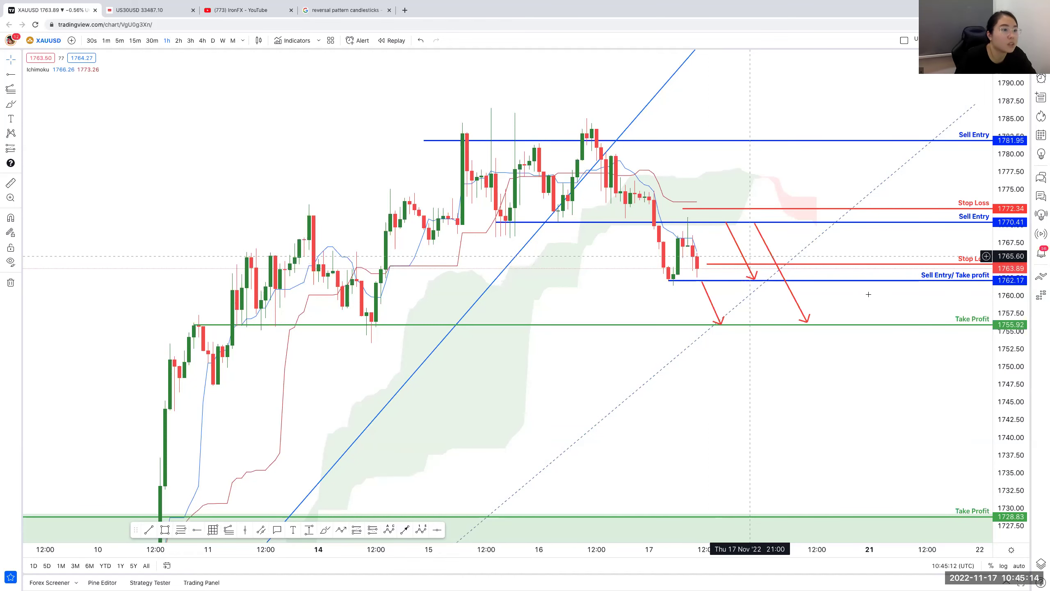
{"action": "left_click_drag", "start_coordinate": [887, 288], "coordinate": [875, 284]}
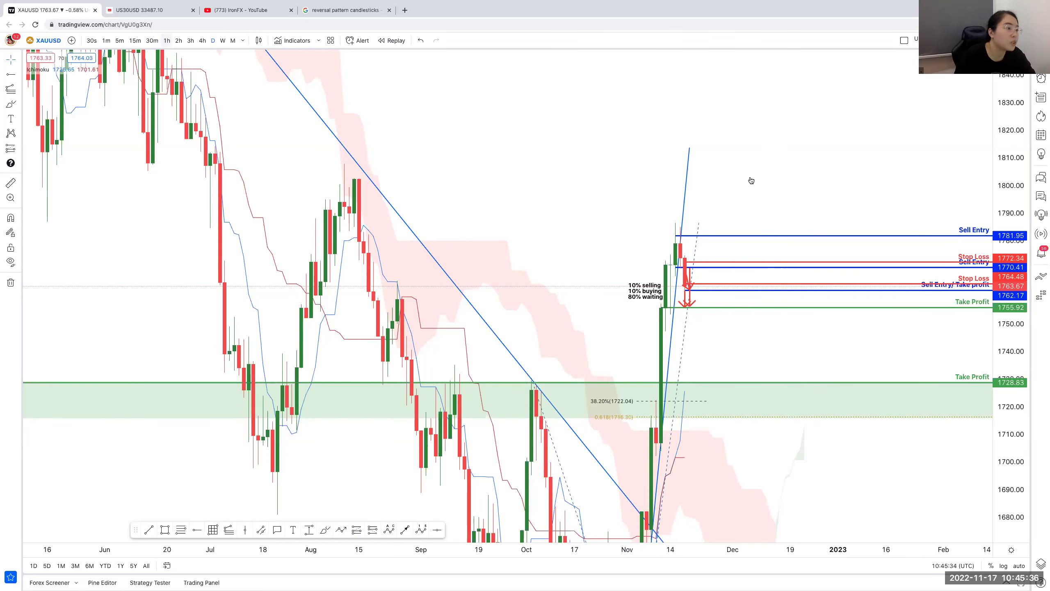
{"action": "left_click", "coordinate": [167, 41]}
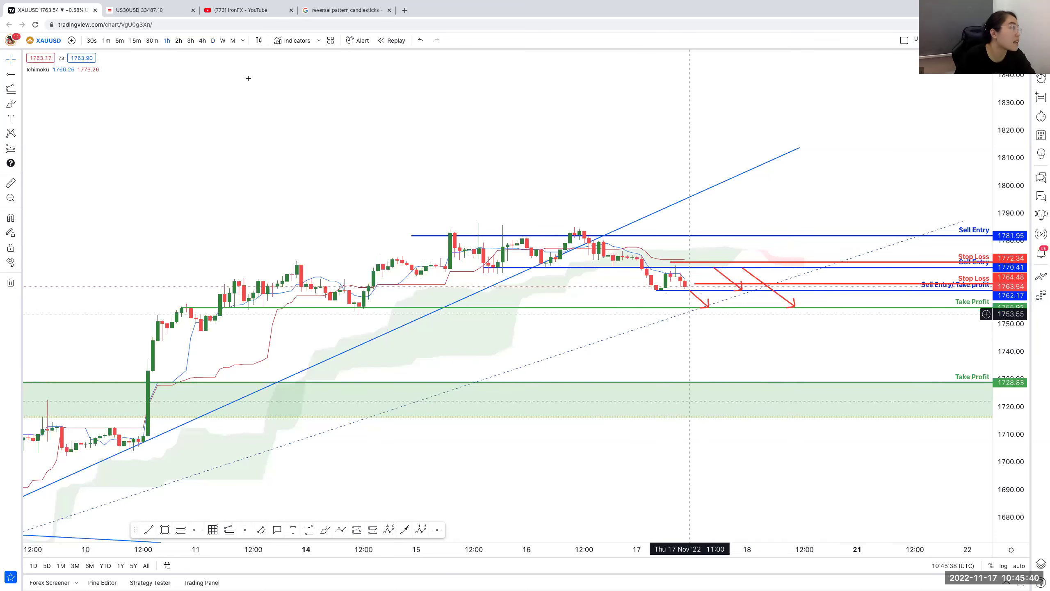
{"action": "left_click", "coordinate": [212, 40]}
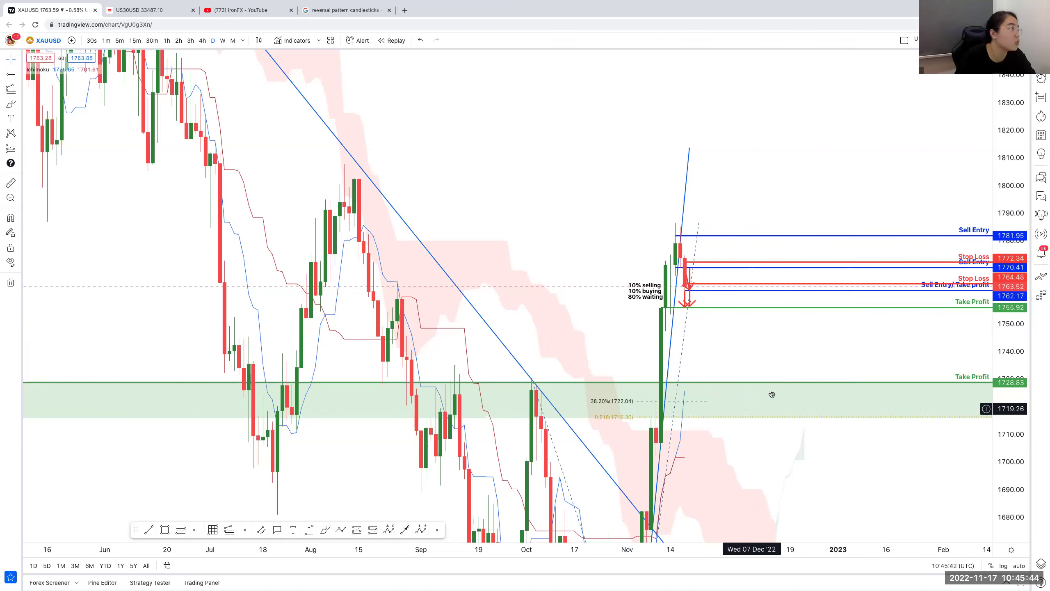
{"action": "left_click", "coordinate": [167, 40]}
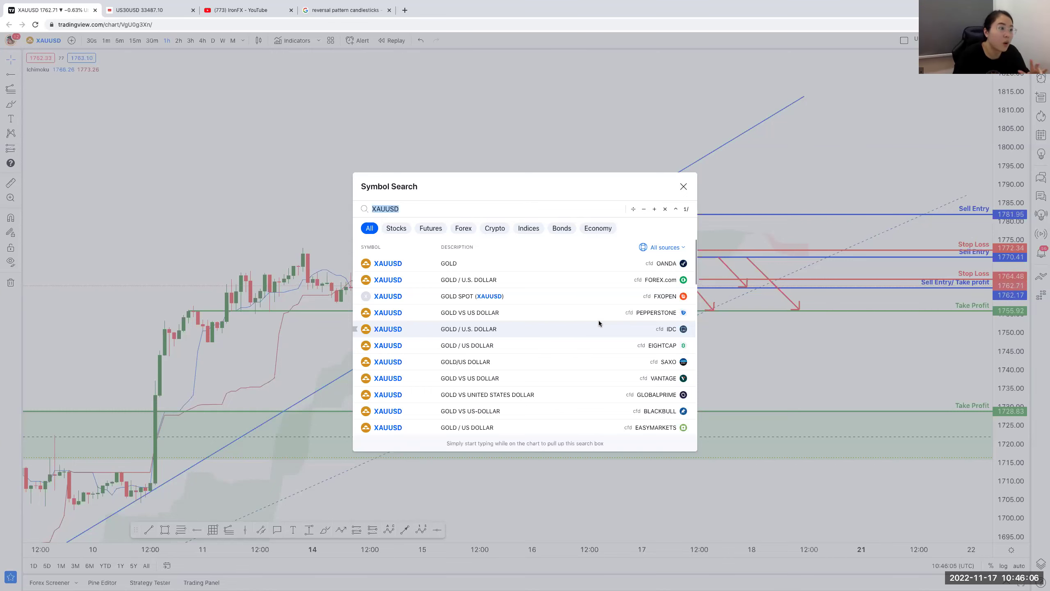
{"action": "left_click", "coordinate": [684, 187]}
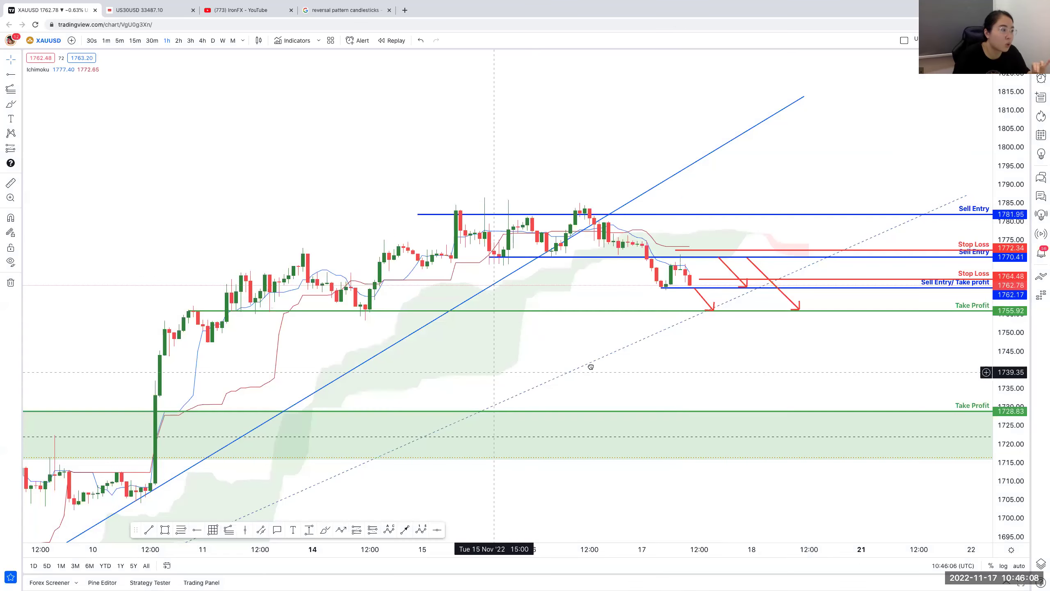
{"action": "left_click_drag", "start_coordinate": [529, 372], "coordinate": [570, 367]}
{"action": "scroll", "coordinate": [349, 210], "scroll_direction": "down", "scroll_amount": 2}
{"action": "scroll", "coordinate": [508, 316], "scroll_direction": "down", "scroll_amount": 5}
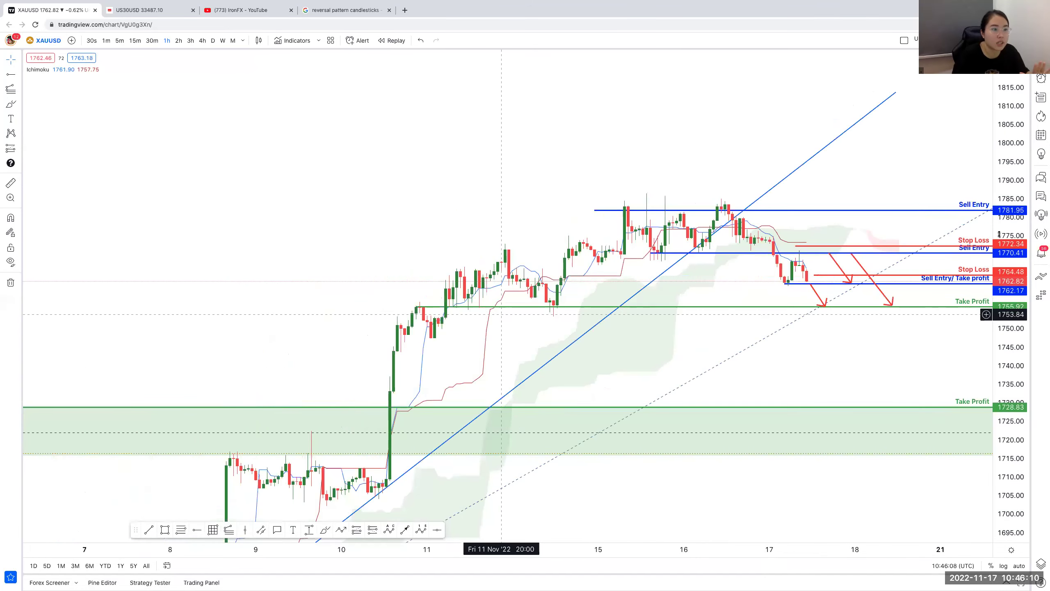
{"action": "left_click_drag", "start_coordinate": [1014, 348], "coordinate": [1014, 450]}
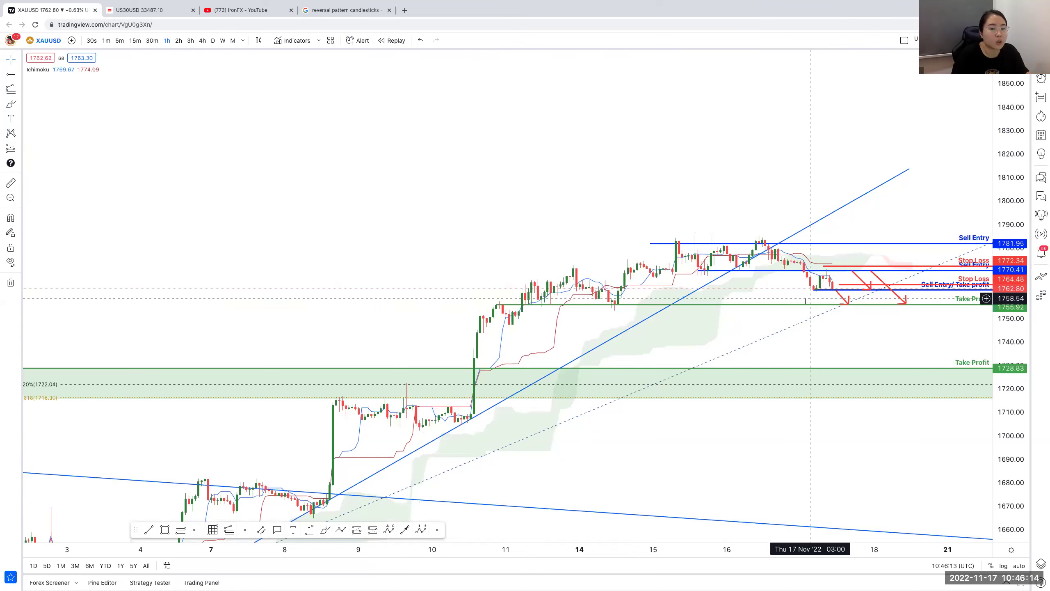
Step: Switch the XAUUSD chart to the 4-hour timeframe and examine the marked sell levels against the trend since late September
{"action": "left_click_drag", "start_coordinate": [1003, 294], "coordinate": [1003, 278]}
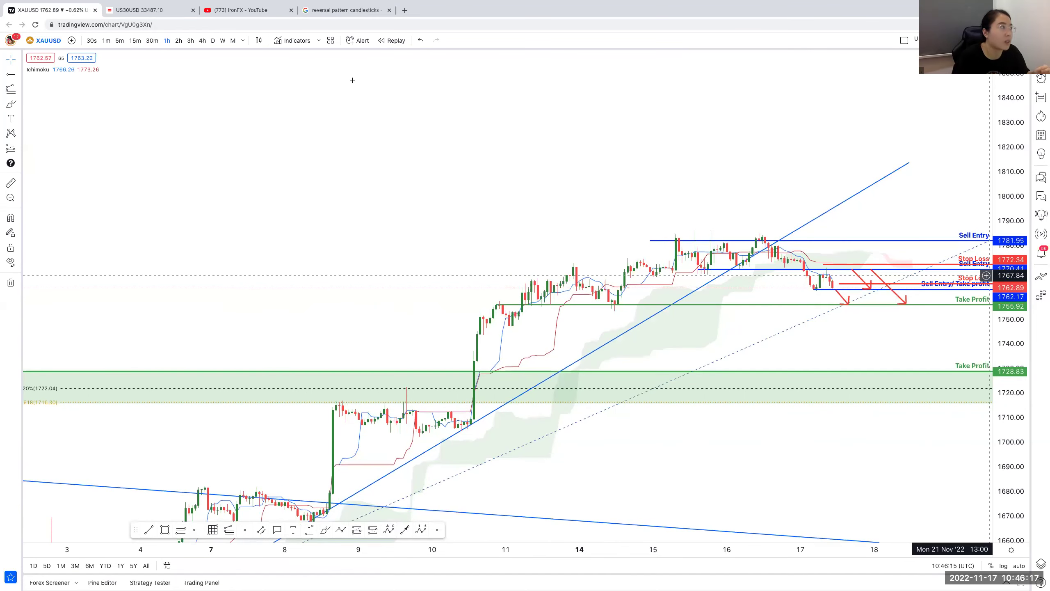
{"action": "left_click", "coordinate": [205, 41]}
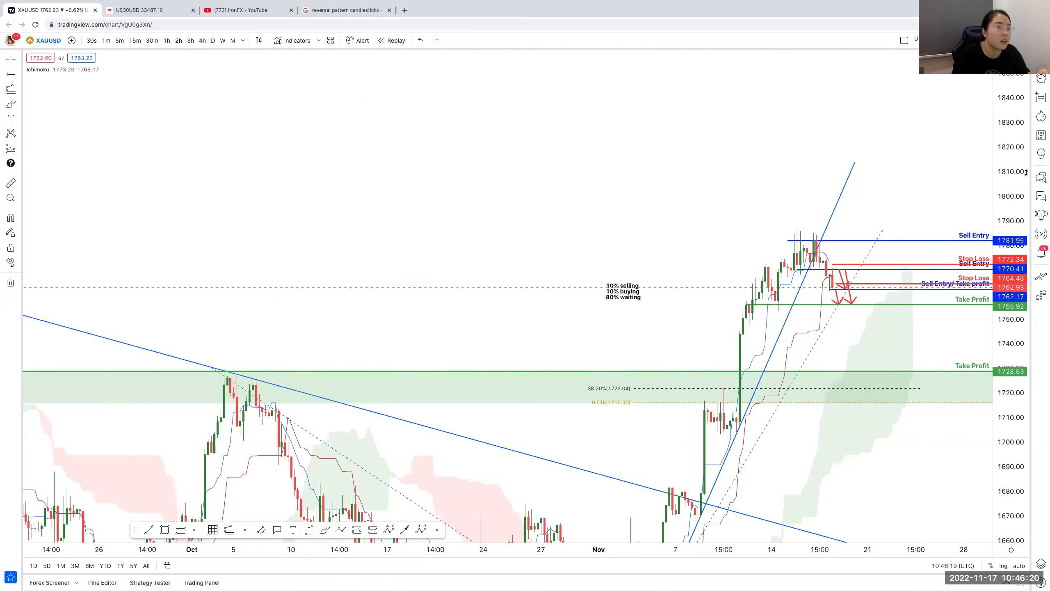
{"action": "left_click_drag", "start_coordinate": [1021, 297], "coordinate": [1020, 409]}
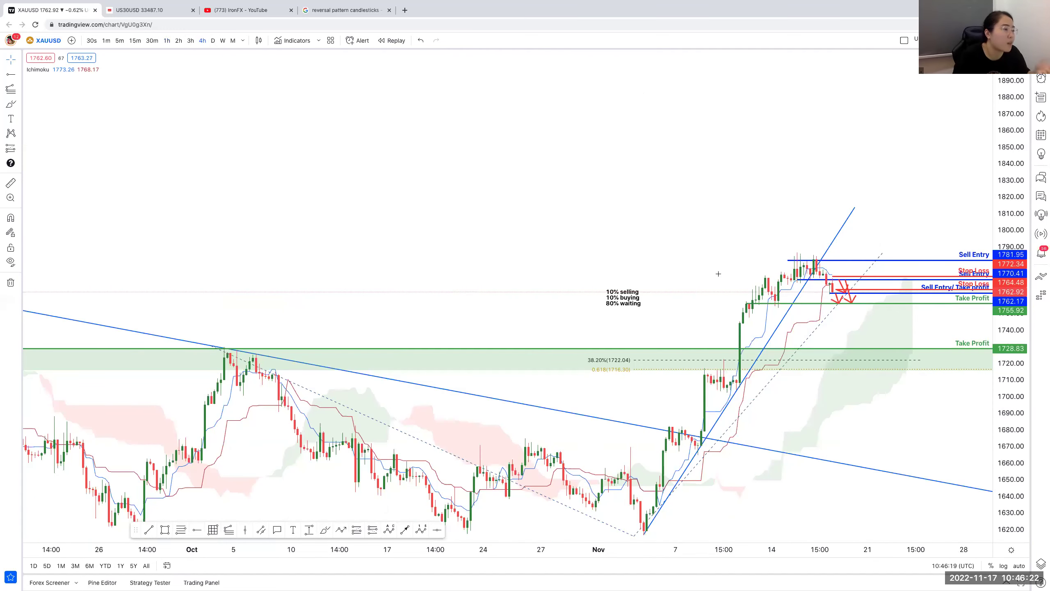
{"action": "left_click_drag", "start_coordinate": [642, 160], "coordinate": [643, 89]}
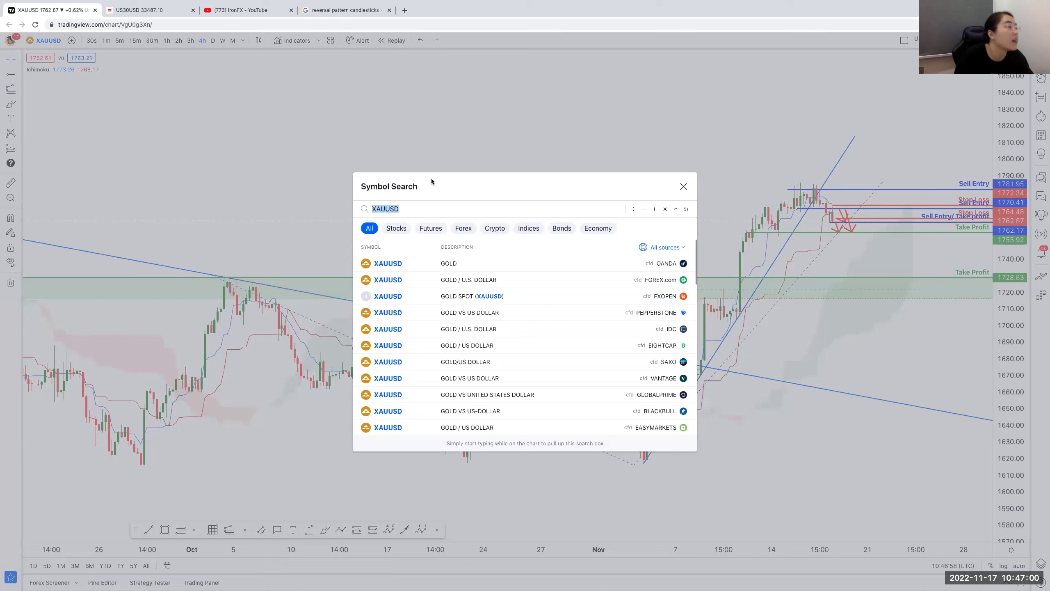
Step: Search the symbols for ETHUSD and load the Coinbase Ether / United States Dollar chart
{"action": "left_click", "coordinate": [429, 210]}
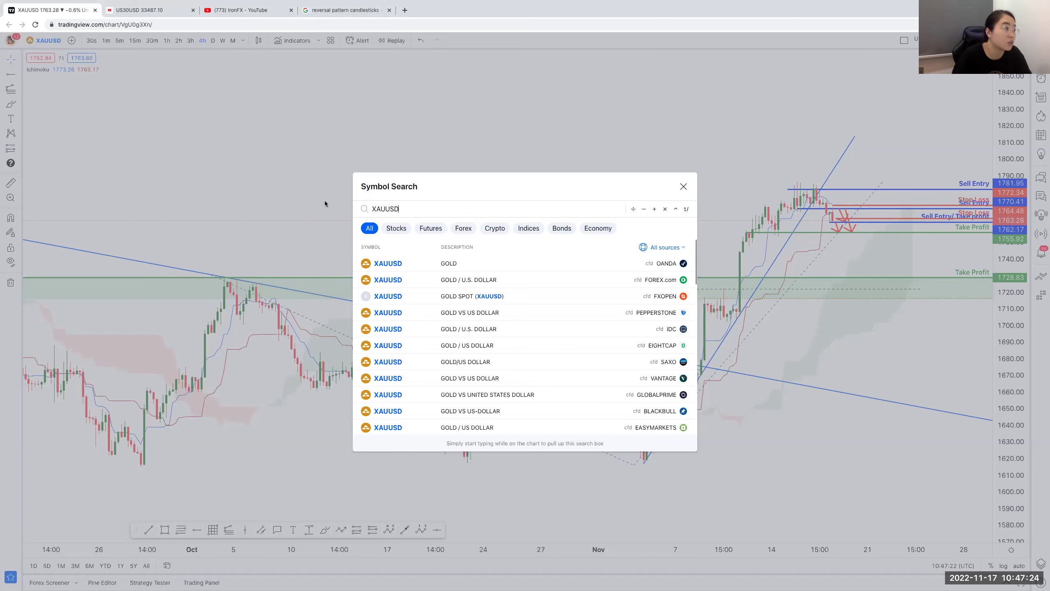
{"action": "left_click_drag", "start_coordinate": [410, 209], "coordinate": [1032, 273]}
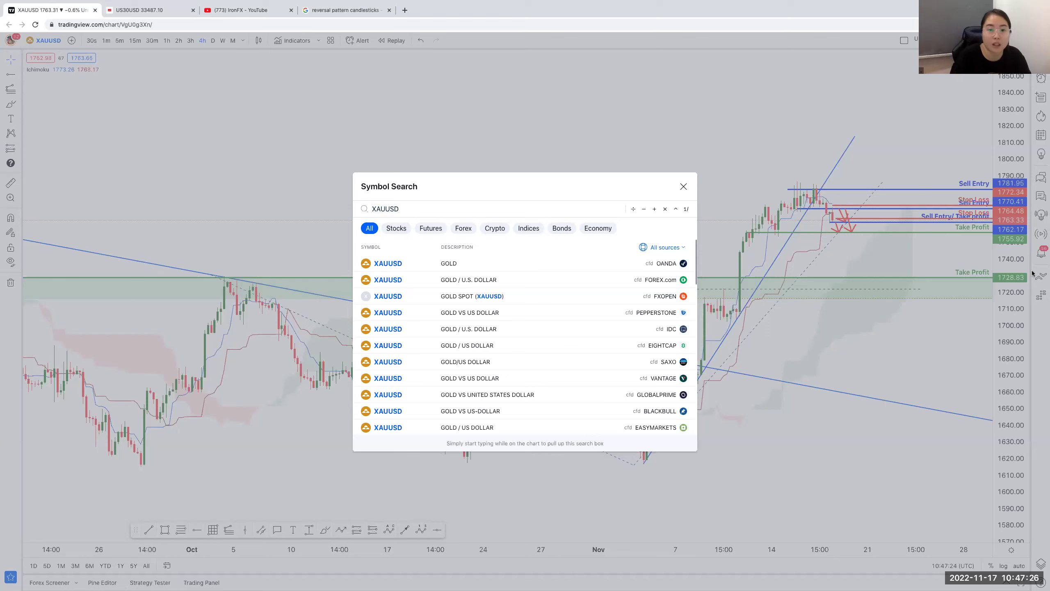
{"action": "key", "text": "BackSpace"}
{"action": "key", "text": "BackSpace"}
{"action": "key", "text": "BackSpace"}
{"action": "key", "text": "BackSpace"}
{"action": "key", "text": "BackSpace"}
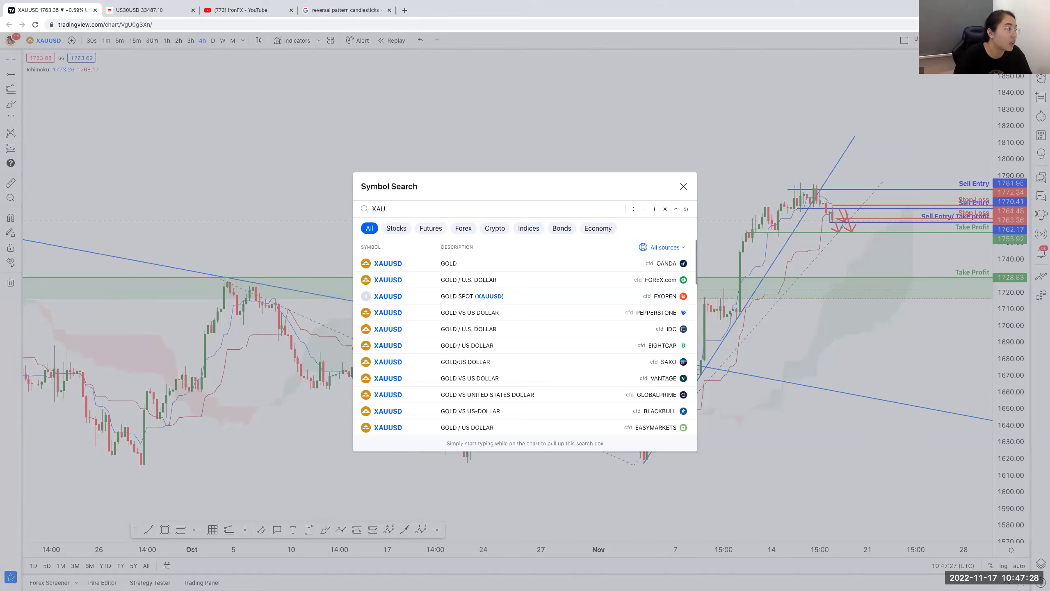
{"action": "key", "text": "BackSpace"}
{"action": "type", "text": "ETHUSD"}
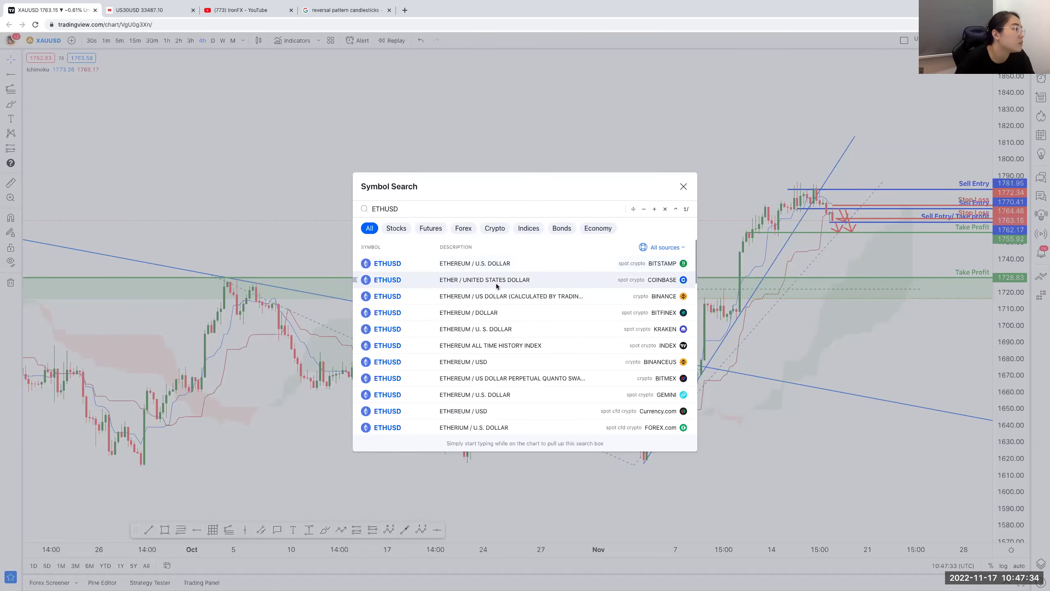
{"action": "left_click", "coordinate": [605, 287]}
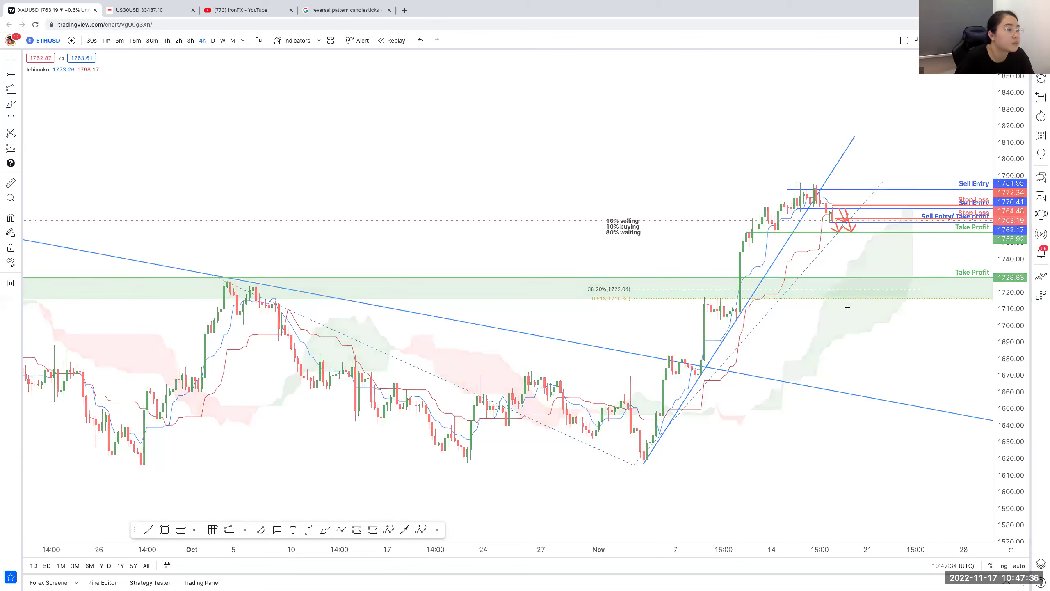
Step: Switch the ETHUSD chart to the daily timeframe and remove the Ichimoku indicator from it
{"action": "left_click_drag", "start_coordinate": [1007, 174], "coordinate": [996, 357]}
{"action": "left_click_drag", "start_coordinate": [819, 313], "coordinate": [795, 300]}
{"action": "scroll", "coordinate": [795, 301], "scroll_direction": "down", "scroll_amount": 3}
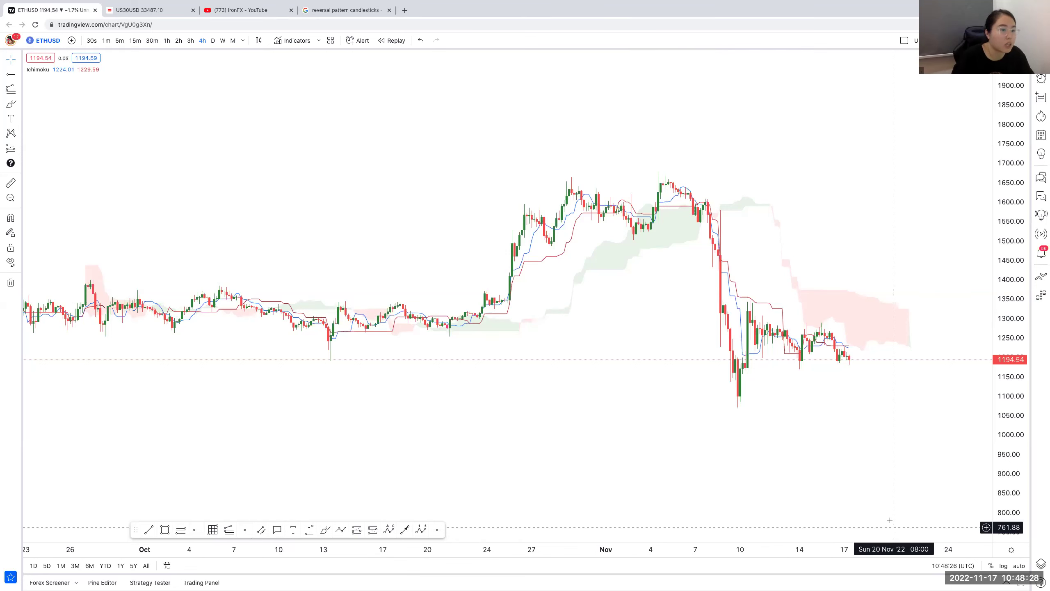
{"action": "left_click", "coordinate": [212, 41]}
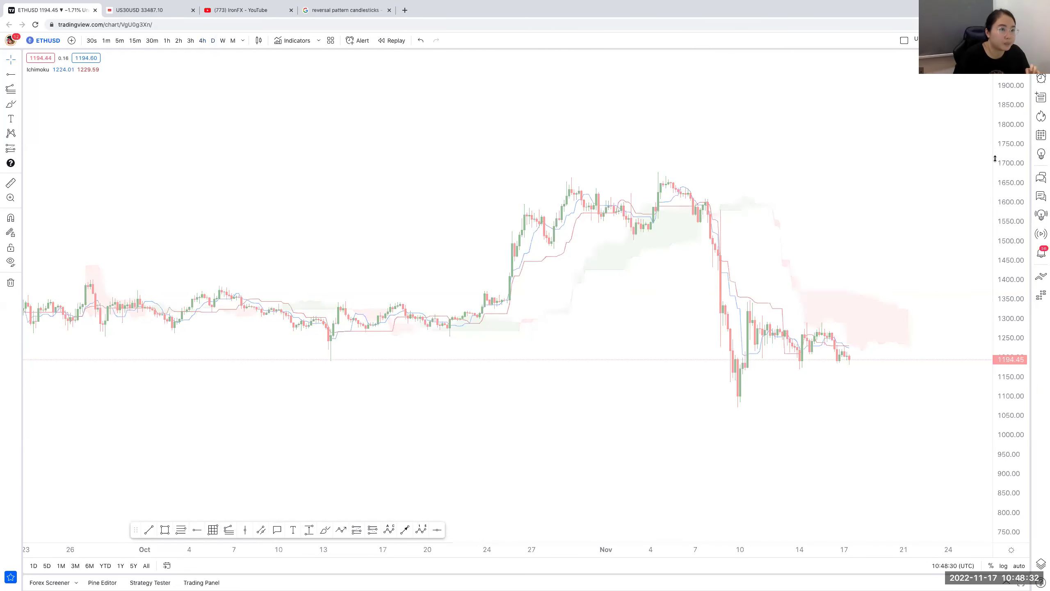
{"action": "left_click_drag", "start_coordinate": [1019, 209], "coordinate": [1016, 284]}
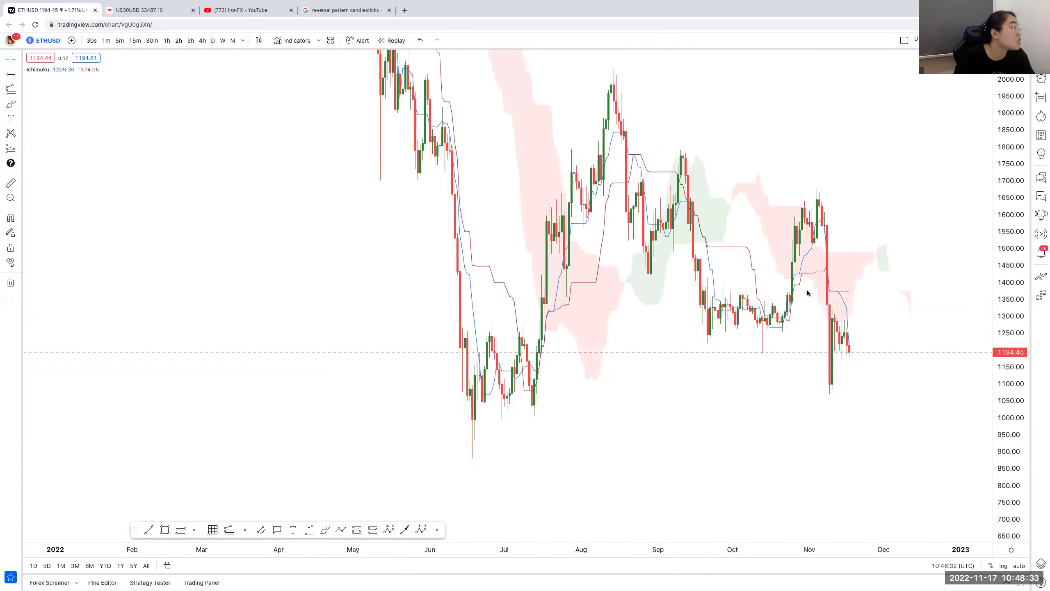
{"action": "left_click", "coordinate": [19, 282]}
{"action": "left_click", "coordinate": [57, 309]}
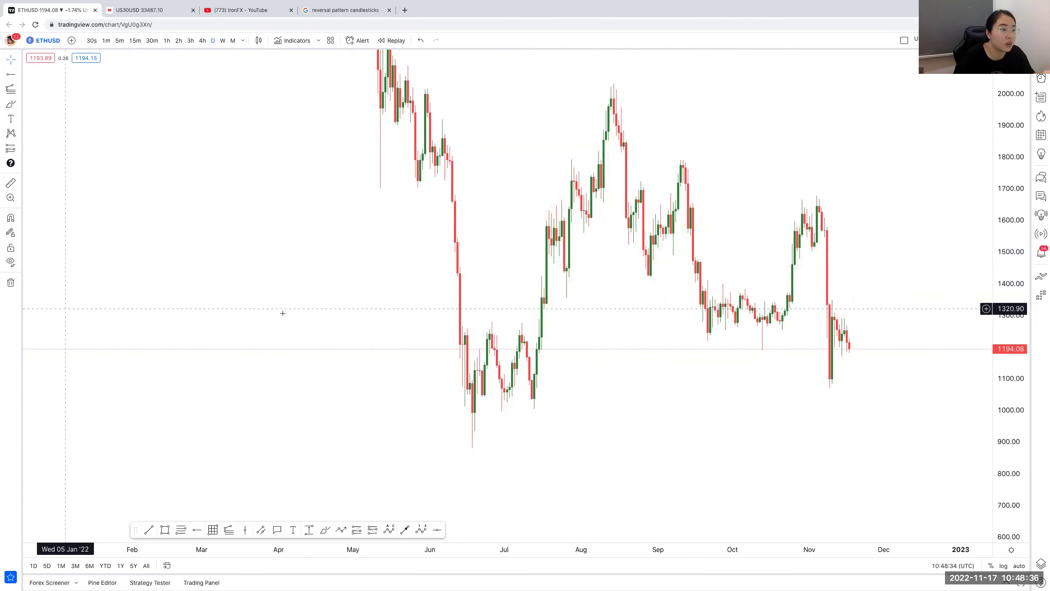
Step: Draw a descending parallel channel around the daily candles, its upper edge running from about 2012.72 on 11 Aug '22 to about 1429.90 in early January '23
{"action": "left_click_drag", "start_coordinate": [1014, 343], "coordinate": [1005, 476]}
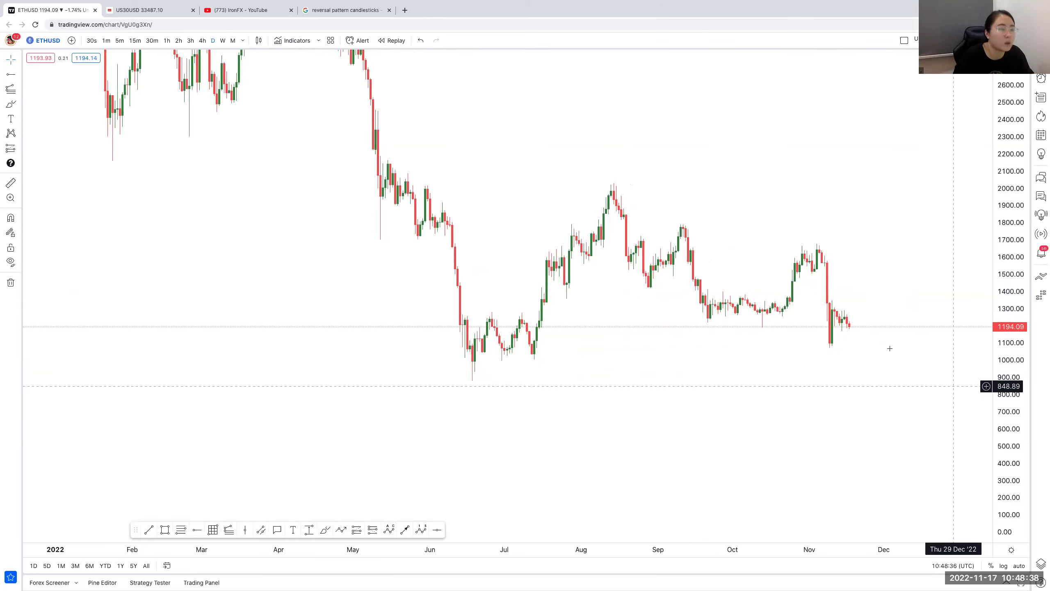
{"action": "scroll", "coordinate": [890, 348], "scroll_direction": "down", "scroll_amount": 2}
{"action": "scroll", "coordinate": [889, 348], "scroll_direction": "up", "scroll_amount": 1}
{"action": "left_click_drag", "start_coordinate": [1008, 181], "coordinate": [1001, 348]}
{"action": "left_click_drag", "start_coordinate": [935, 335], "coordinate": [881, 366]}
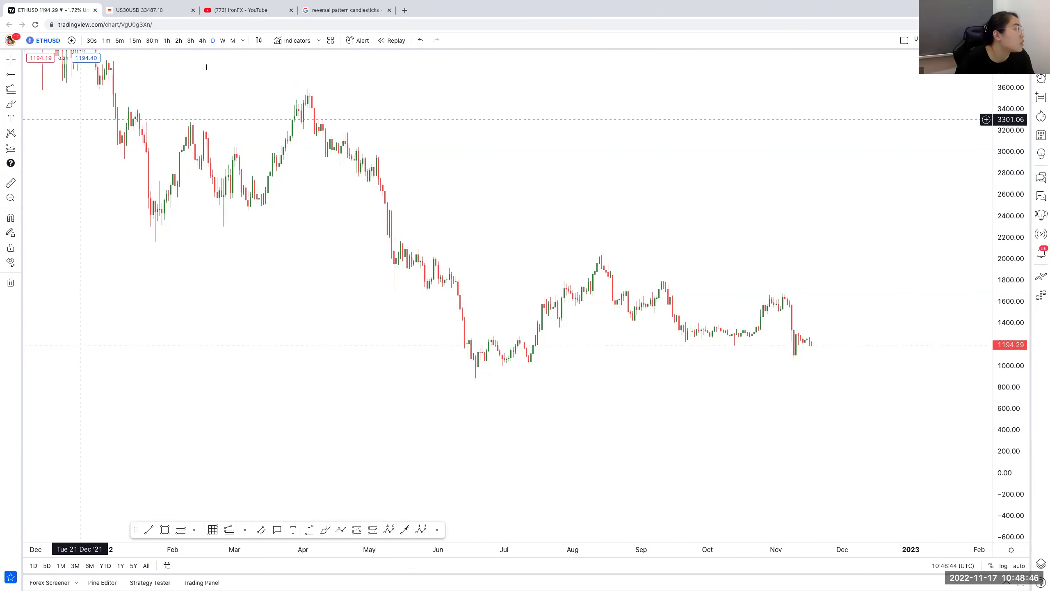
{"action": "left_click", "coordinate": [19, 75]}
{"action": "left_click", "coordinate": [36, 77]}
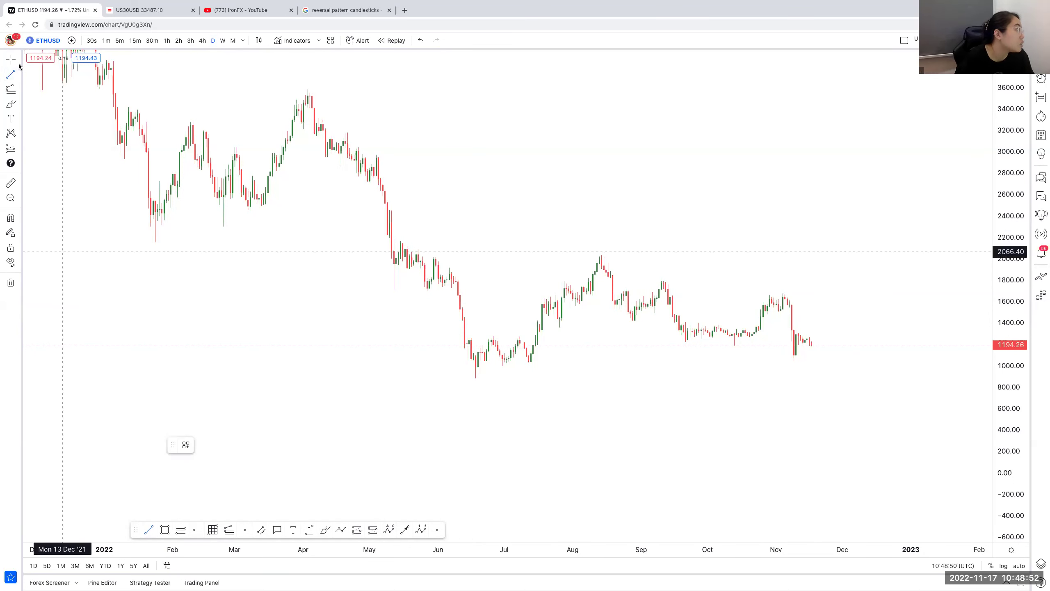
{"action": "left_click", "coordinate": [18, 74]}
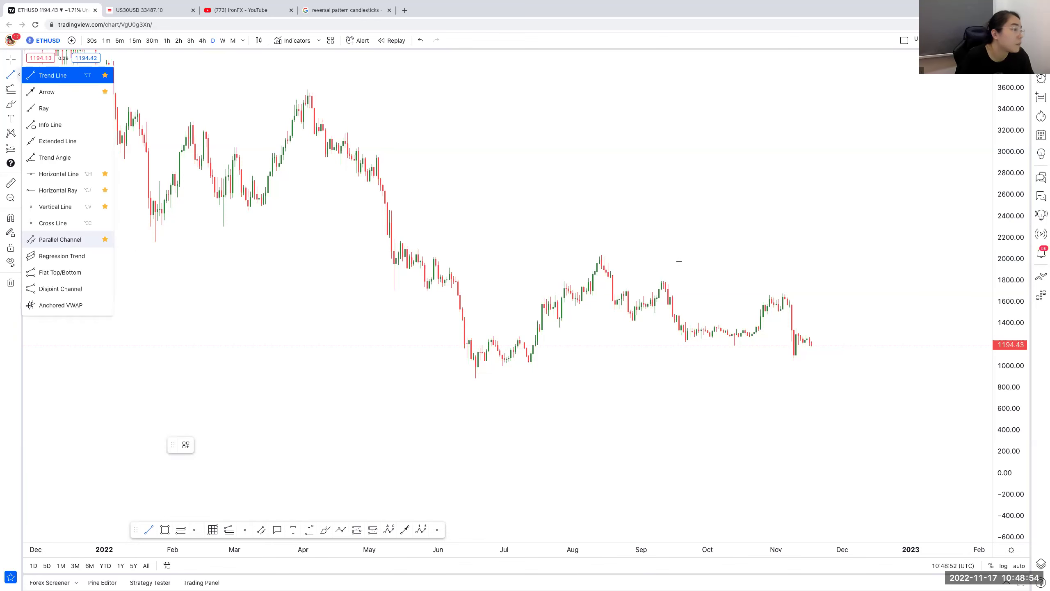
{"action": "left_click", "coordinate": [60, 240]}
{"action": "left_click", "coordinate": [595, 257]}
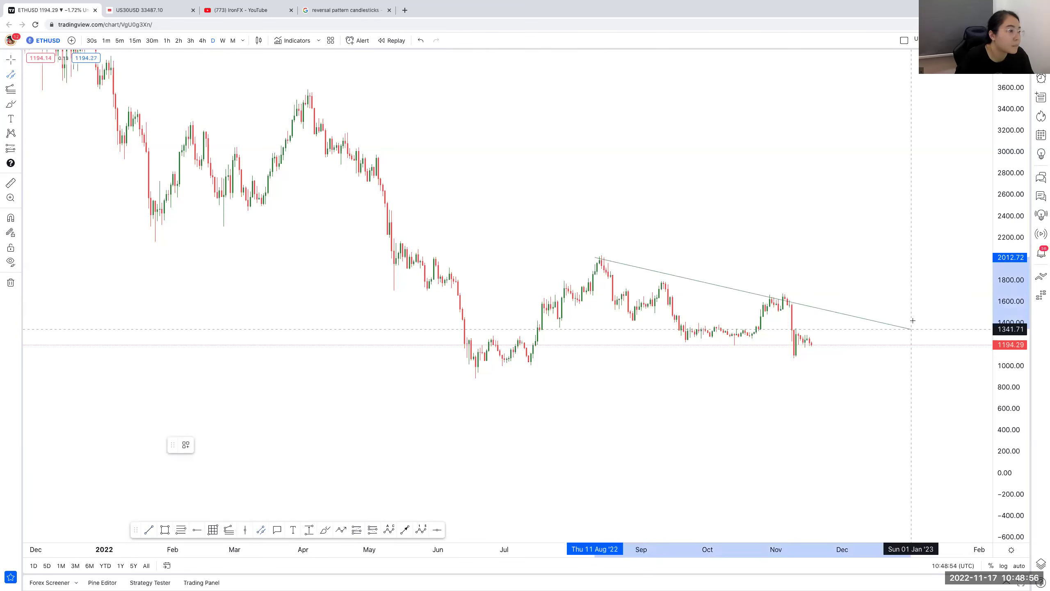
{"action": "left_click", "coordinate": [884, 377]}
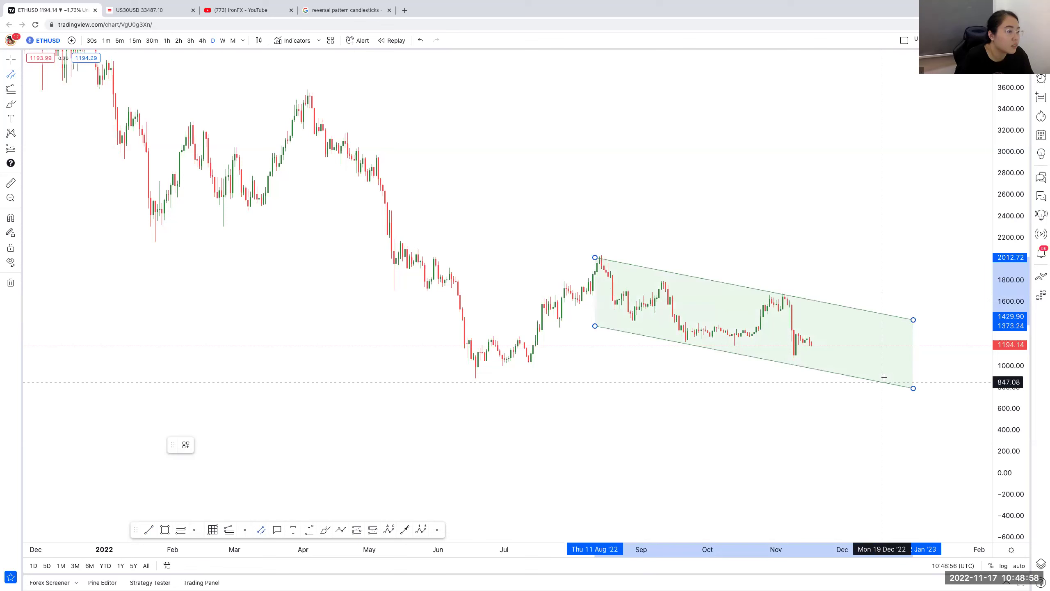
{"action": "left_click", "coordinate": [903, 379]}
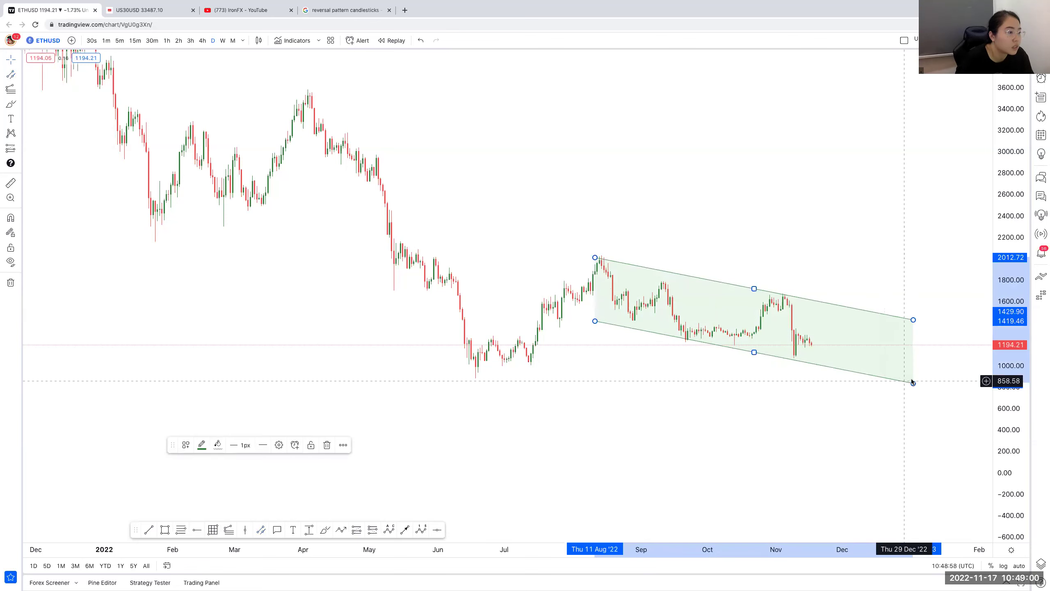
Step: Refit the channel to the swing highs and lows, starting its upper edge at about 1997.38 and running its lower edge from about 1412.45 to 871.81
{"action": "left_click_drag", "start_coordinate": [760, 355], "coordinate": [759, 356]}
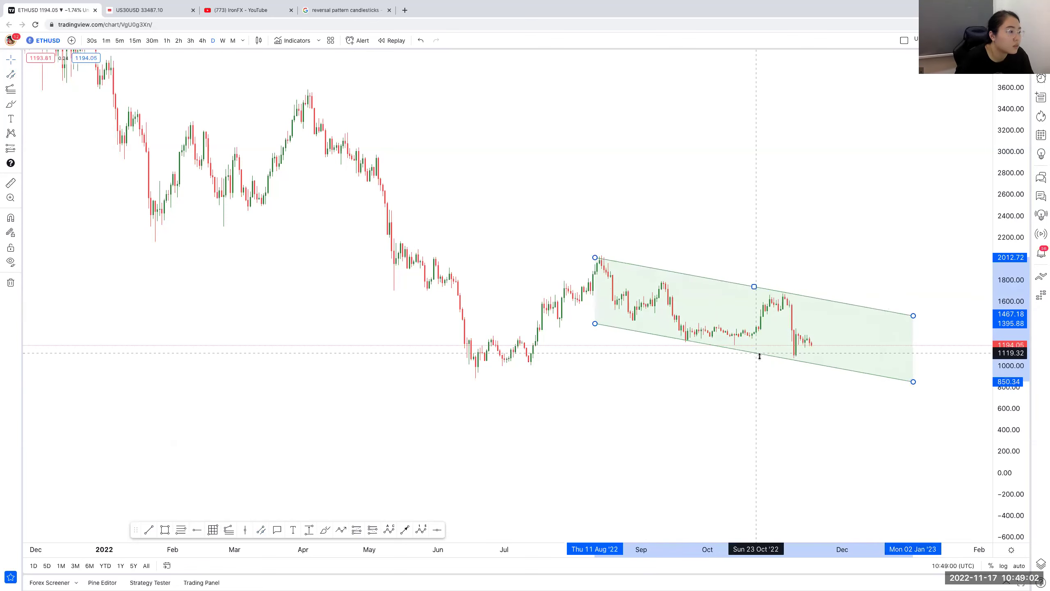
{"action": "left_click_drag", "start_coordinate": [914, 385], "coordinate": [914, 377]}
{"action": "left_click_drag", "start_coordinate": [754, 286], "coordinate": [752, 291]}
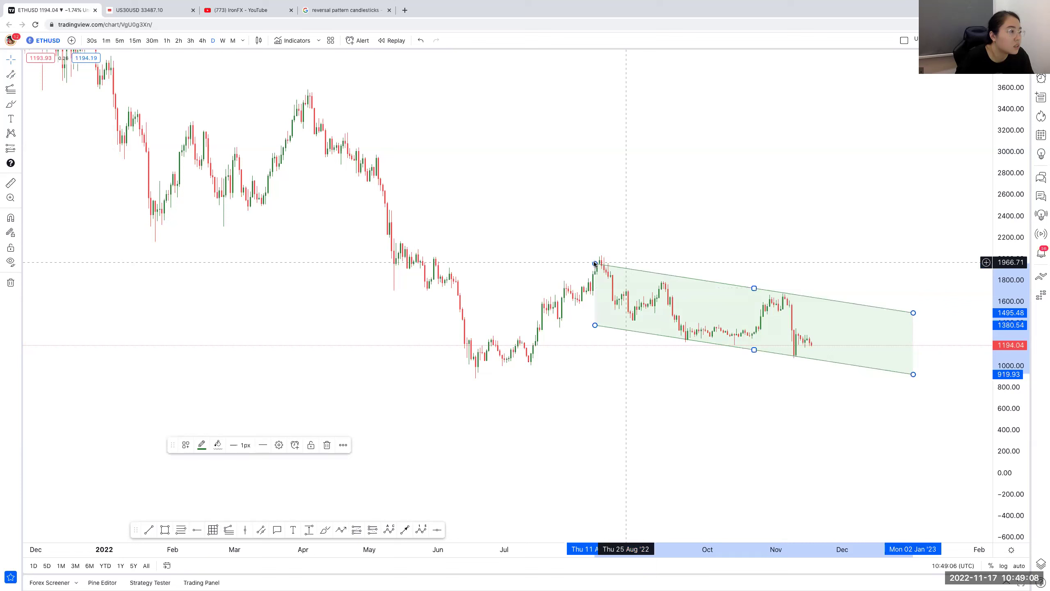
{"action": "left_click_drag", "start_coordinate": [595, 259], "coordinate": [590, 259]}
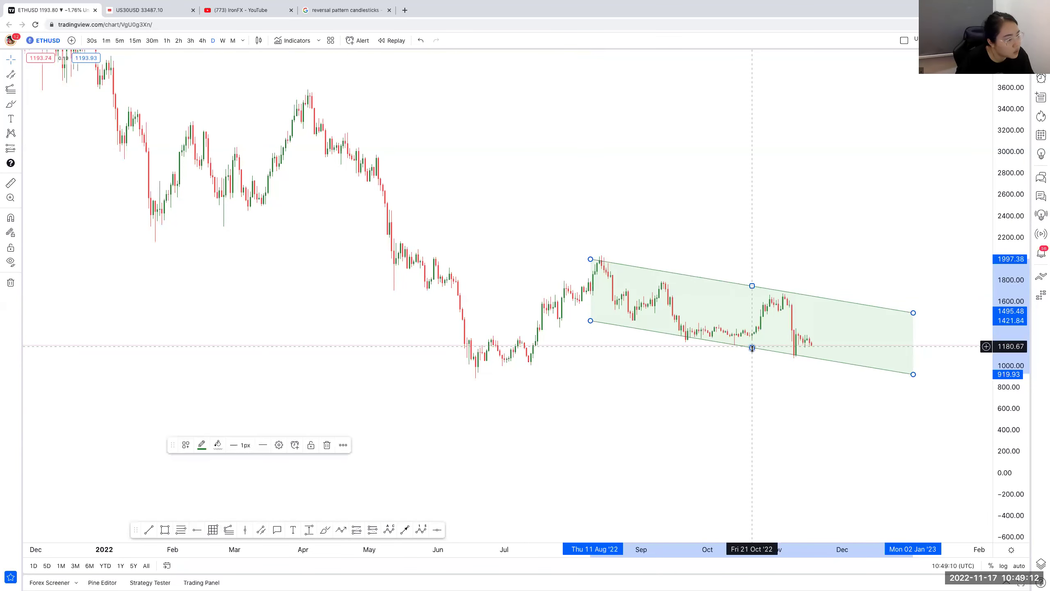
{"action": "left_click_drag", "start_coordinate": [752, 348], "coordinate": [751, 349]}
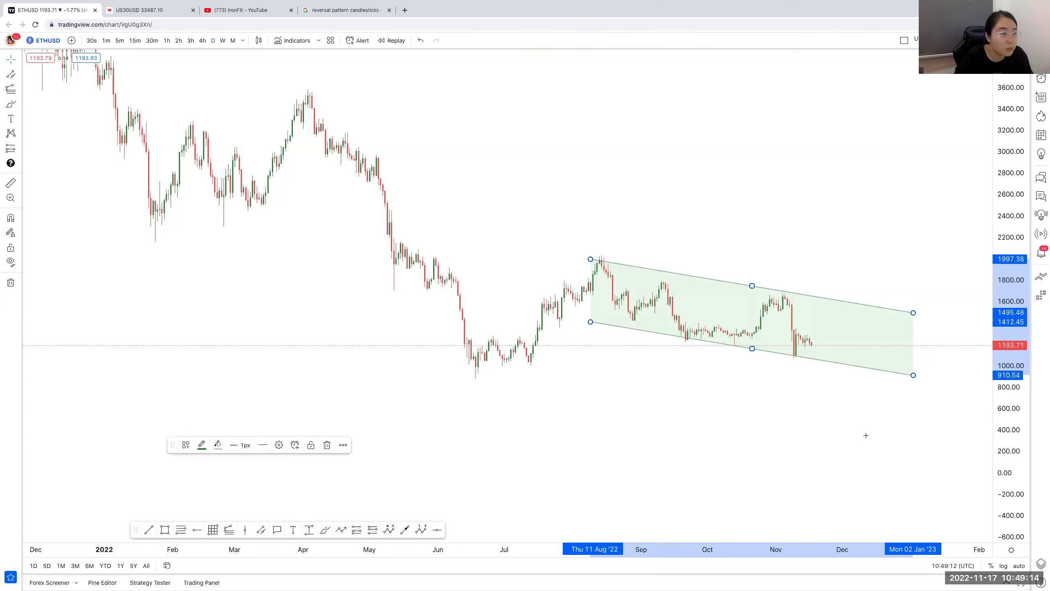
{"action": "left_click", "coordinate": [740, 401]}
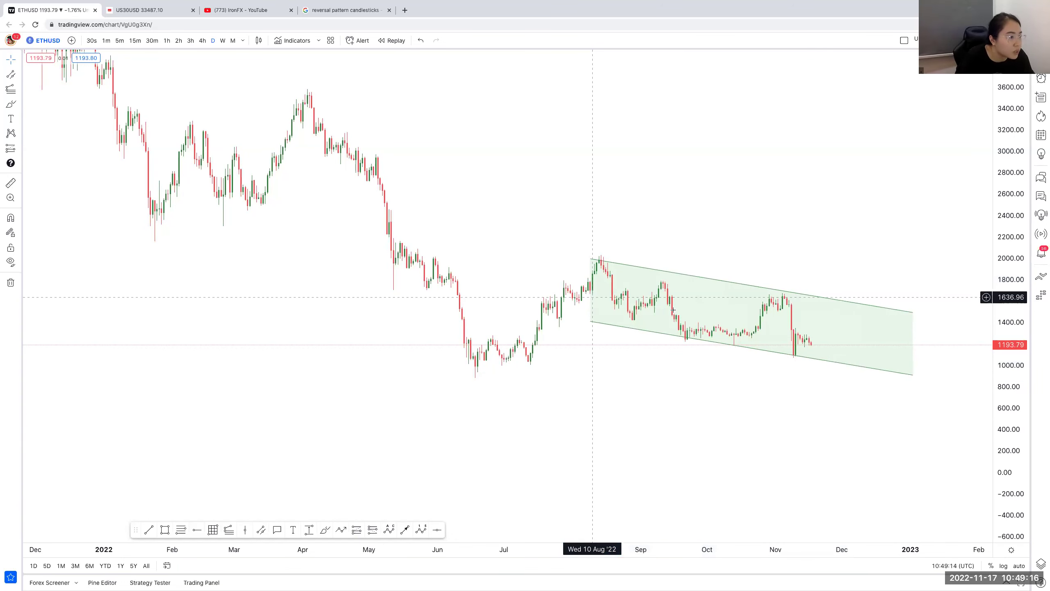
{"action": "left_click", "coordinate": [912, 312]}
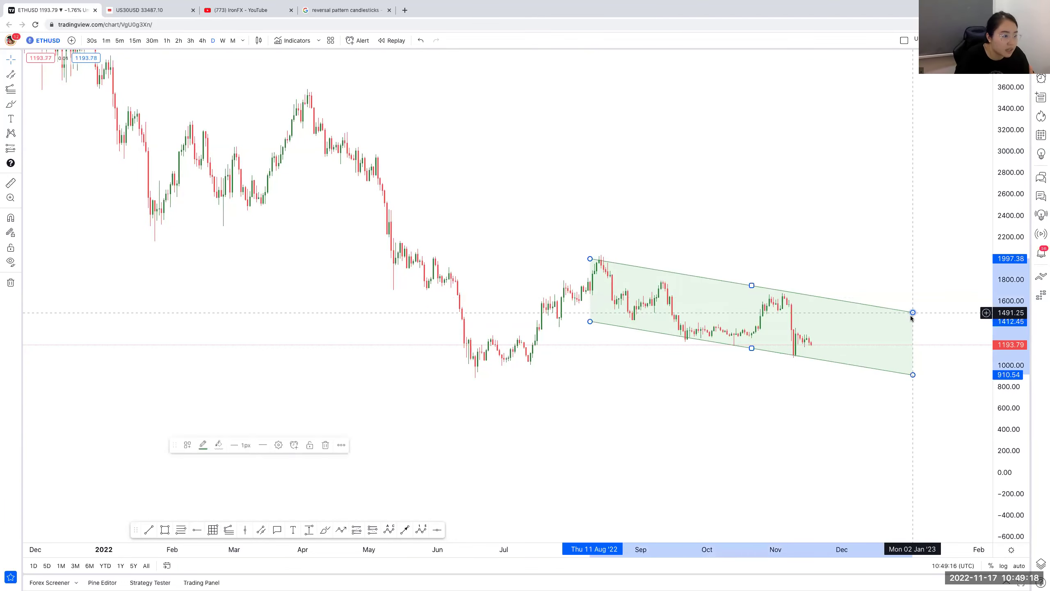
{"action": "left_click_drag", "start_coordinate": [913, 312], "coordinate": [910, 316]}
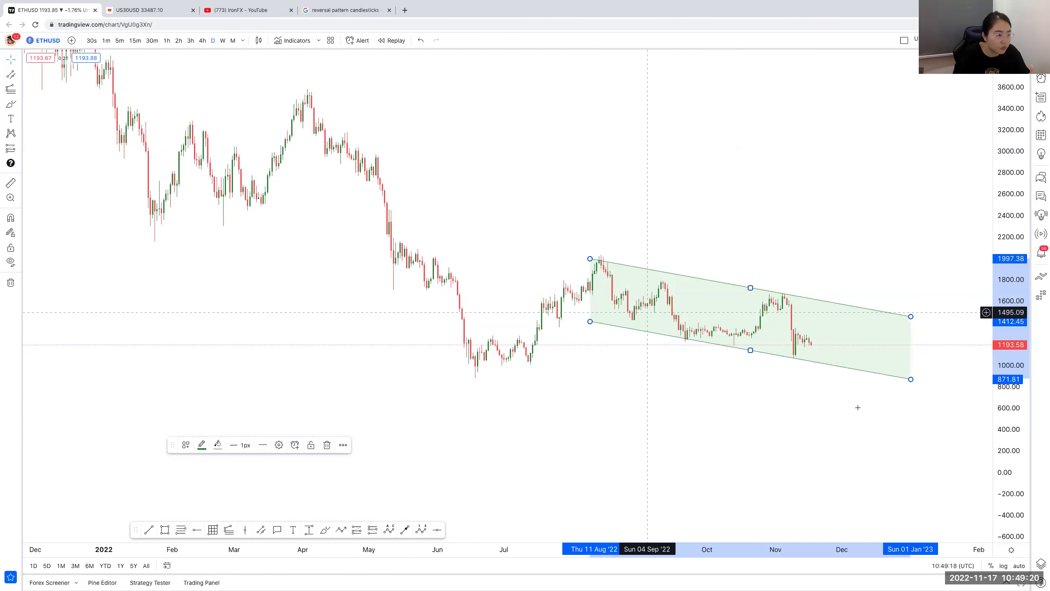
Step: Place a horizontal ray at about 1418.51 from the 25 Jul '22 low and apply the Resistance (1st) template to it
{"action": "left_click_drag", "start_coordinate": [750, 424], "coordinate": [687, 423]}
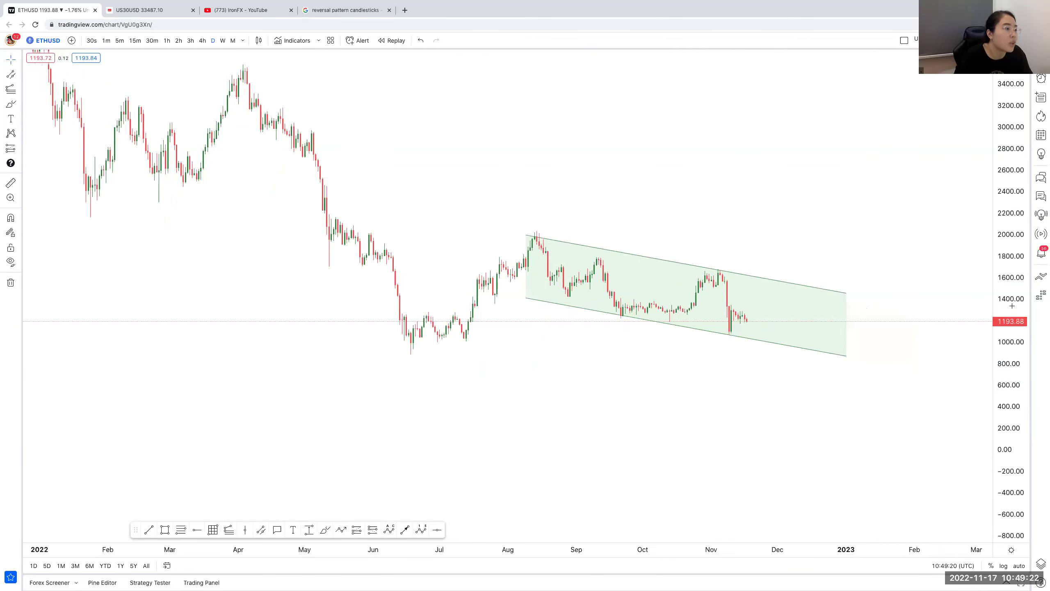
{"action": "scroll", "coordinate": [782, 378], "scroll_direction": "down", "scroll_amount": 2}
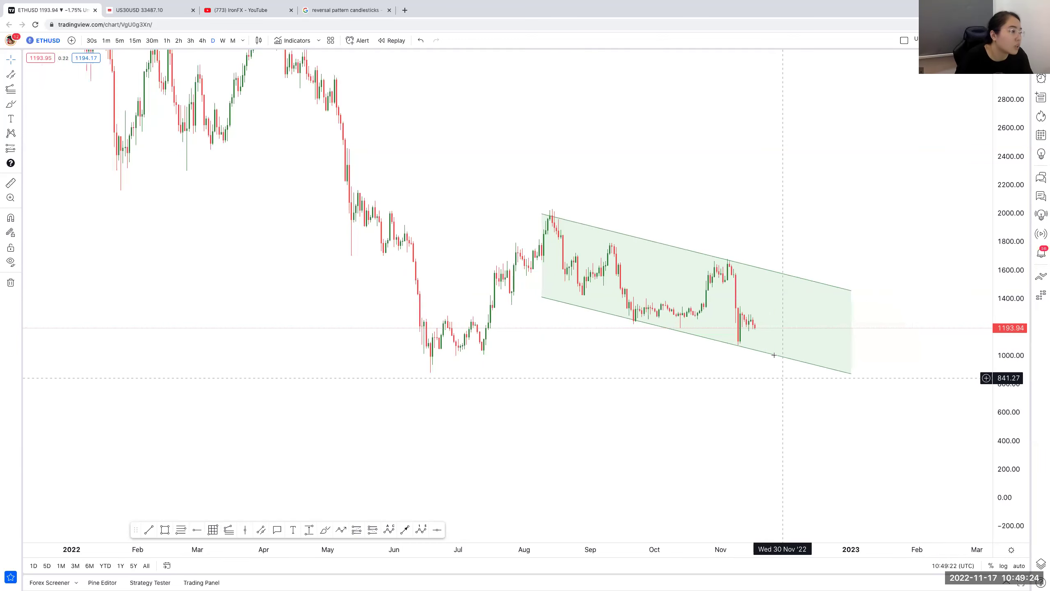
{"action": "scroll", "coordinate": [790, 294], "scroll_direction": "up", "scroll_amount": 1}
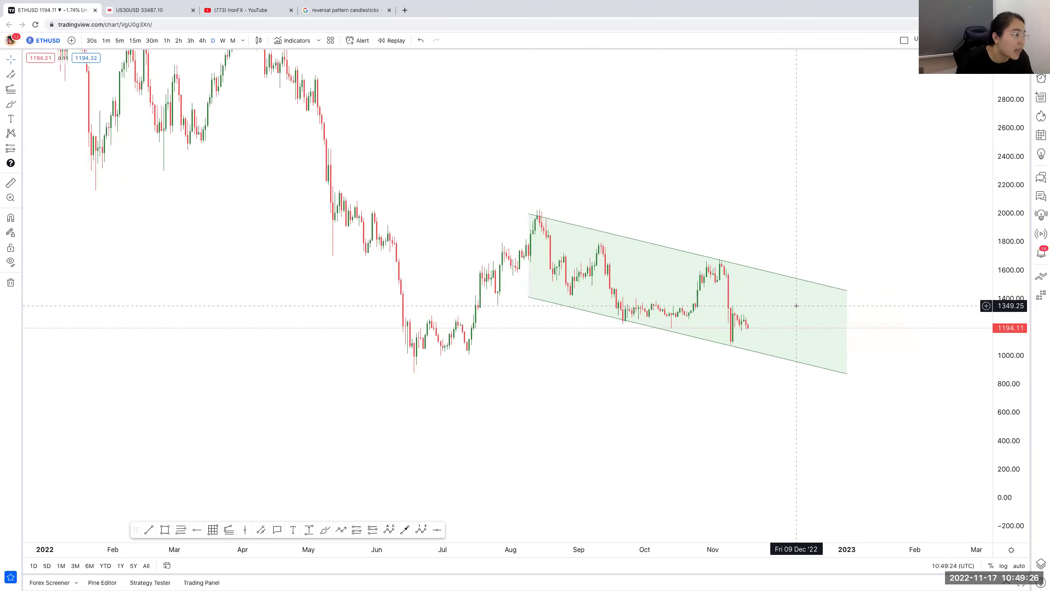
{"action": "left_click", "coordinate": [18, 77]}
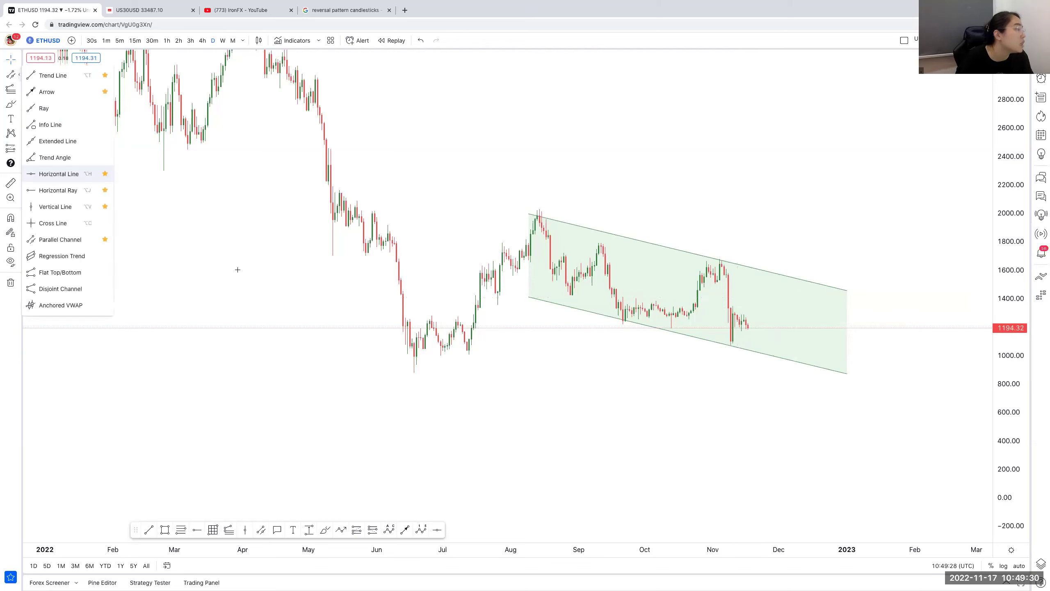
{"action": "key", "text": "alt+h"}
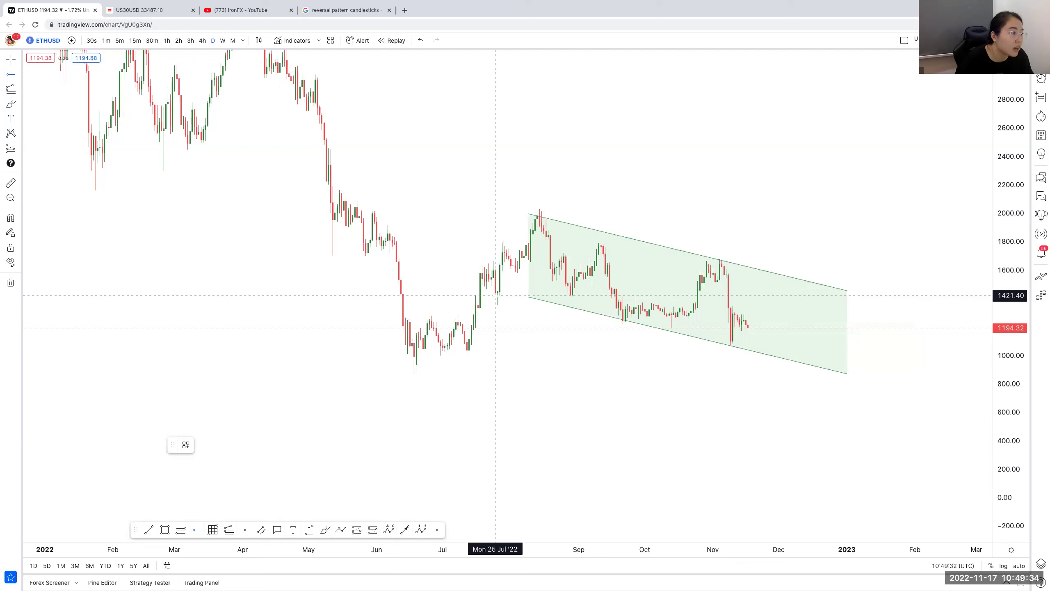
{"action": "left_click", "coordinate": [495, 295]}
{"action": "right_click", "coordinate": [495, 295]}
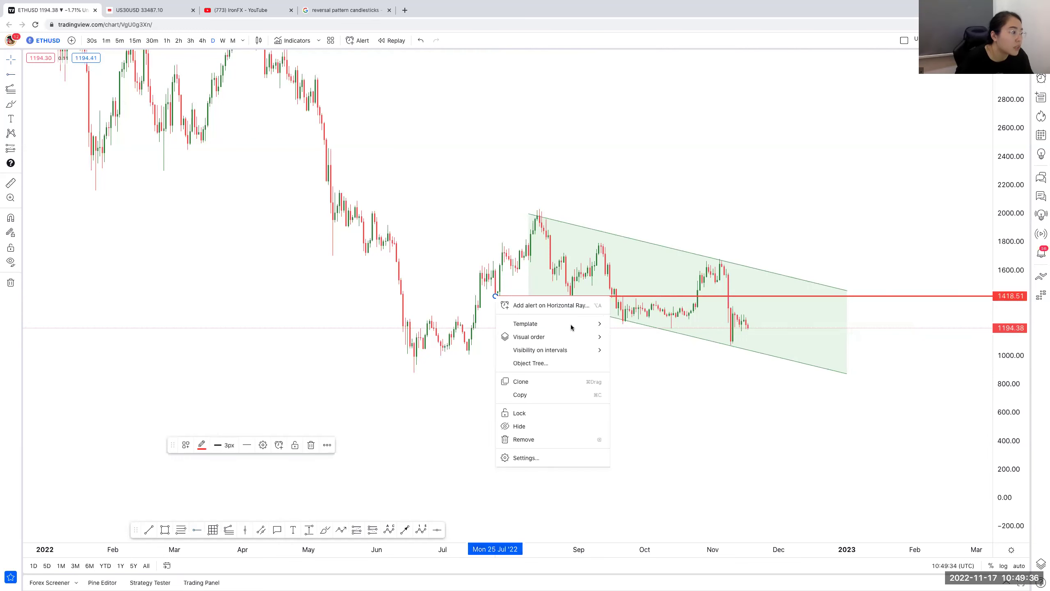
{"action": "mouse_move", "coordinate": [570, 325]}
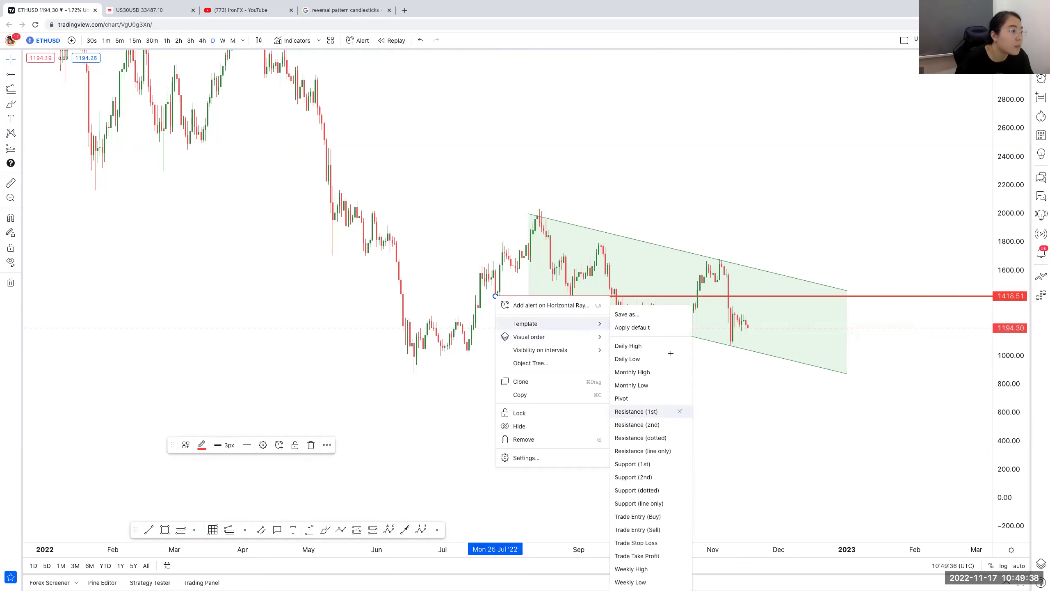
{"action": "left_click", "coordinate": [636, 411]}
Step: Place horizontal rays at about 1101.03 from the 9 Nov '22 low and at 1190.50 from the 13 Oct '22 low
{"action": "left_click", "coordinate": [12, 73]}
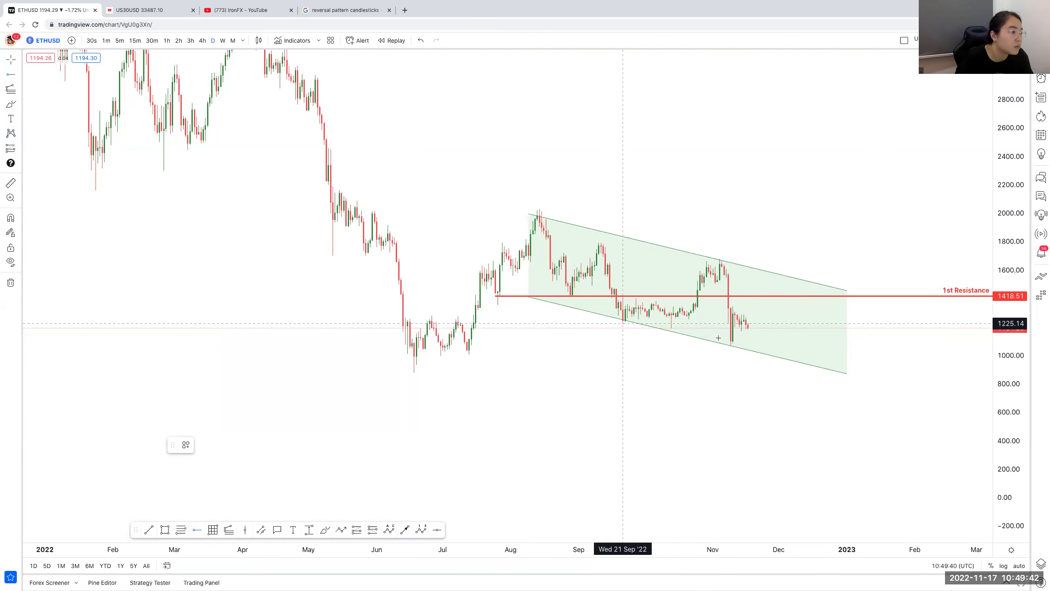
{"action": "left_click", "coordinate": [731, 341]}
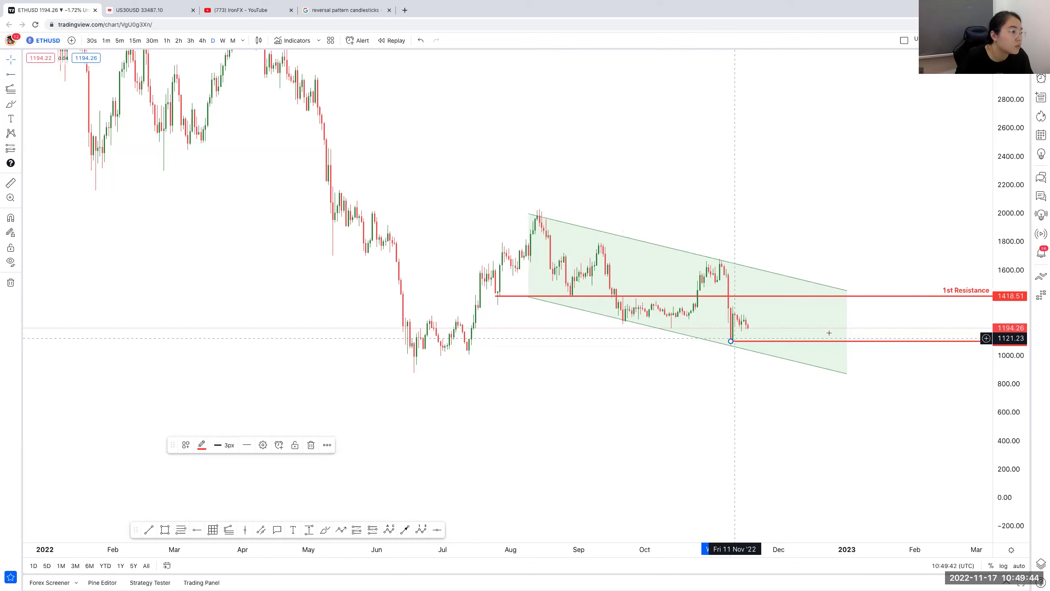
{"action": "left_click", "coordinate": [10, 75]}
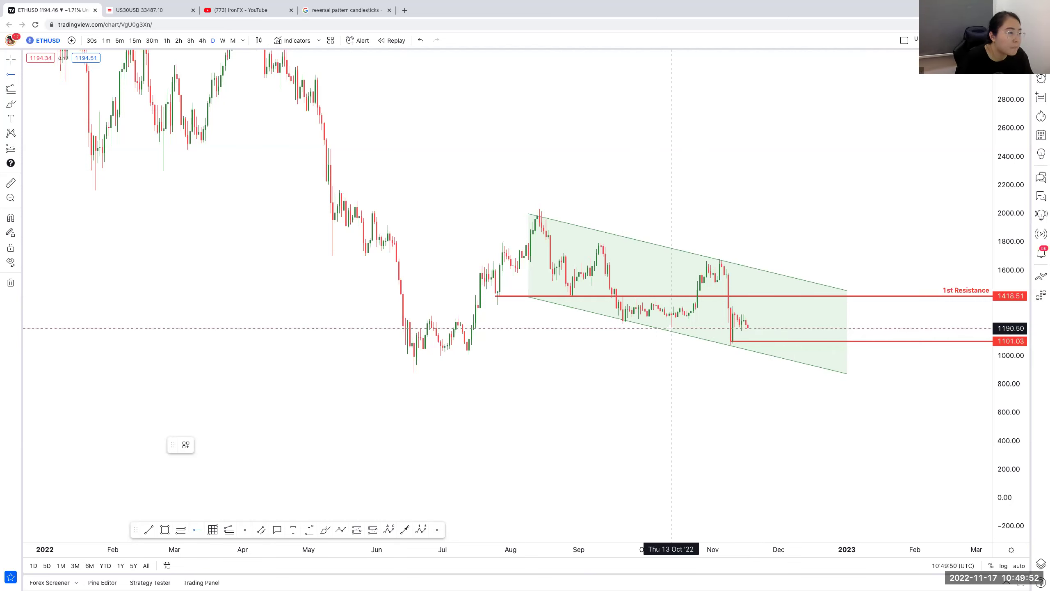
{"action": "left_click", "coordinate": [670, 329]}
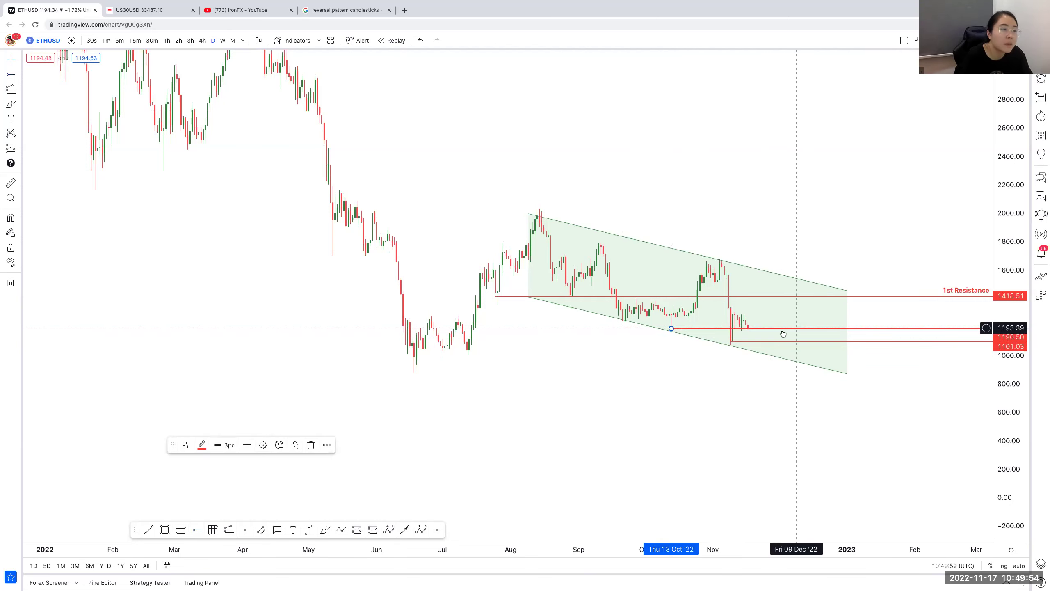
Step: Apply the Support (1st) template to the 1190.50 ray and the Support (2nd) template to the 1101.03 ray
{"action": "right_click", "coordinate": [796, 329]}
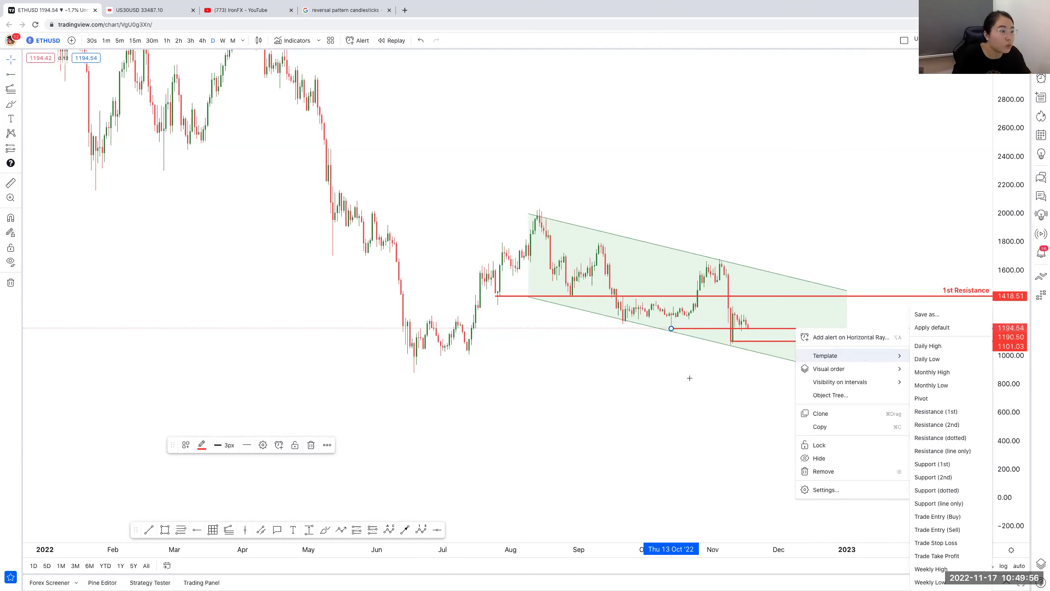
{"action": "left_click", "coordinate": [756, 336]}
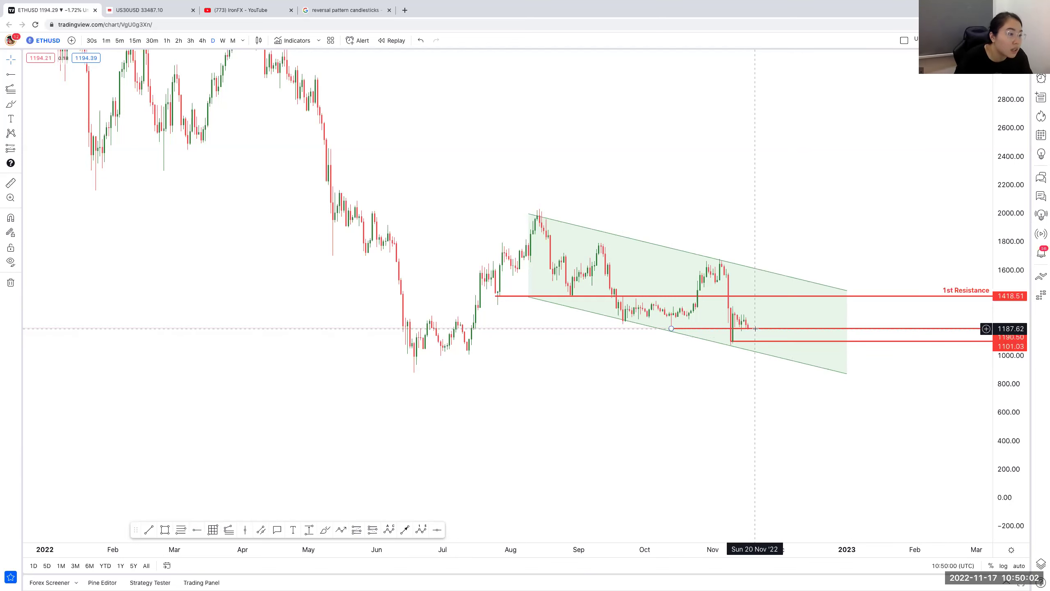
{"action": "right_click", "coordinate": [756, 330]}
{"action": "mouse_move", "coordinate": [810, 356]}
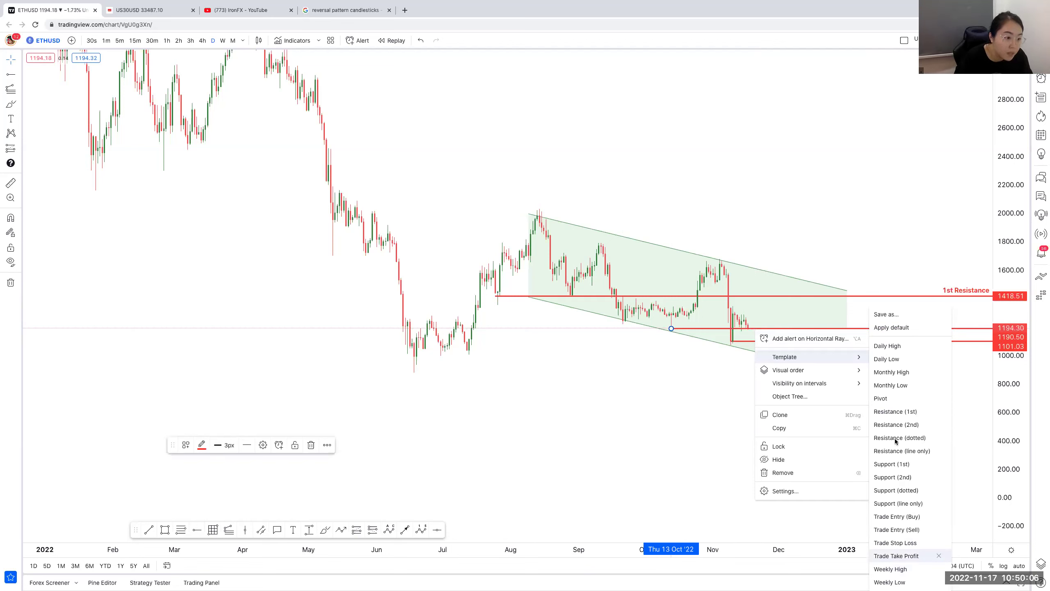
{"action": "left_click", "coordinate": [891, 464]}
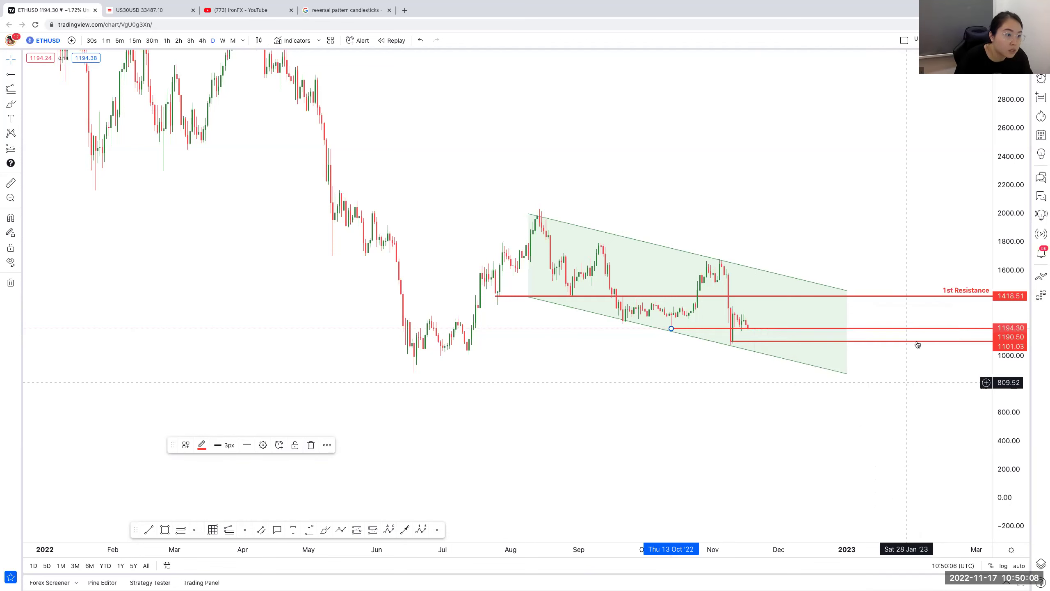
{"action": "right_click", "coordinate": [917, 342]}
{"action": "mouse_move", "coordinate": [945, 368]}
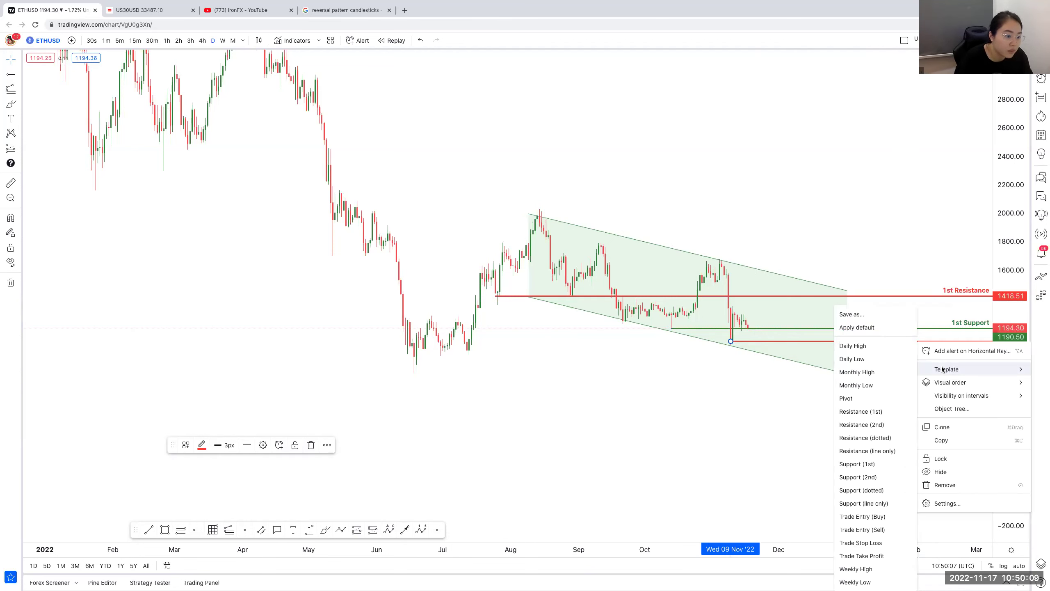
{"action": "left_click", "coordinate": [858, 477]}
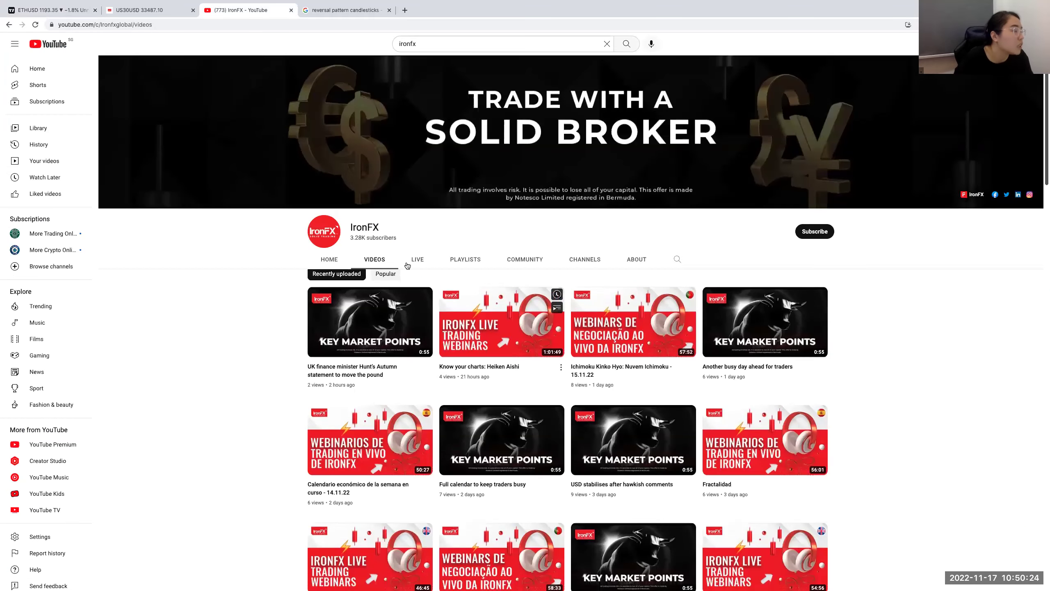
Step: Look through the uploaded videos on the IronFX YouTube channel, and return to the ETHUSD chart in TradingView
{"action": "scroll", "coordinate": [546, 329], "scroll_direction": "down", "scroll_amount": 5}
{"action": "scroll", "coordinate": [544, 344], "scroll_direction": "down", "scroll_amount": 1}
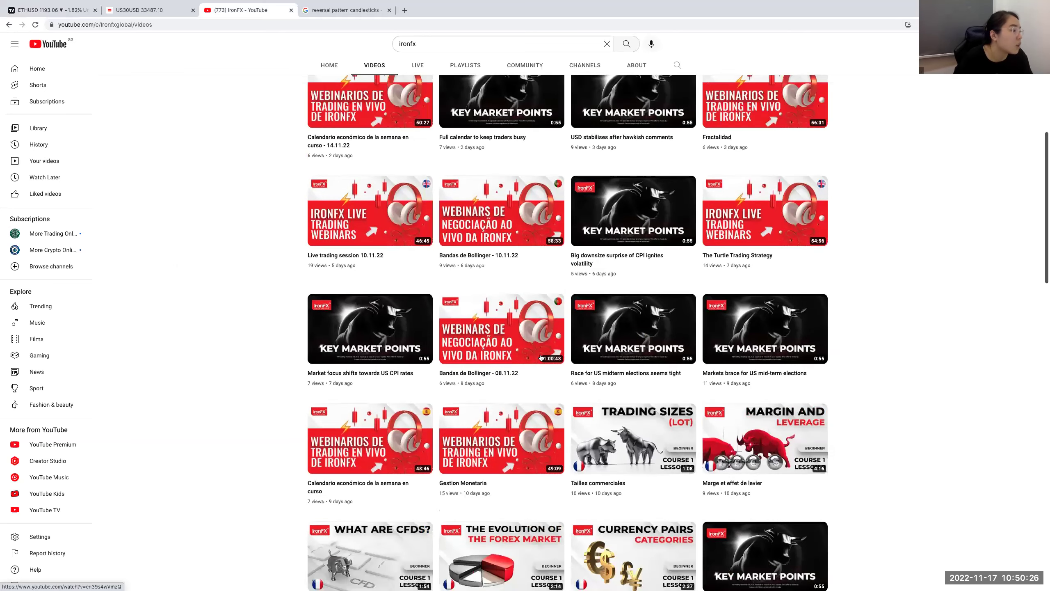
{"action": "scroll", "coordinate": [541, 356], "scroll_direction": "down", "scroll_amount": 4}
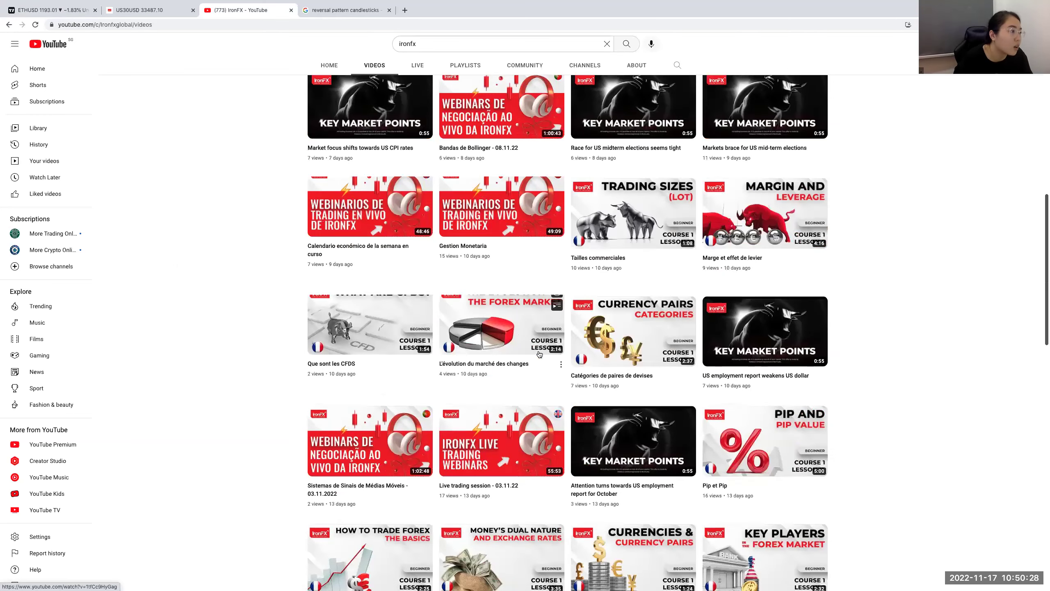
{"action": "scroll", "coordinate": [540, 357], "scroll_direction": "down", "scroll_amount": 8}
{"action": "scroll", "coordinate": [541, 356], "scroll_direction": "down", "scroll_amount": 6}
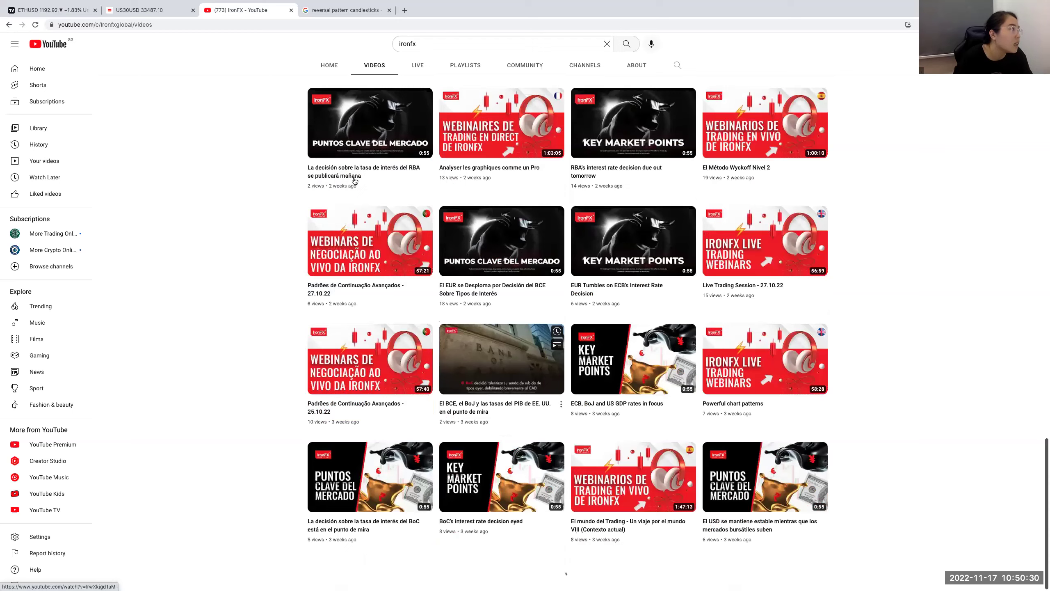
{"action": "scroll", "coordinate": [334, 66], "scroll_direction": "up", "scroll_amount": 8}
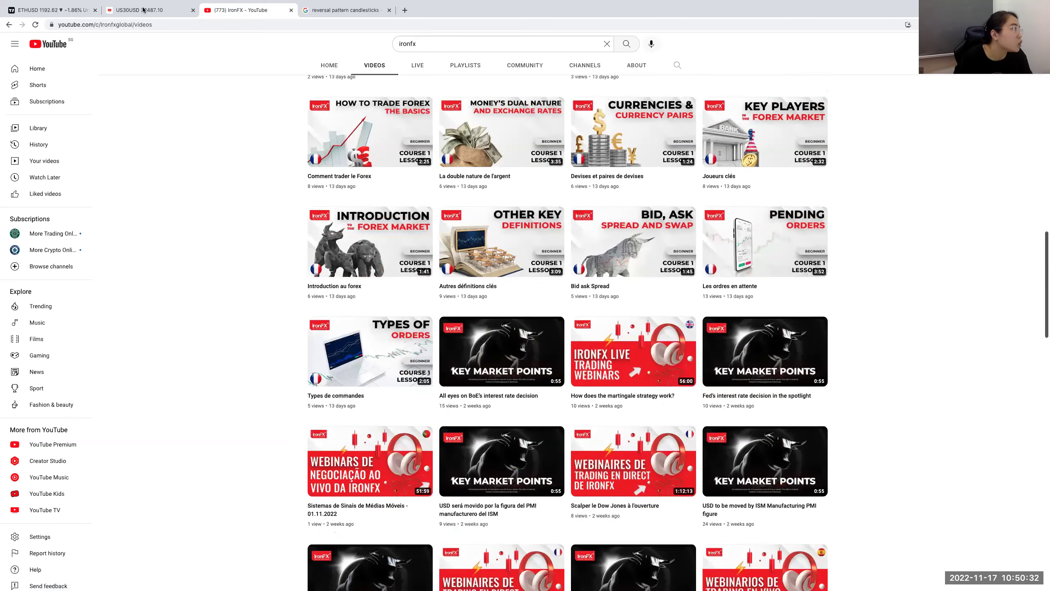
{"action": "key", "text": "ctrl+shift+Tab"}
{"action": "key", "text": "ctrl+shift+Tab"}
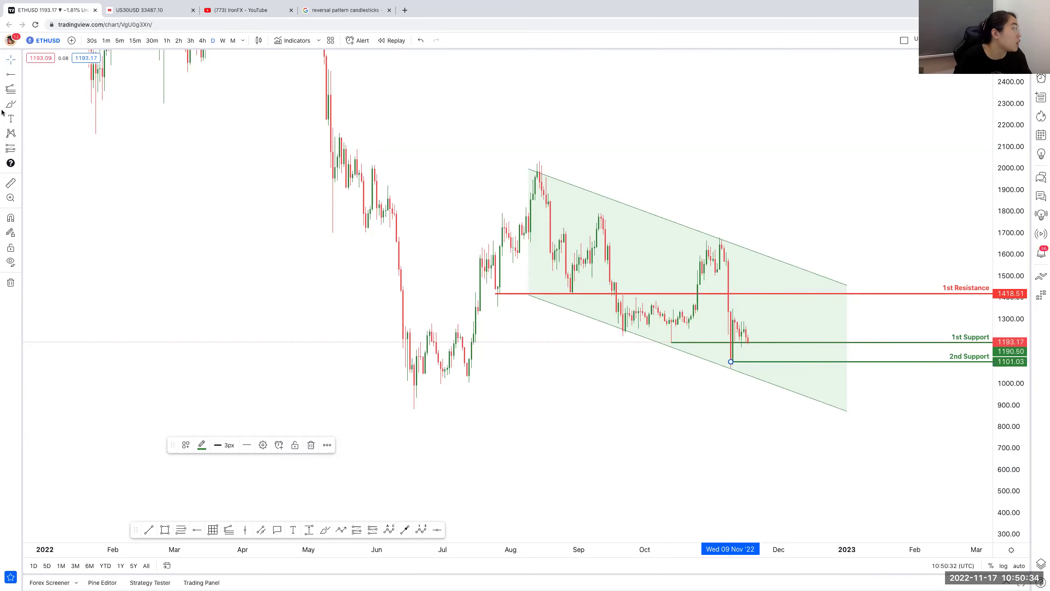
Step: Add a text note above the descending channel with the lines "TA", "1. trend line" and "2. support/ resistance"
{"action": "left_click", "coordinate": [12, 120]}
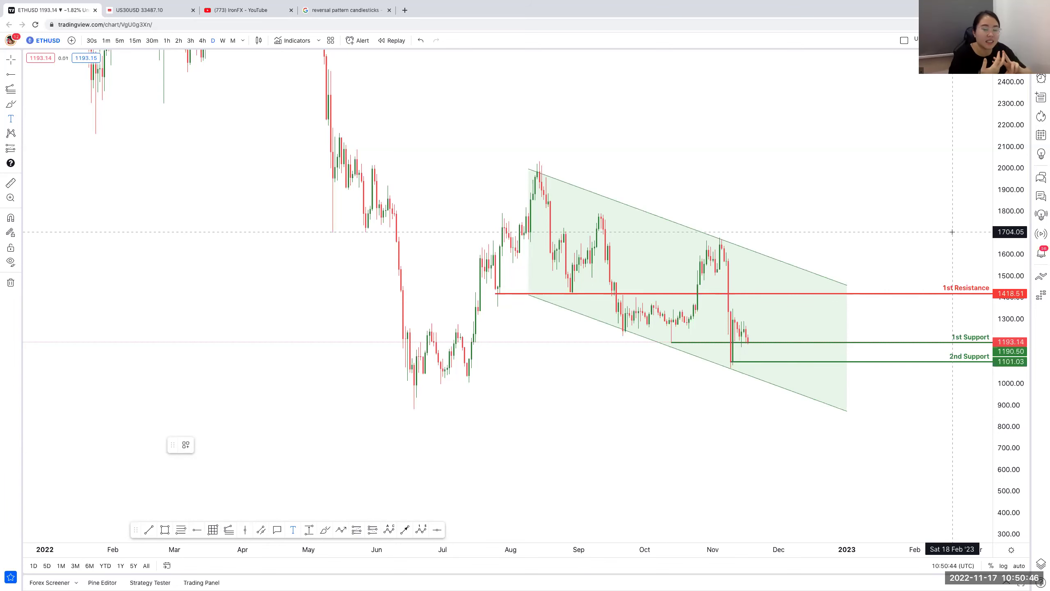
{"action": "left_click_drag", "start_coordinate": [1012, 236], "coordinate": [1004, 235]}
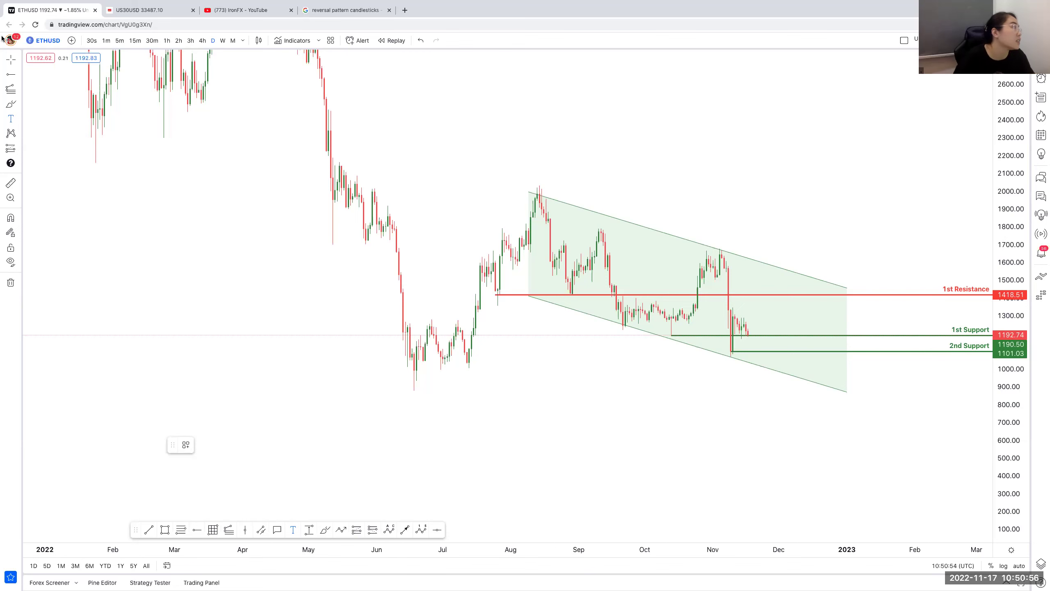
{"action": "left_click", "coordinate": [652, 112]}
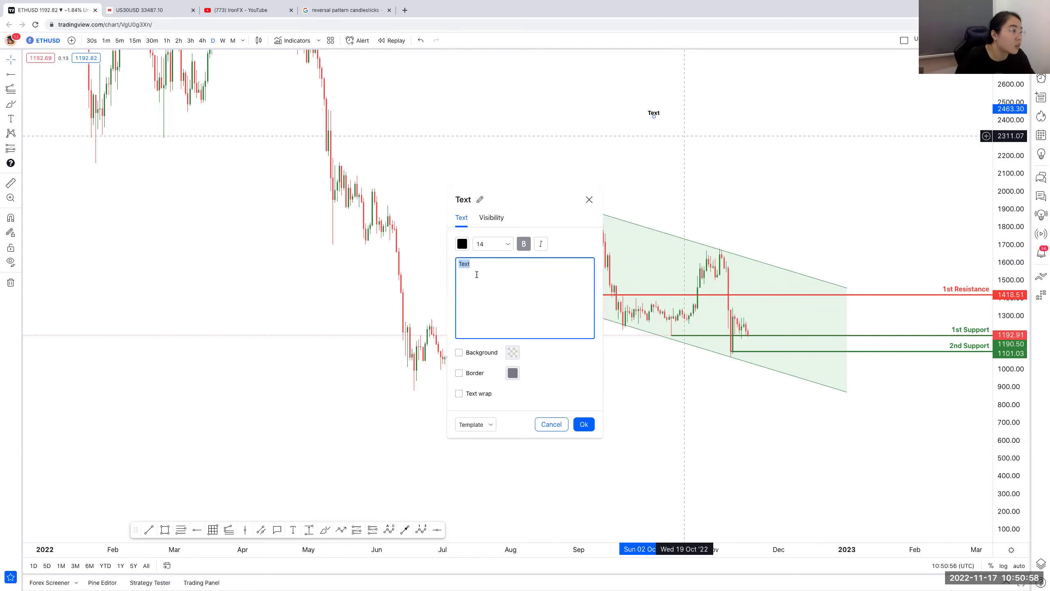
{"action": "type", "text": "TA "}
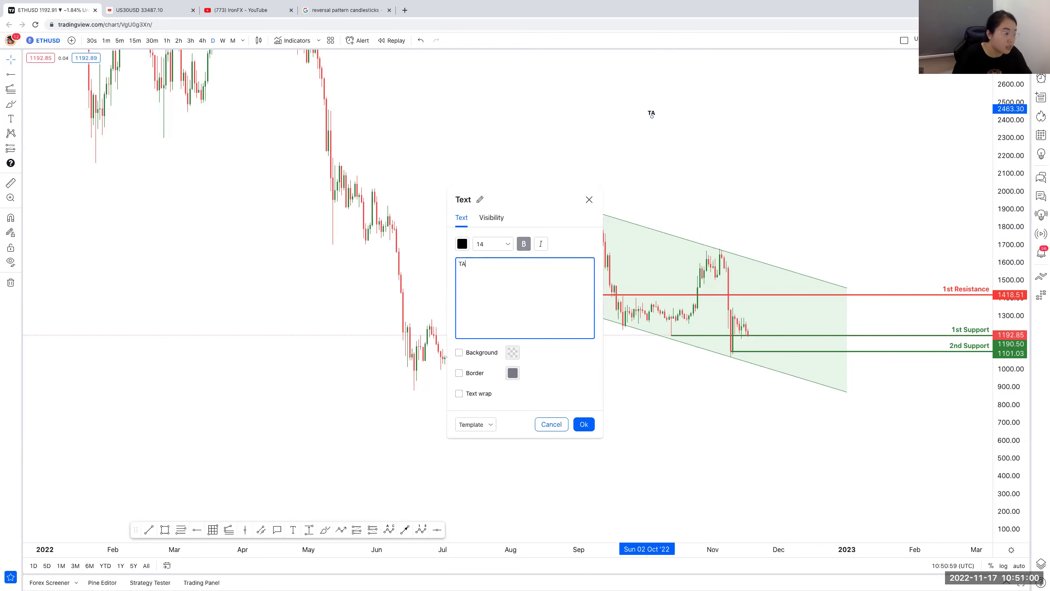
{"action": "type", "text": "1"}
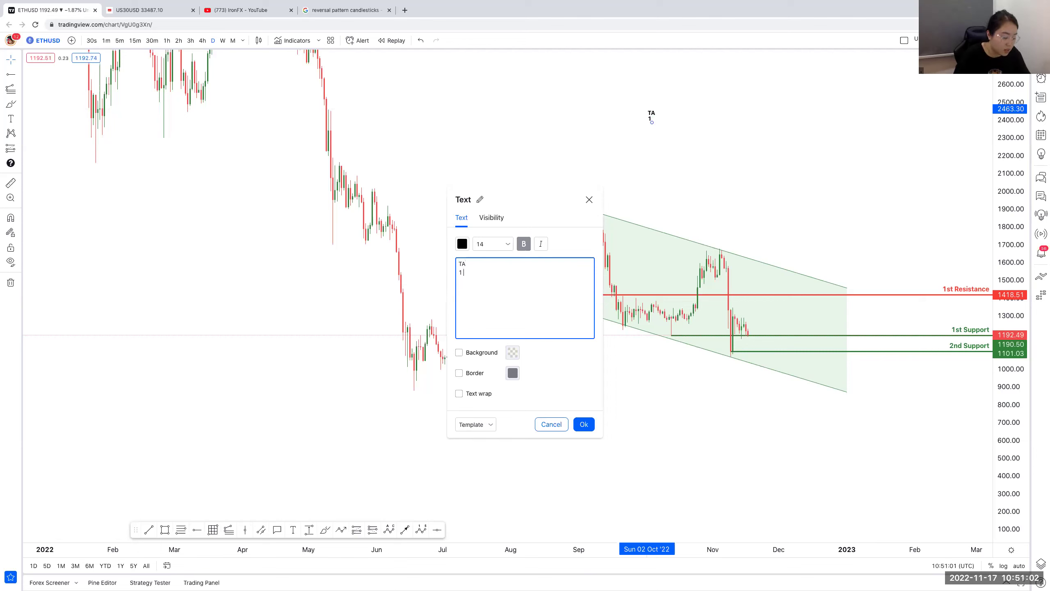
{"action": "type", "text": ". trend line"}
{"action": "key", "text": "Return"}
{"action": "type", "text": "2. support "}
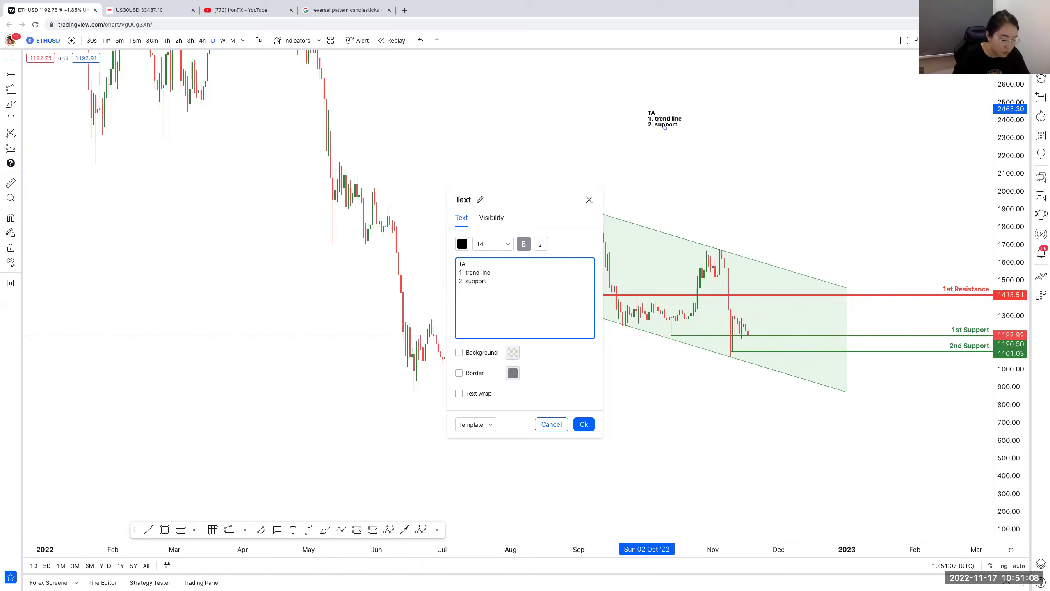
{"action": "type", "text": "resistance"}
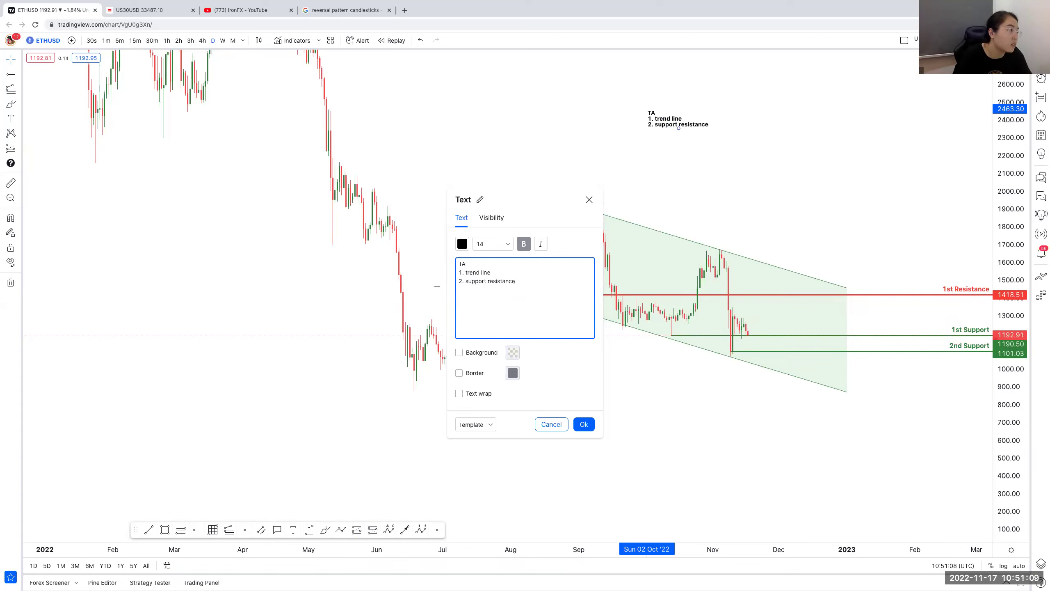
{"action": "left_click", "coordinate": [481, 281]}
{"action": "type", "text": "/"}
{"action": "left_click", "coordinate": [546, 281]}
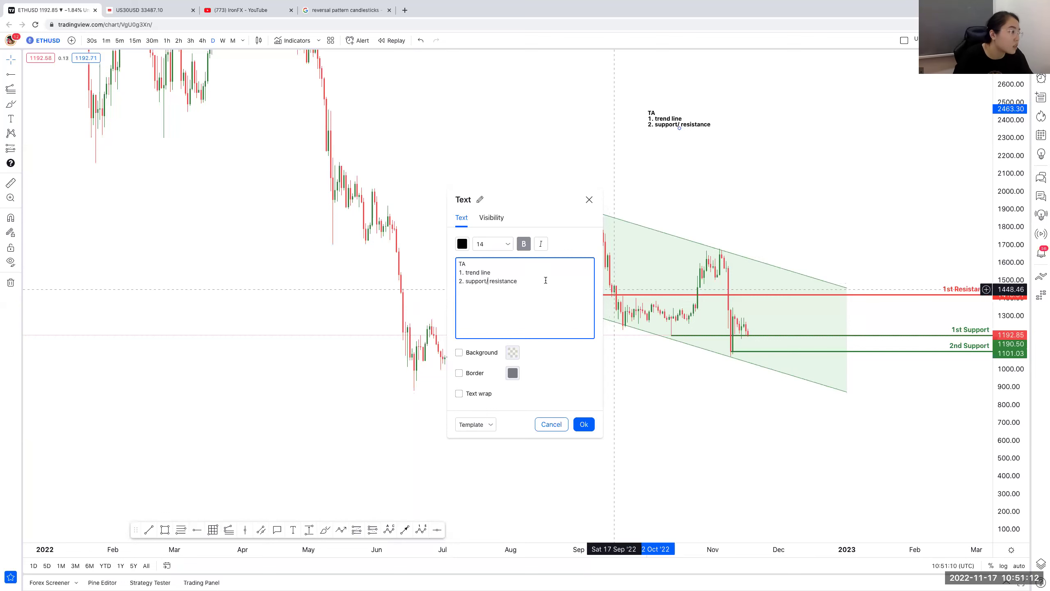
Step: Add the line "3. Fibbonacci (hard)" to the TA text note
{"action": "key", "text": "Return"}
{"action": "type", "text": "3. Fibbonacci ("}
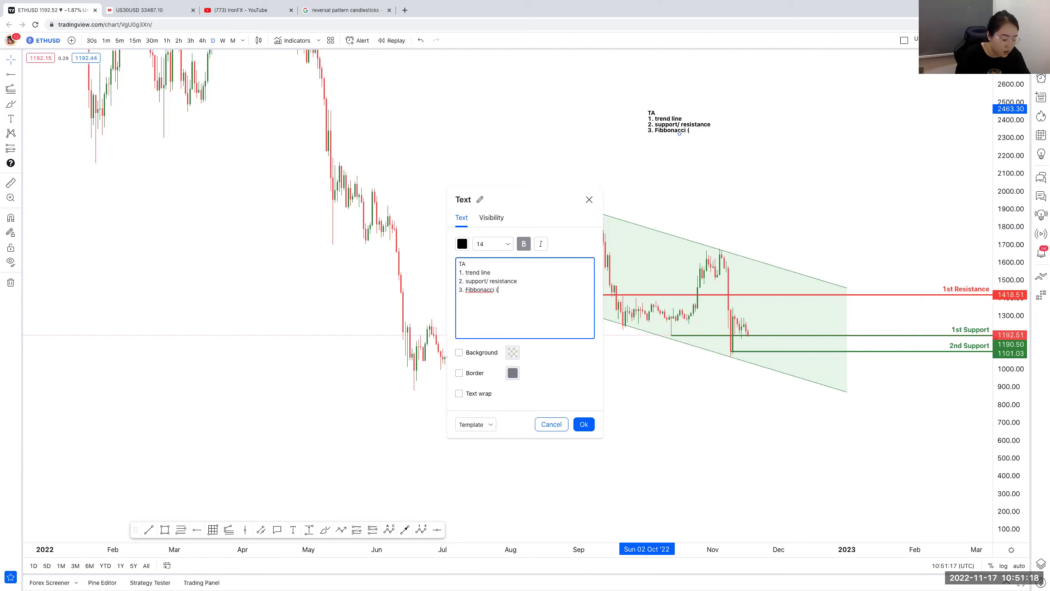
{"action": "type", "text": "hard)"}
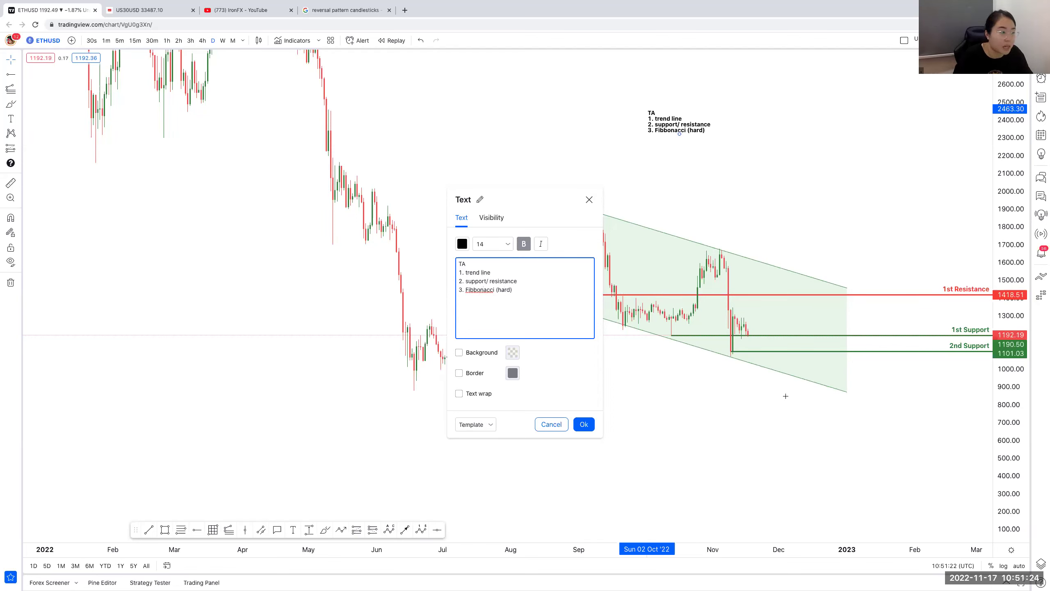
Step: Add the line "4. Indicators (ichimoku, RSI, Stochastics, Moving average )" to the TA text note
{"action": "type", "text": "4. Ind"}
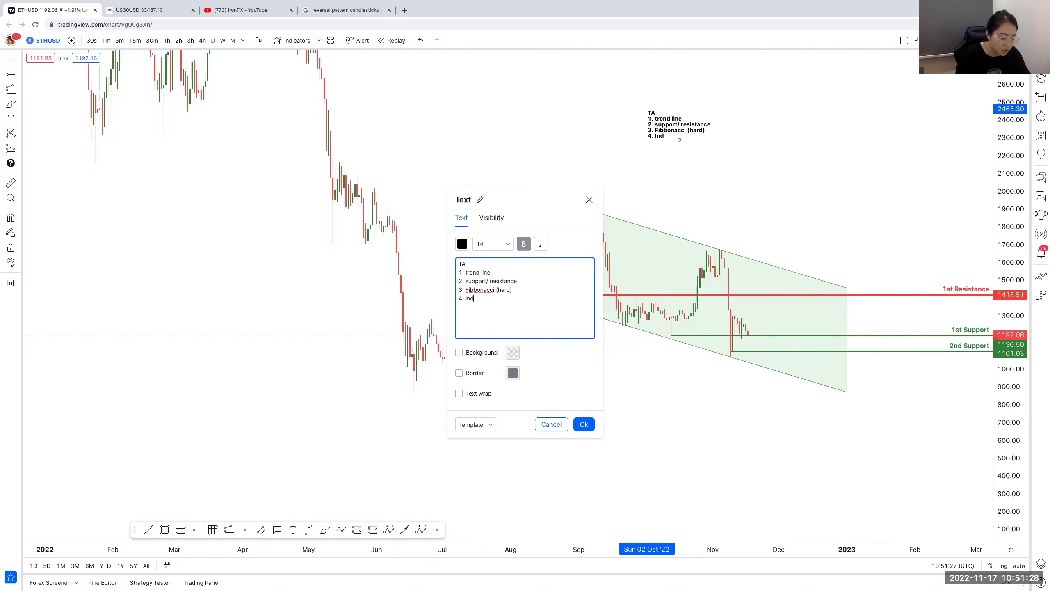
{"action": "type", "text": "icators ()"}
{"action": "key", "text": "Left"}
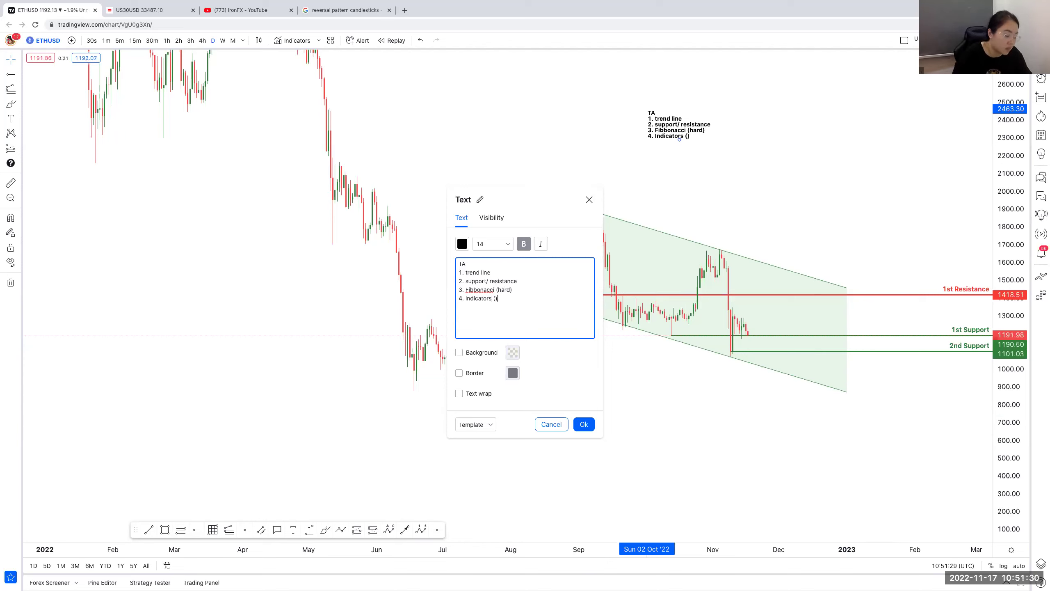
{"action": "type", "text": "ichimoku, R"}
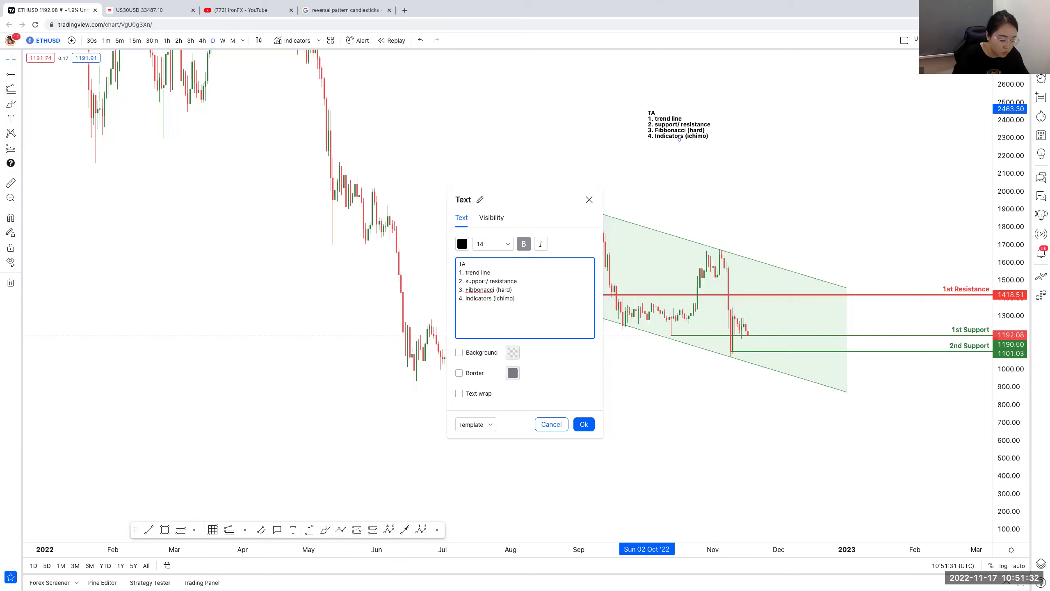
{"action": "type", "text": "SI, "}
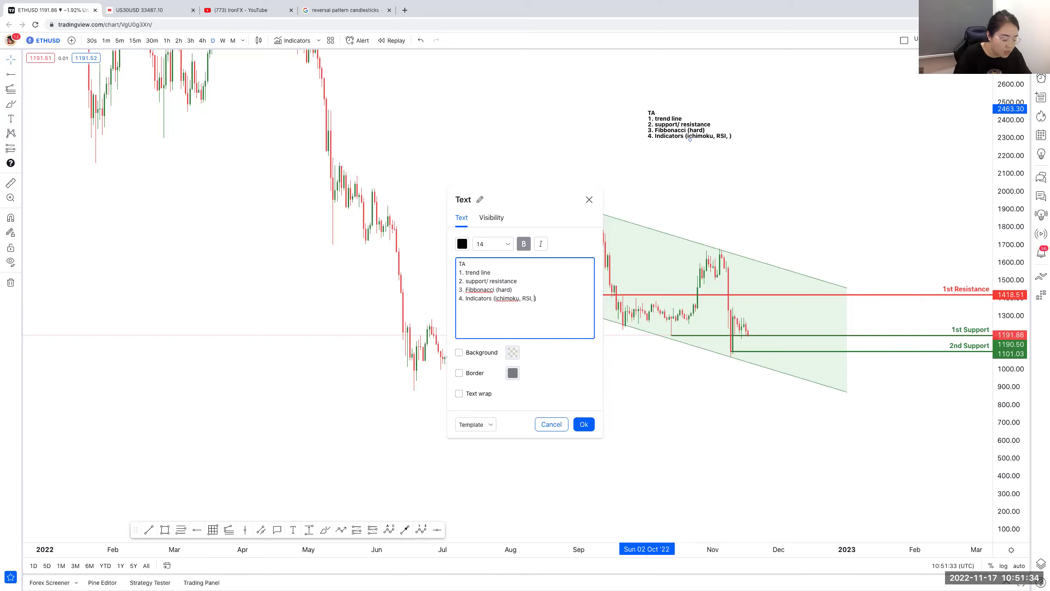
{"action": "type", "text": "Stochastics,"}
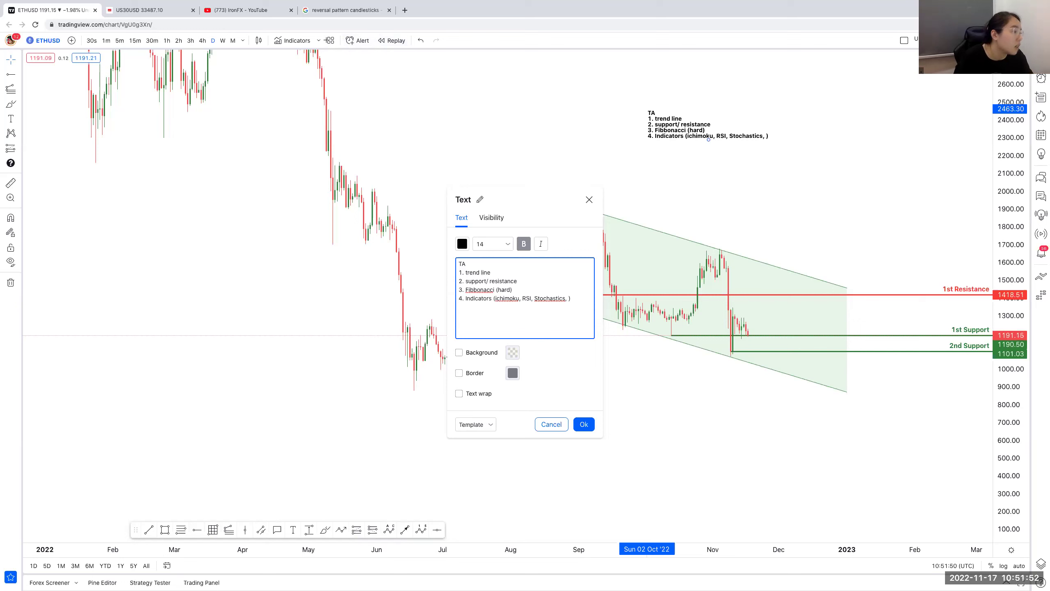
{"action": "type", "text": "Moving averag"}
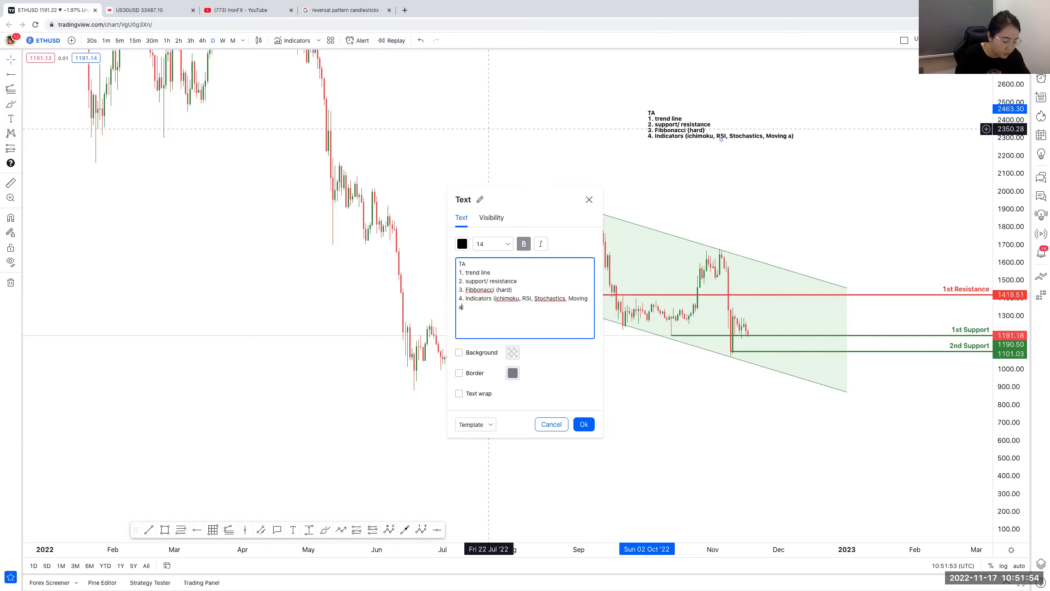
{"action": "type", "text": "e"}
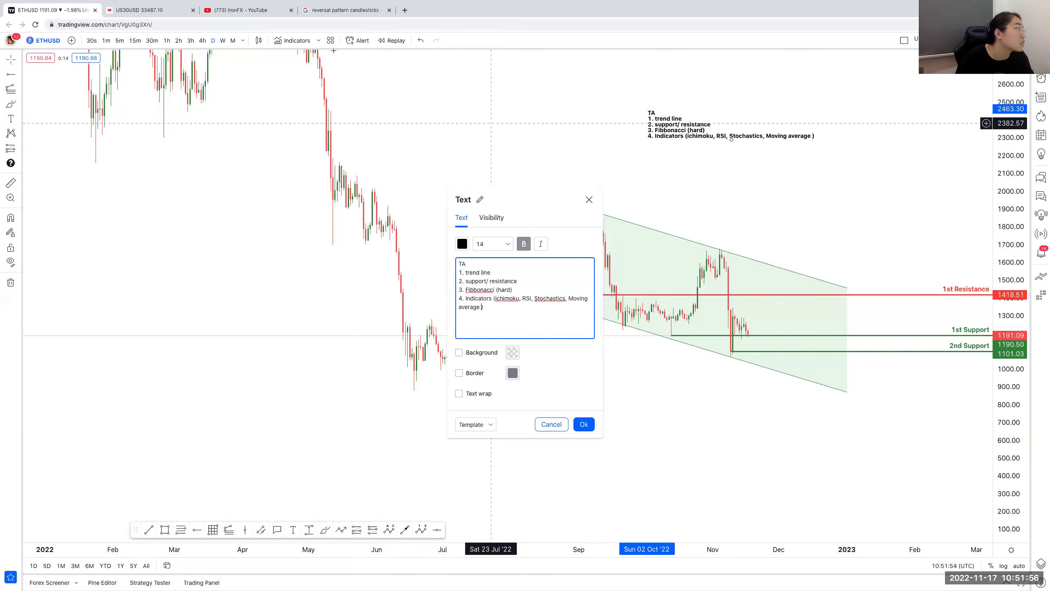
Step: Check the favorite indicators and add "MACD" after "Moving average" in the TA note's fourth line, separated by a comma
{"action": "left_click", "coordinate": [318, 40]}
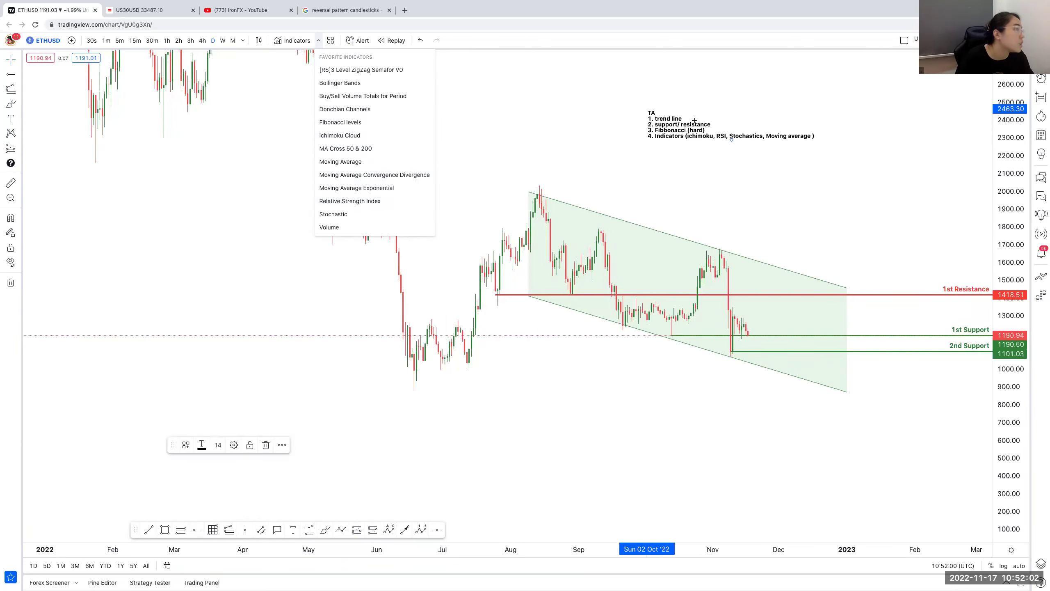
{"action": "double_click", "coordinate": [707, 131]}
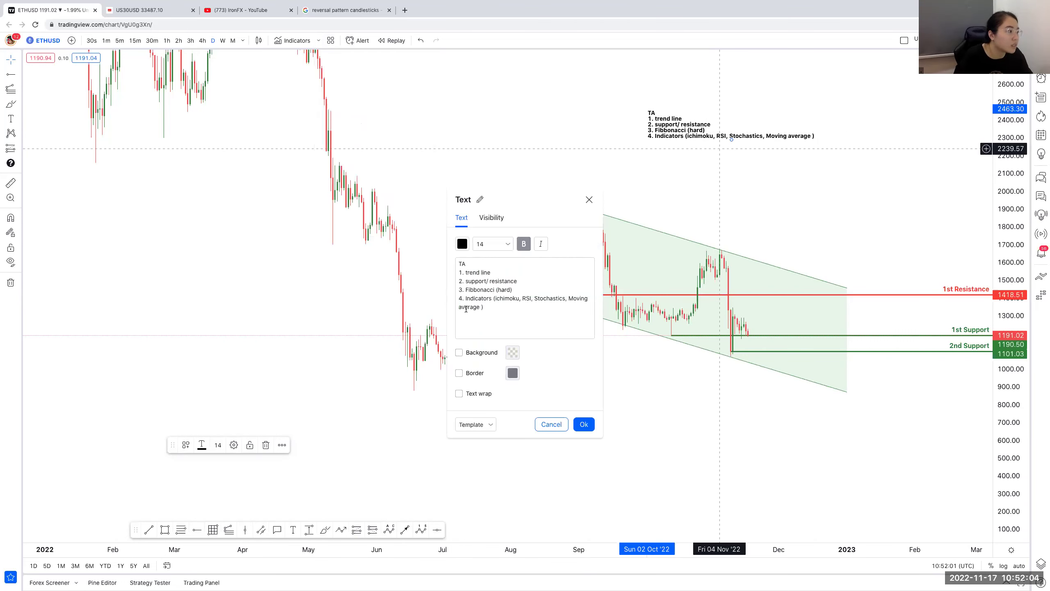
{"action": "left_click", "coordinate": [479, 308]}
{"action": "key", "text": "ctrl+a"}
{"action": "left_click", "coordinate": [502, 315]}
{"action": "type", "text": ", MACD"}
{"action": "left_click", "coordinate": [507, 311]}
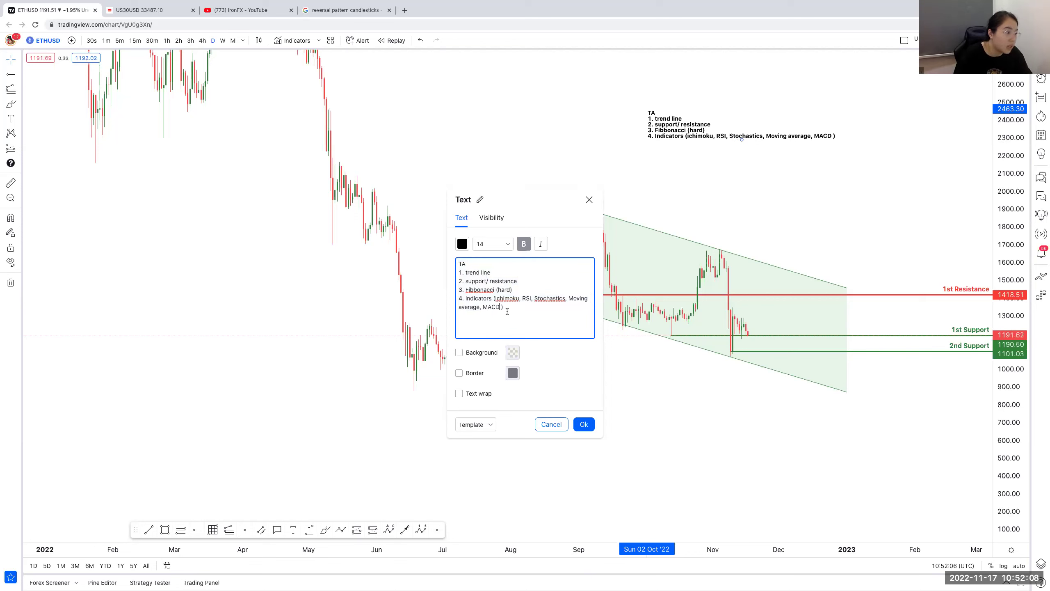
Step: Add the line "5. combine all of 1-4 to find your analysis" to the TA text note
{"action": "type", "text": "5."}
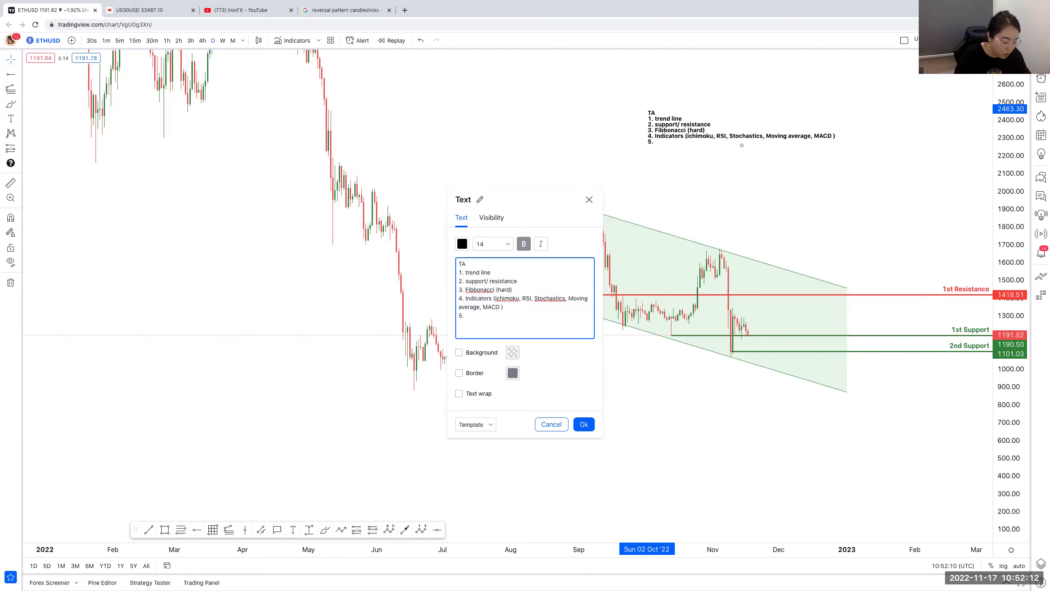
{"action": "type", "text": " combine all of 1-4 to find yout"}
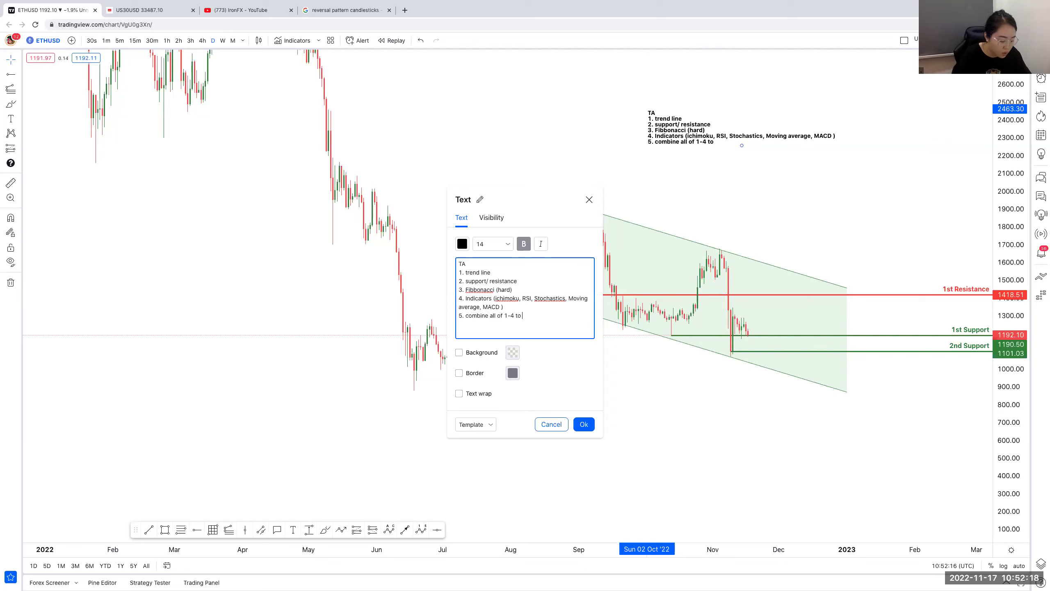
{"action": "key", "text": "BackSpace"}
{"action": "key", "text": "BackSpace"}
{"action": "type", "text": "r analysis"}
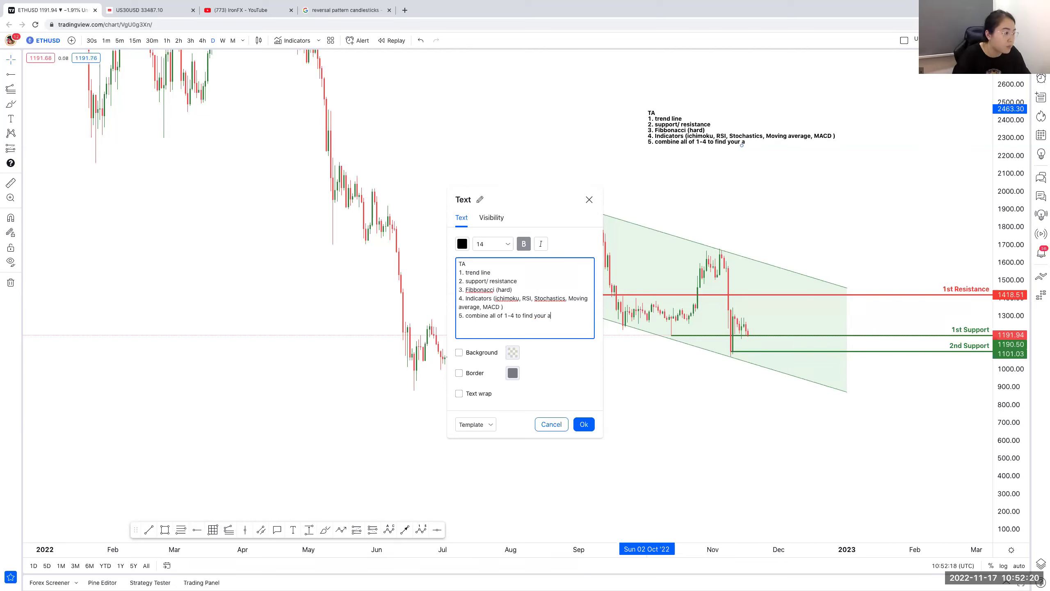
{"action": "left_click", "coordinate": [588, 429]}
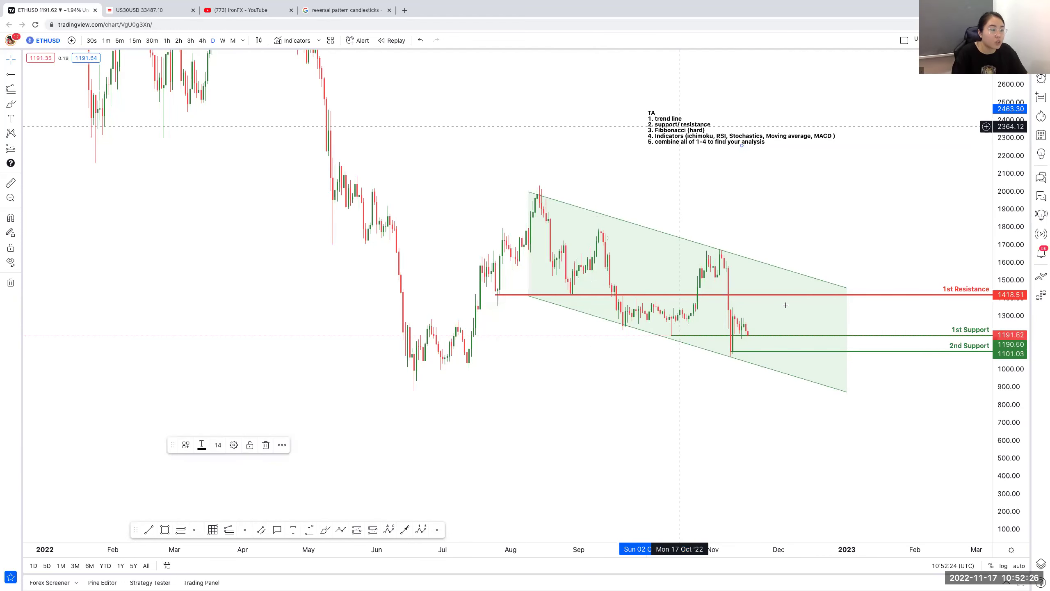
Step: Append "/ channel" to the first numbered line of the TA note so it reads "1. trend line/ channel"
{"action": "left_click", "coordinate": [505, 263]}
{"action": "left_click", "coordinate": [506, 266]}
{"action": "type", "text": "/ ch"}
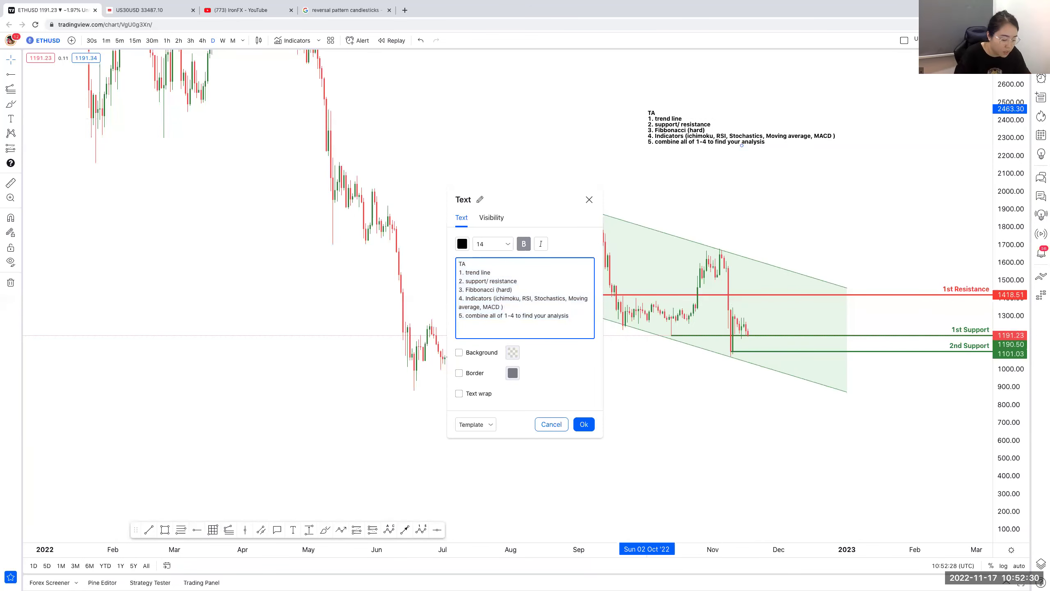
{"action": "type", "text": "annel."}
{"action": "key", "text": "BackSpace"}
{"action": "left_click", "coordinate": [584, 424]}
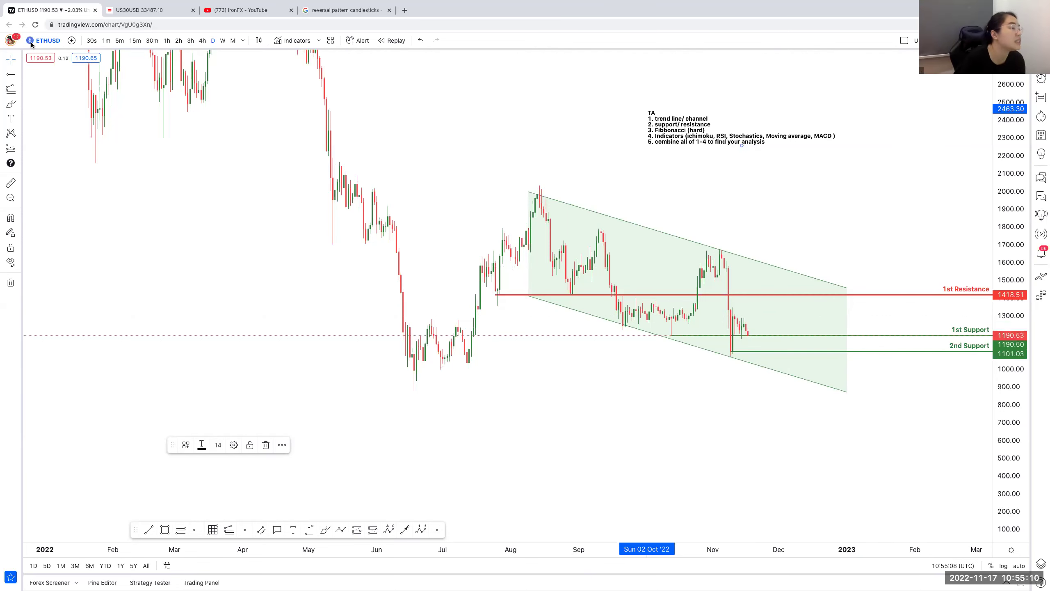
Step: Switch the ETHUSD chart to the 4-hour timeframe
{"action": "left_click_drag", "start_coordinate": [840, 174], "coordinate": [854, 160]}
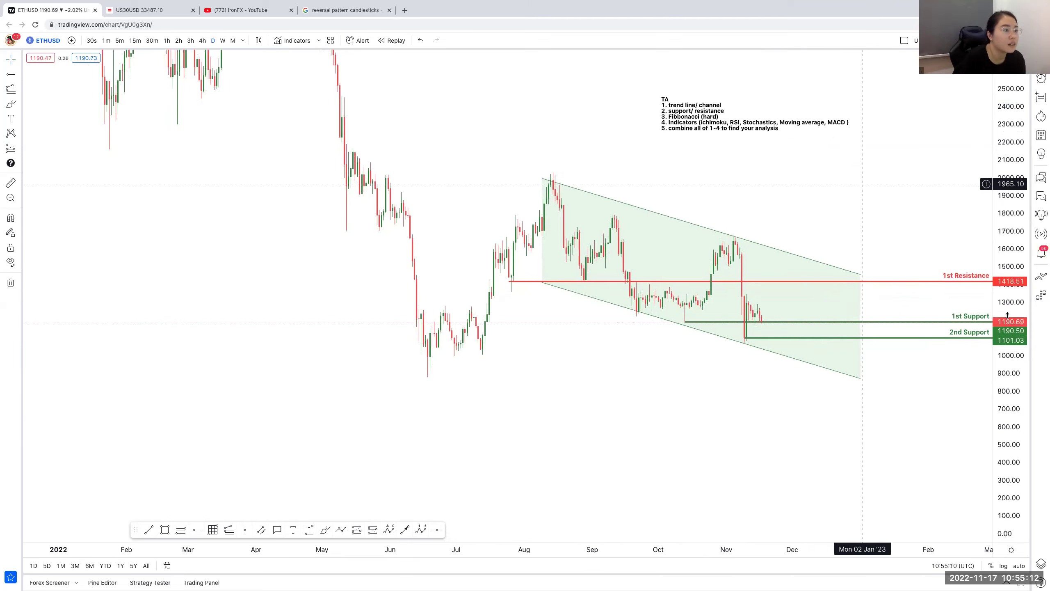
{"action": "left_click_drag", "start_coordinate": [1007, 315], "coordinate": [1007, 376]}
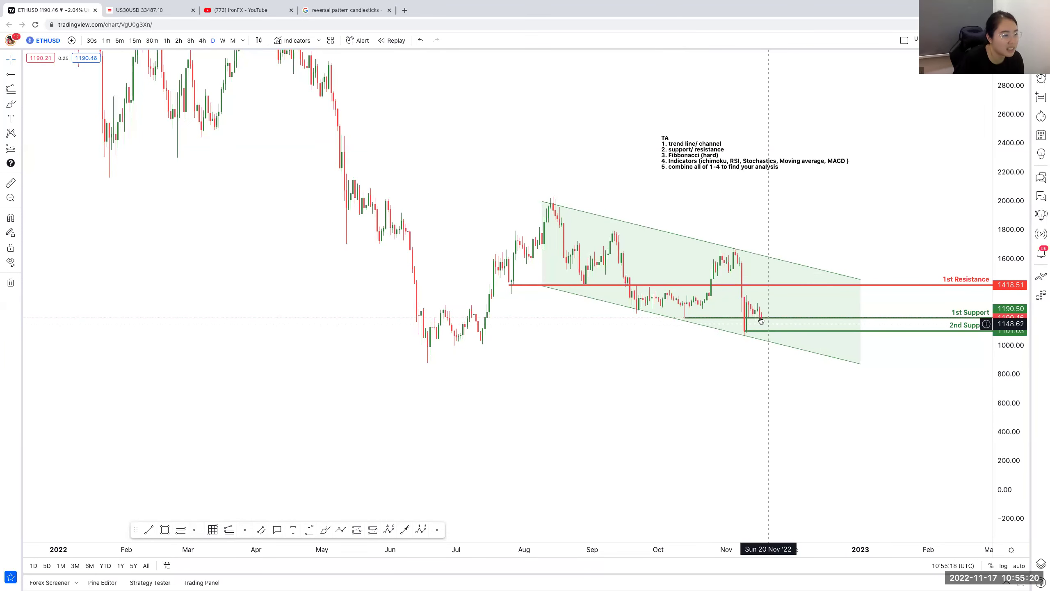
{"action": "left_click", "coordinate": [202, 40]}
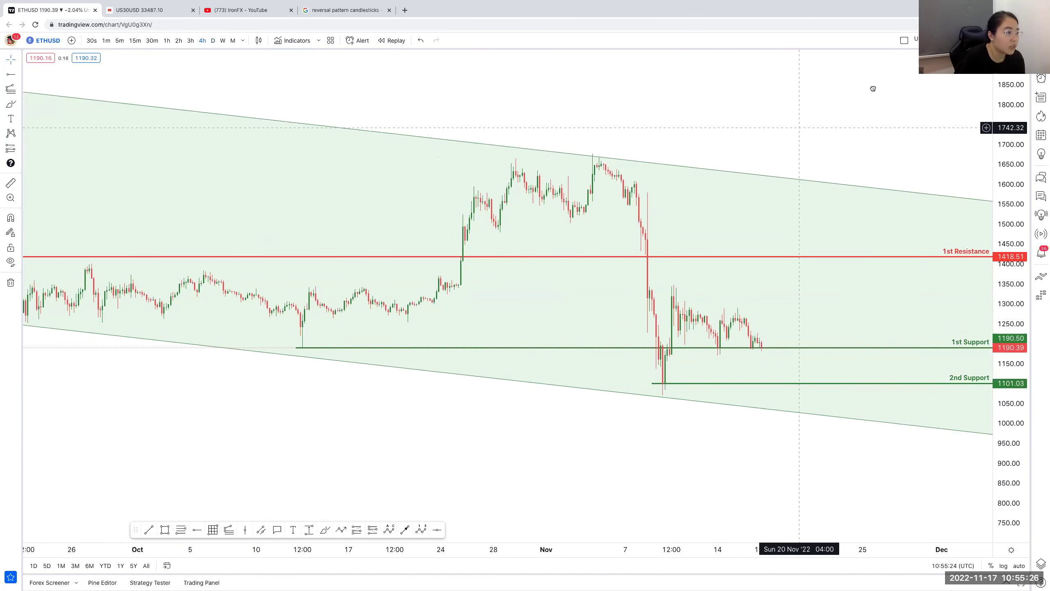
Step: Place a horizontal ray at about 1271.71 along the mid-November highs and apply the "Resistance (1st)" template to it
{"action": "left_click_drag", "start_coordinate": [802, 126], "coordinate": [879, 82]}
{"action": "left_click", "coordinate": [9, 74]}
{"action": "left_click", "coordinate": [799, 271]}
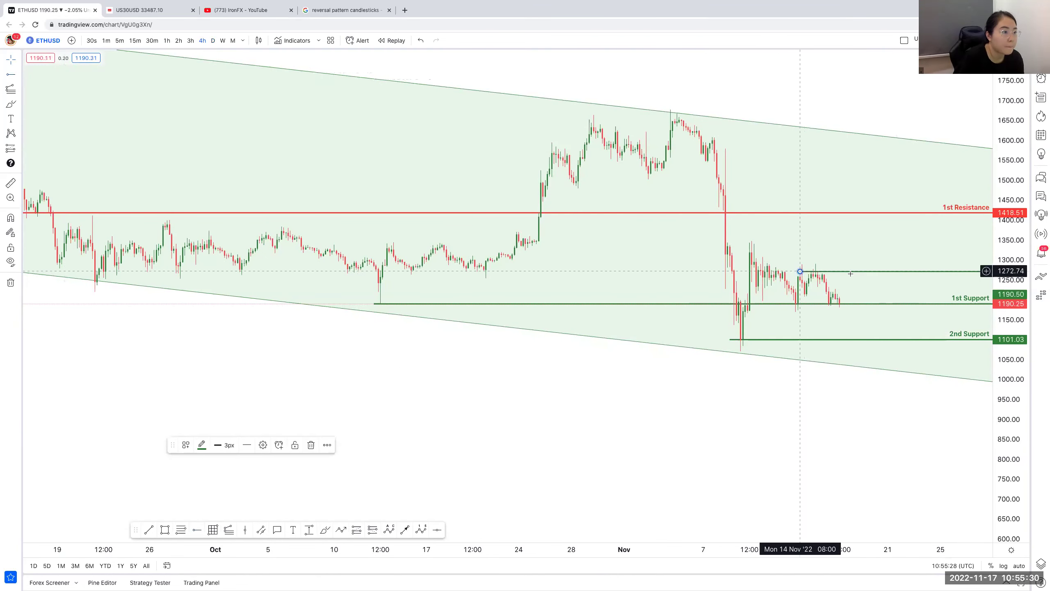
{"action": "right_click", "coordinate": [851, 273]}
{"action": "mouse_move", "coordinate": [902, 299]}
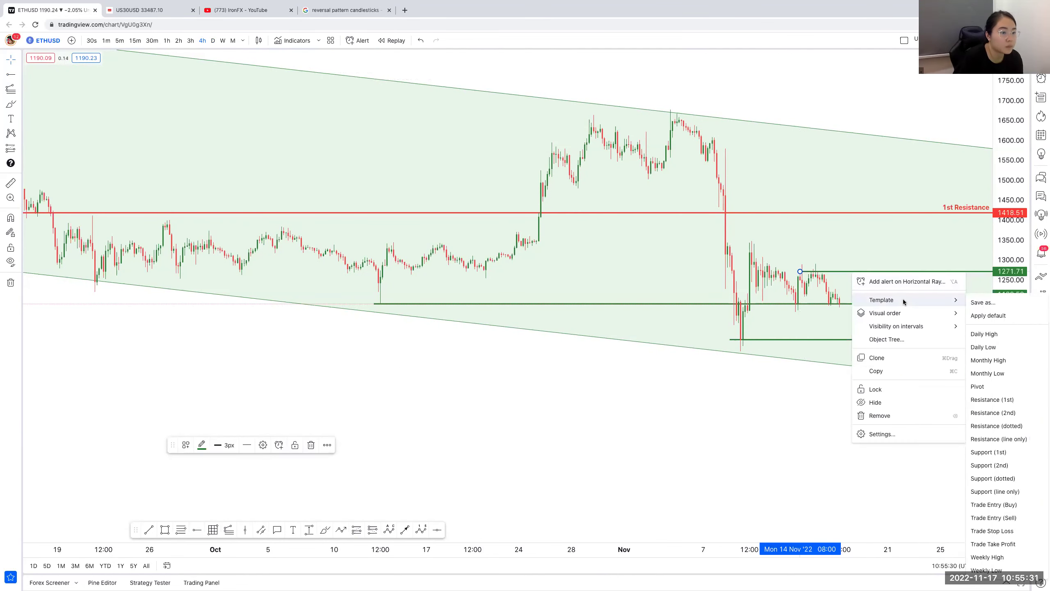
{"action": "left_click", "coordinate": [993, 400]}
Step: Sketch the recent price swings, the support touches and an upward rebound with the brush, and undo the strokes
{"action": "left_click_drag", "start_coordinate": [737, 409], "coordinate": [631, 386]}
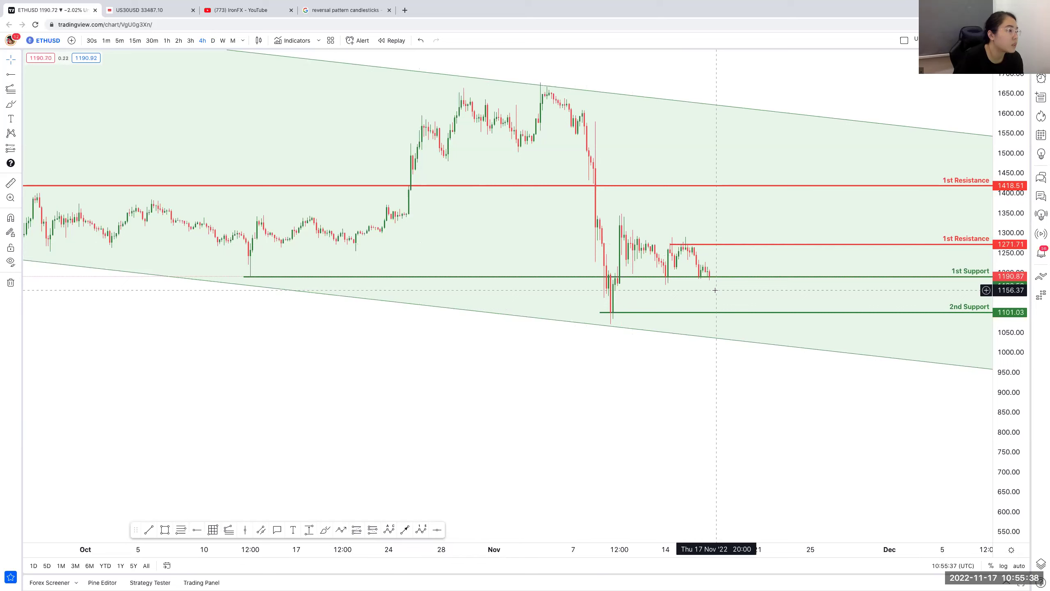
{"action": "left_click", "coordinate": [324, 530]}
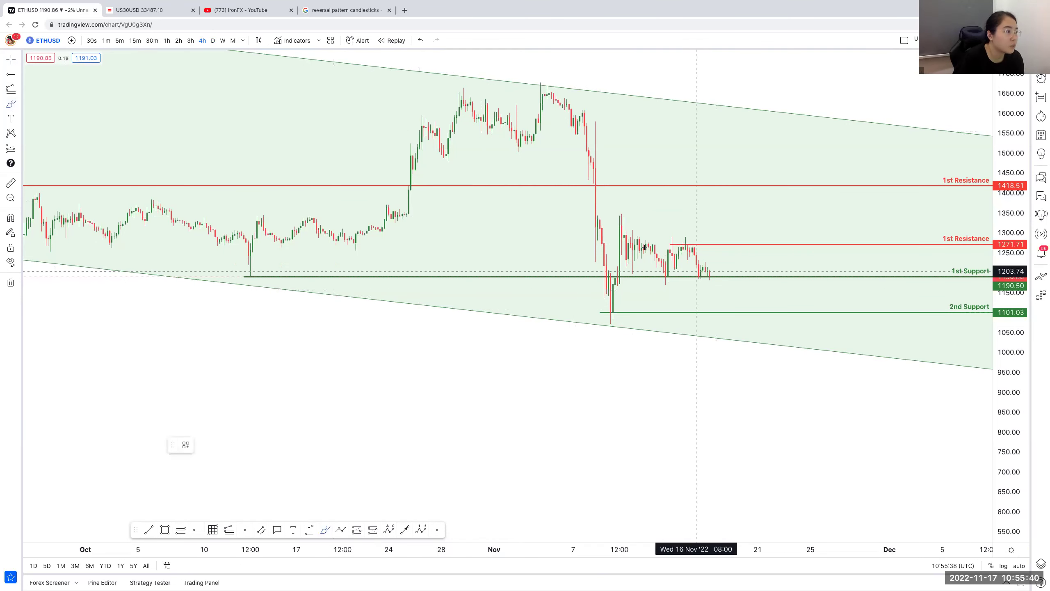
{"action": "mouse_move", "coordinate": [643, 246]}
{"action": "left_mouse_down"}
{"action": "mouse_move", "coordinate": [663, 276]}
{"action": "mouse_move", "coordinate": [672, 257]}
{"action": "mouse_move", "coordinate": [688, 254]}
{"action": "mouse_move", "coordinate": [712, 278]}
{"action": "left_mouse_up"}
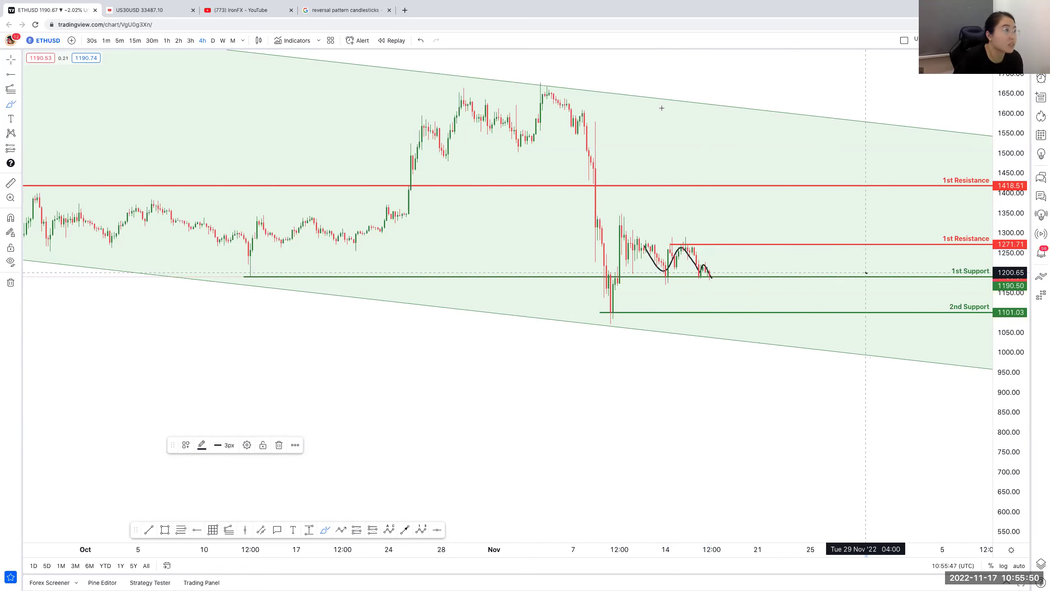
{"action": "left_click_drag", "start_coordinate": [865, 274], "coordinate": [881, 276]}
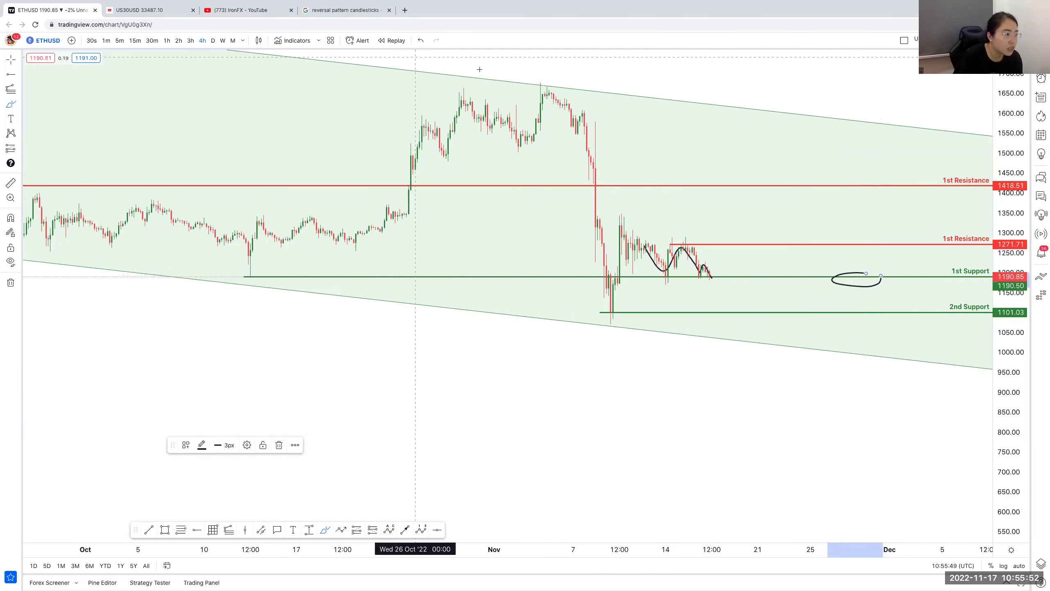
{"action": "key", "text": "ctrl+z"}
{"action": "left_click_drag", "start_coordinate": [670, 281], "coordinate": [718, 276]}
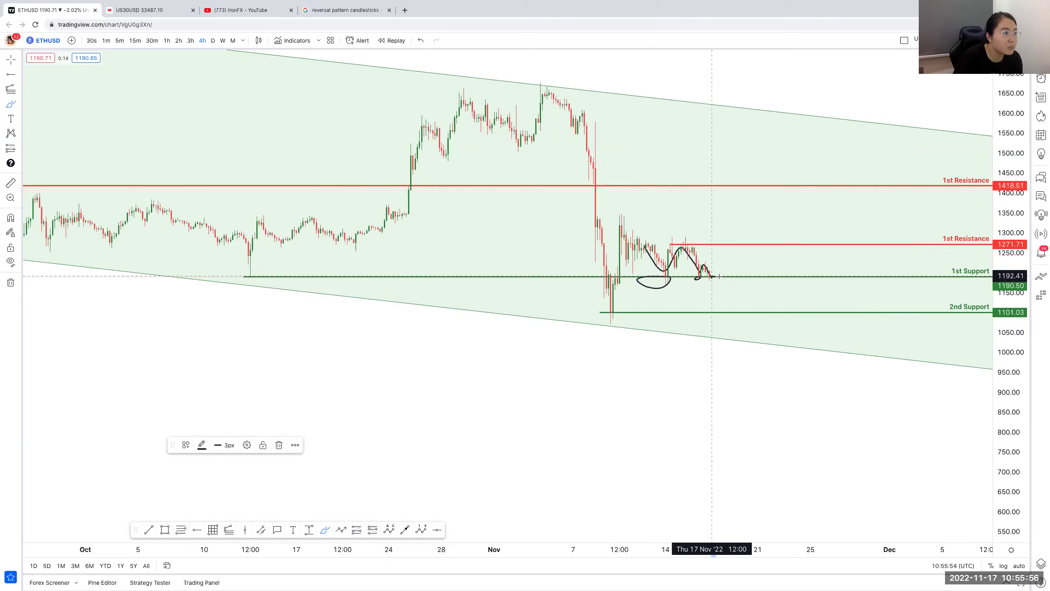
{"action": "left_click", "coordinate": [419, 41]}
{"action": "left_click", "coordinate": [420, 41]}
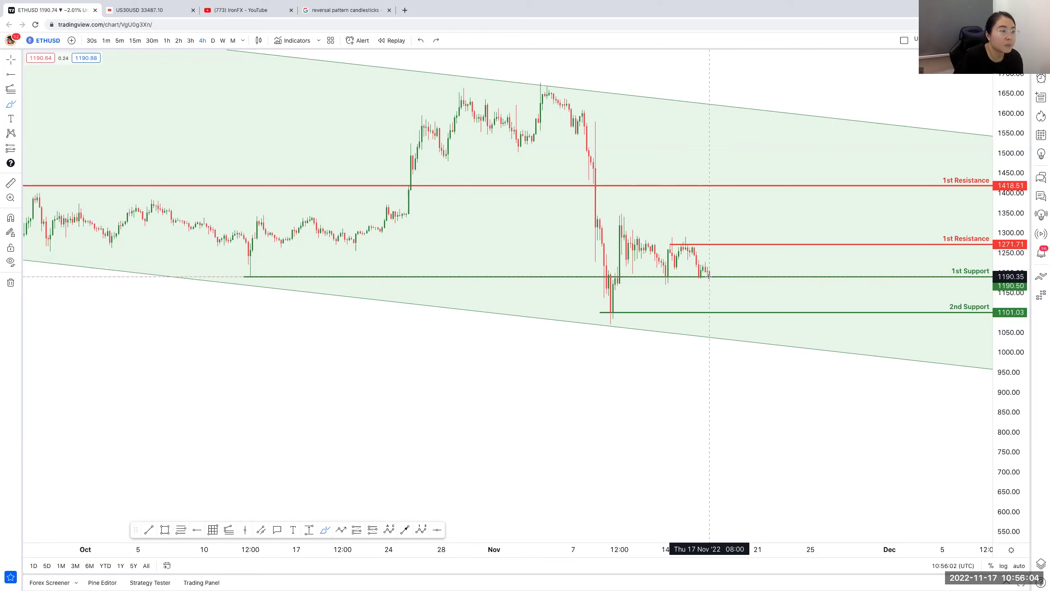
{"action": "left_click_drag", "start_coordinate": [708, 274], "coordinate": [730, 254]}
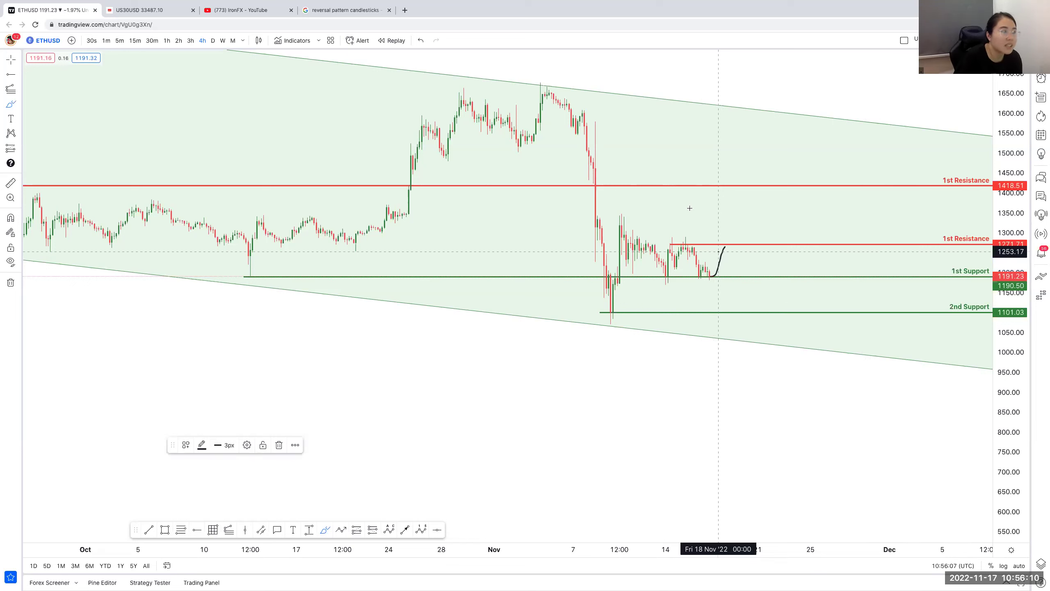
{"action": "left_click", "coordinate": [418, 41]}
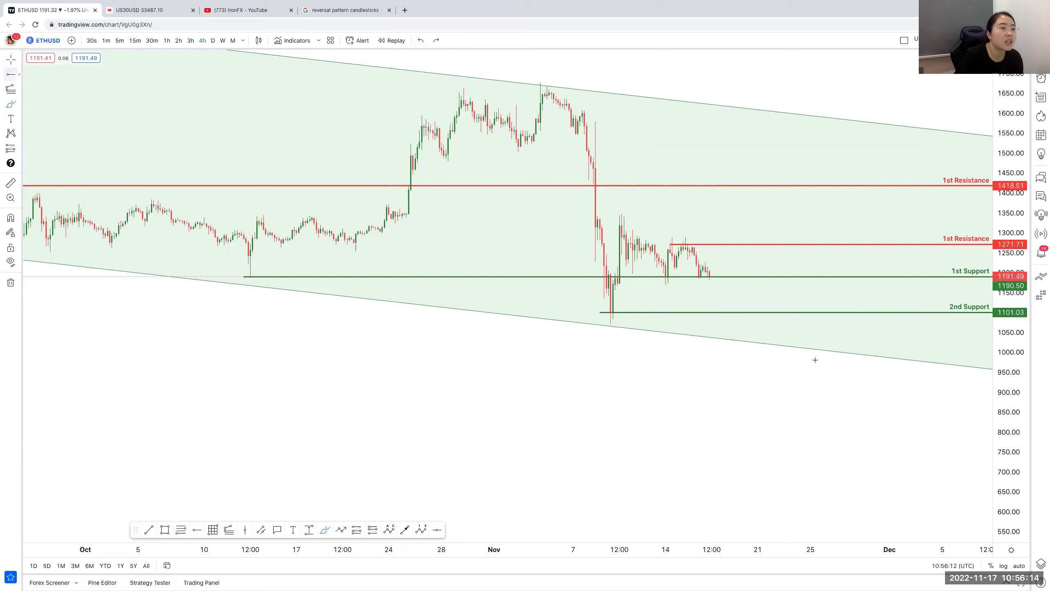
Step: Mark about 1164.61 below the 1st Support with a "Trade Stop Loss" ray, and brush an arrow from the current price up to the 1271.71 resistance
{"action": "left_click", "coordinate": [10, 75]}
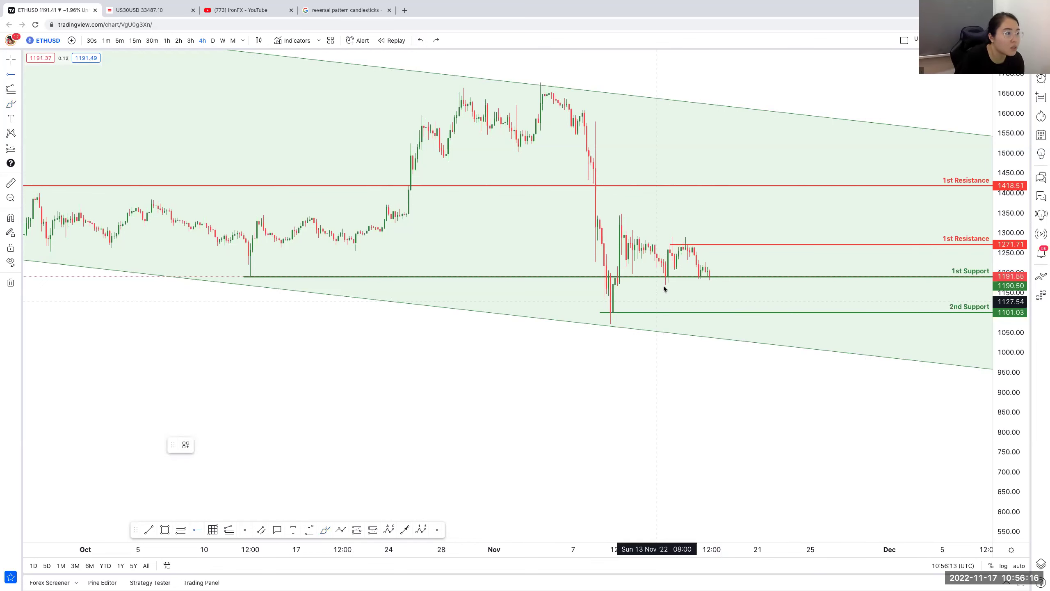
{"action": "left_click", "coordinate": [663, 287]}
{"action": "right_click", "coordinate": [663, 287]}
{"action": "mouse_move", "coordinate": [703, 314]}
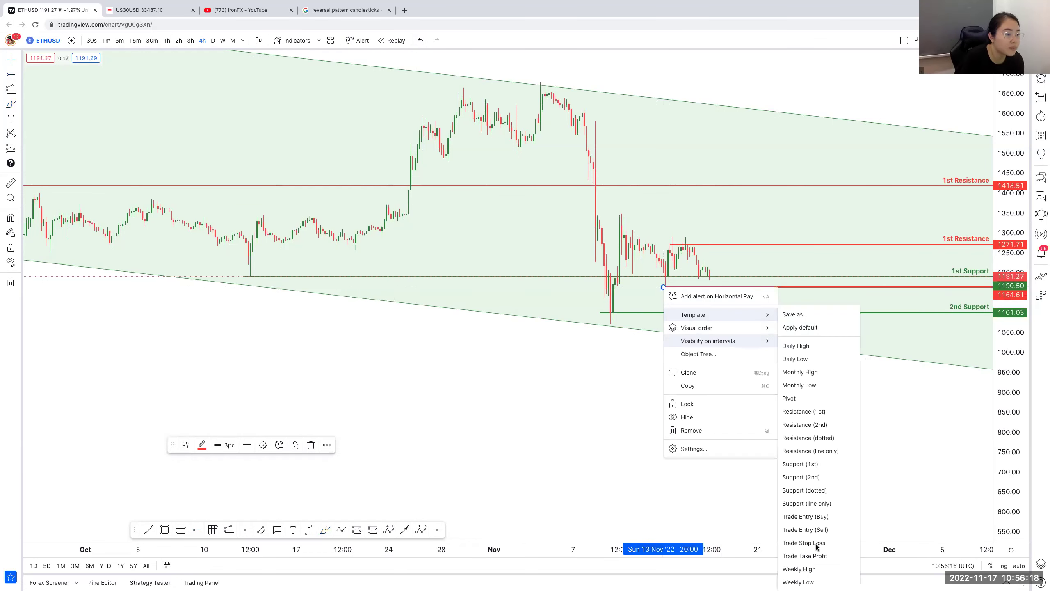
{"action": "left_click", "coordinate": [804, 542]}
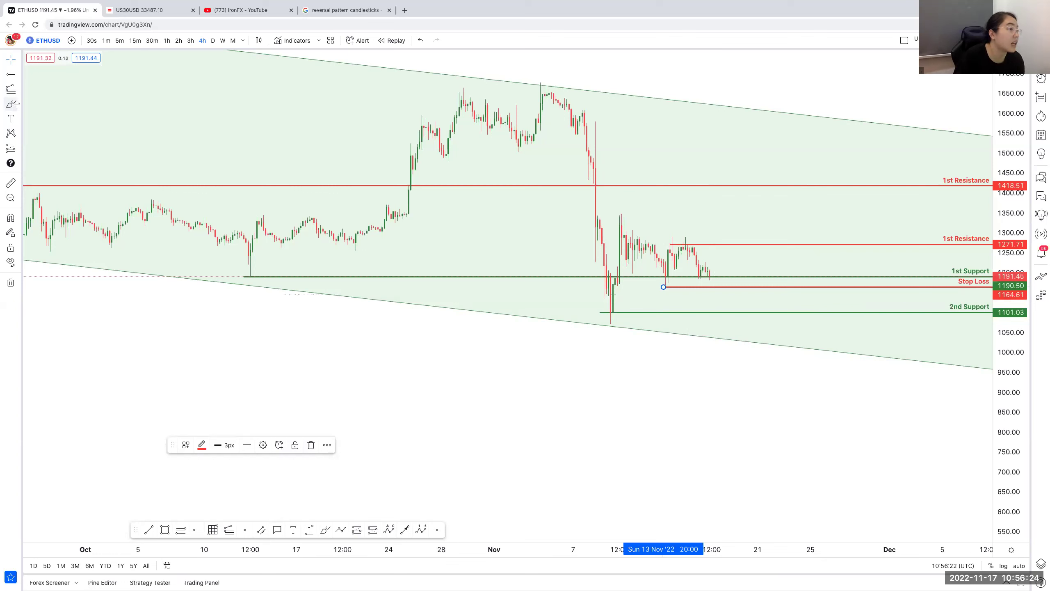
{"action": "left_click", "coordinate": [11, 105]}
{"action": "mouse_move", "coordinate": [715, 275]}
{"action": "left_mouse_down"}
{"action": "mouse_move", "coordinate": [738, 246]}
{"action": "mouse_move", "coordinate": [738, 256]}
{"action": "left_mouse_up"}
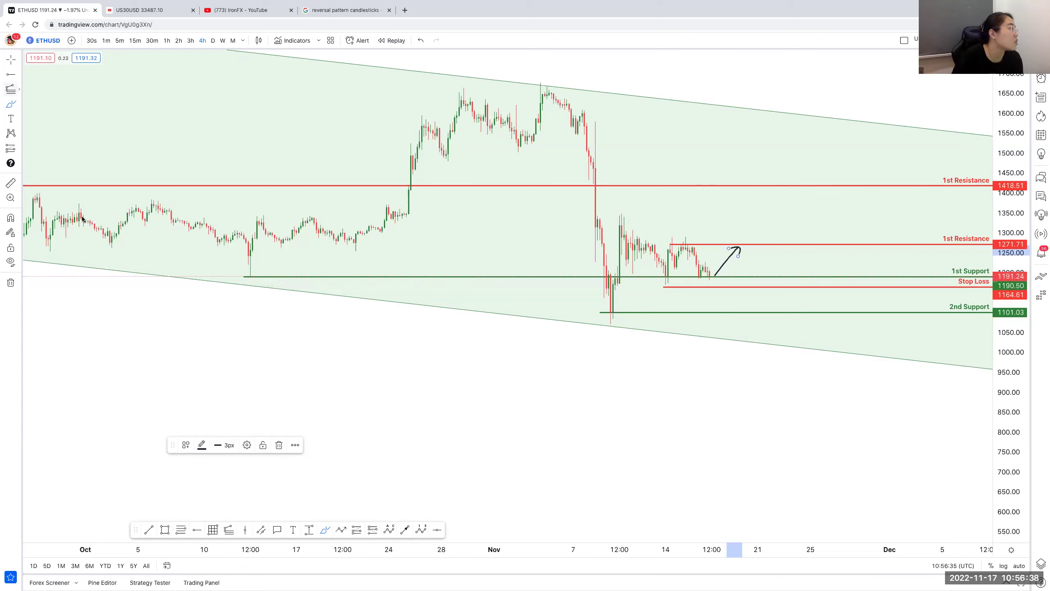
Step: Place a long position at the current price, with its stop at about 1165.64 and its target at about 1273.77
{"action": "left_click", "coordinate": [19, 148]}
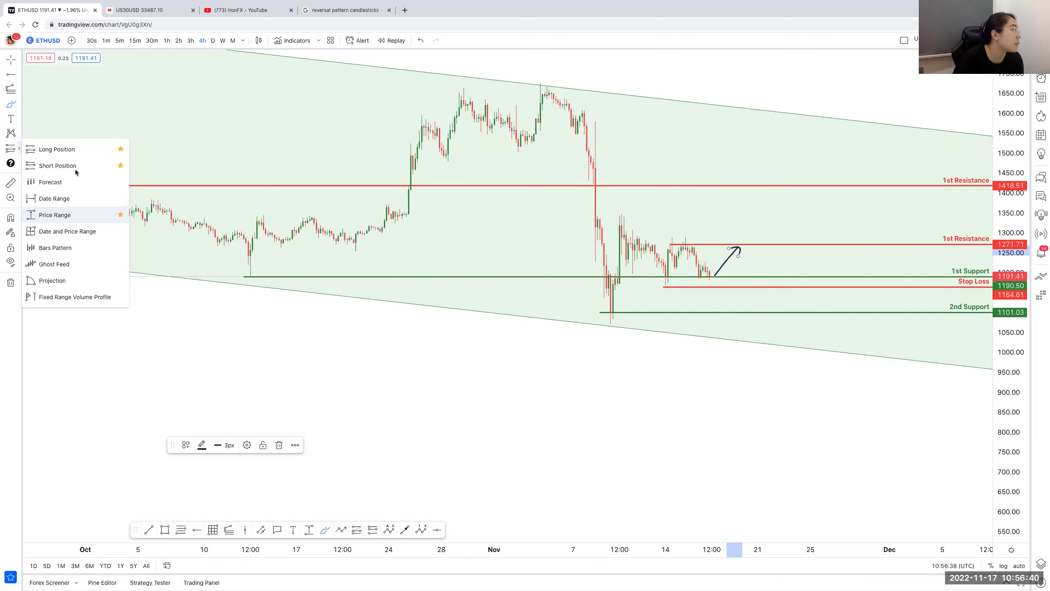
{"action": "left_click", "coordinate": [76, 151]}
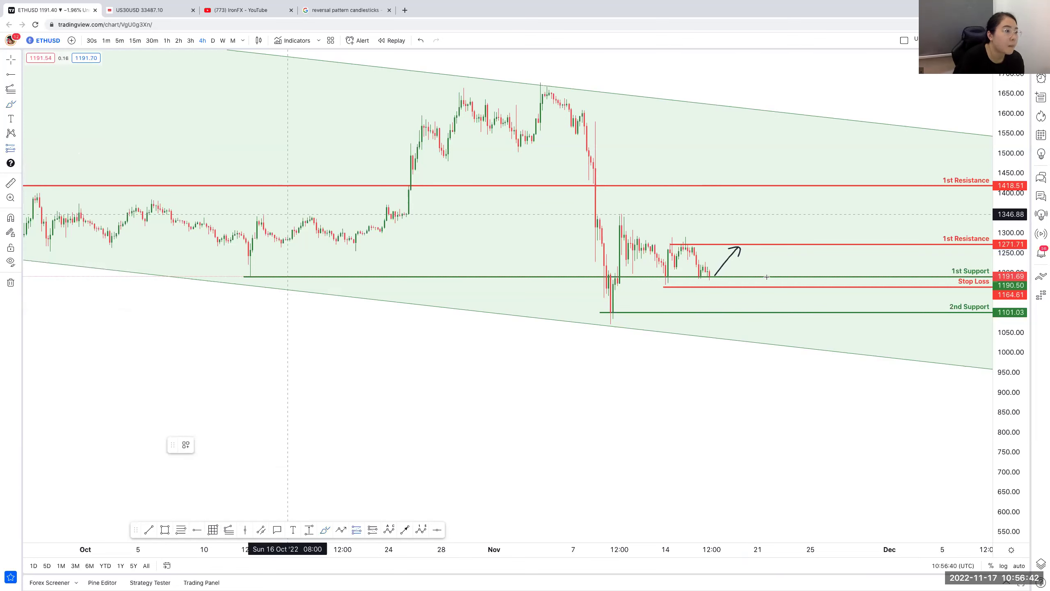
{"action": "left_click", "coordinate": [765, 312]}
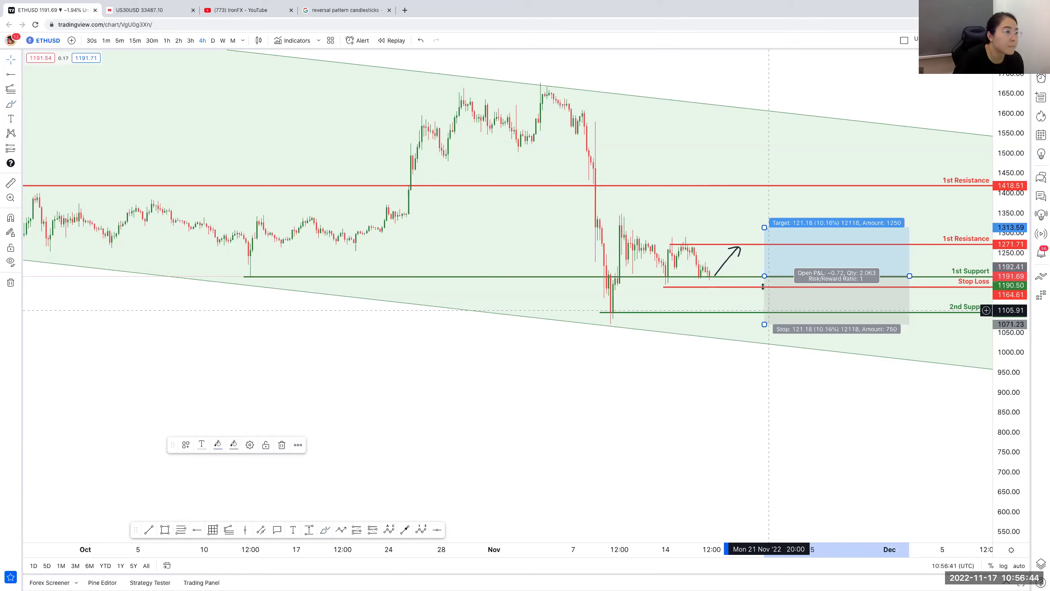
{"action": "left_click_drag", "start_coordinate": [763, 286], "coordinate": [765, 264]}
{"action": "left_click_drag", "start_coordinate": [765, 227], "coordinate": [764, 242]}
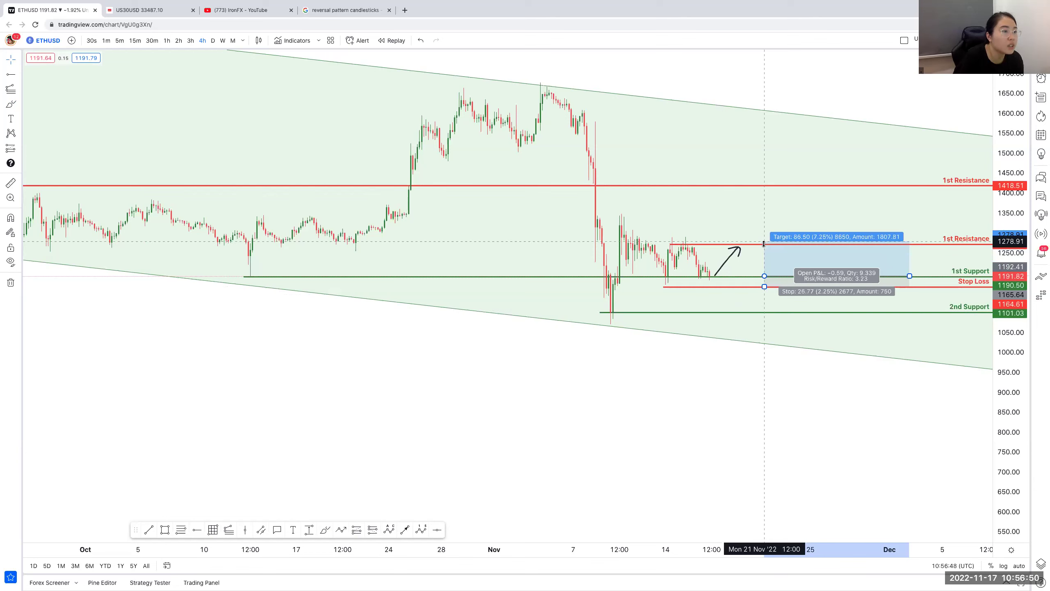
{"action": "left_click", "coordinate": [856, 278]}
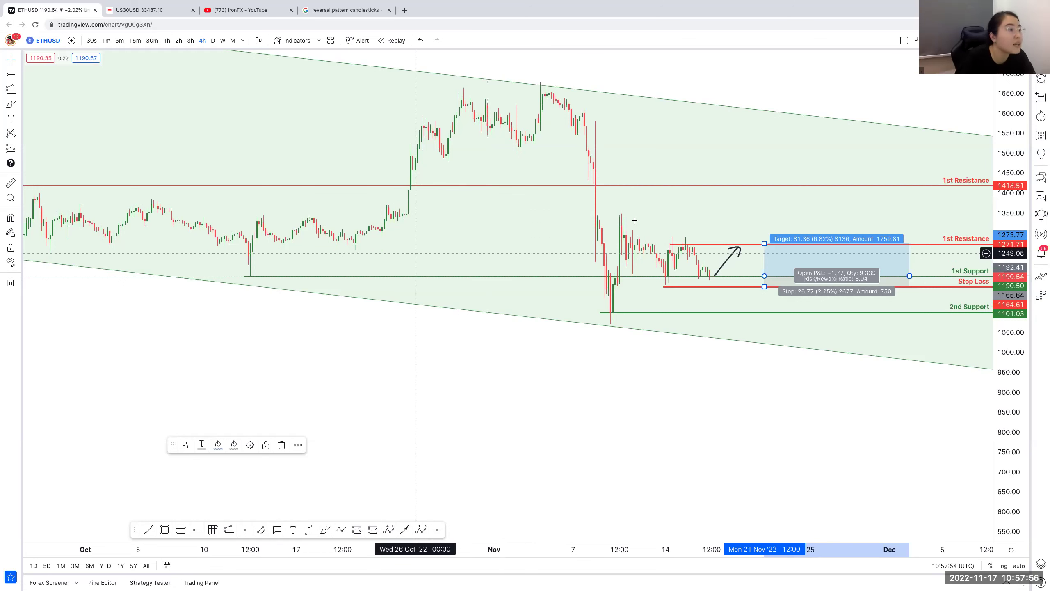
Step: Delete the long position drawing from the chart
{"action": "left_click", "coordinate": [19, 60]}
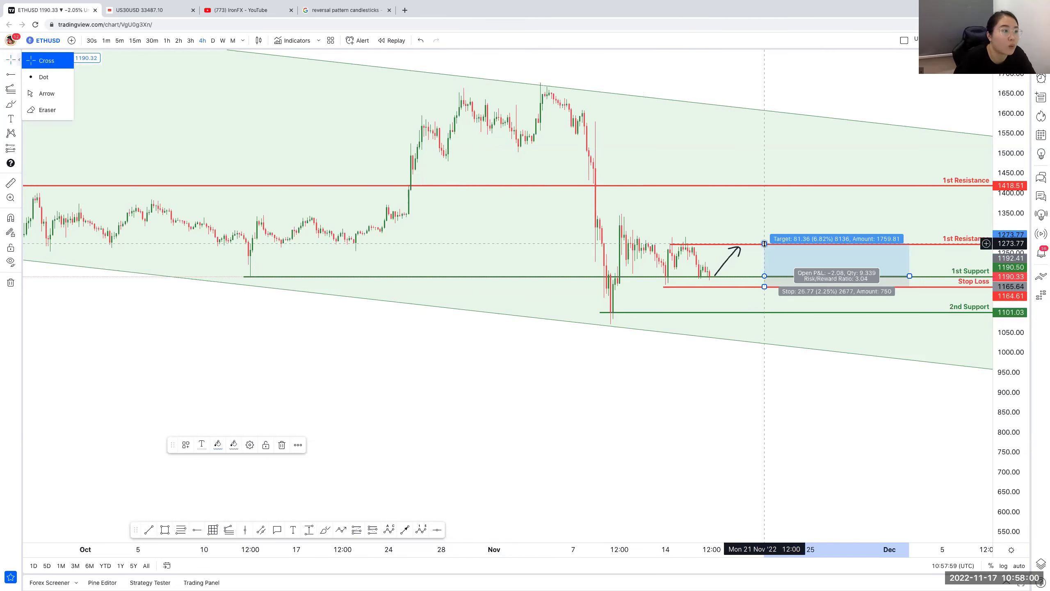
{"action": "left_click", "coordinate": [890, 277]}
{"action": "key", "text": "Delete"}
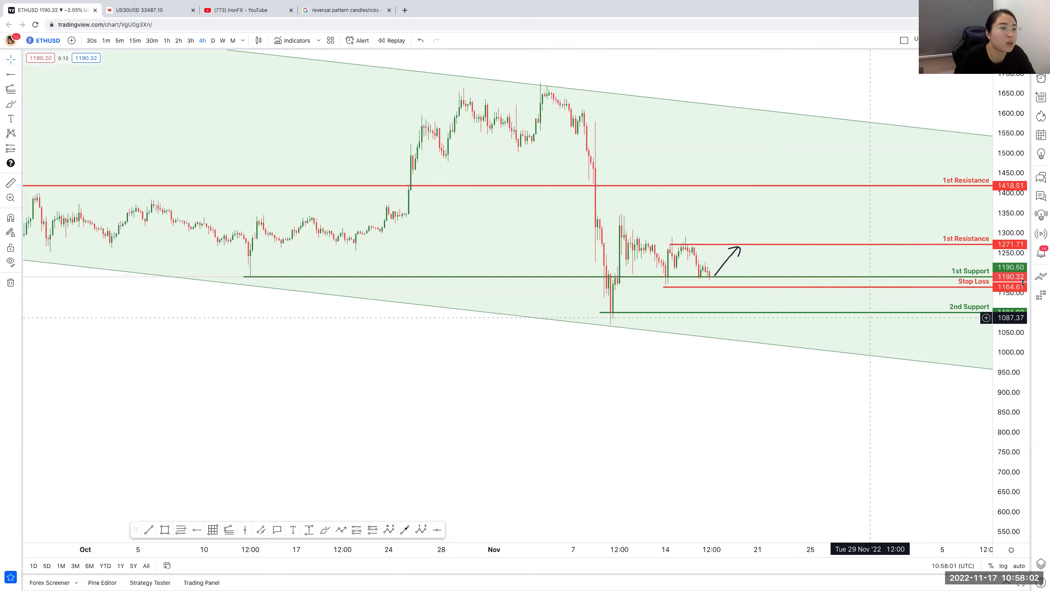
Step: Draw a descending trend line over the November highs from about 1337.38 on 10 Nov to 25 Nov, and select the hand-drawn arrow
{"action": "left_click_drag", "start_coordinate": [1010, 343], "coordinate": [1010, 325]}
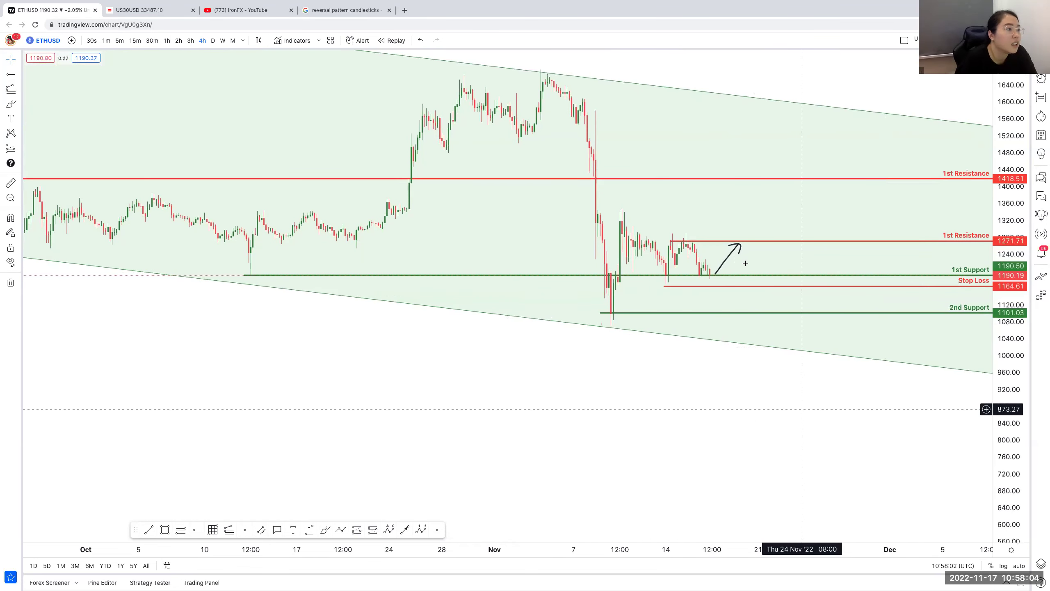
{"action": "left_click_drag", "start_coordinate": [744, 267], "coordinate": [759, 273]}
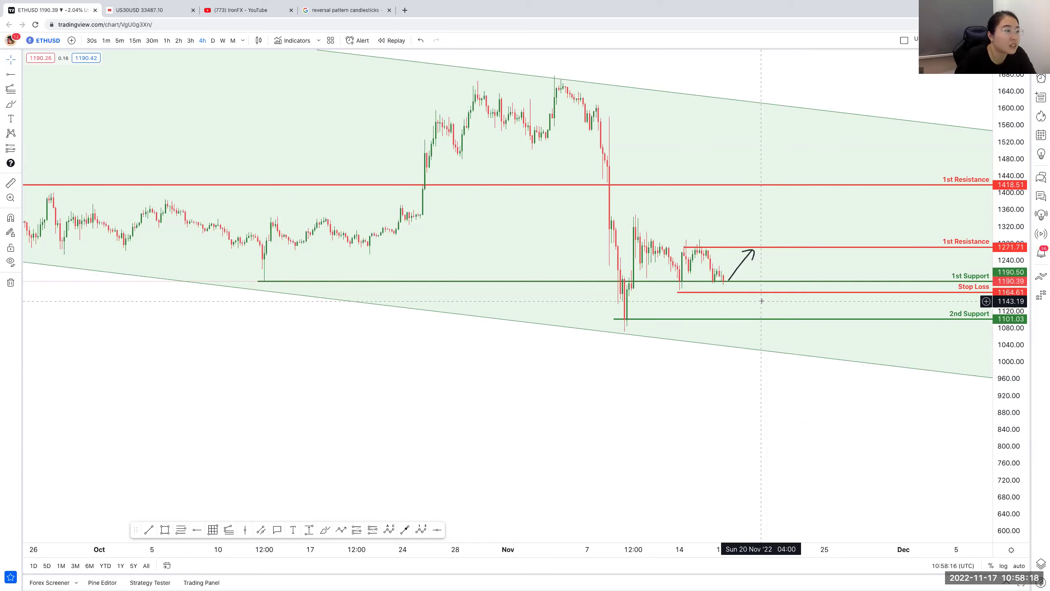
{"action": "left_click", "coordinate": [18, 77]}
{"action": "left_click", "coordinate": [47, 72]}
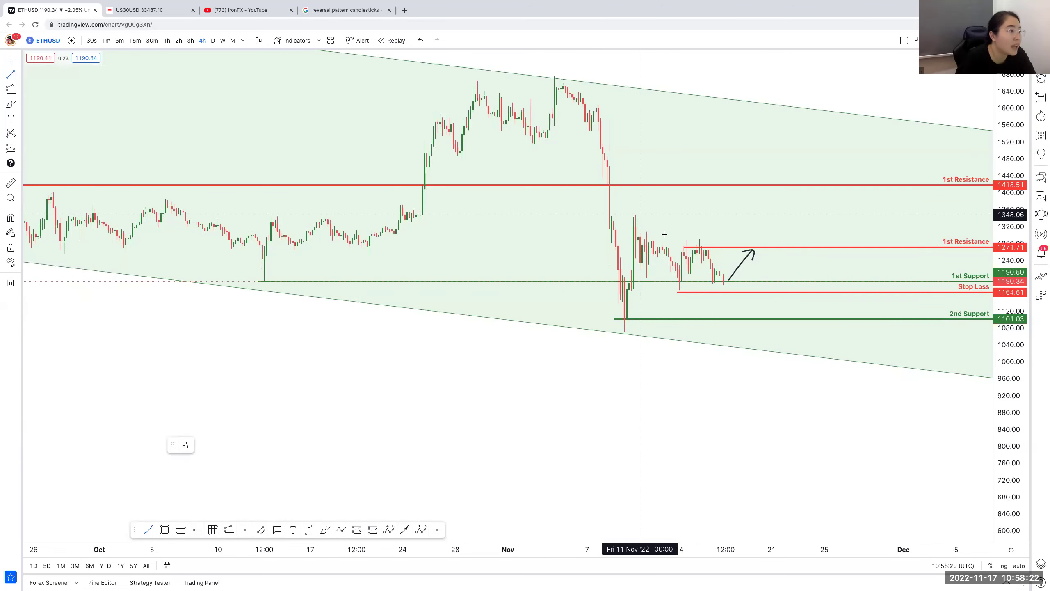
{"action": "left_click", "coordinate": [631, 219]}
{"action": "left_click", "coordinate": [828, 300]}
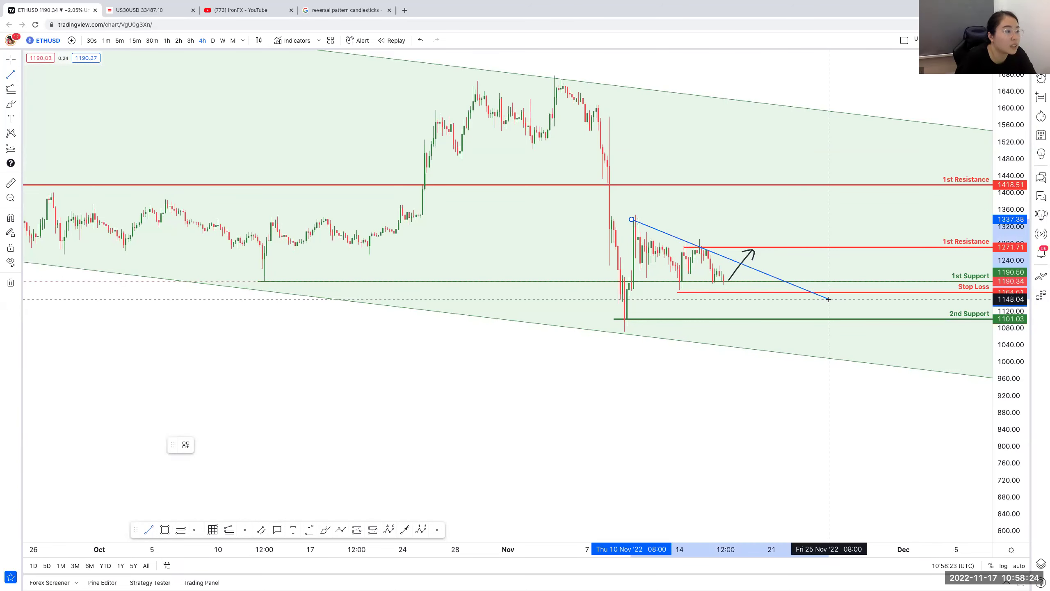
{"action": "left_click", "coordinate": [749, 255]}
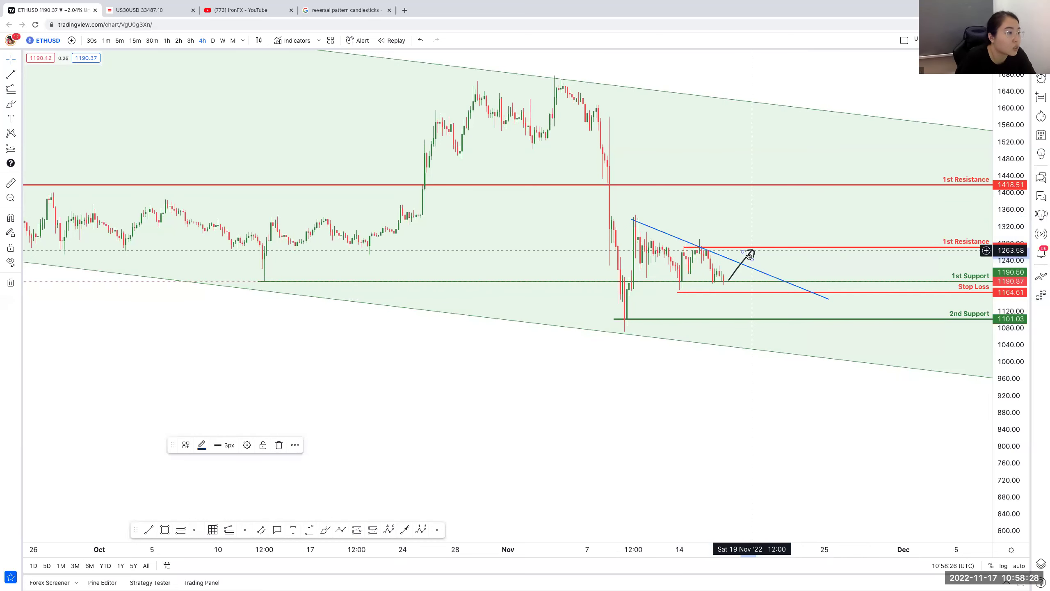
Step: Delete the hand-drawn arrow that points up to the 1271.71 resistance
{"action": "key", "text": "Delete"}
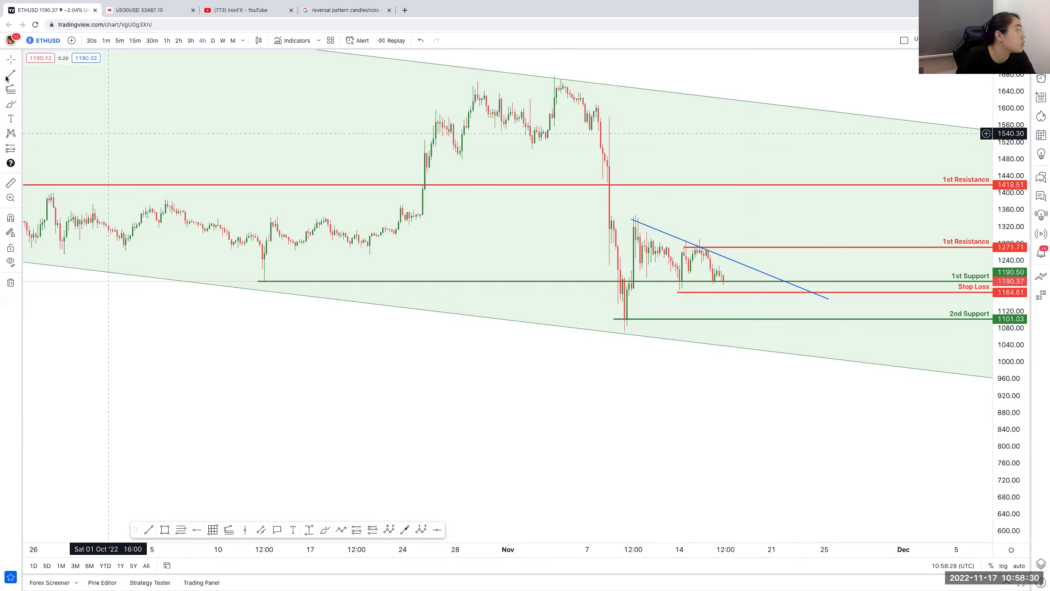
{"action": "left_click", "coordinate": [19, 75]}
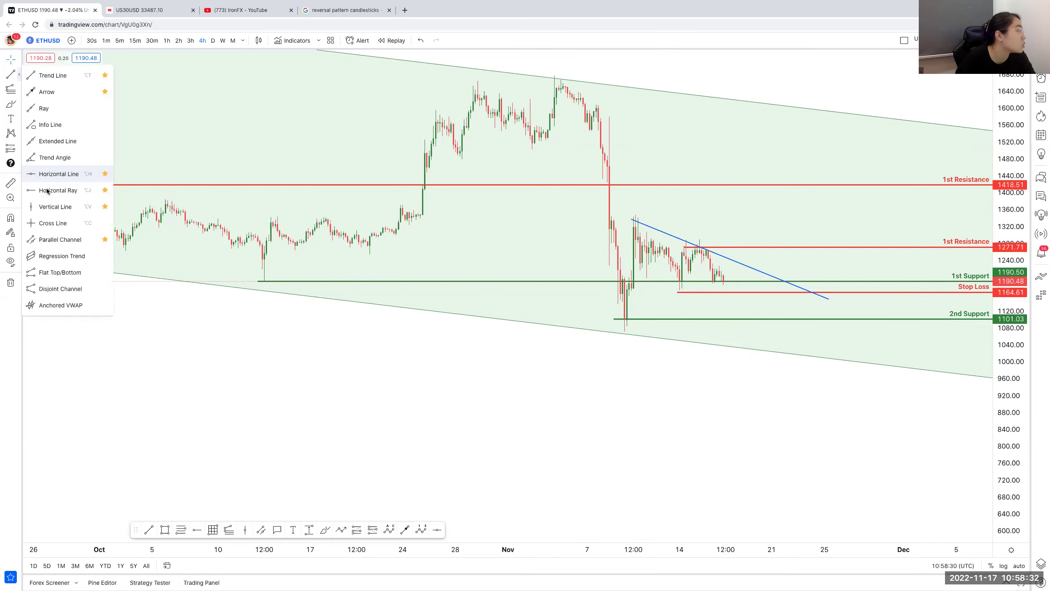
{"action": "left_click", "coordinate": [47, 191]}
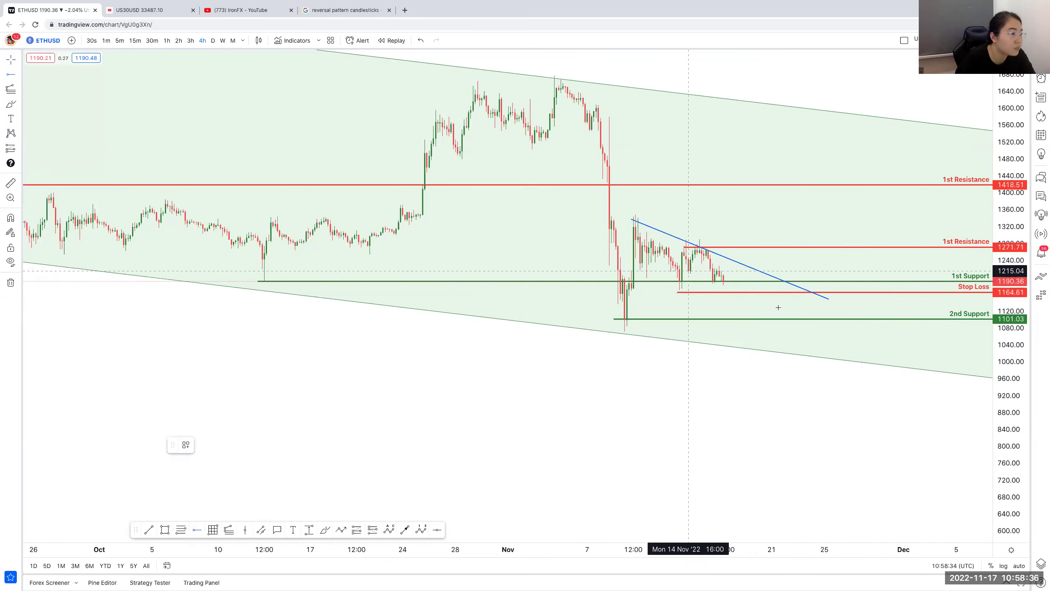
{"action": "left_click", "coordinate": [763, 309]}
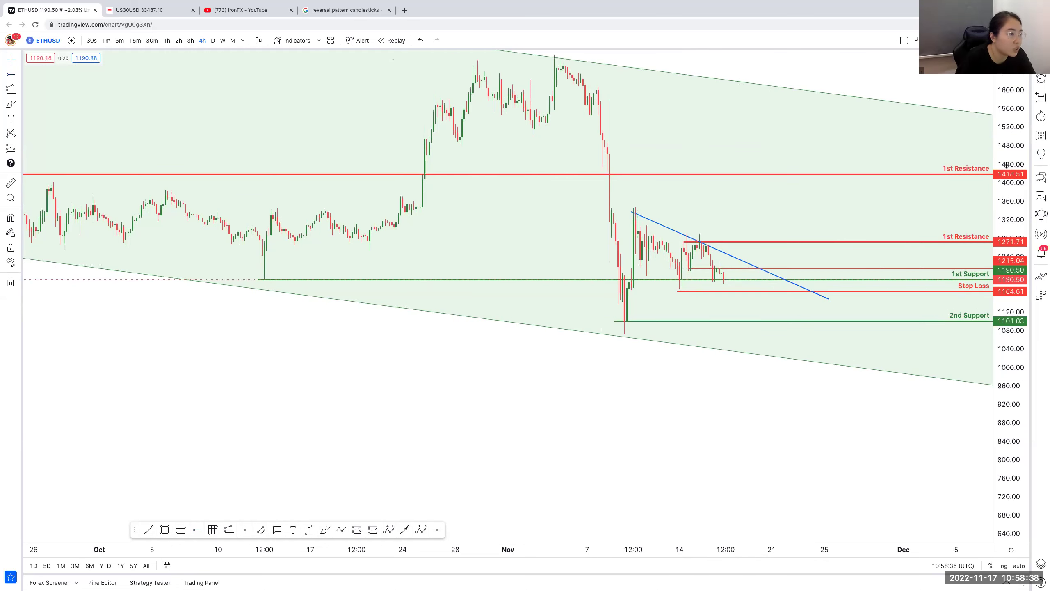
{"action": "left_click", "coordinate": [745, 248]}
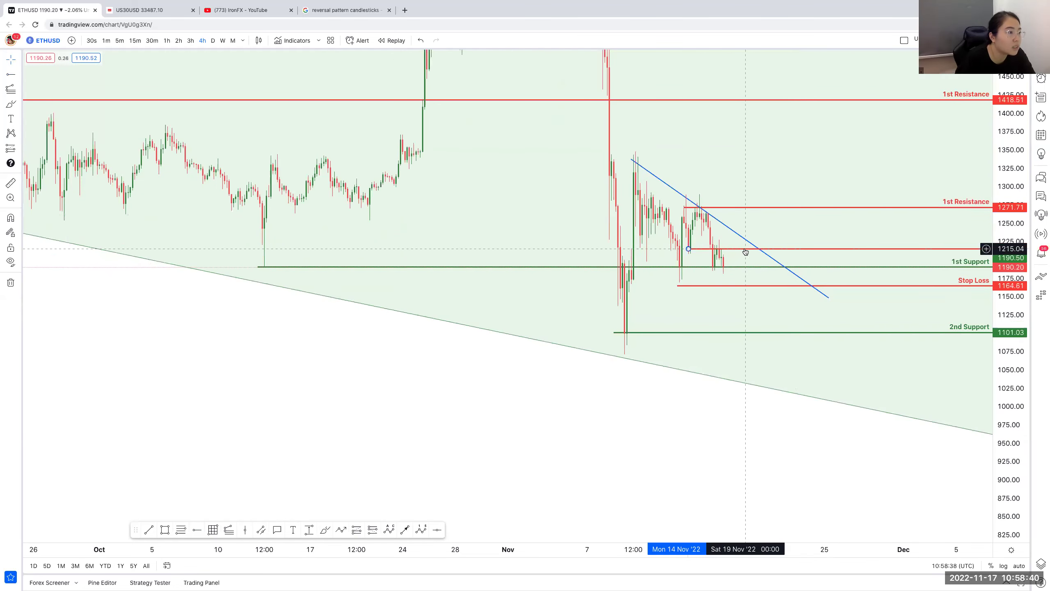
{"action": "key", "text": "Delete"}
Step: Brush a swing path from about 9 Nov to 20 Nov beneath the descending trend line, and delete the path again
{"action": "left_click_drag", "start_coordinate": [830, 298], "coordinate": [830, 298]}
{"action": "left_click", "coordinate": [642, 168]}
{"action": "left_click", "coordinate": [621, 272]}
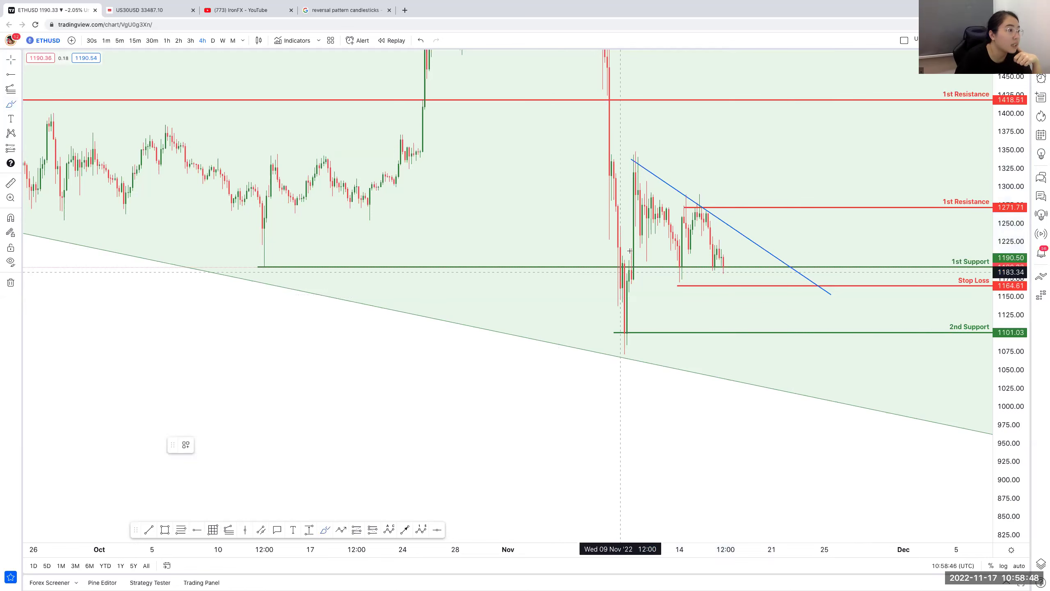
{"action": "mouse_move", "coordinate": [620, 272]}
{"action": "left_mouse_down"}
{"action": "mouse_move", "coordinate": [644, 182]}
{"action": "mouse_move", "coordinate": [677, 252]}
{"action": "mouse_move", "coordinate": [731, 263]}
{"action": "mouse_move", "coordinate": [757, 246]}
{"action": "left_mouse_up"}
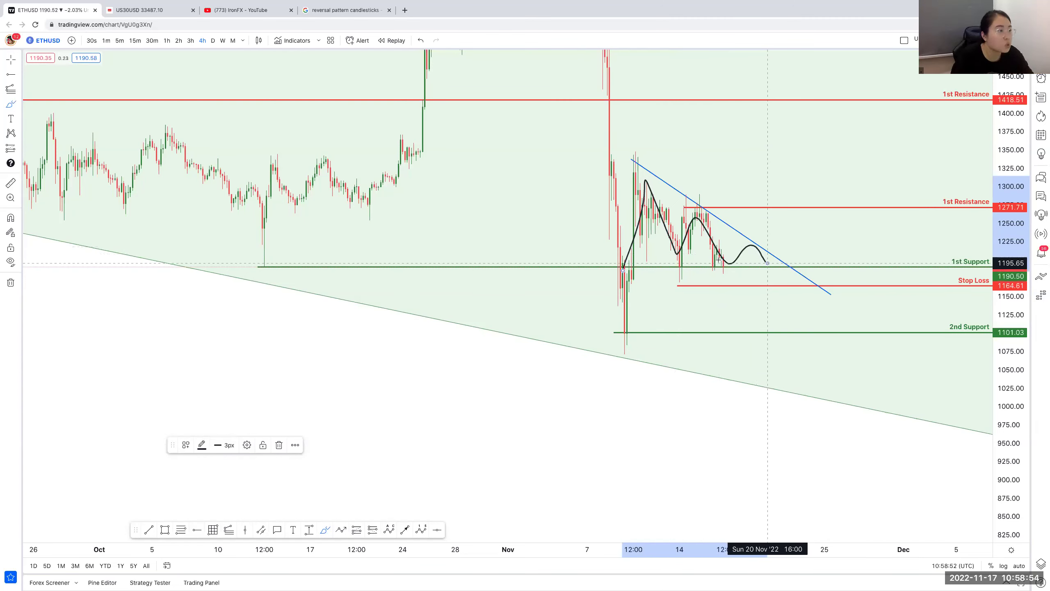
{"action": "key", "text": "Delete"}
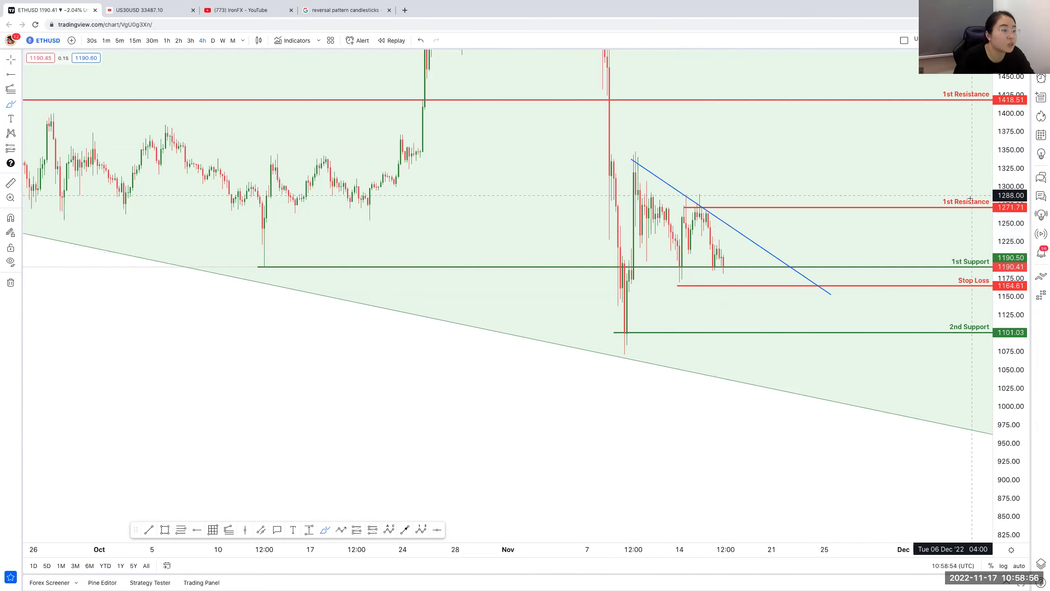
Step: Delete the descending trend line and the Stop Loss ray at 1164.61
{"action": "left_click", "coordinate": [758, 246]}
{"action": "key", "text": "Delete"}
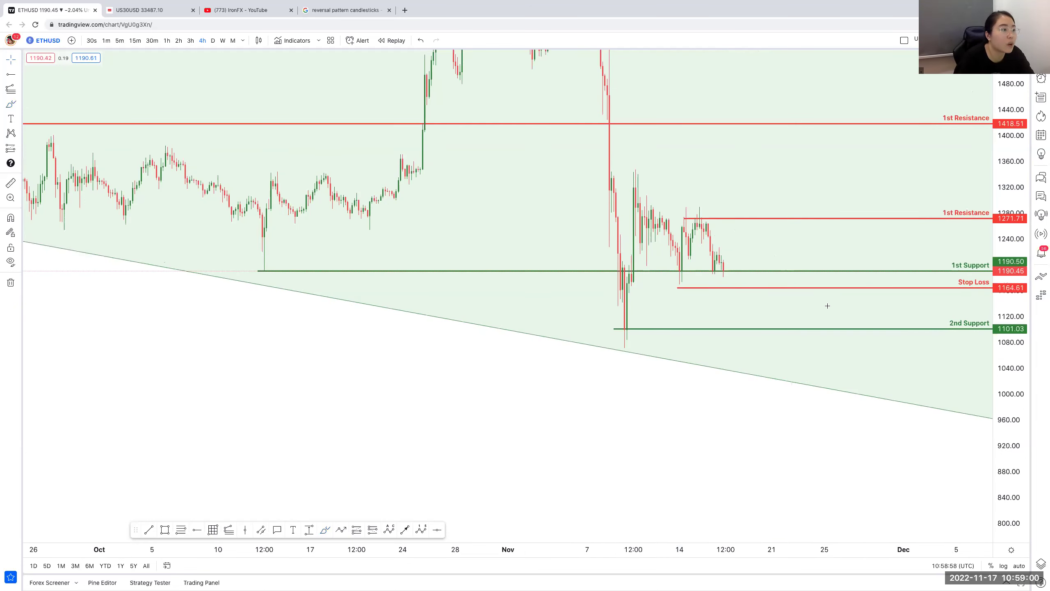
{"action": "left_click", "coordinate": [818, 288]}
{"action": "key", "text": "Delete"}
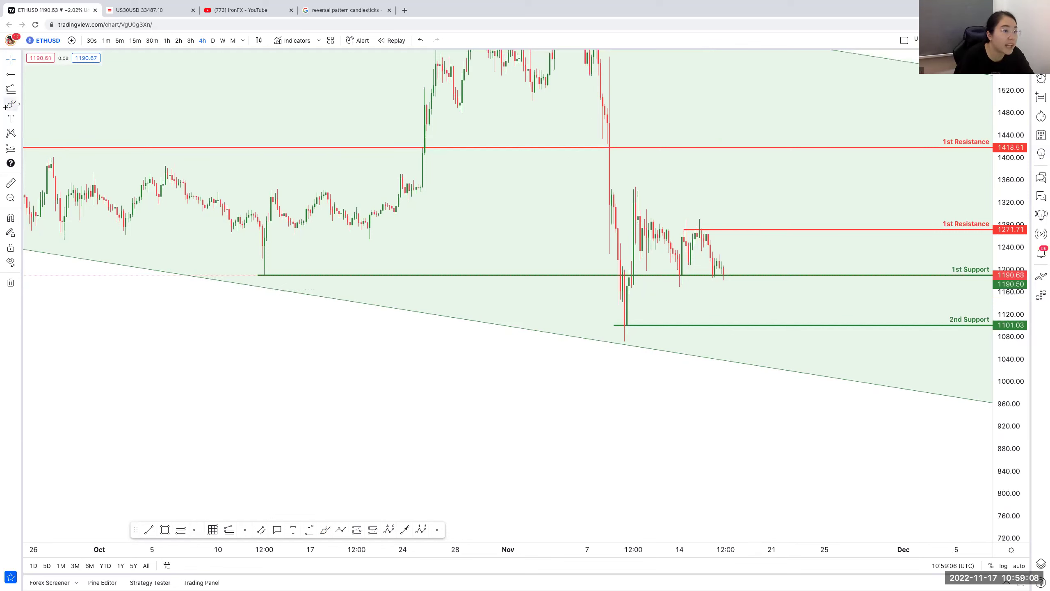
Step: Move the 1st Support ray to about 1188.87 and draw a rectangle support zone under it from about 1189.60 to 1170.54, starting 13 Oct
{"action": "left_click", "coordinate": [6, 105]}
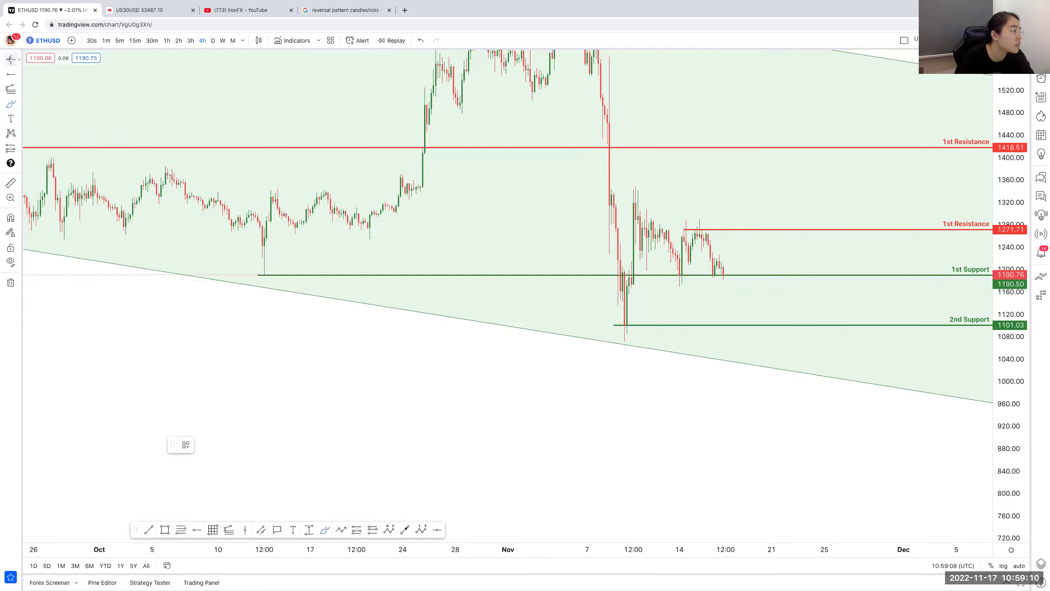
{"action": "key", "text": "Escape"}
{"action": "left_click_drag", "start_coordinate": [653, 275], "coordinate": [662, 276]}
{"action": "left_click", "coordinate": [165, 530]}
{"action": "left_click", "coordinate": [264, 275]}
{"action": "left_click", "coordinate": [269, 286]}
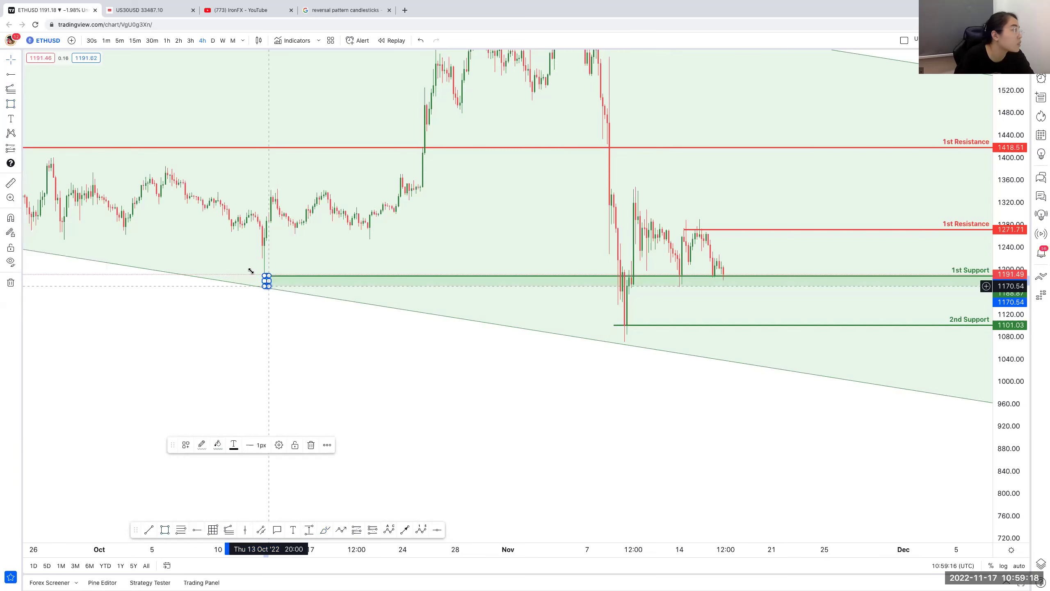
Step: Brush a dip below the 1st Support zone with a circled retest, and an arrow from there down to the 2nd Support
{"action": "left_click", "coordinate": [18, 91]}
{"action": "left_click", "coordinate": [18, 104]}
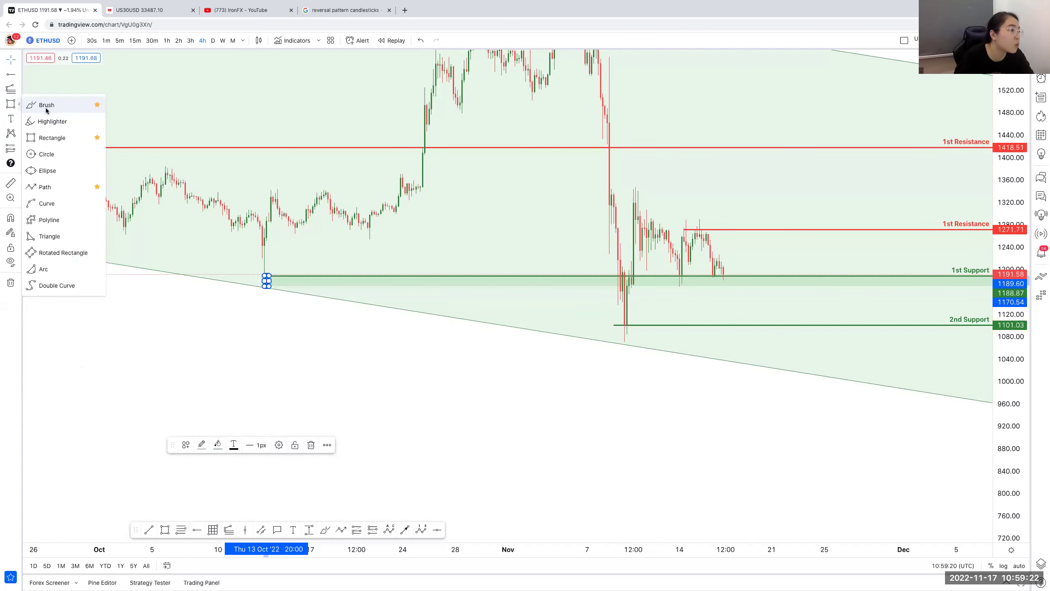
{"action": "mouse_move", "coordinate": [723, 281]}
{"action": "left_mouse_down"}
{"action": "mouse_move", "coordinate": [735, 304]}
{"action": "mouse_move", "coordinate": [753, 276]}
{"action": "left_mouse_up"}
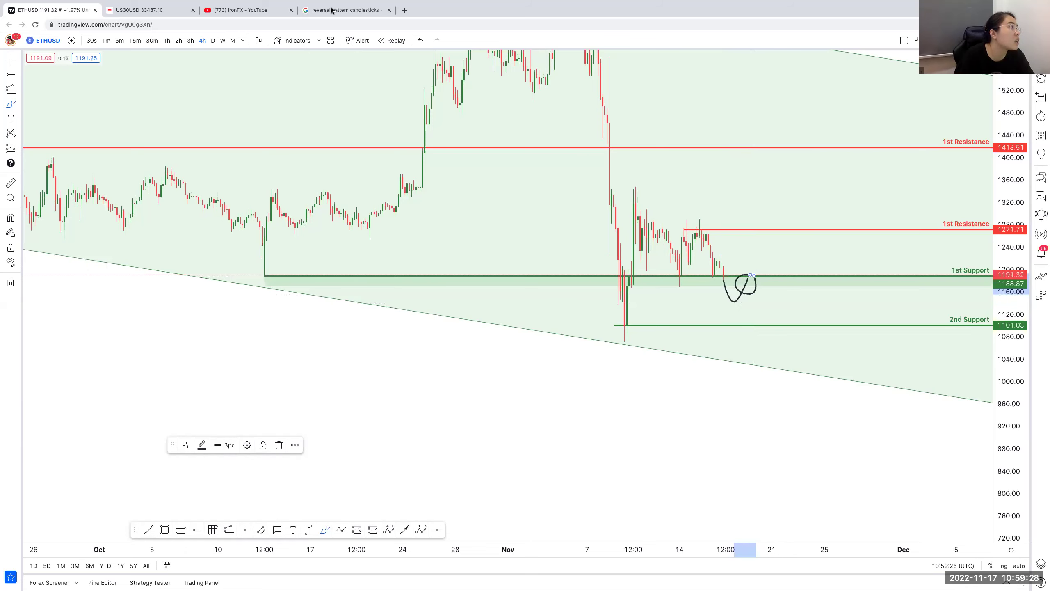
{"action": "left_click", "coordinate": [346, 10]}
{"action": "key", "text": "ctrl+1"}
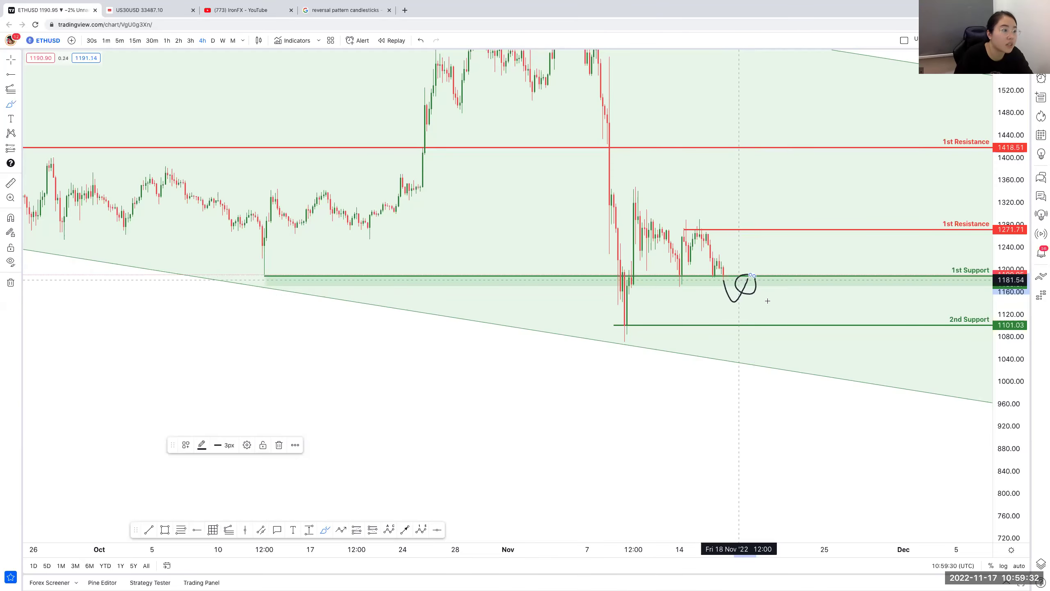
{"action": "left_click_drag", "start_coordinate": [748, 279], "coordinate": [793, 323]}
{"action": "mouse_move", "coordinate": [782, 321]}
{"action": "left_mouse_down"}
{"action": "mouse_move", "coordinate": [796, 325]}
{"action": "mouse_move", "coordinate": [796, 313]}
{"action": "left_mouse_up"}
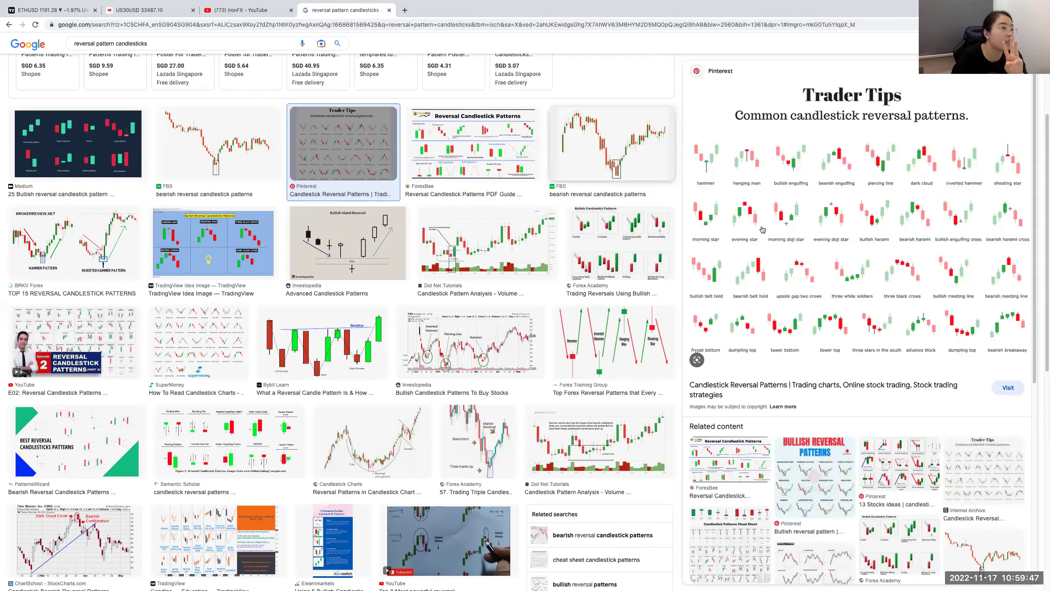
Step: Look at the reversal pattern candlesticks search page and return to the ETHUSD chart
{"action": "left_click", "coordinate": [370, 5]}
{"action": "left_click", "coordinate": [43, 9]}
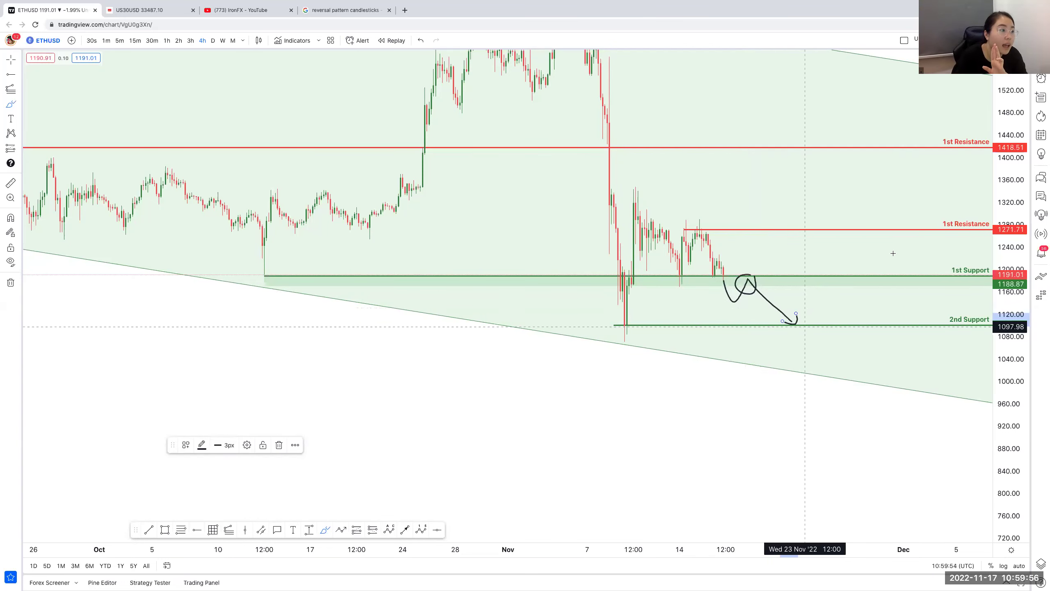
Step: Add the Ichimoku Cloud indicator to the 4-hour ETHUSD chart
{"action": "left_click_drag", "start_coordinate": [1017, 334], "coordinate": [1017, 334]}
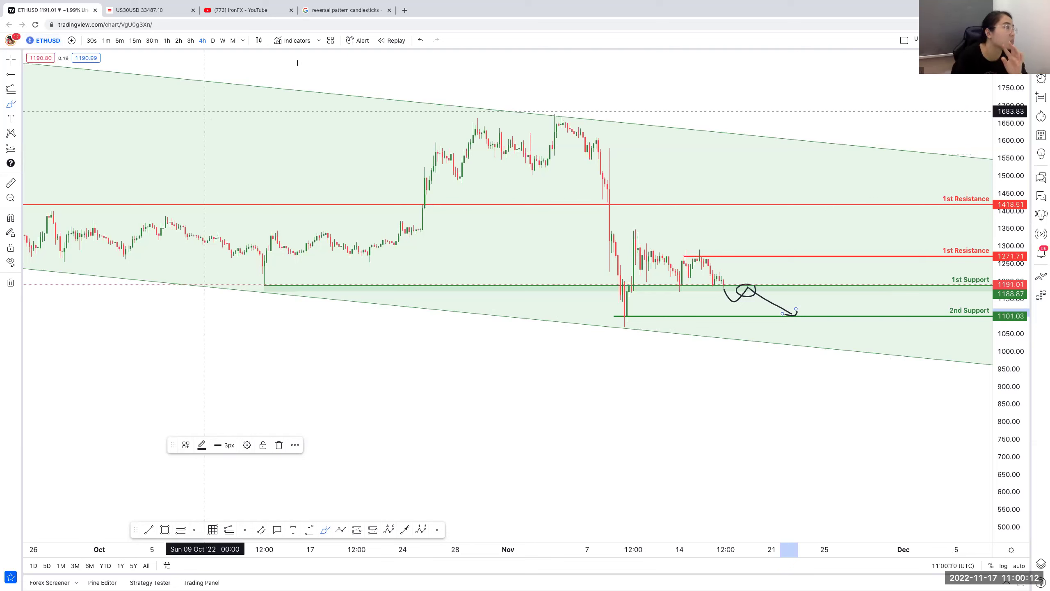
{"action": "left_click", "coordinate": [317, 40]}
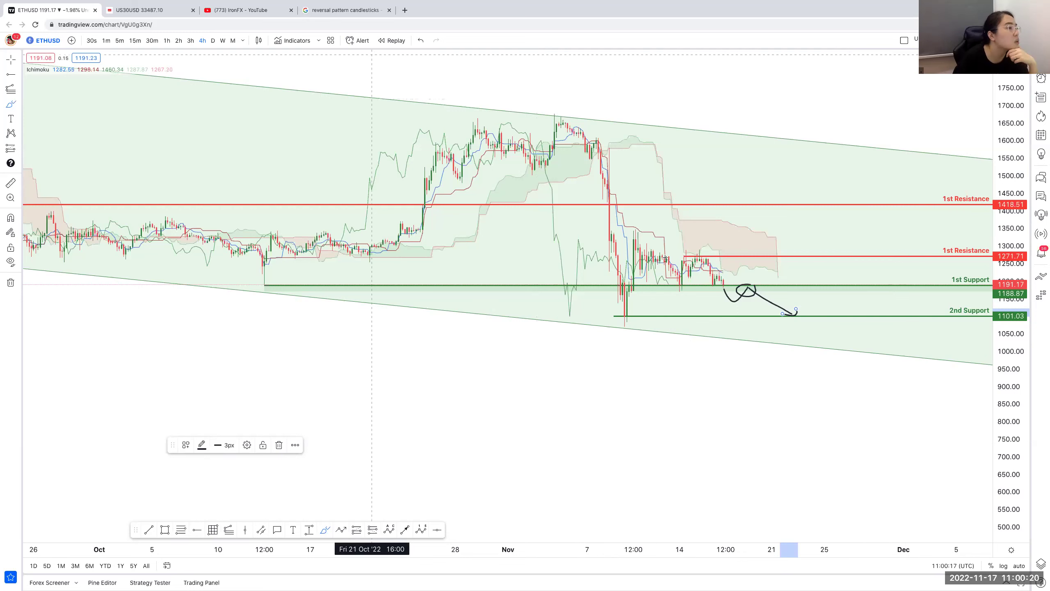
Step: Try the Relative Strength Index below the price chart and remove it, keeping the Ichimoku Cloud
{"action": "left_click", "coordinate": [318, 40]}
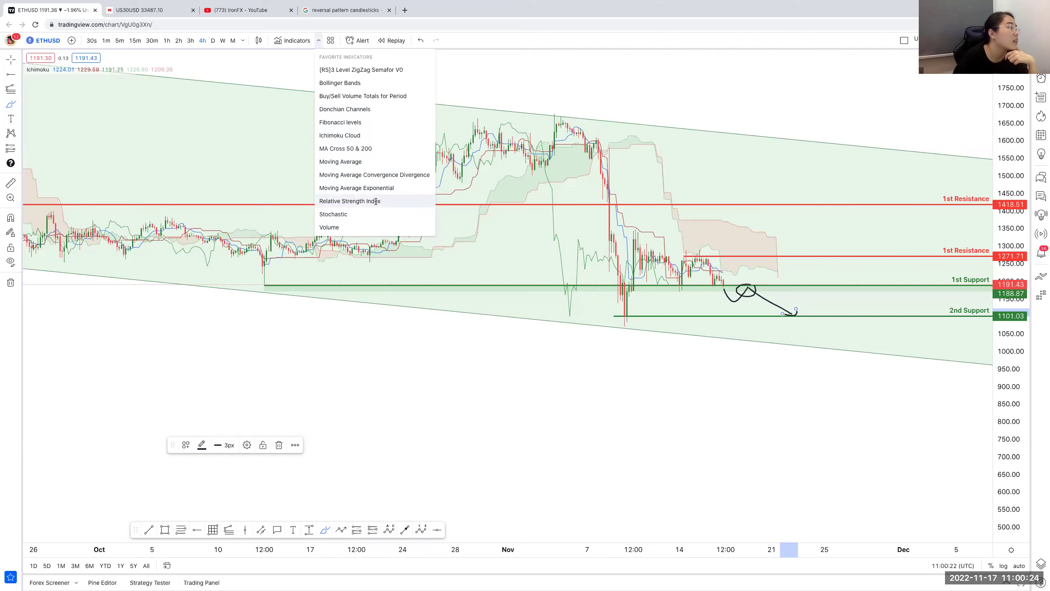
{"action": "left_click", "coordinate": [318, 40]}
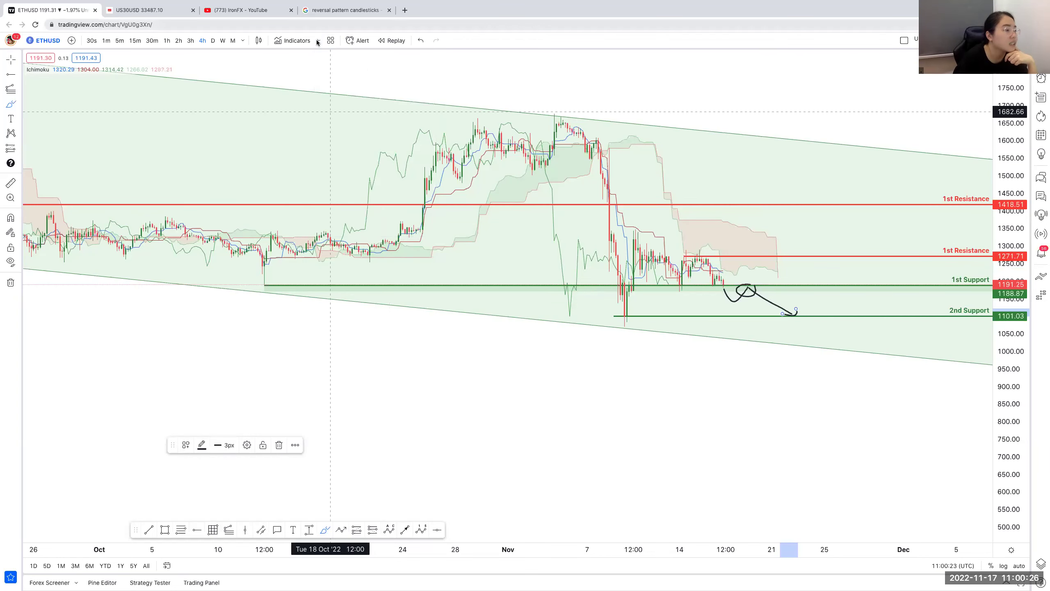
{"action": "left_click", "coordinate": [317, 40]}
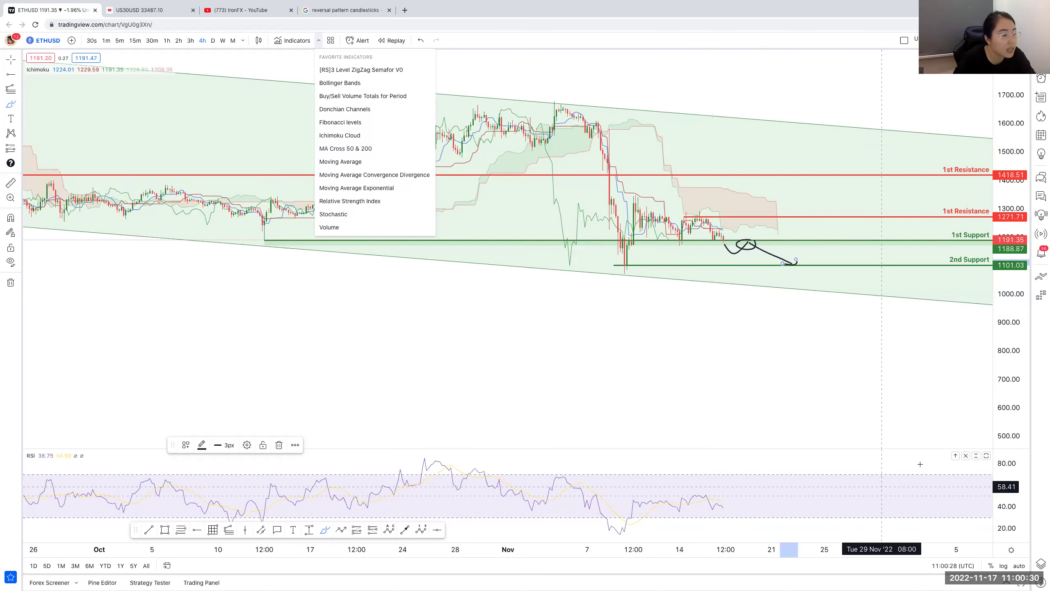
{"action": "left_click", "coordinate": [965, 456]}
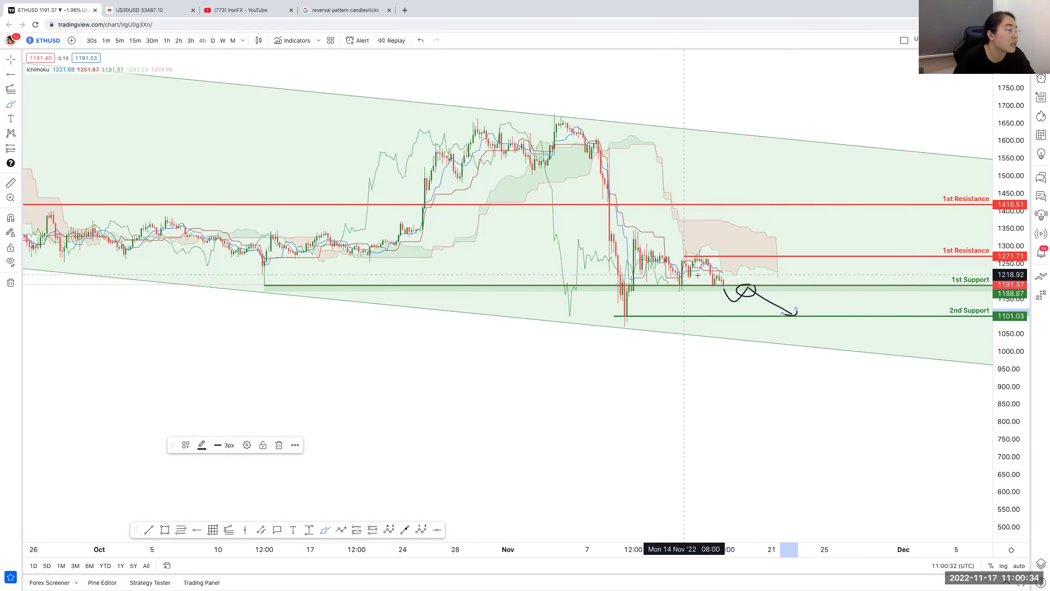
{"action": "key", "text": "super+z"}
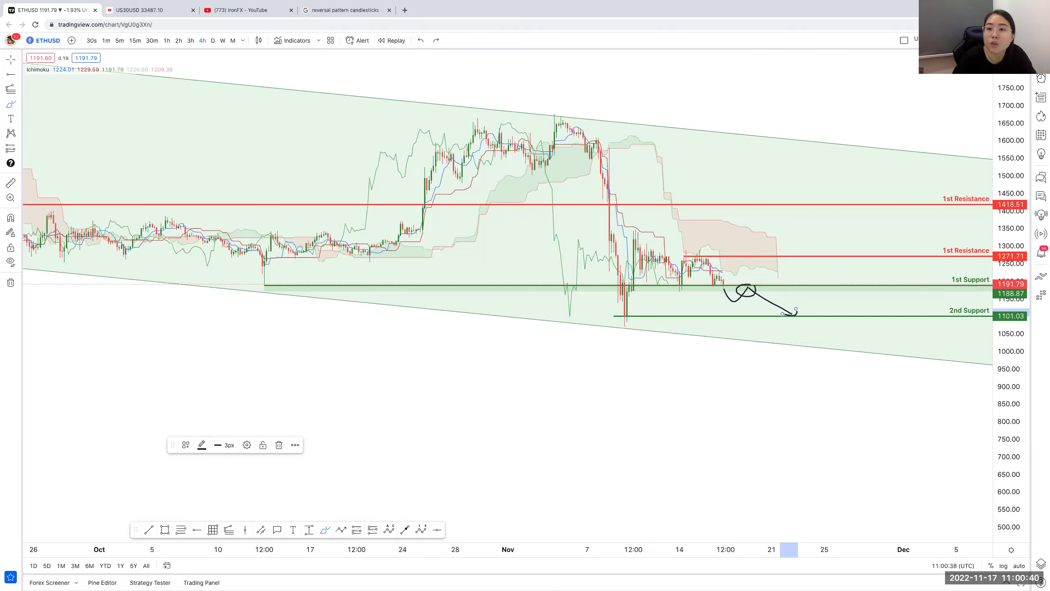